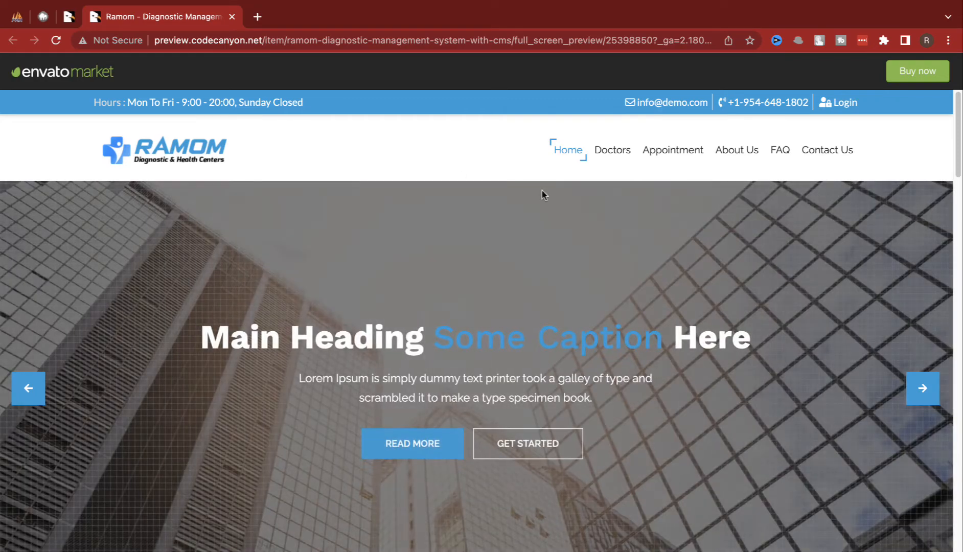
Step: Scroll through the Ramom live demo, then close its tab to return to the CodeCanyon page
scroll(486, 314, "down", 10)
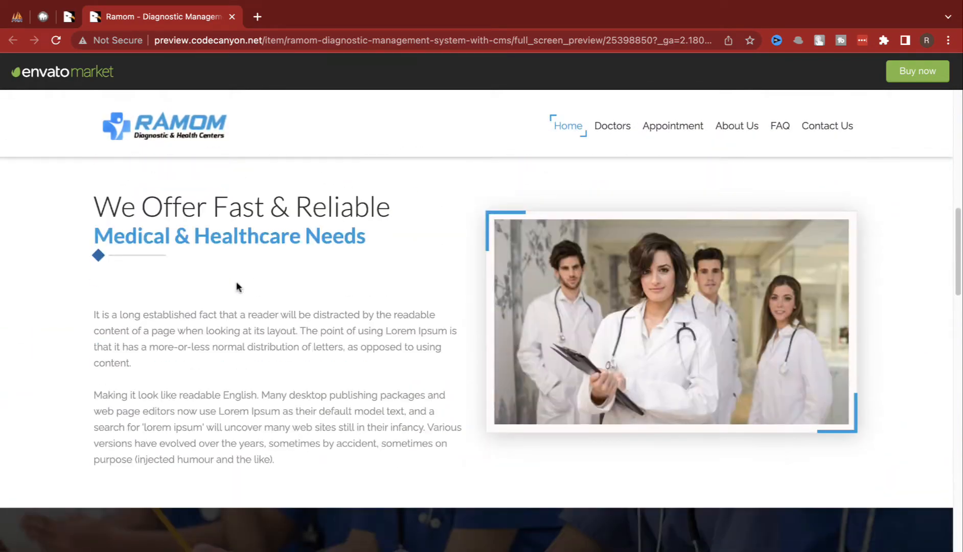
scroll(193, 275, "down", 10)
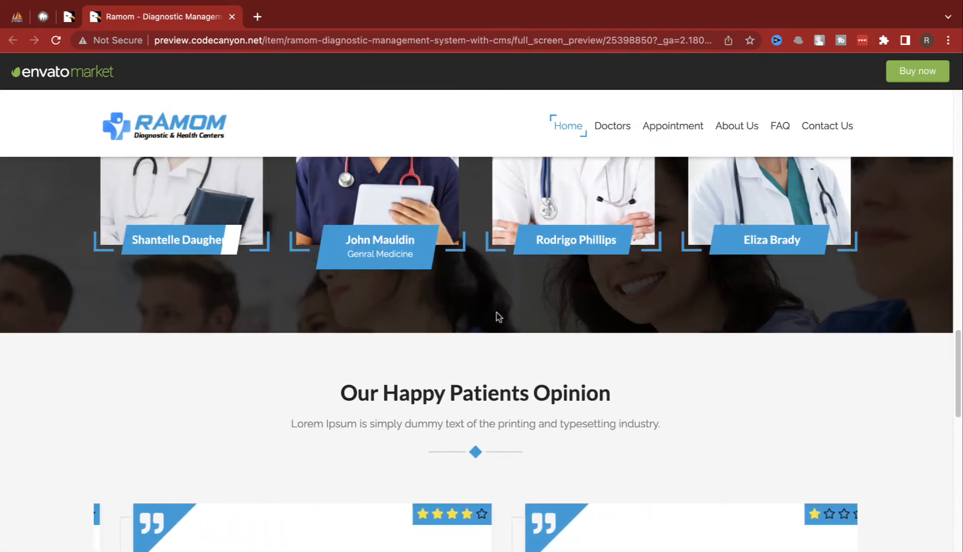
scroll(499, 317, "down", 10)
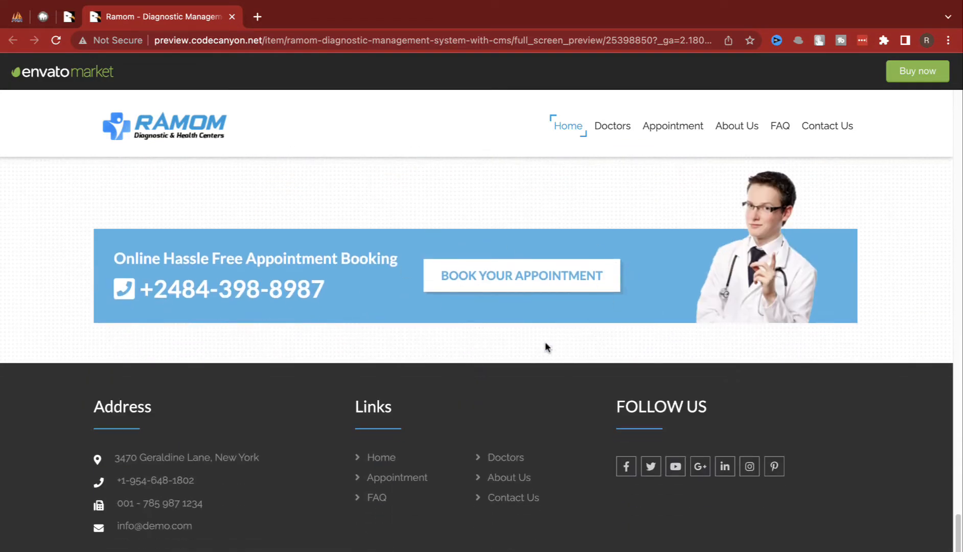
scroll(527, 338, "up", 5)
scroll(504, 331, "up", 8)
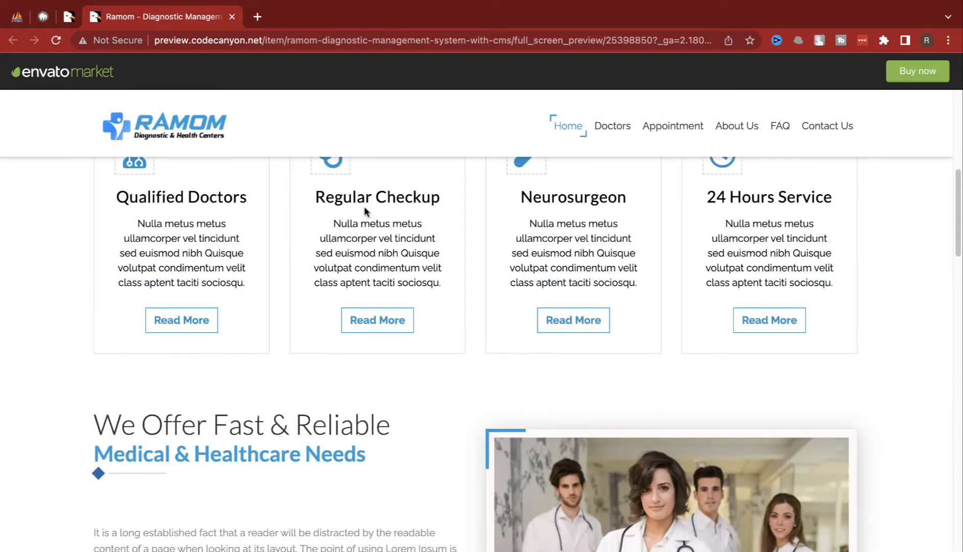
left_click(231, 17)
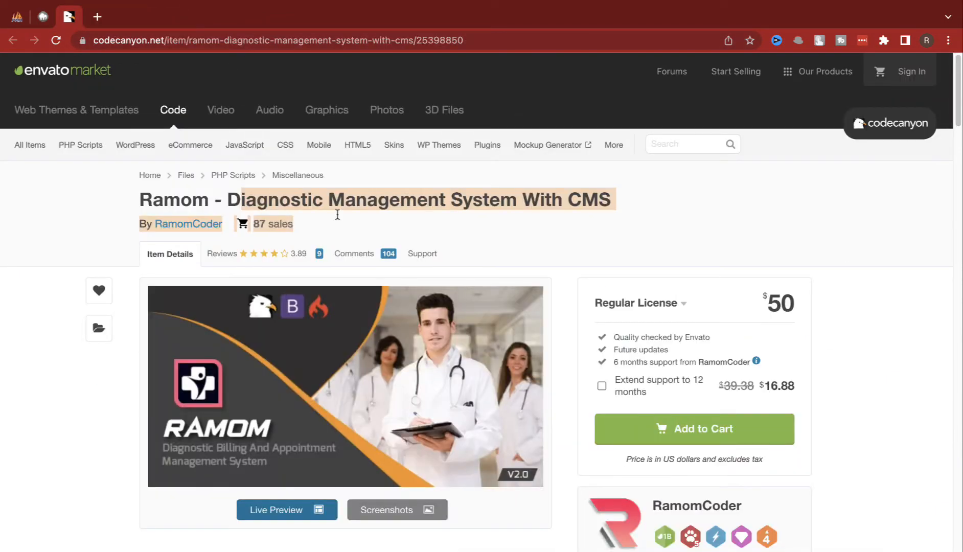
Step: Highlight the product title 'Diagnostic Management System With CMS' and the $50 price
left_click_drag(473, 198, 642, 196)
left_click_drag(768, 302, 807, 306)
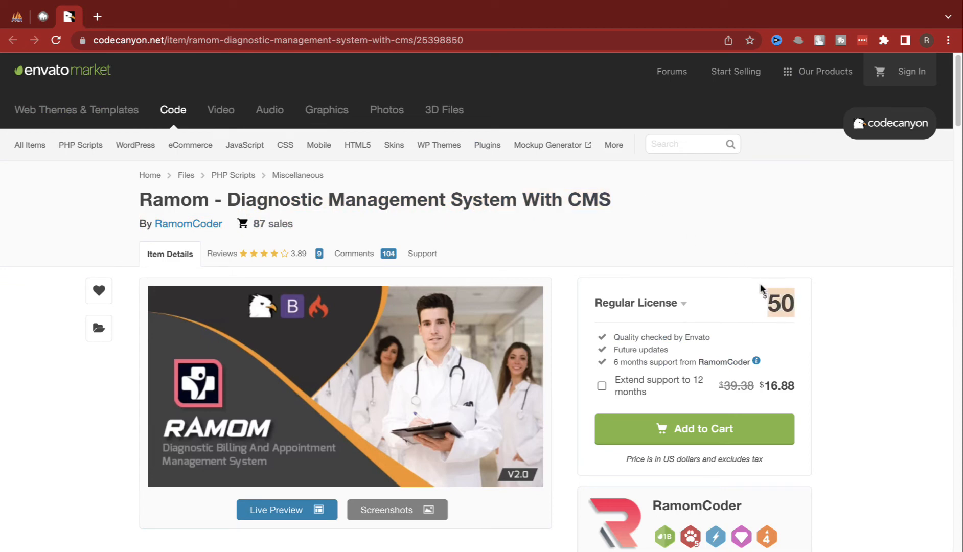
left_click(626, 265)
left_click_drag(807, 301, 782, 302)
left_click(708, 262)
left_click_drag(225, 200, 700, 199)
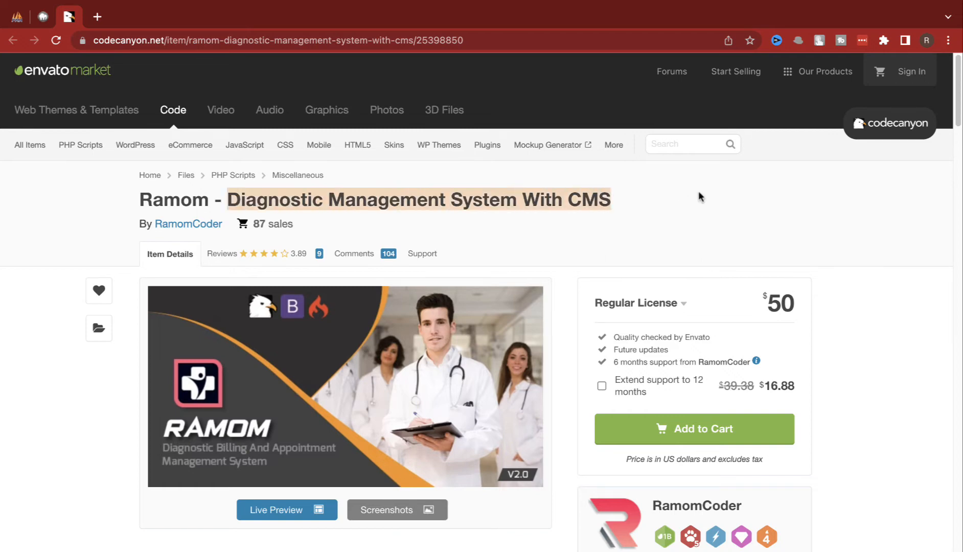
left_click(626, 201)
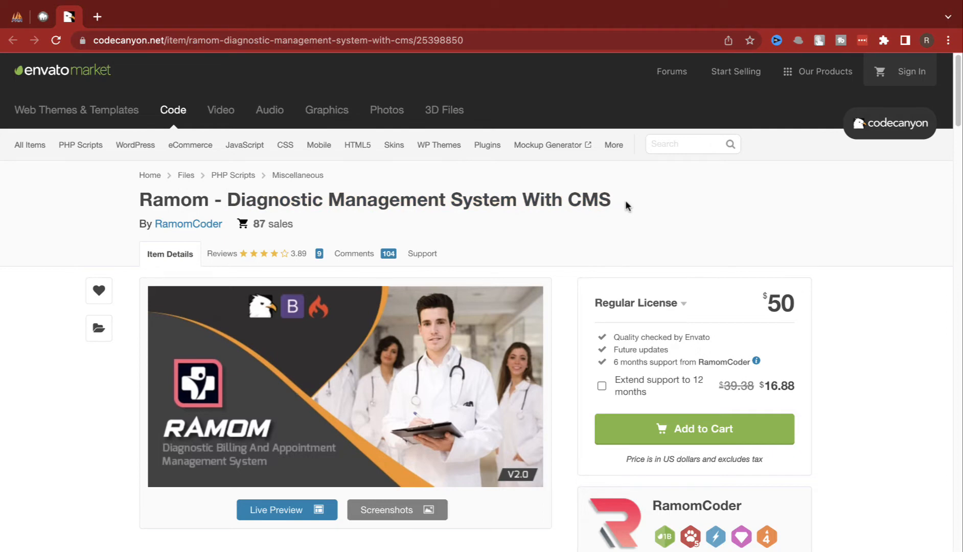
Step: Scroll through the item Overview, highlight part of the product name, then move to phpMyAdmin
scroll(625, 200, "down", 5)
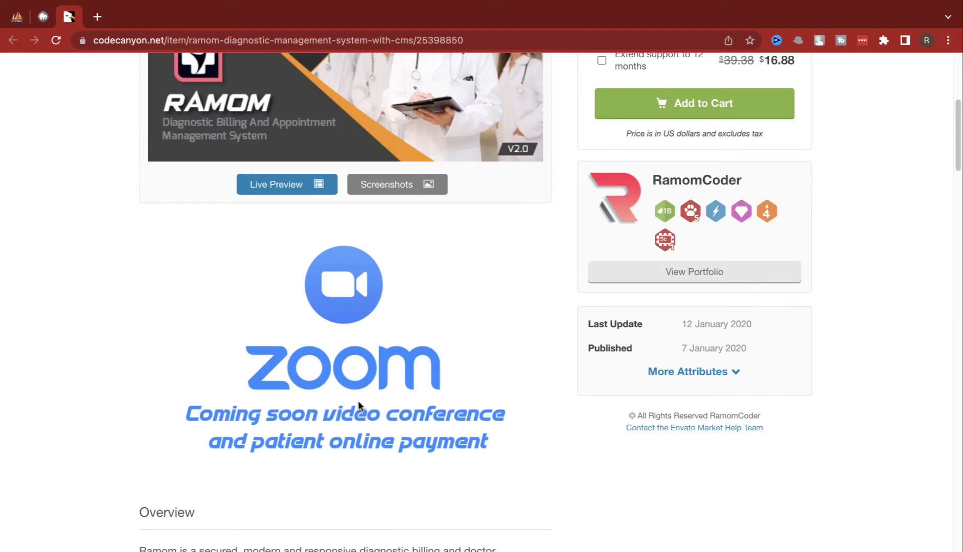
scroll(378, 413, "down", 2)
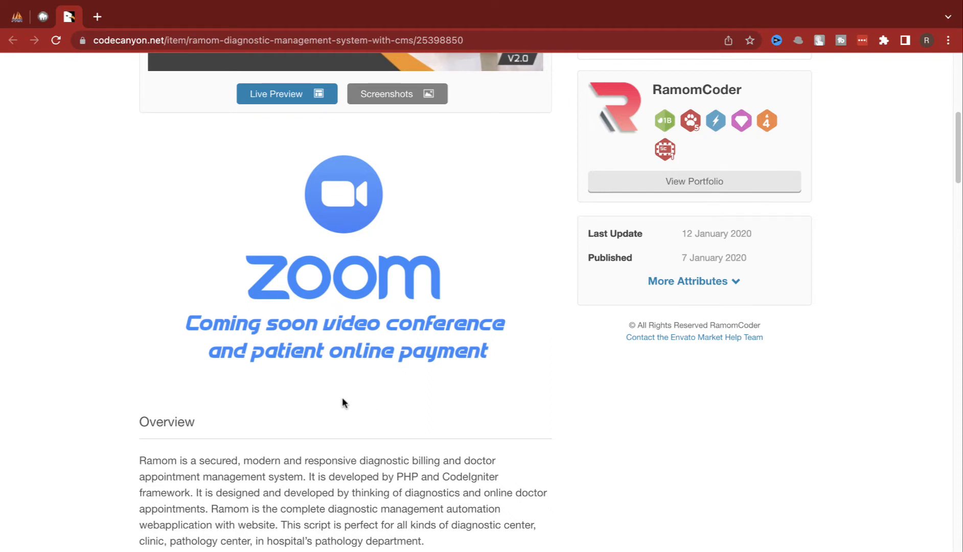
scroll(329, 399, "down", 2)
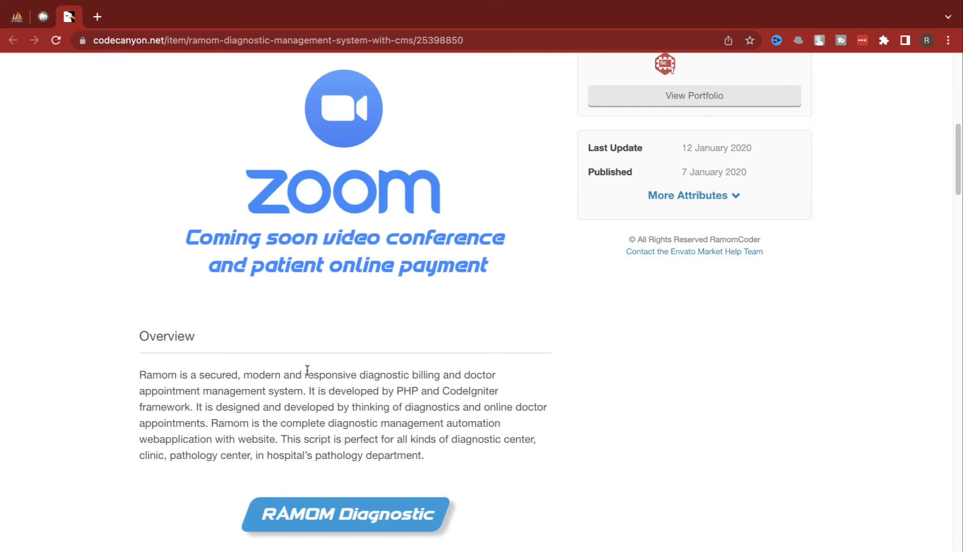
scroll(307, 376, "up", 1)
scroll(337, 337, "down", 1)
scroll(408, 378, "up", 10)
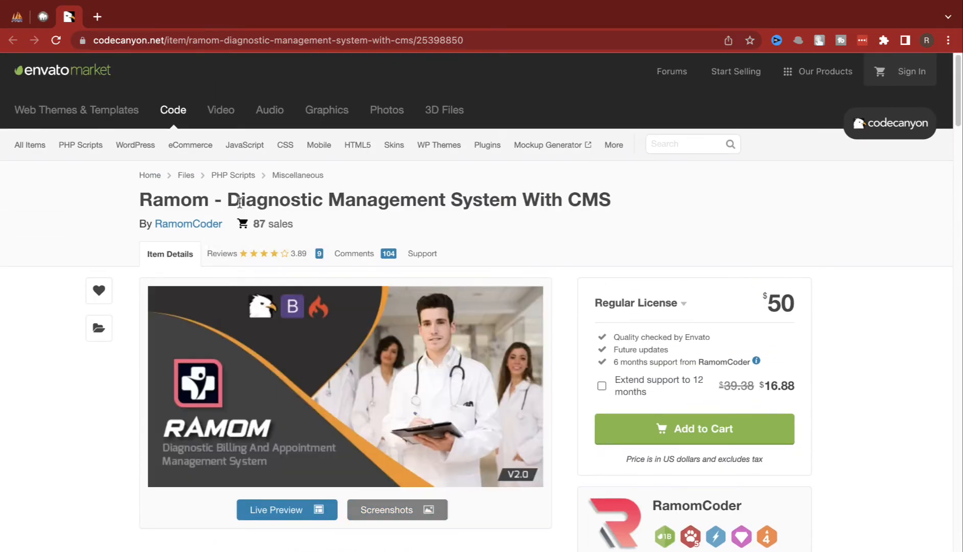
left_click_drag(241, 201, 373, 201)
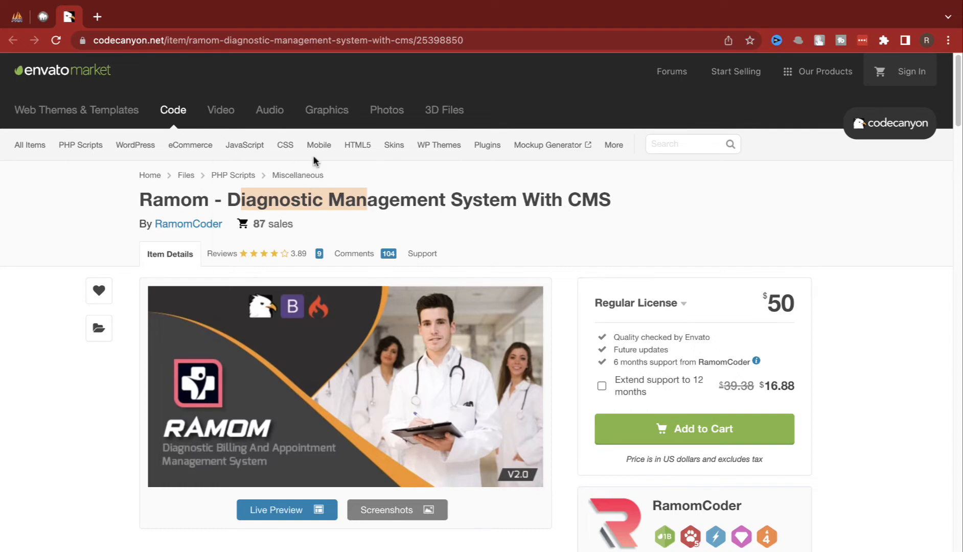
left_click(23, 18)
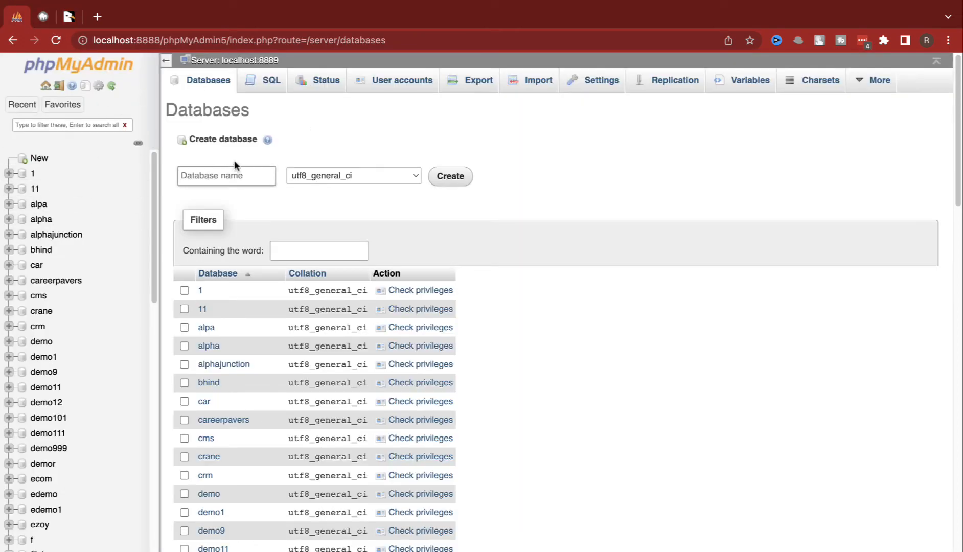
Step: Create the 'doc' database and start adding a user account from its privileges list
type("doc")
key("Return")
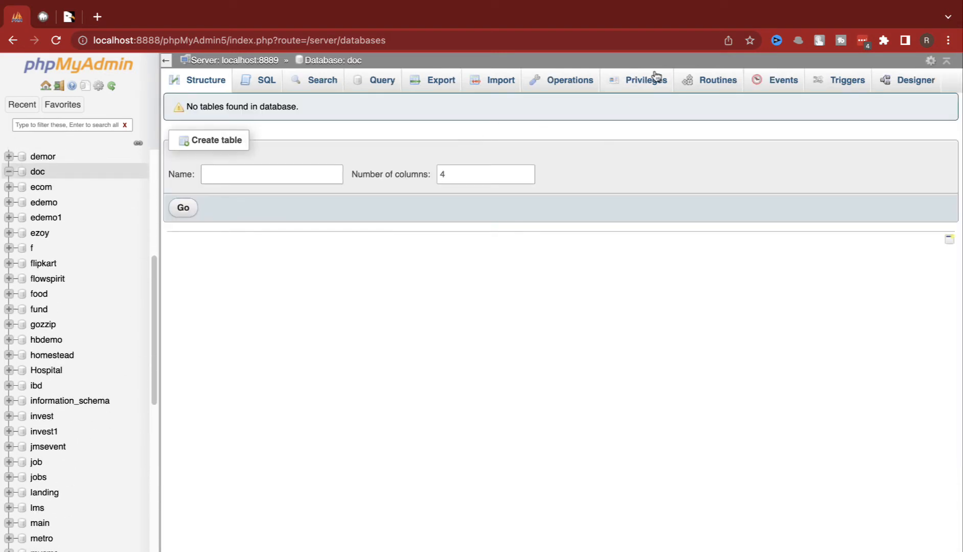
left_click(649, 81)
scroll(266, 409, "down", 10)
scroll(254, 512, "down", 5)
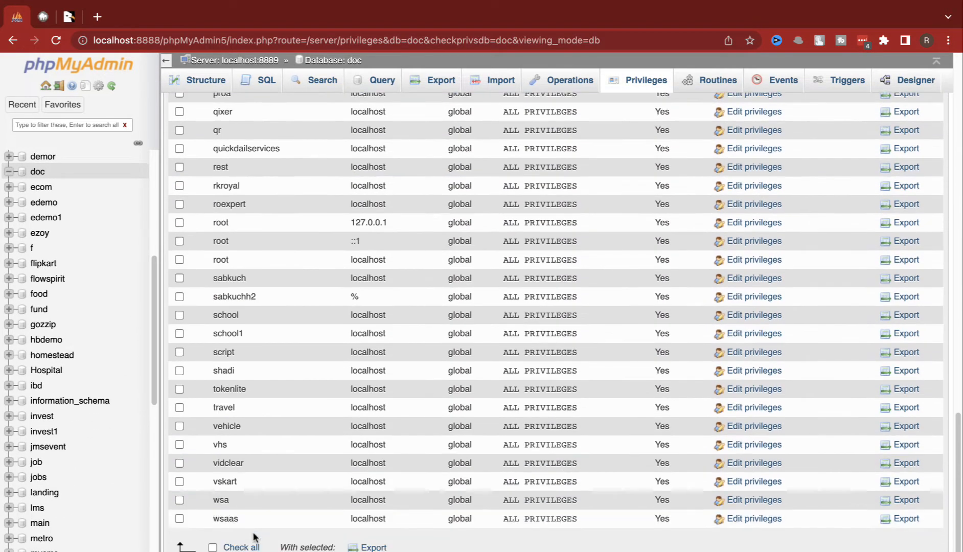
left_click(240, 545)
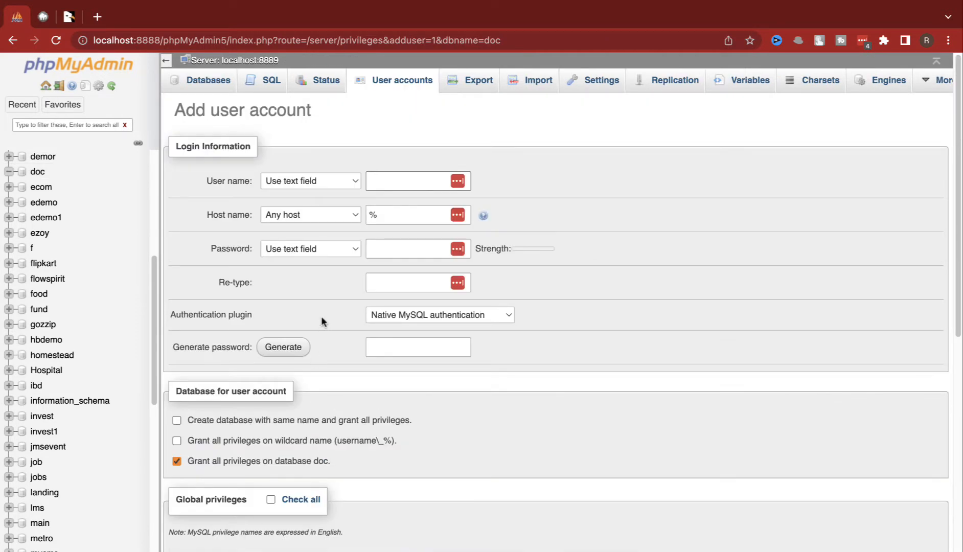
Step: Add user 'doc' on host Local with a password and all global privileges
type("doc")
left_click(318, 212)
left_click(276, 230)
left_click(388, 248)
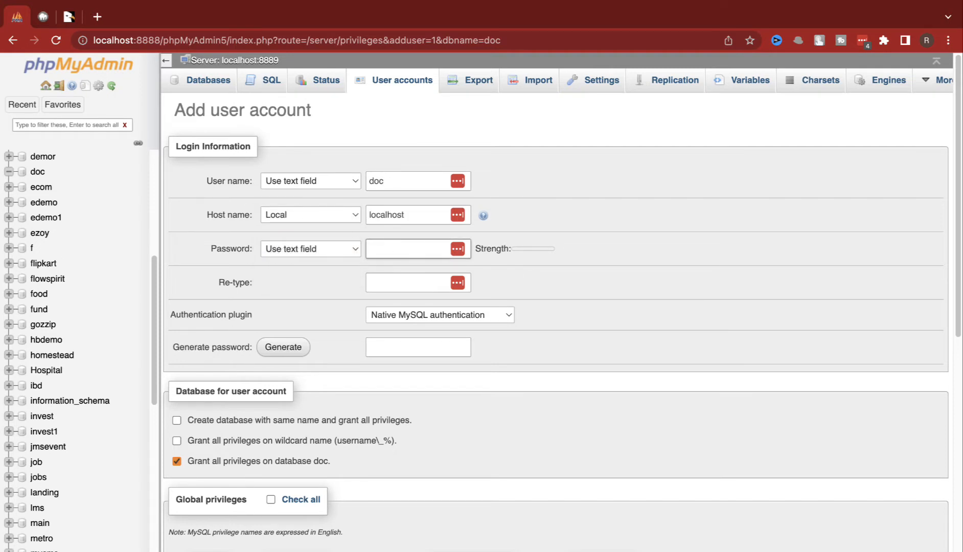
type("doc")
key("Tab")
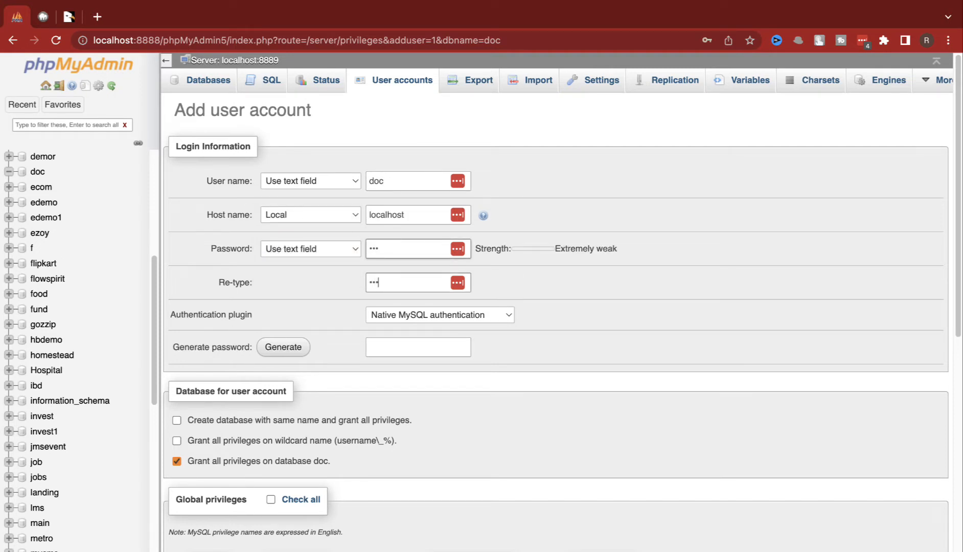
left_click(270, 500)
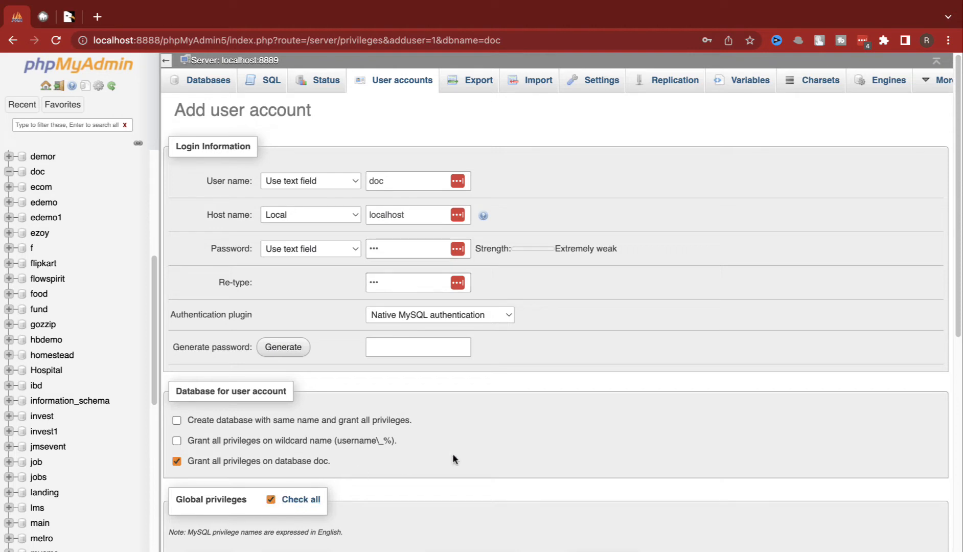
scroll(460, 453, "down", 10)
left_click(183, 548)
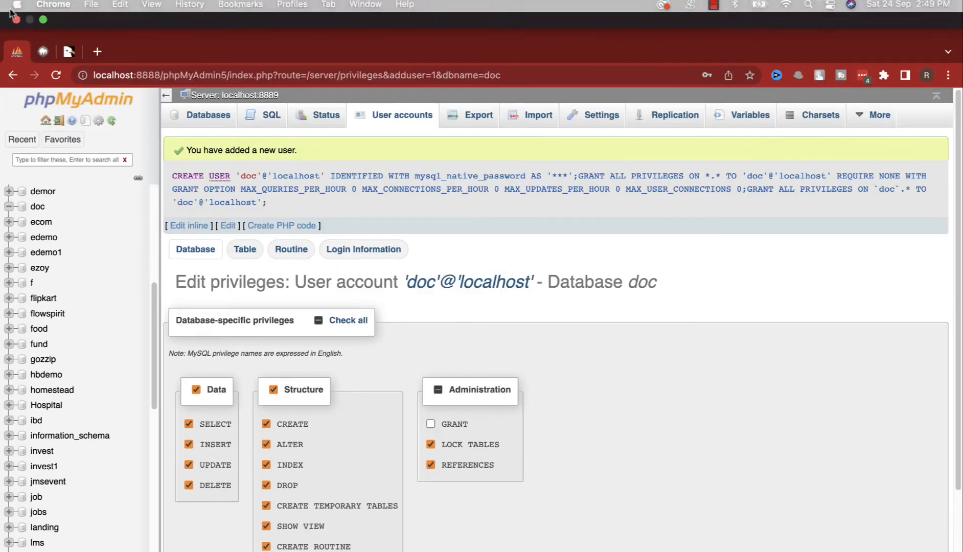
left_click(42, 16)
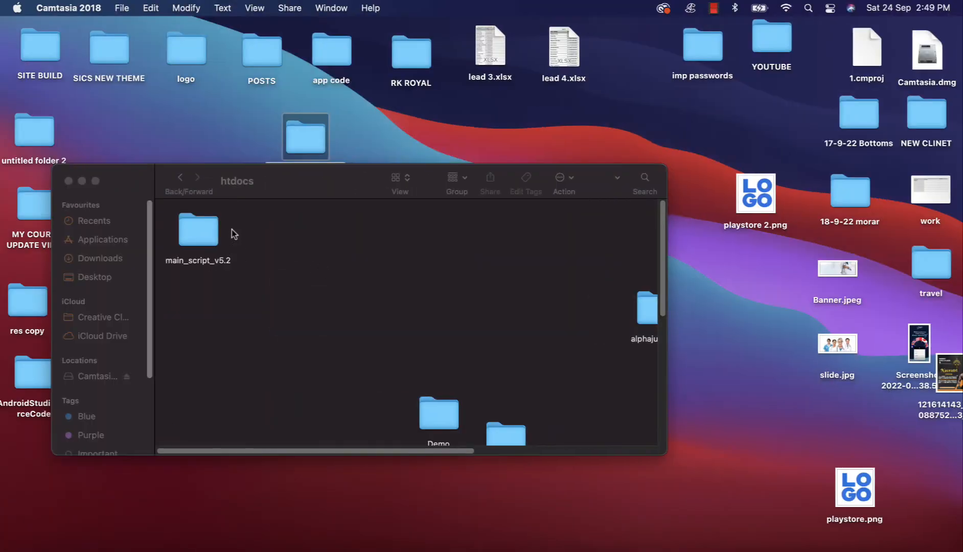
Step: Move main_files from the CodeCanyon package folder into htdocs beside main_script_v5.2, closing both windows
double_click(287, 136)
left_click(300, 254)
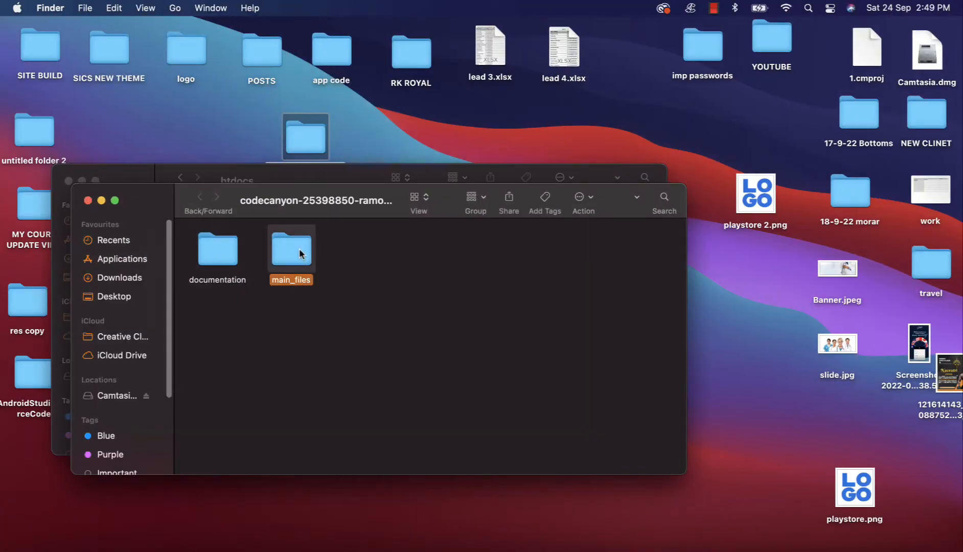
double_click(300, 253)
left_click_drag(274, 200, 319, 320)
left_click(242, 318)
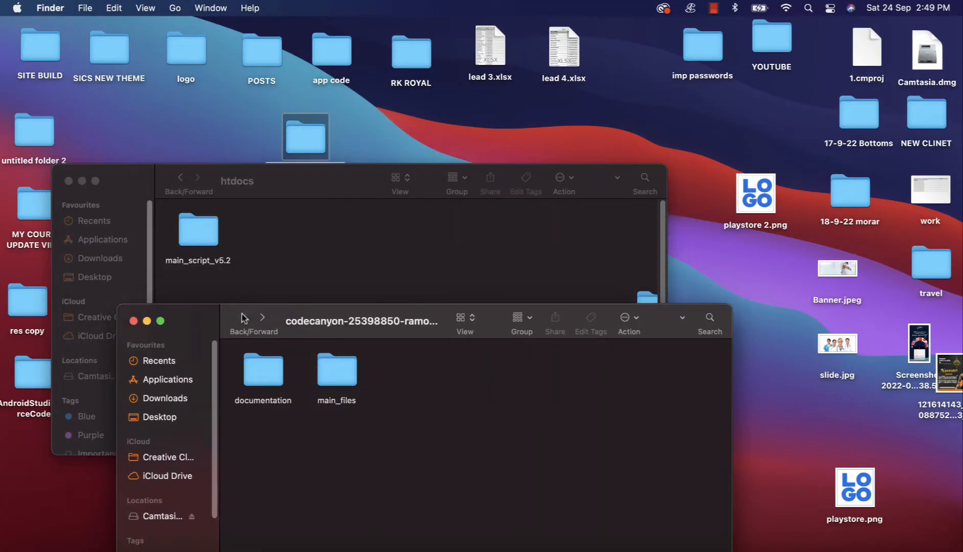
left_click_drag(332, 370, 279, 248)
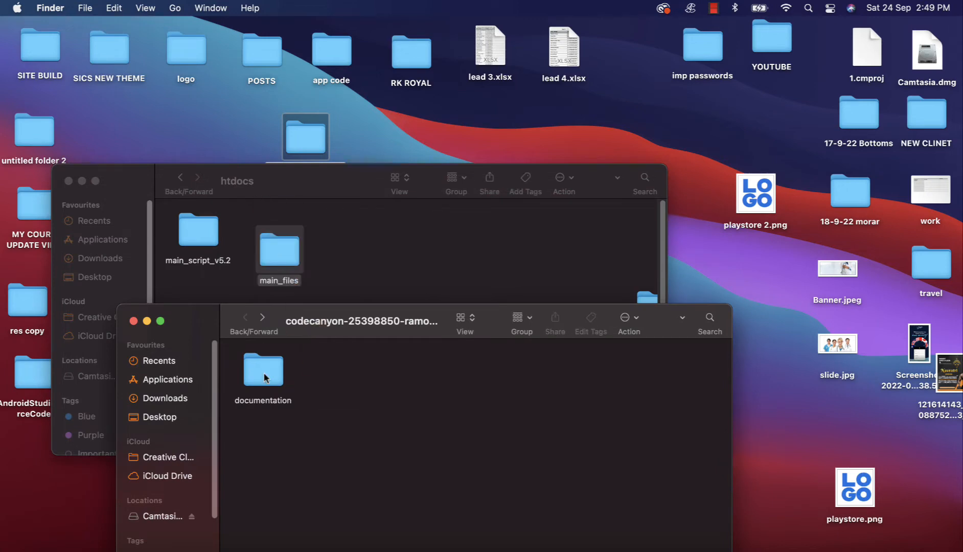
left_click(133, 321)
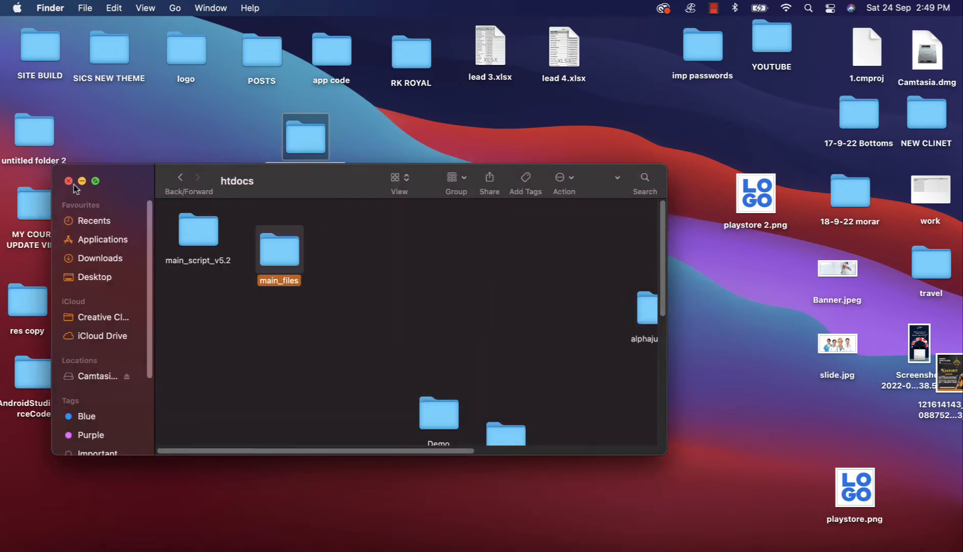
left_click(68, 181)
left_click(126, 545)
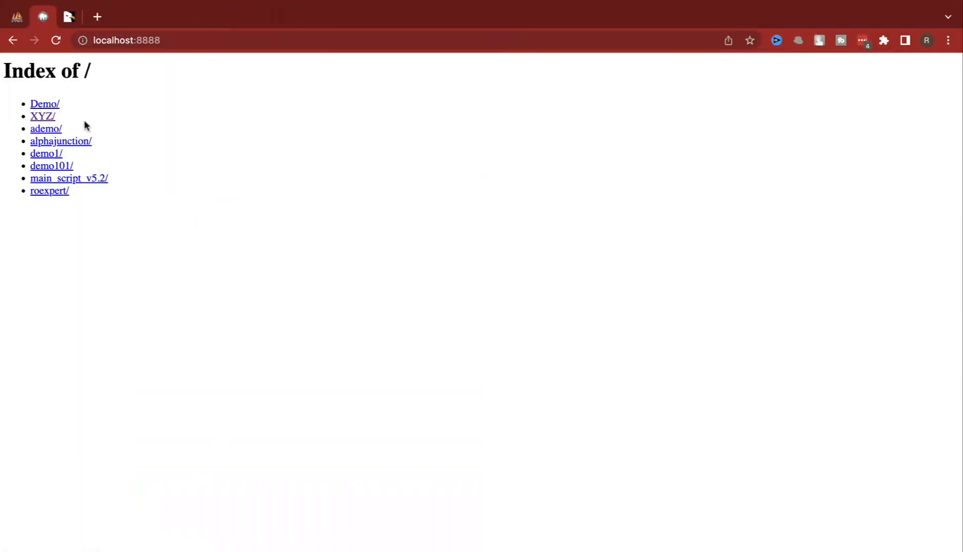
Step: Launch the main_files installer and submit the doc database name, username and password
key("super+r")
left_click(66, 180)
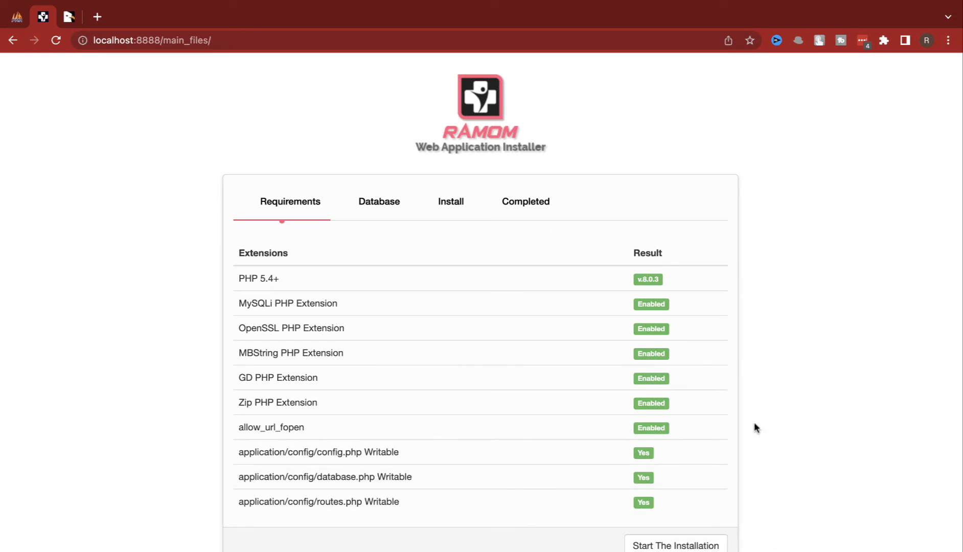
left_click(704, 544)
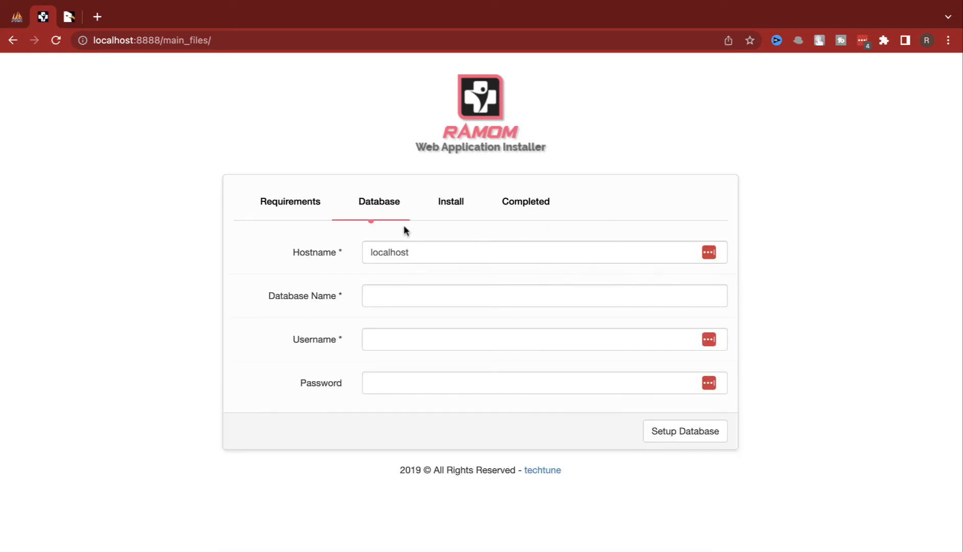
left_click(415, 302)
type("doc")
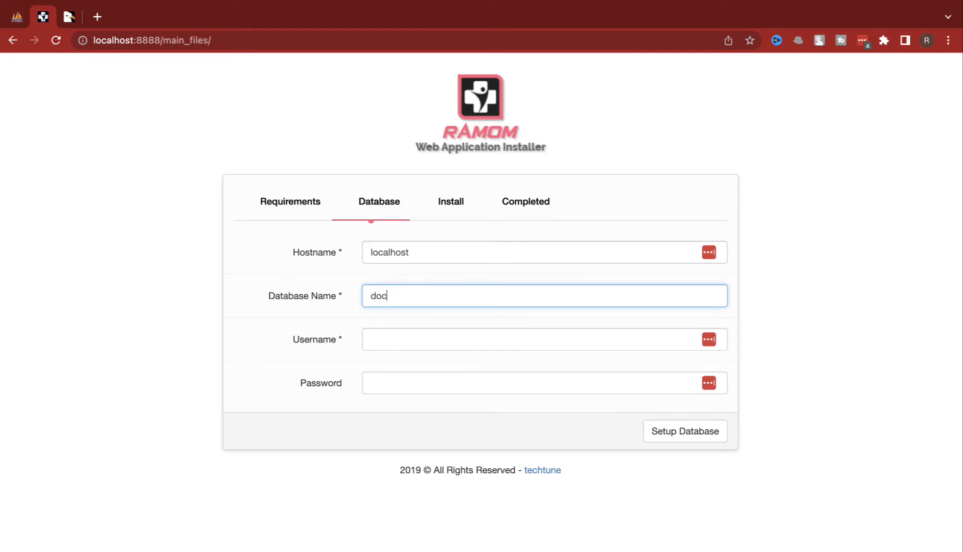
key("Tab")
type("do")
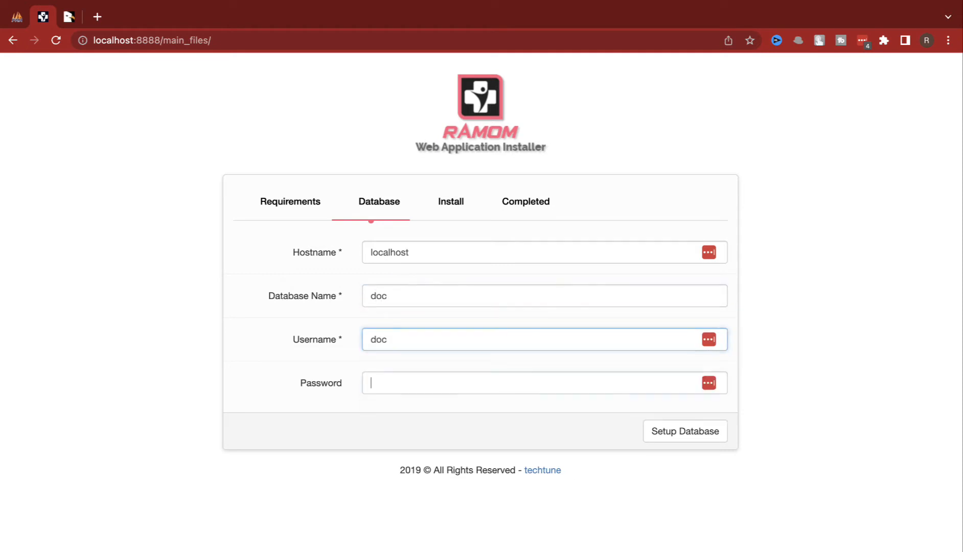
type("doc")
key("Return")
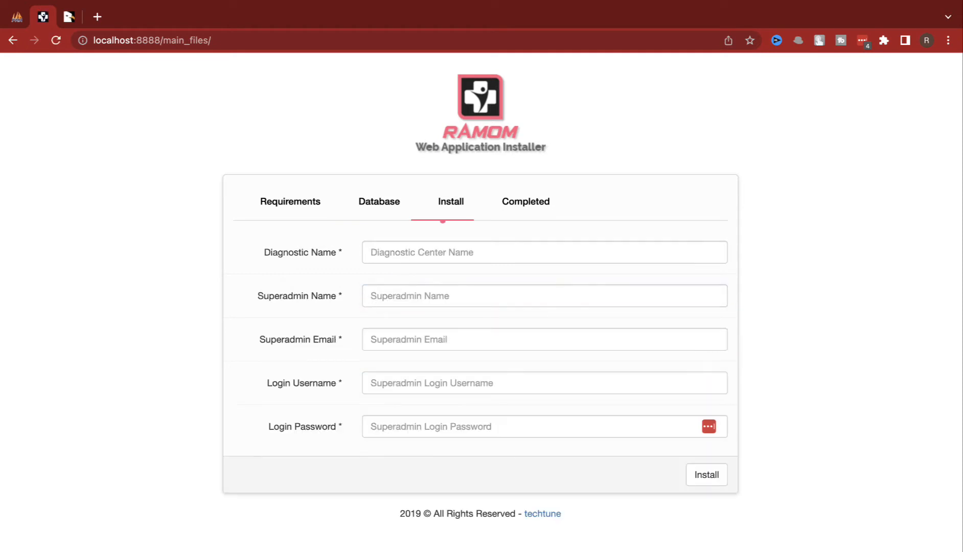
Step: Enter diagnostic name RK plus the superadmin's name, email, username and password, then install
left_click(555, 262)
type("RK")
key("Tab")
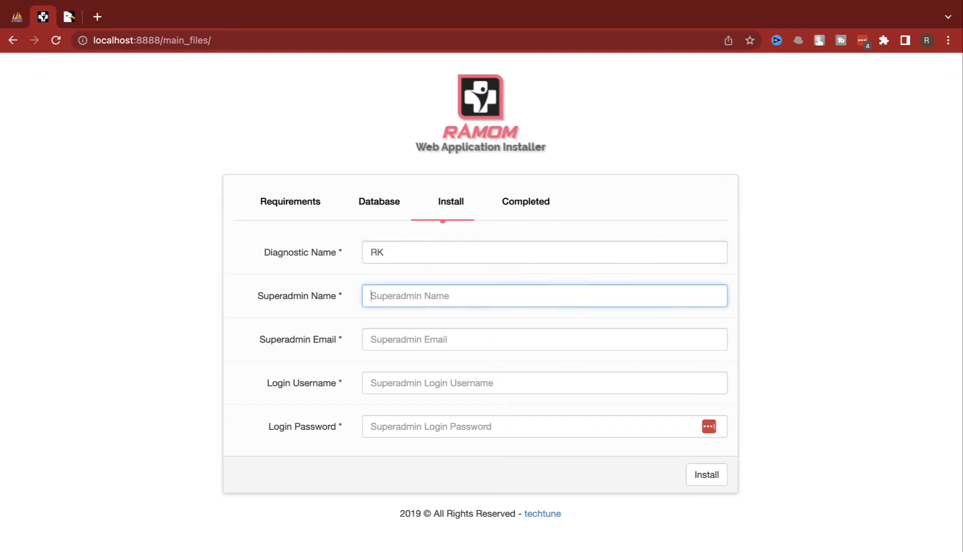
type("nikhalesh")
key("Tab")
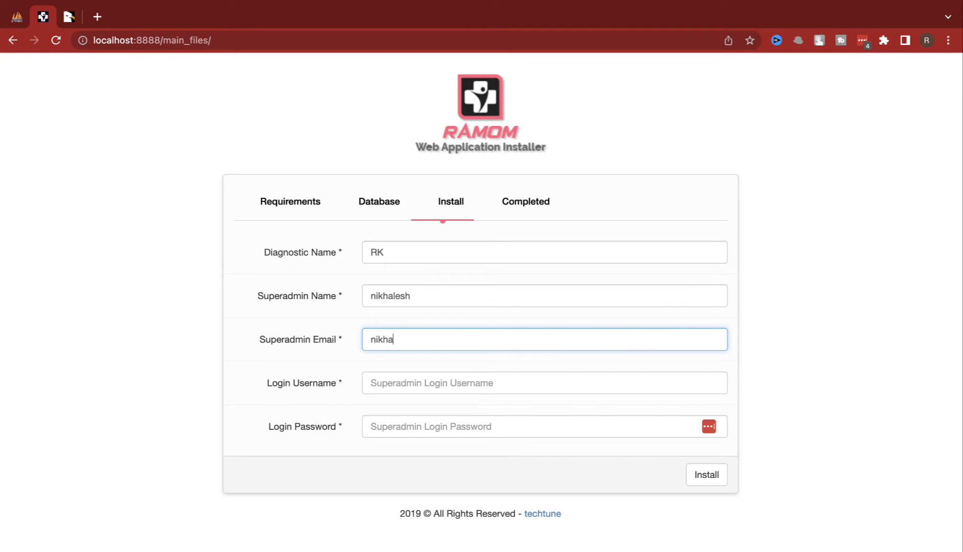
key("Tab")
type("adm")
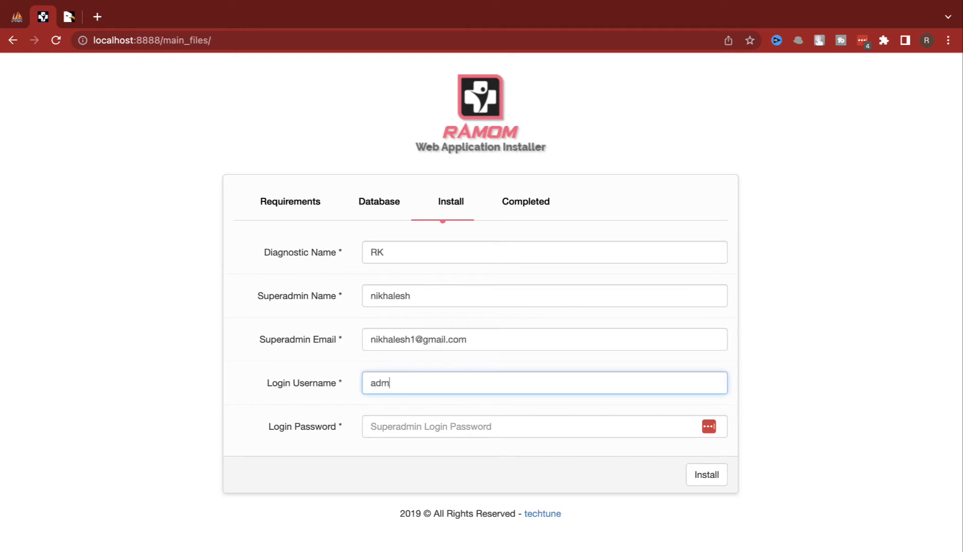
type("••")
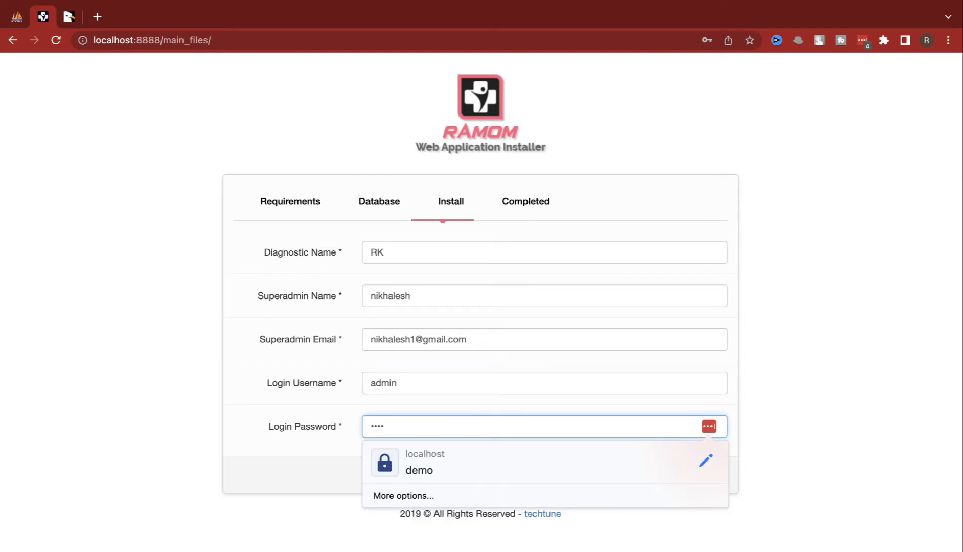
key("BackSpace")
key("super+a")
key("BackSpace")
type("••")
left_click(706, 475)
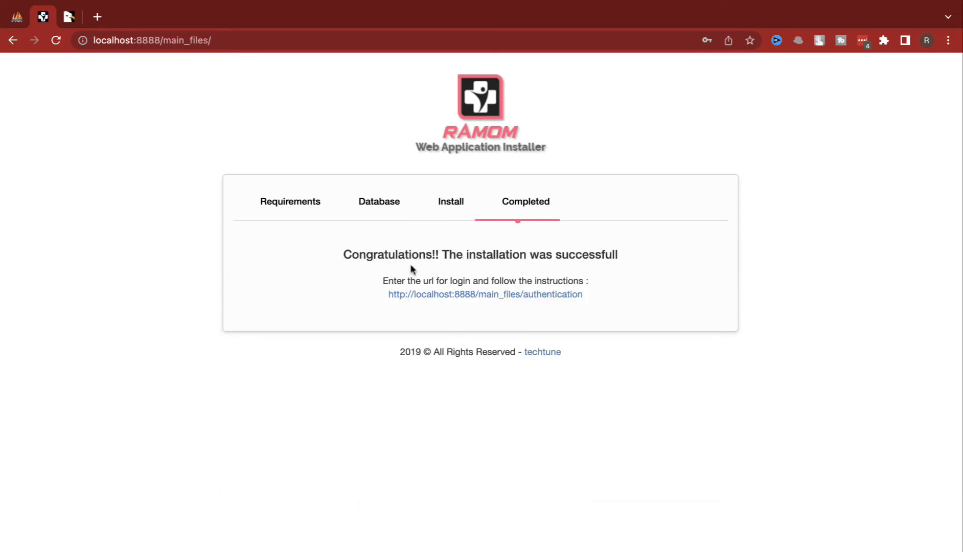
Step: Open the login page and sign in as superadmin, declining the save-password offer
left_click(462, 295)
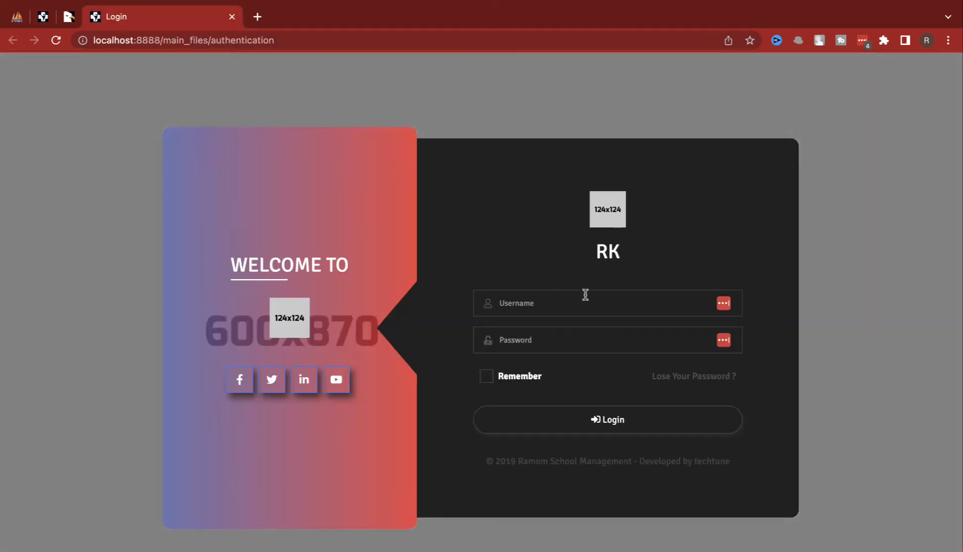
left_click(585, 295)
type("adm")
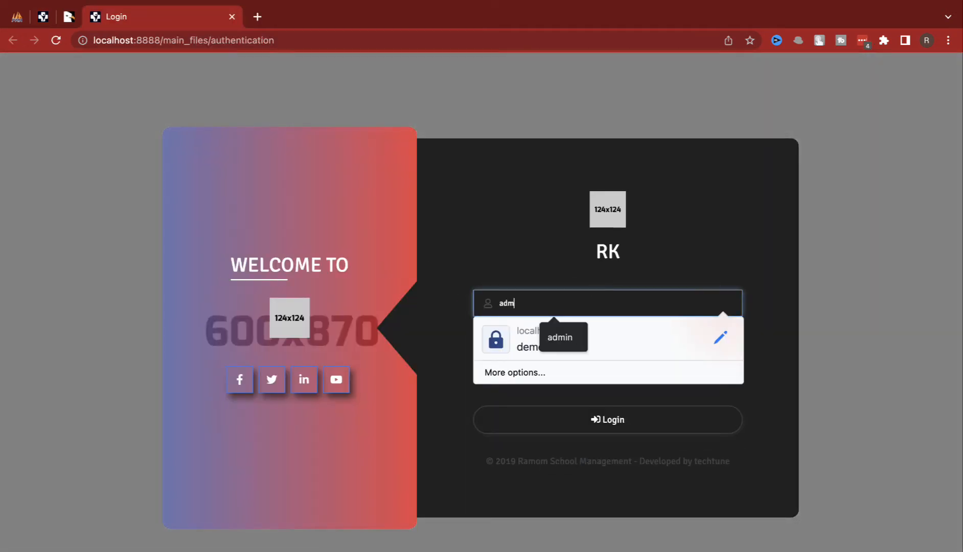
type("in")
key("Tab")
type("ad")
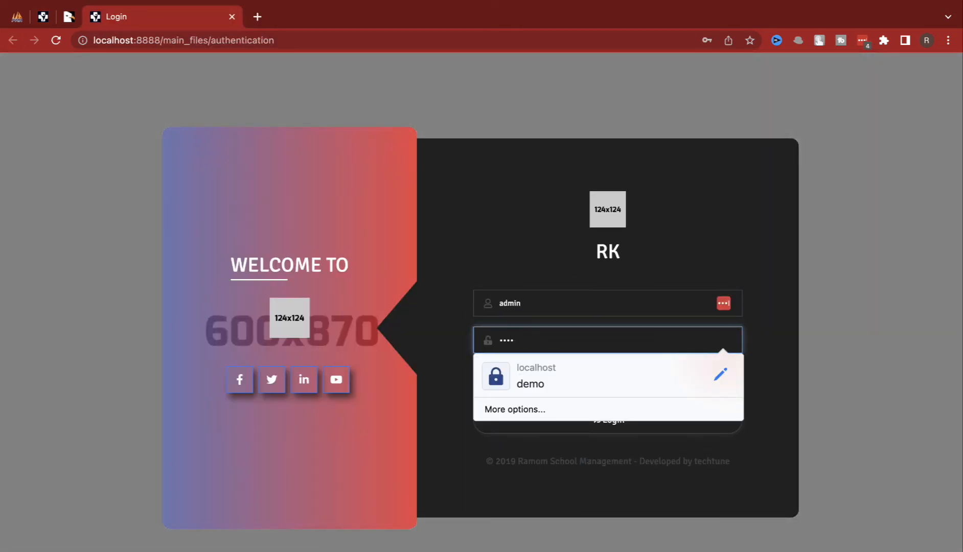
key("Return")
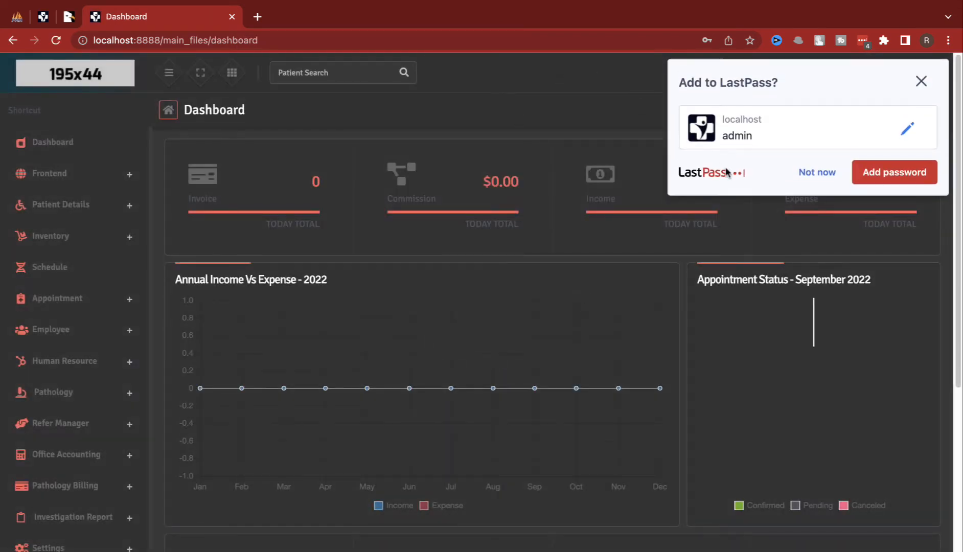
left_click(820, 174)
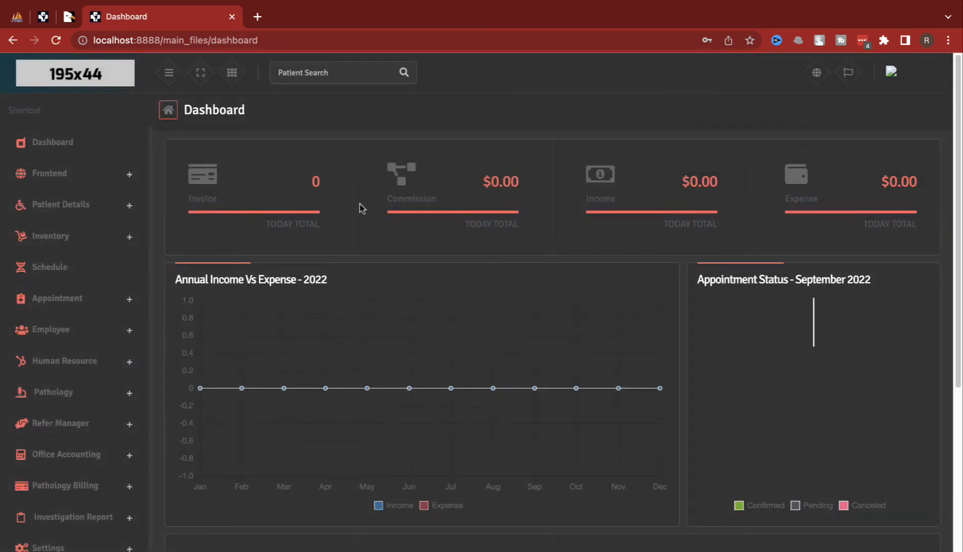
Step: Go to Settings, open Theme Setting and choose the light theme
scroll(115, 326, "down", 3)
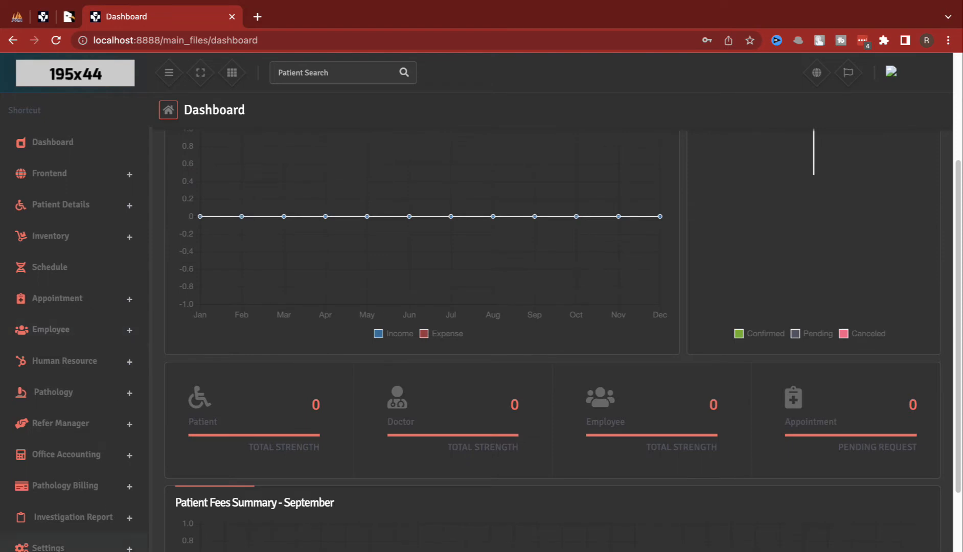
left_click(110, 546)
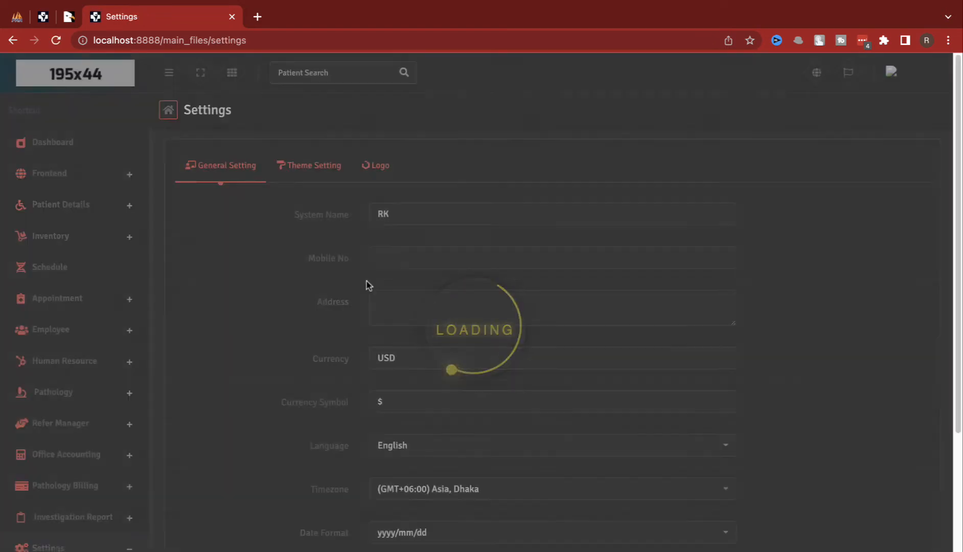
left_click(309, 165)
left_click(387, 316)
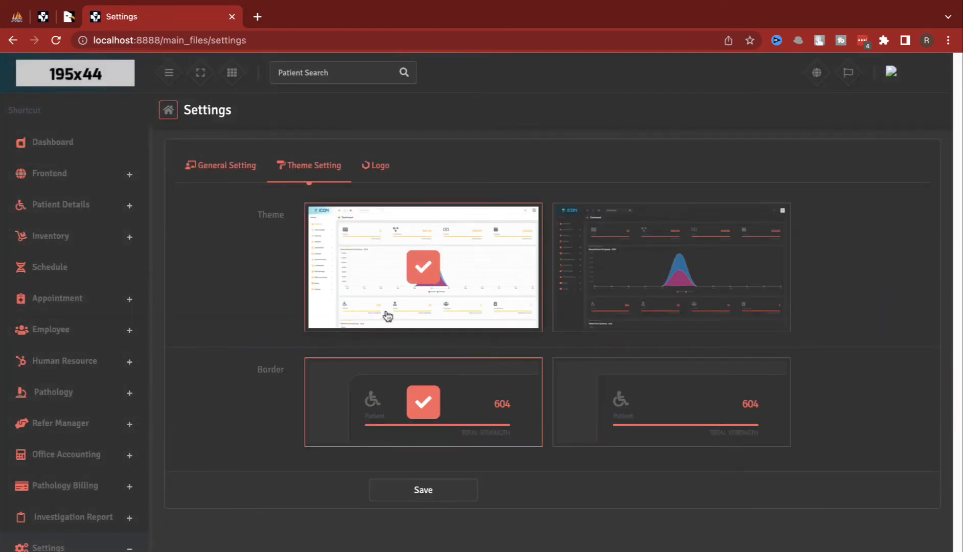
Step: Save the light theme on the Theme Setting tab, then return to General Setting
left_click(403, 489)
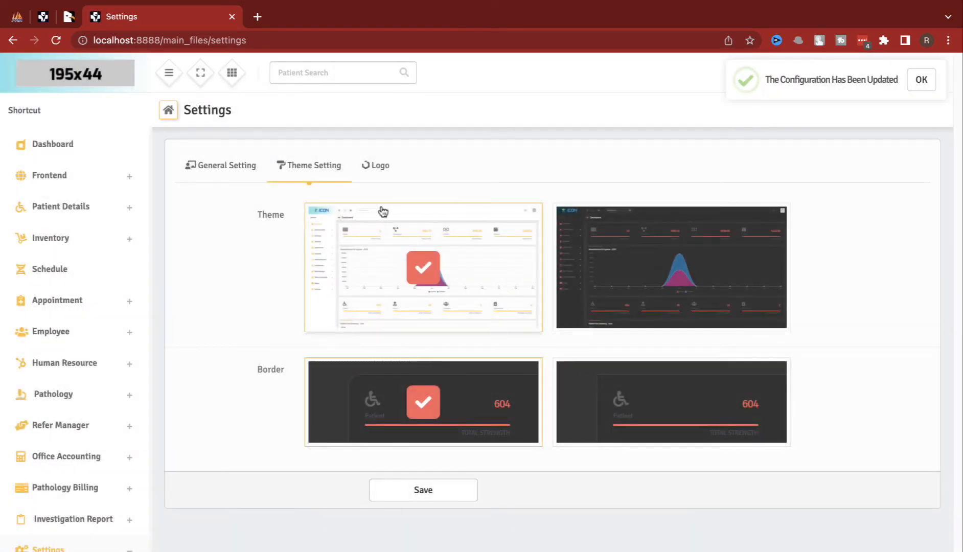
left_click(218, 165)
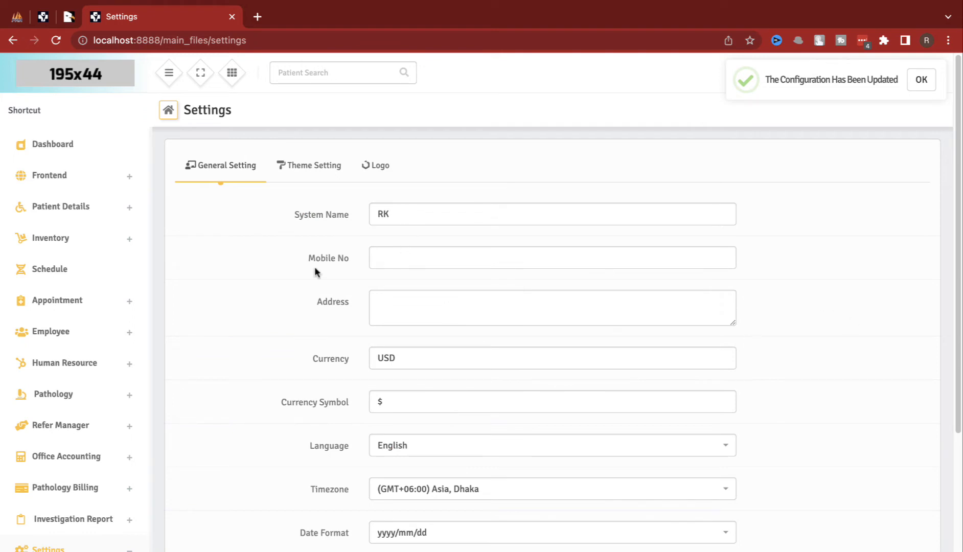
Step: Enter the mobile number and change the currency from USD to INR
left_click(402, 254)
type("12")
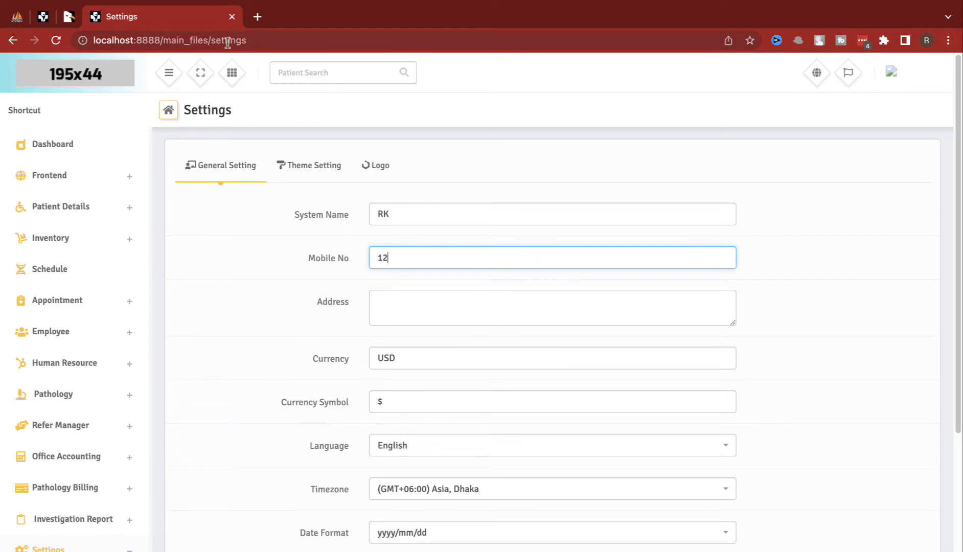
double_click(420, 359)
type("INR")
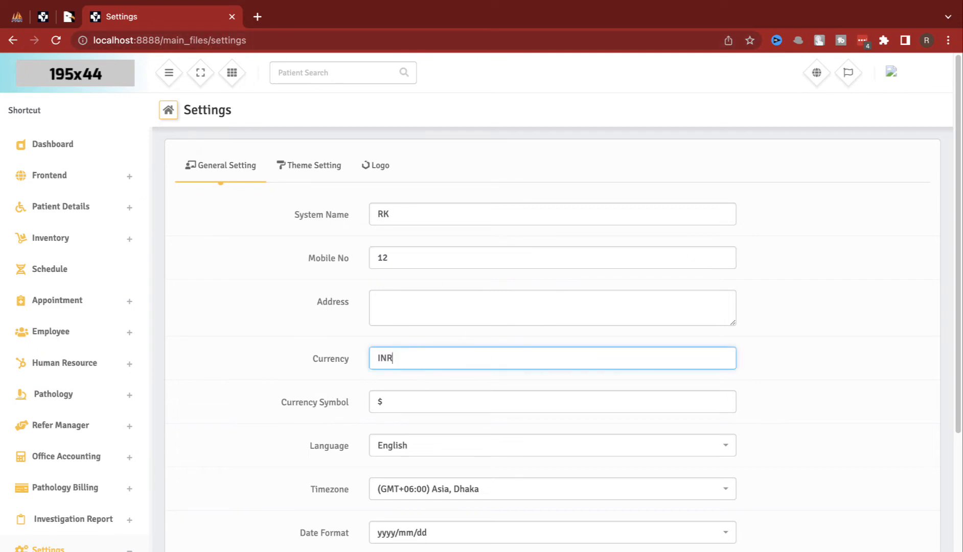
Step: Copy ₹ from a Google rupee-symbol search into Currency Symbol and save the general settings
left_click(264, 54)
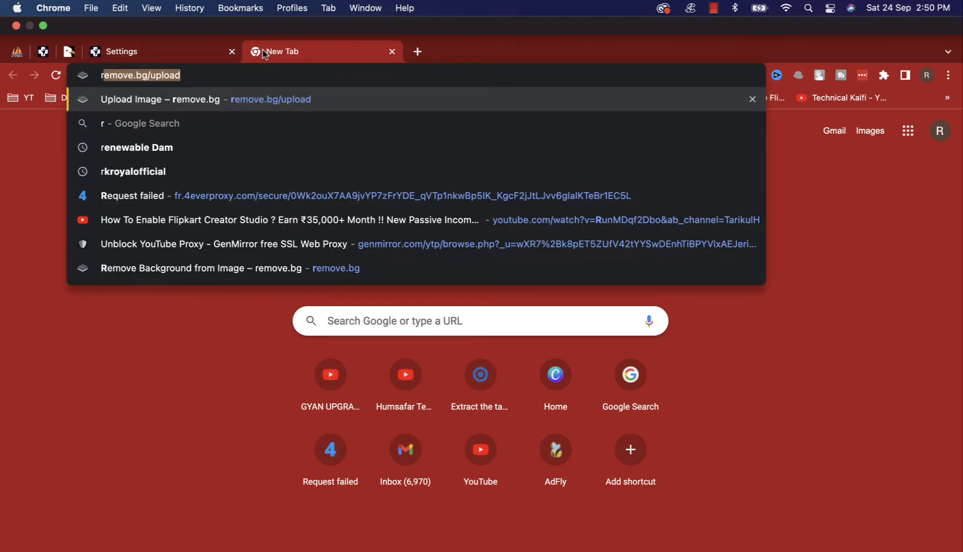
type("up")
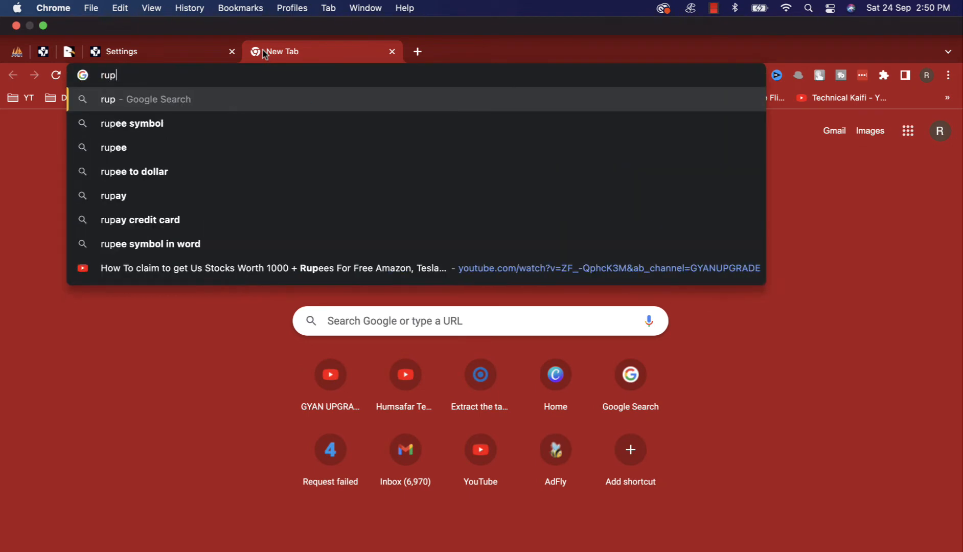
key("Down")
key("Return")
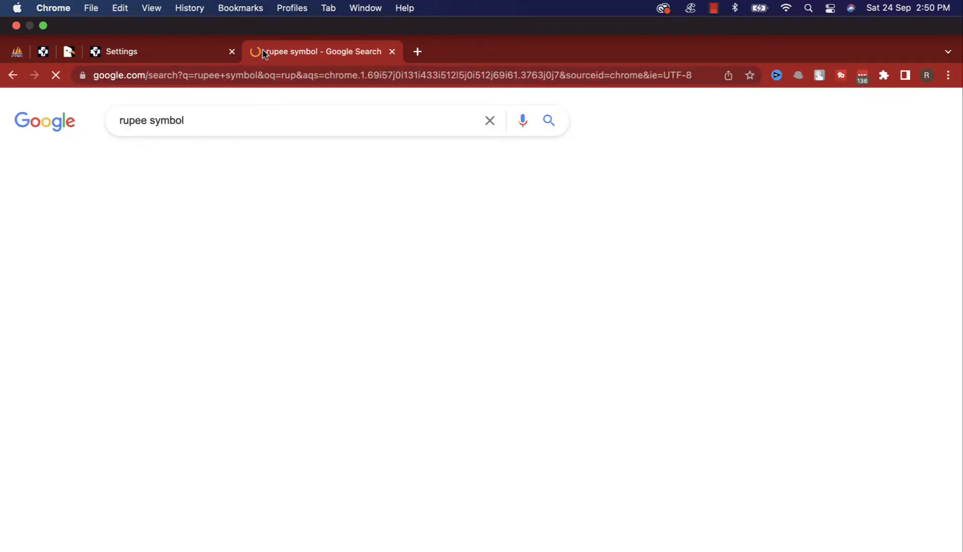
double_click(127, 225)
left_click(128, 21)
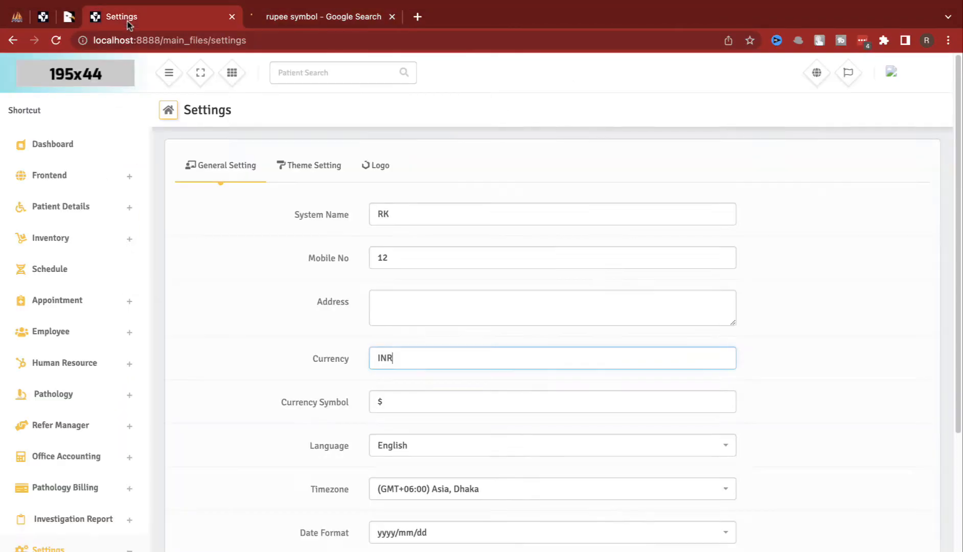
double_click(402, 394)
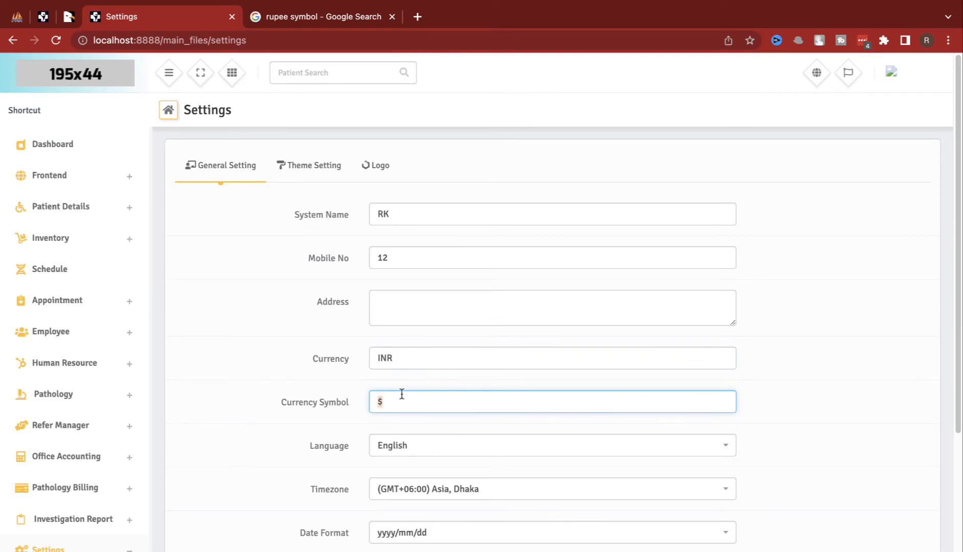
scroll(473, 489, "down", 3)
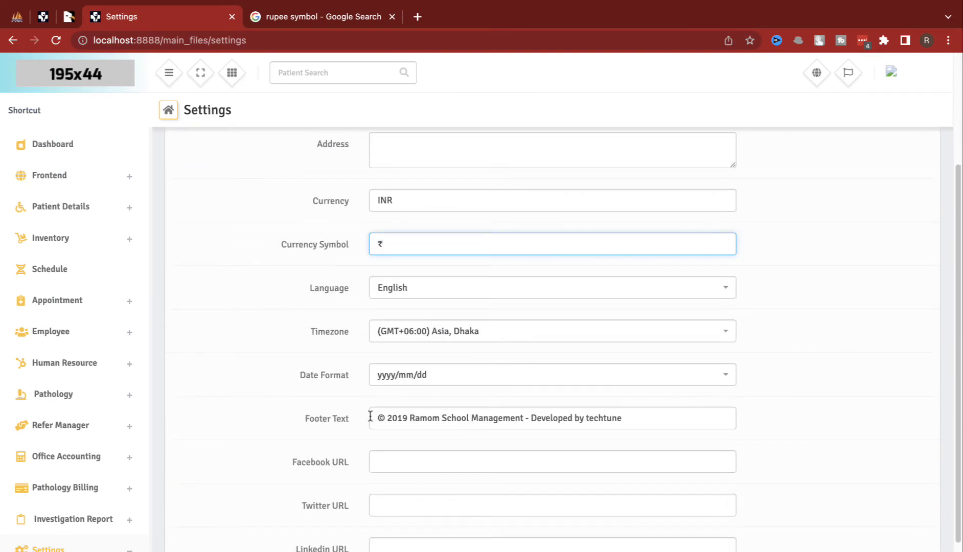
left_click_drag(370, 417, 634, 426)
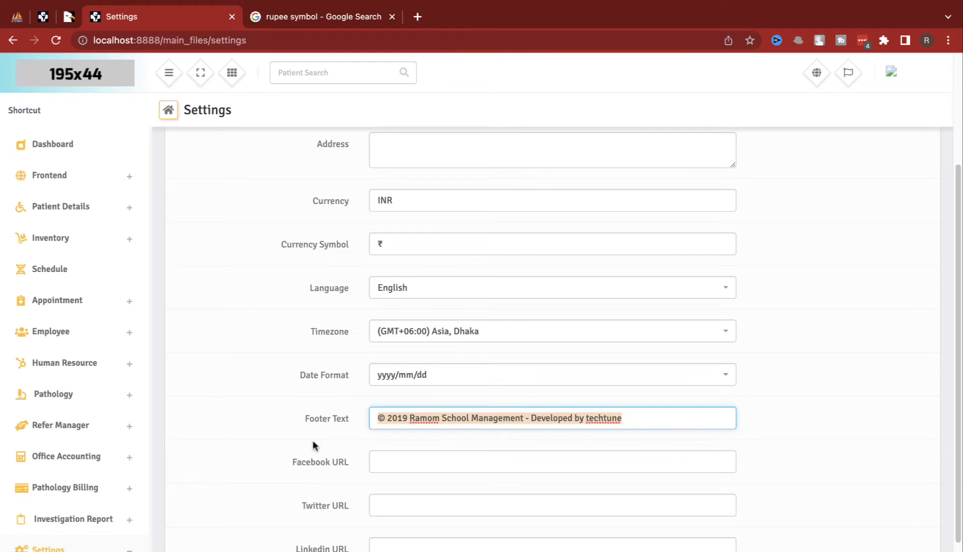
scroll(400, 427, "down", 2)
left_click(463, 548)
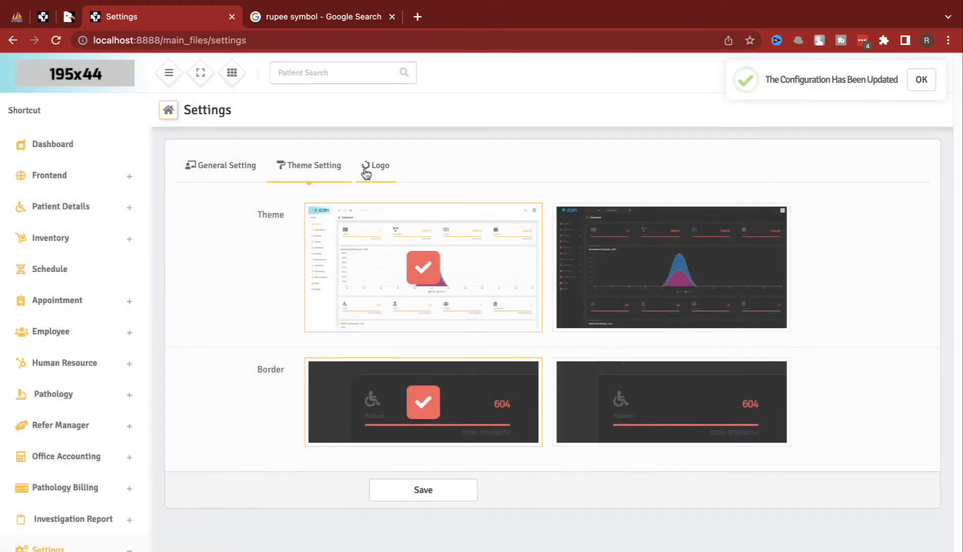
Step: Glance at the logo settings, then open Sms Settings from the sidebar
left_click(367, 169)
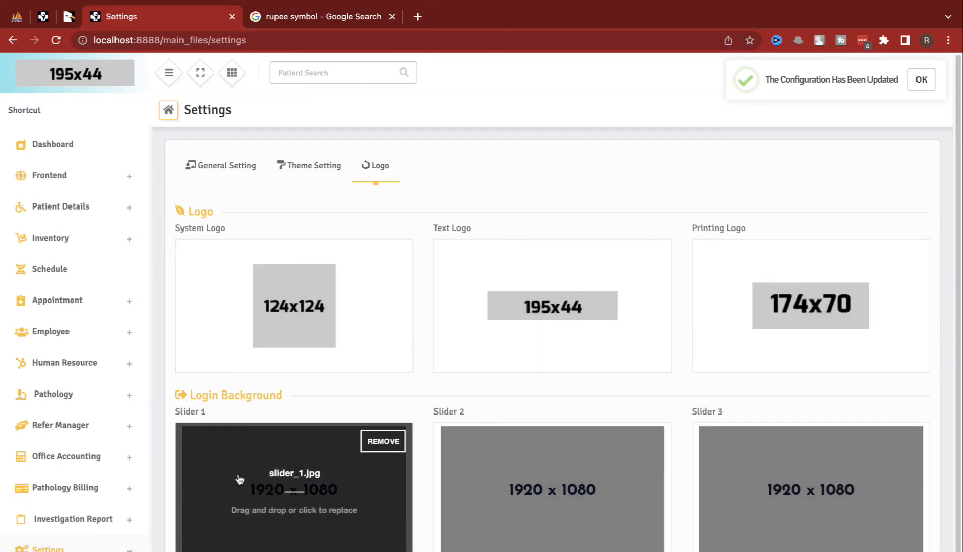
scroll(272, 446, "down", 1)
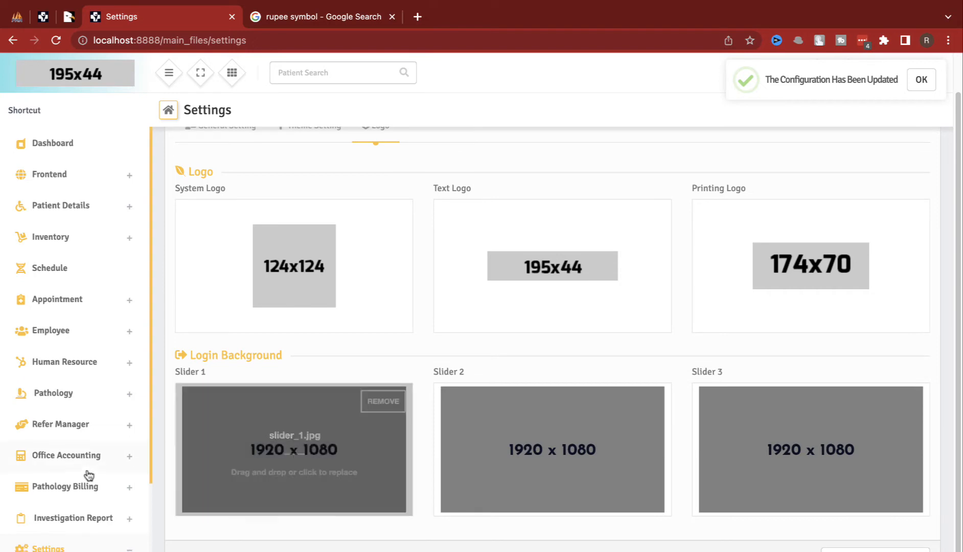
scroll(102, 480, "down", 3)
left_click(86, 458)
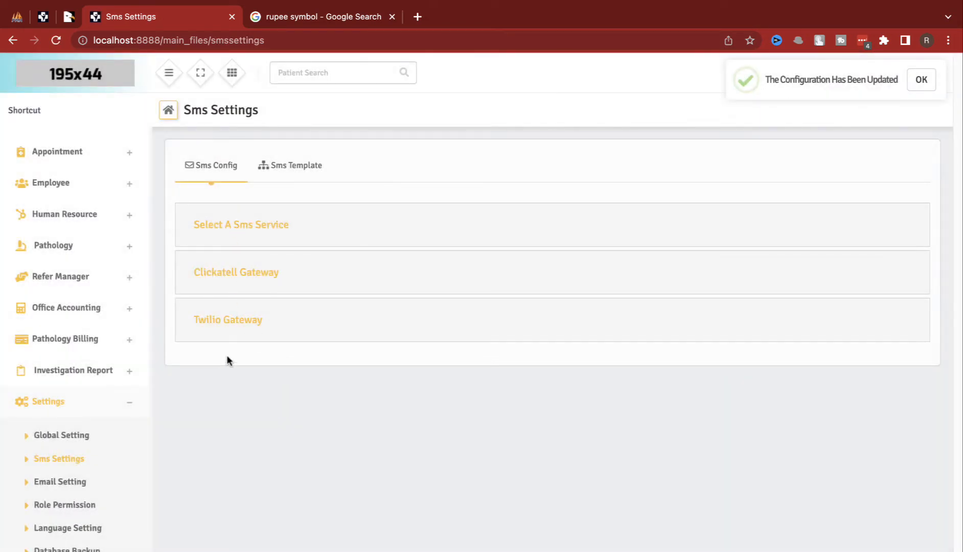
Step: Expand Twilio, preview Account Registered and Appointment Confirmation templates, then visit Email Setting and Role Permission
left_click(231, 322)
left_click(278, 166)
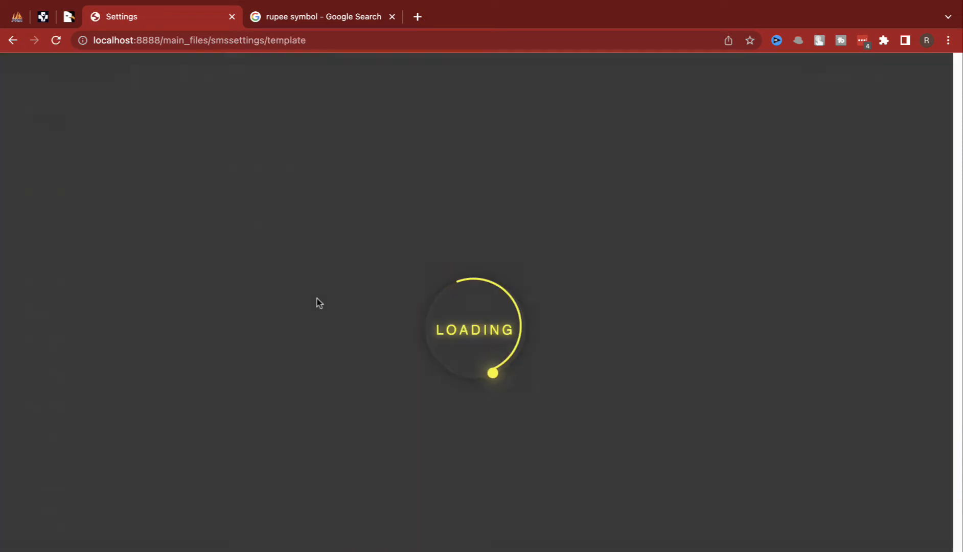
left_click(245, 236)
left_click(245, 236)
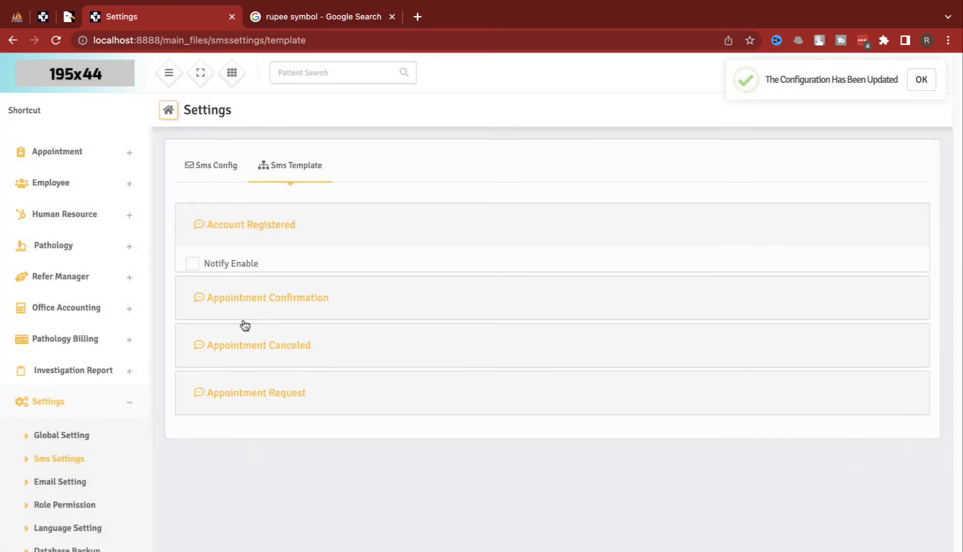
left_click(260, 290)
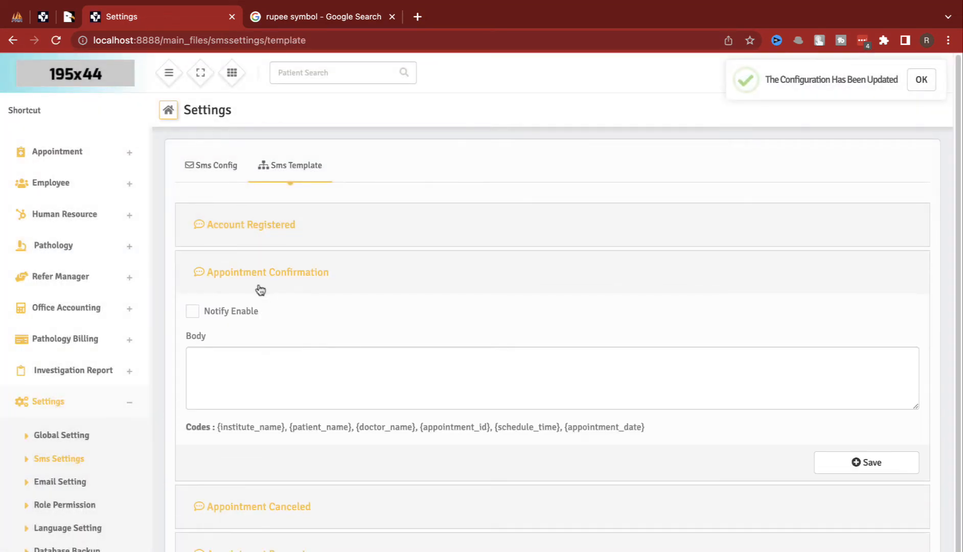
left_click(260, 290)
left_click(69, 490)
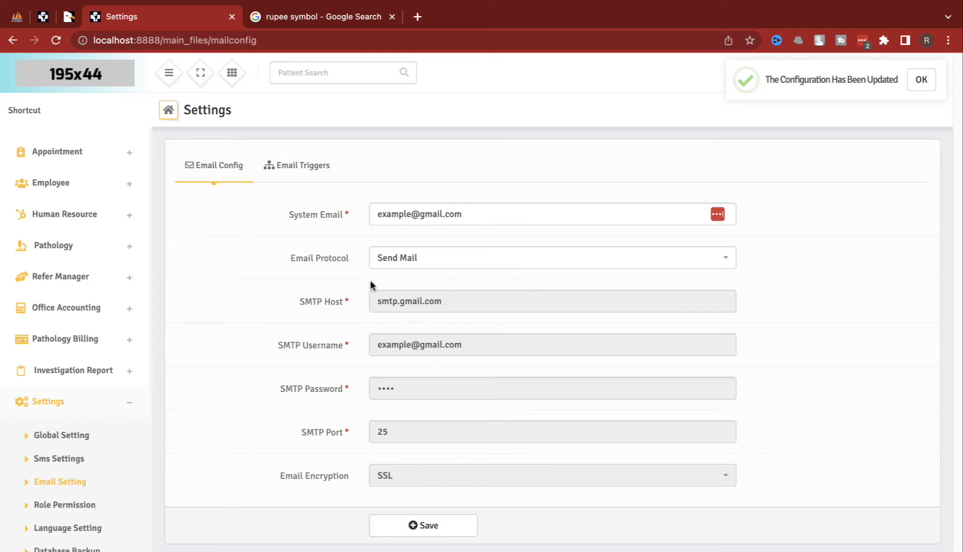
left_click(102, 508)
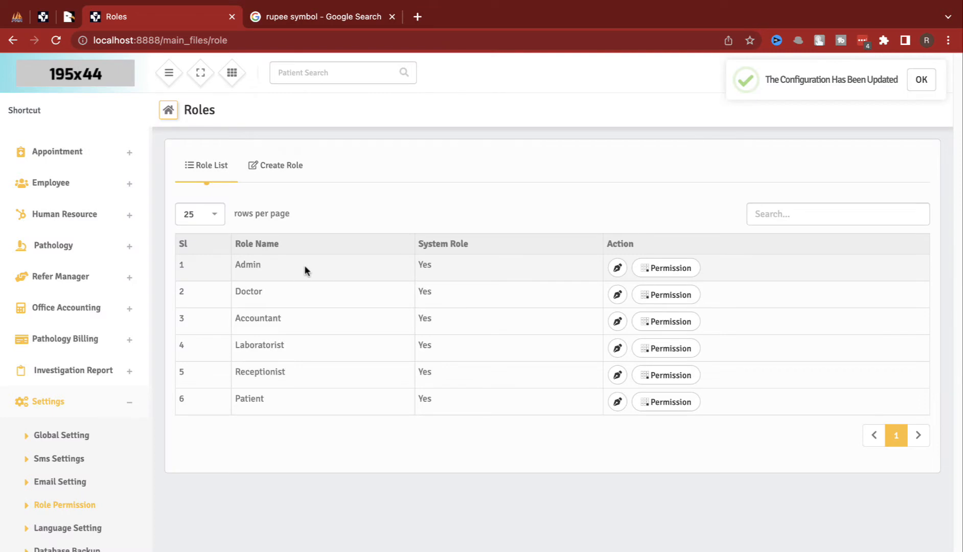
Step: Highlight the Admin and Doctor role rows and the Patient role, then open Language Setting
left_click_drag(352, 276, 637, 264)
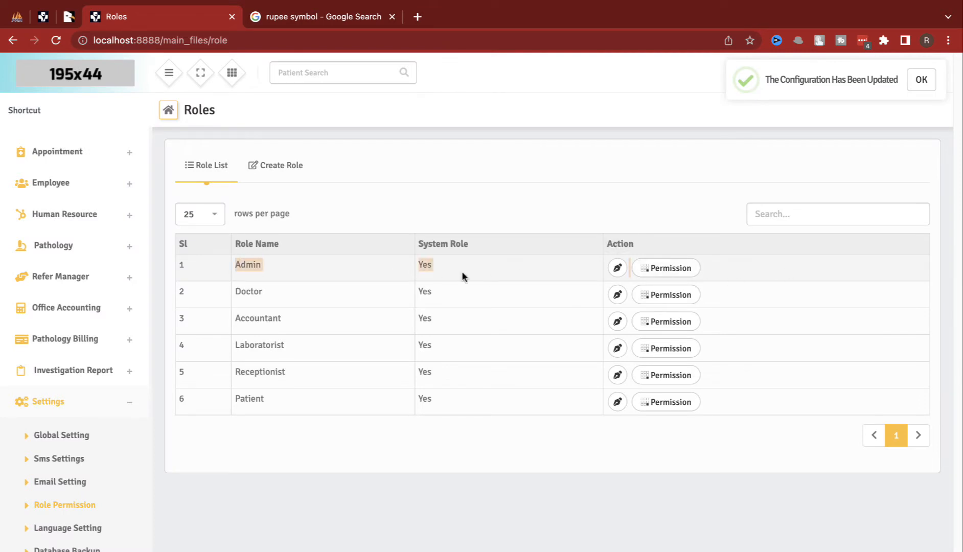
left_click_drag(224, 300, 630, 301)
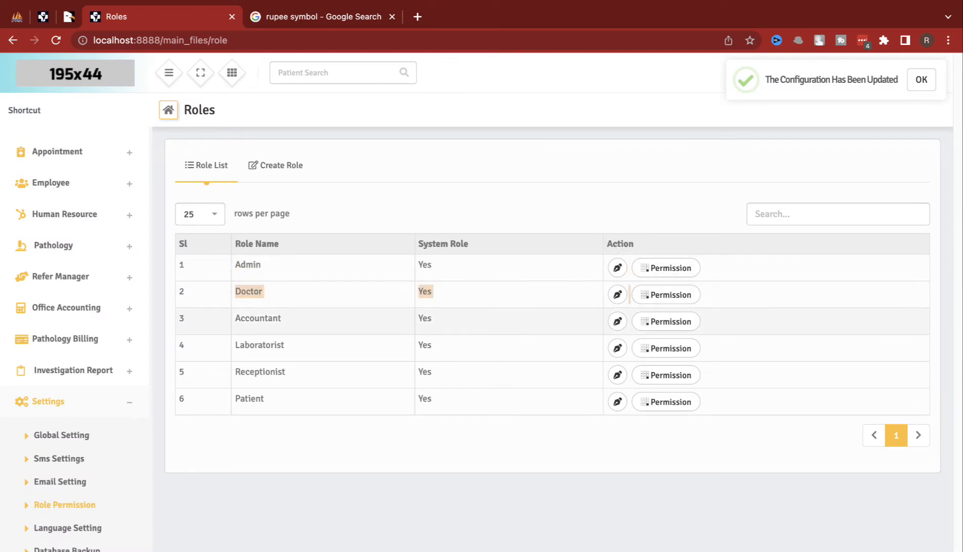
left_click(391, 320)
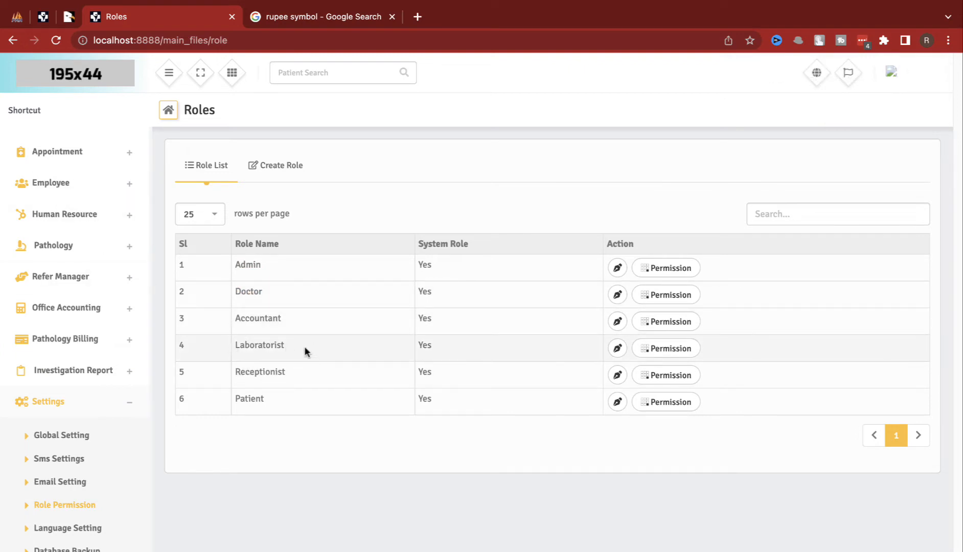
double_click(252, 397)
left_click(96, 524)
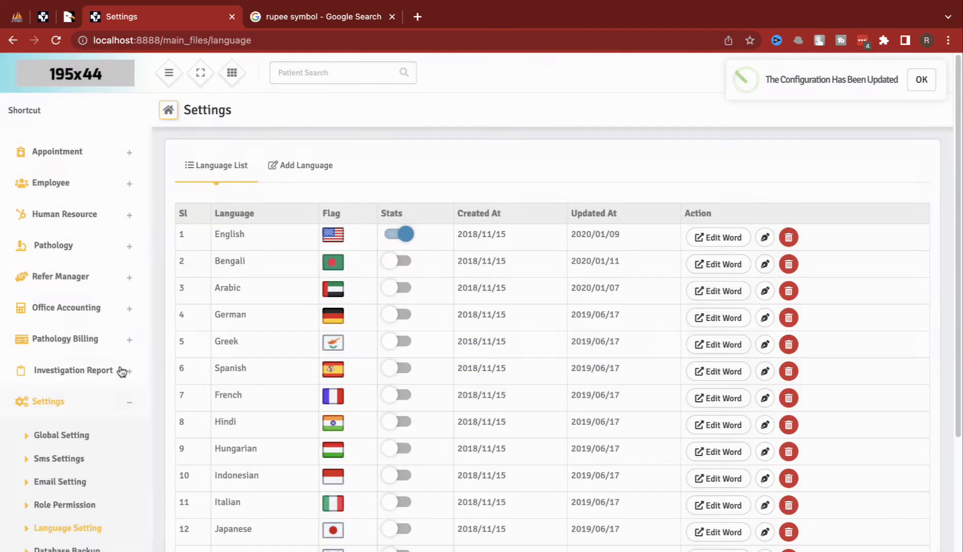
Step: Switch on the Hindi language in Language Setting, then go back to the Dashboard
left_click(81, 549)
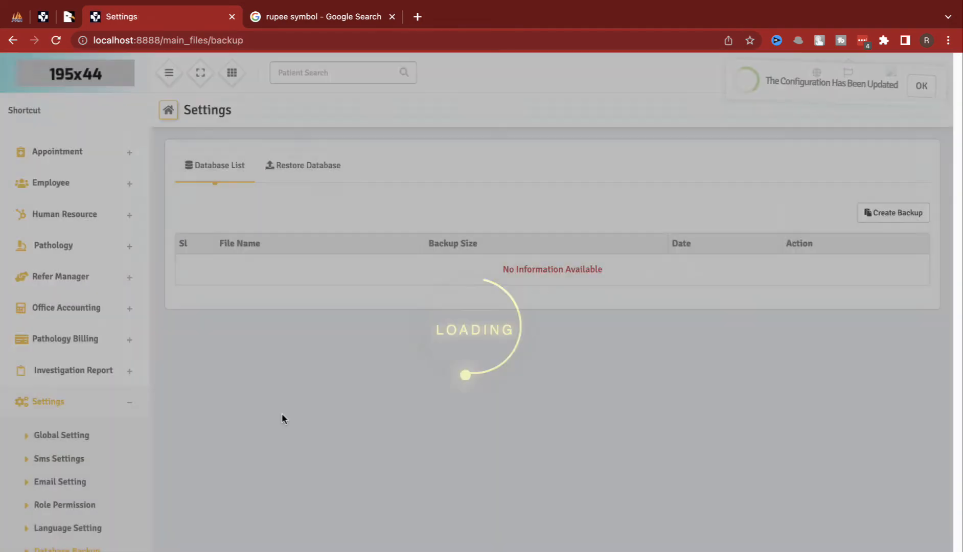
left_click(101, 528)
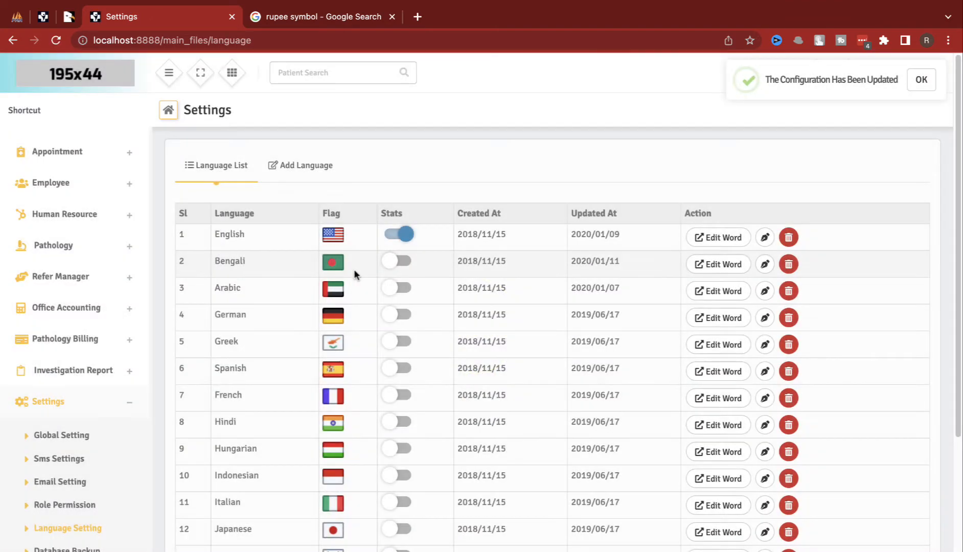
scroll(364, 368, "down", 5)
scroll(364, 371, "down", 3)
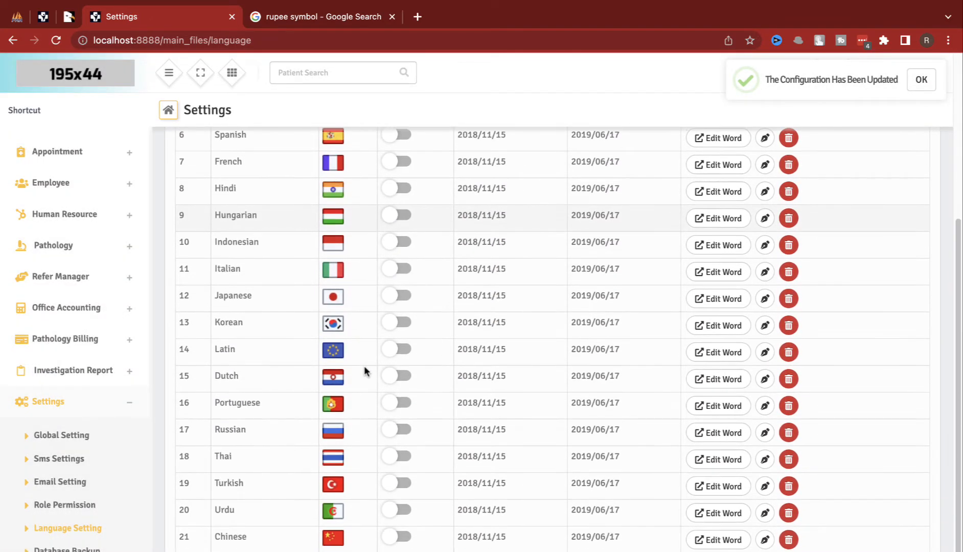
scroll(364, 365, "up", 5)
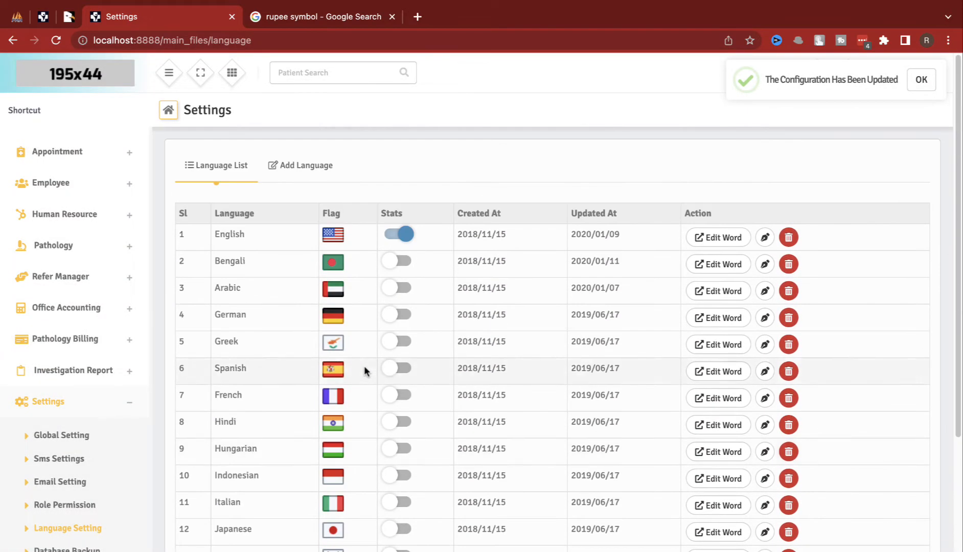
left_click(395, 422)
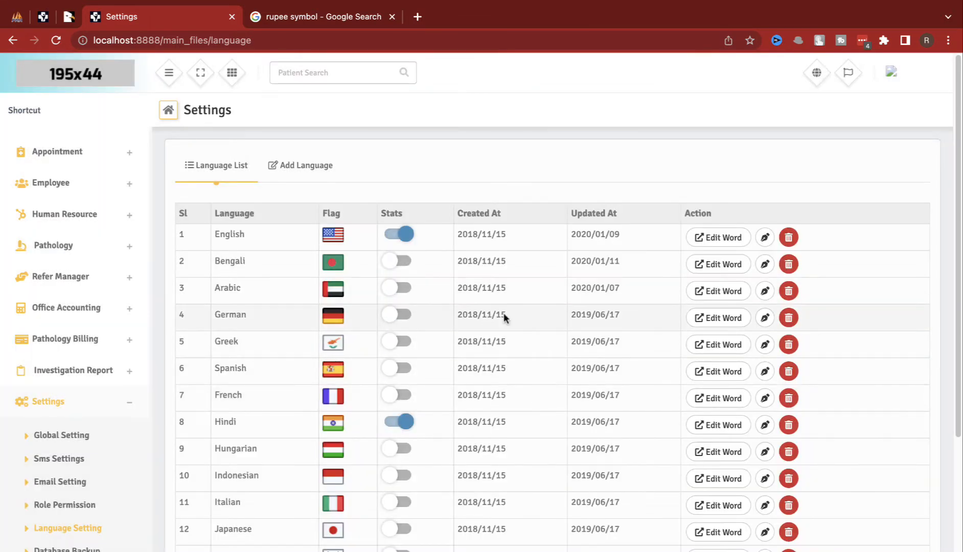
scroll(63, 405, "up", 5)
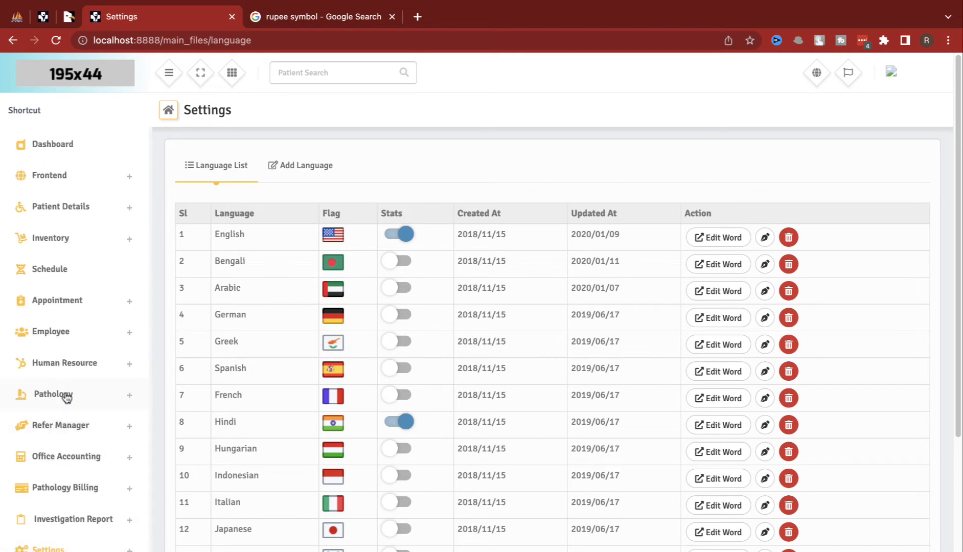
left_click(101, 149)
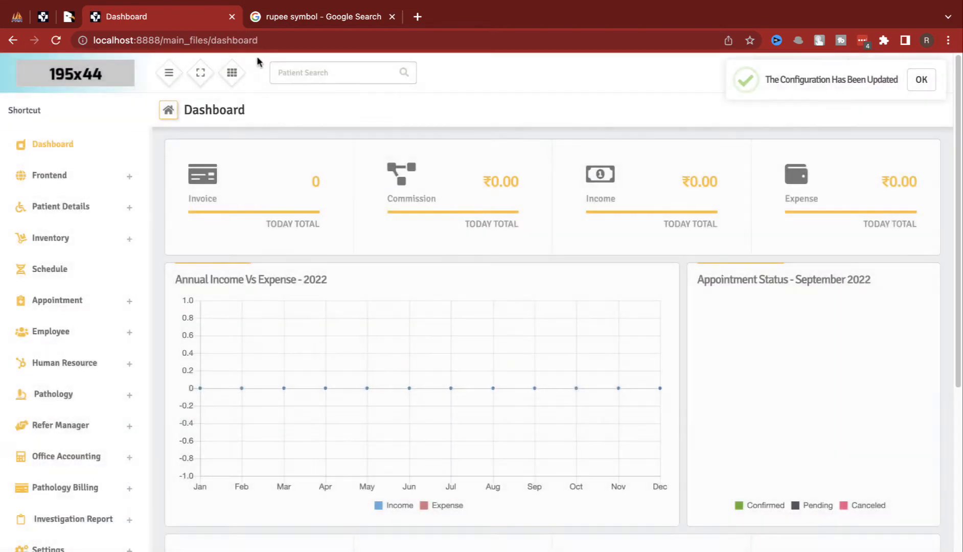
Step: Load the site's base URL in the second browser tab to show the public website
left_click_drag(209, 41, 30, 37)
key("ctrl+c")
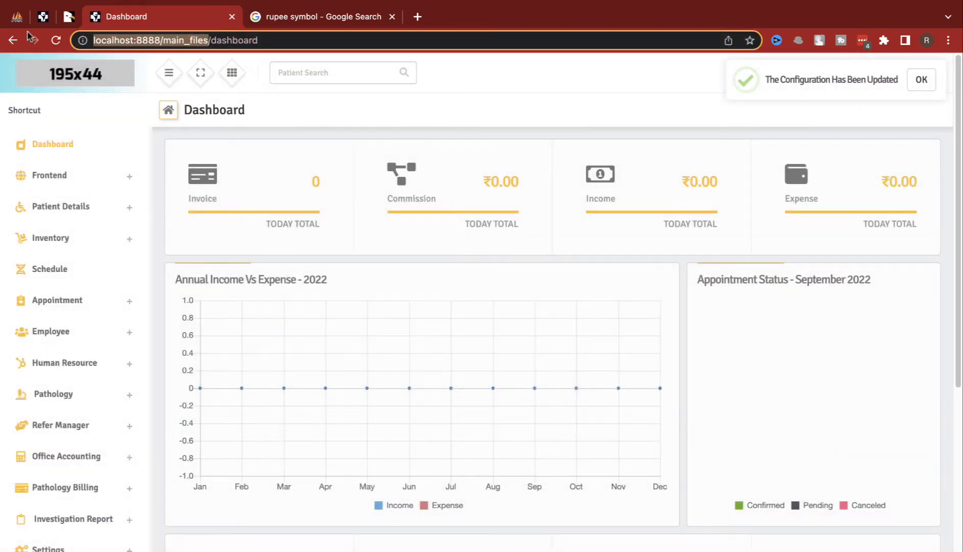
left_click(301, 17)
left_click(302, 41)
key("ctrl+v")
key("Return")
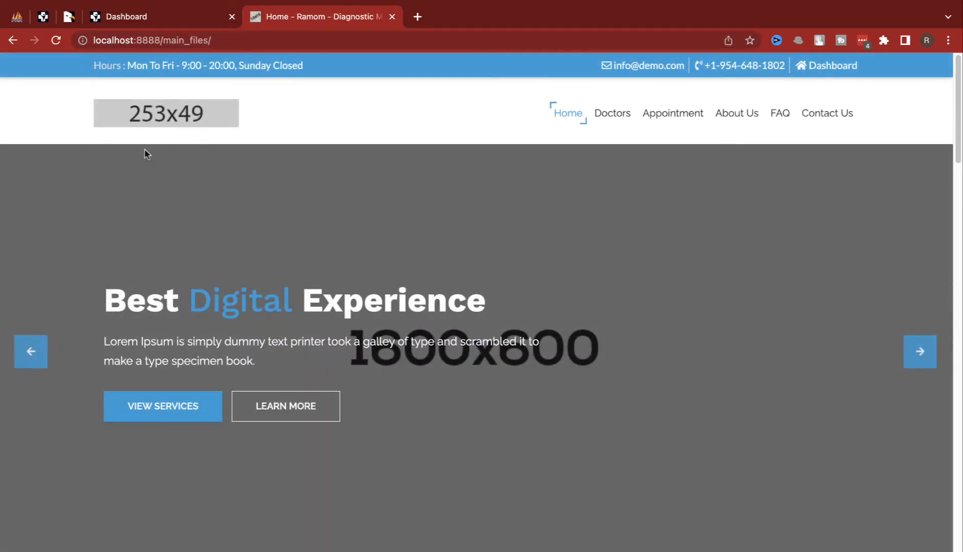
Step: Browse the public Appointment and About Us pages, then return to the admin Dashboard
scroll(769, 283, "down", 20)
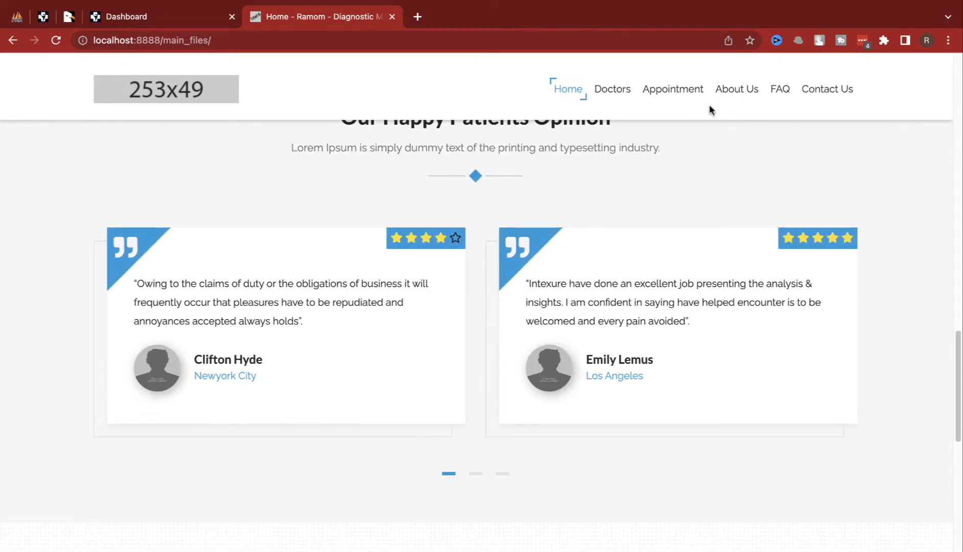
left_click(690, 92)
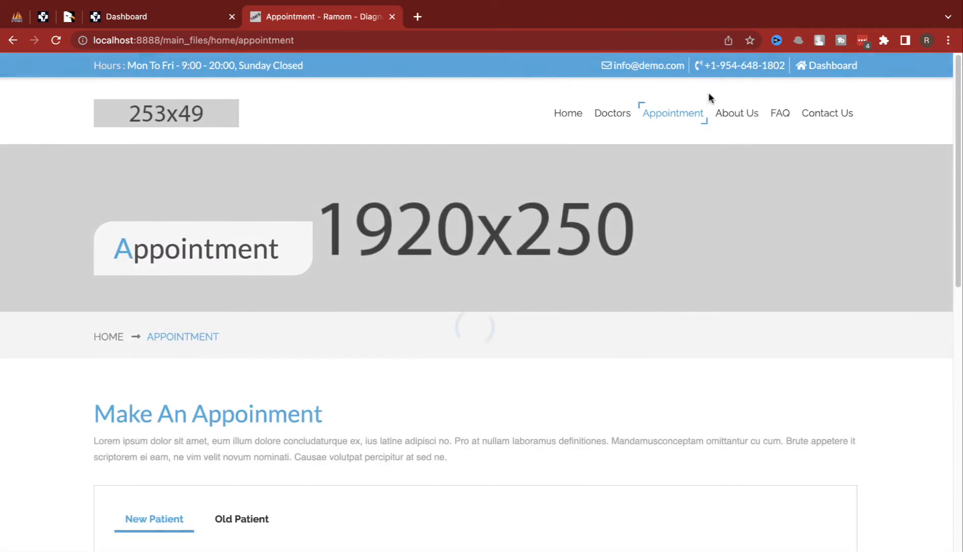
left_click(723, 120)
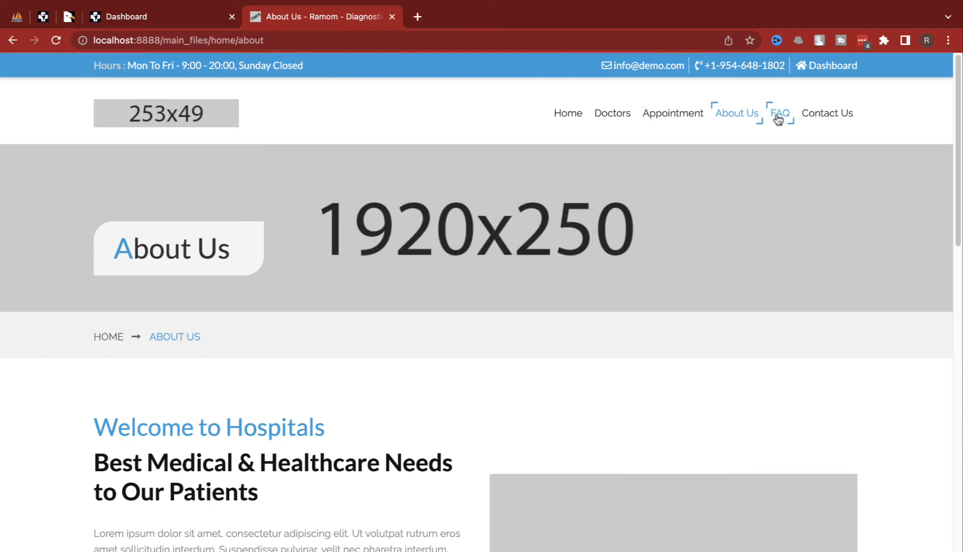
scroll(391, 311, "down", 8)
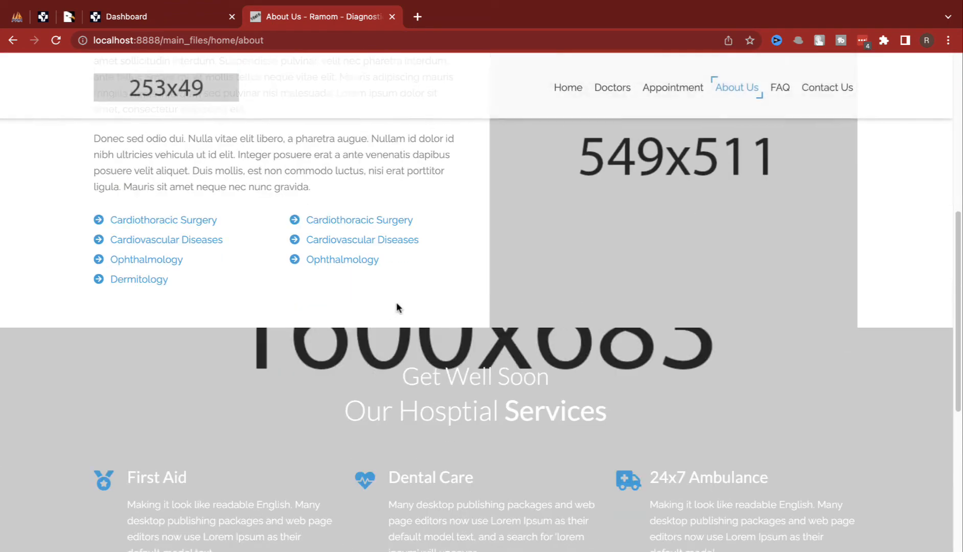
scroll(397, 302, "up", 10)
left_click_drag(485, 235, 585, 239)
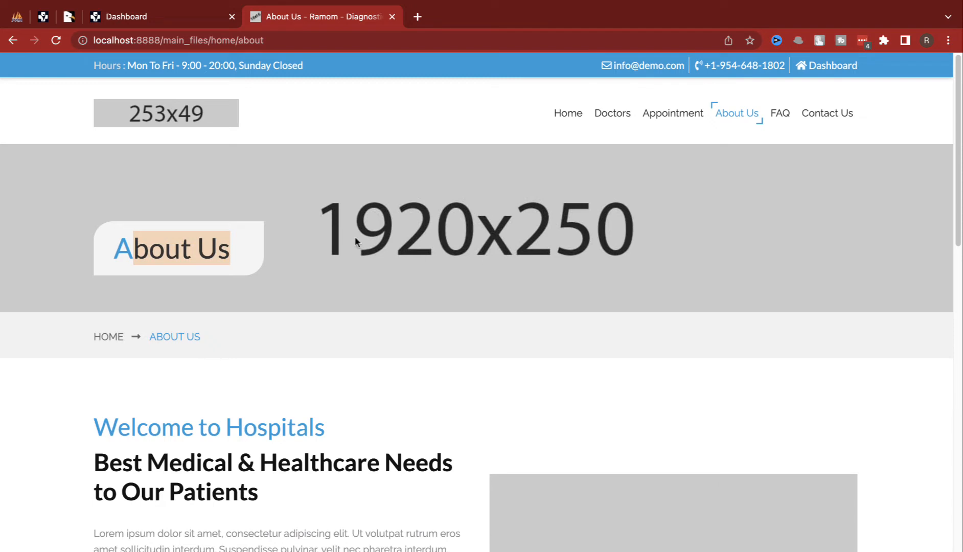
left_click(174, 21)
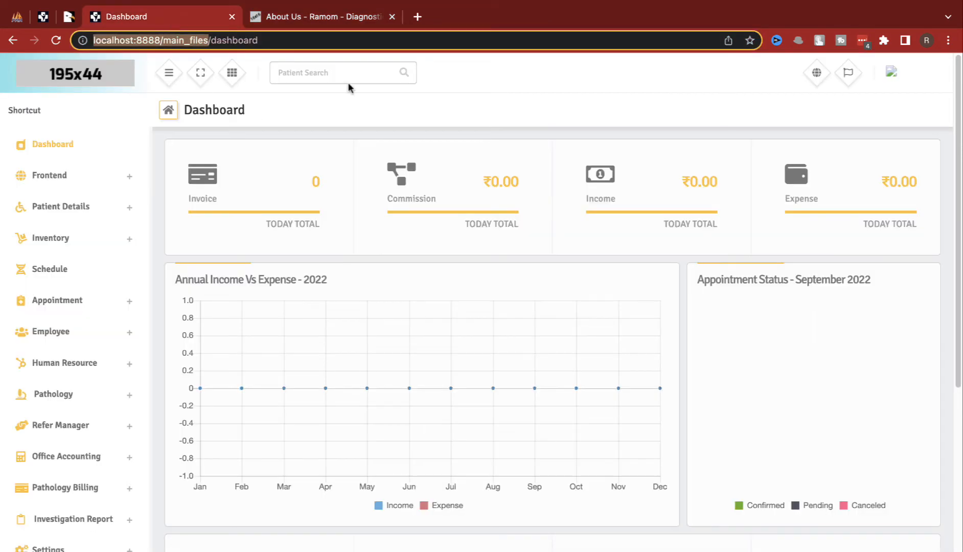
Step: Open the Frontend website settings and compare them with the public home page
left_click(80, 188)
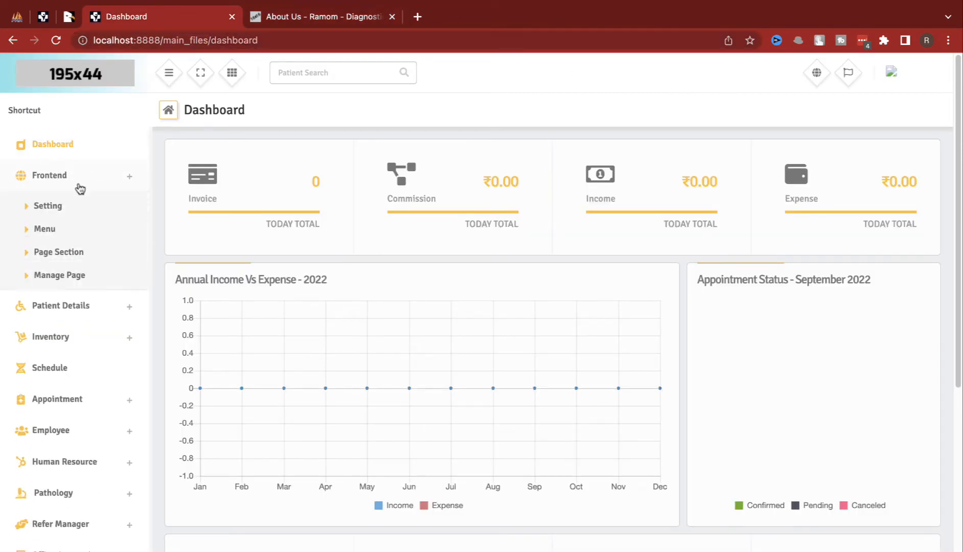
left_click(48, 210)
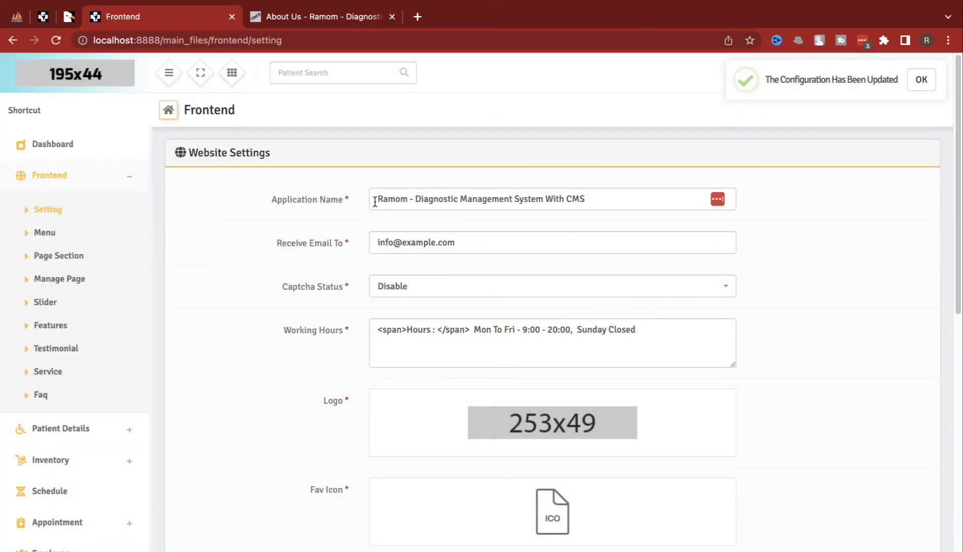
left_click_drag(375, 202, 619, 221)
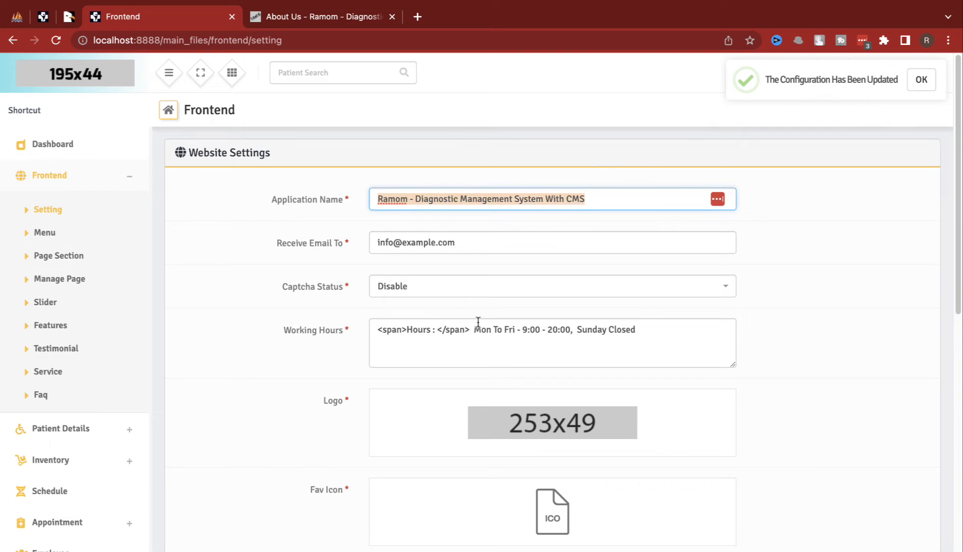
scroll(483, 324, "down", 1)
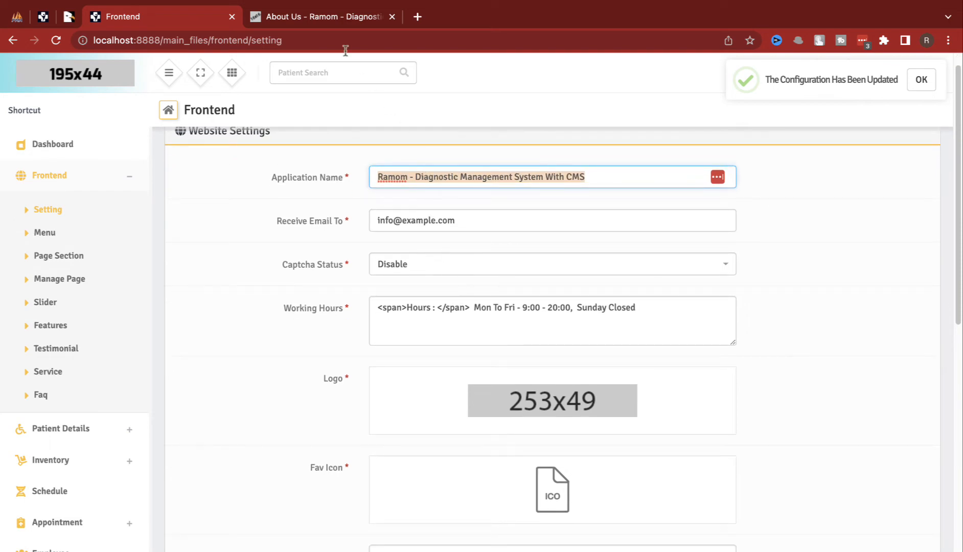
left_click(292, 15)
left_click(553, 108)
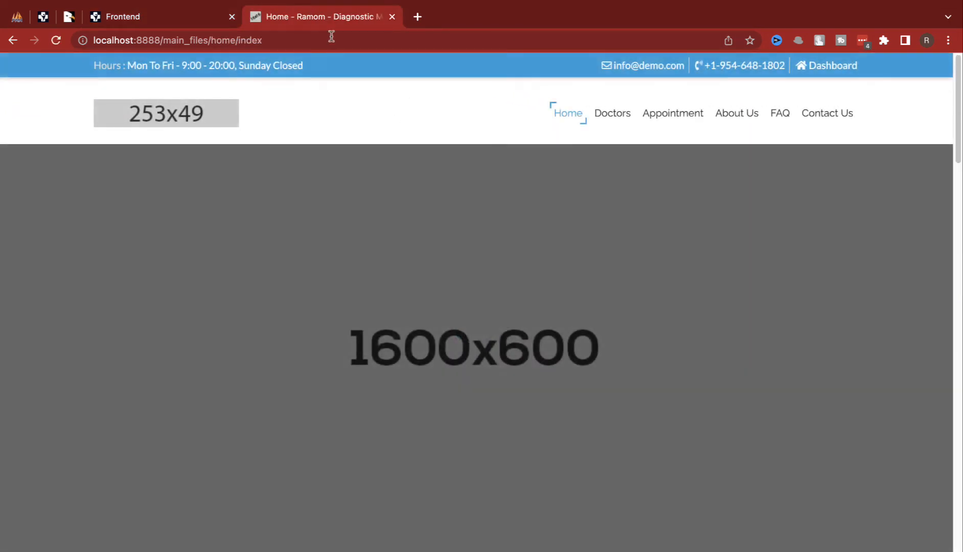
left_click(183, 14)
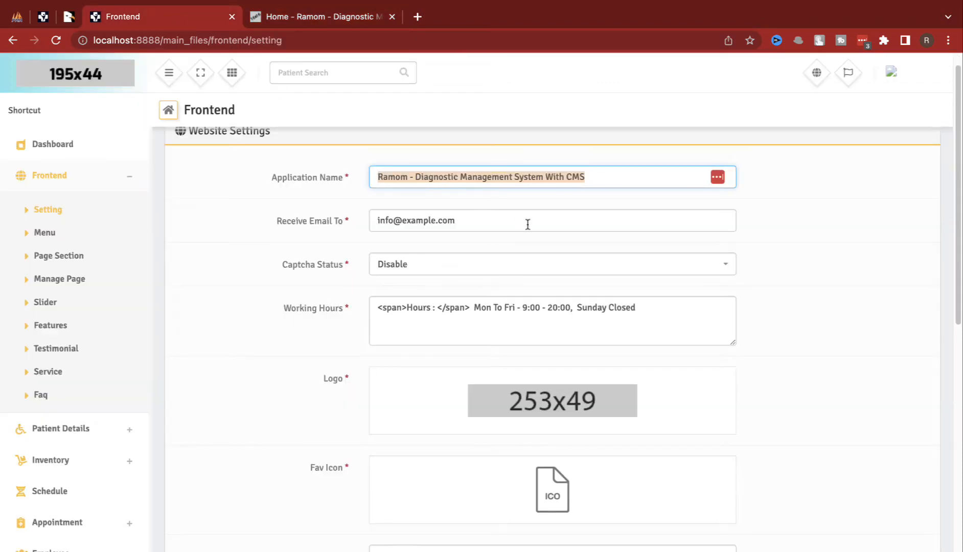
Step: Change the Application Name to 'RK- Diagnostic'
left_click(412, 186)
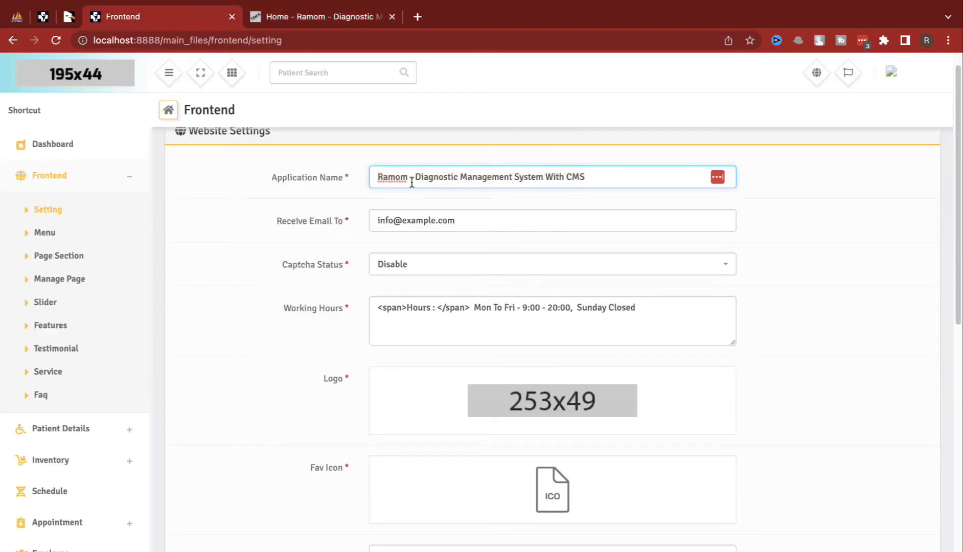
left_click_drag(412, 182, 544, 224)
left_click(414, 177)
type("RK")
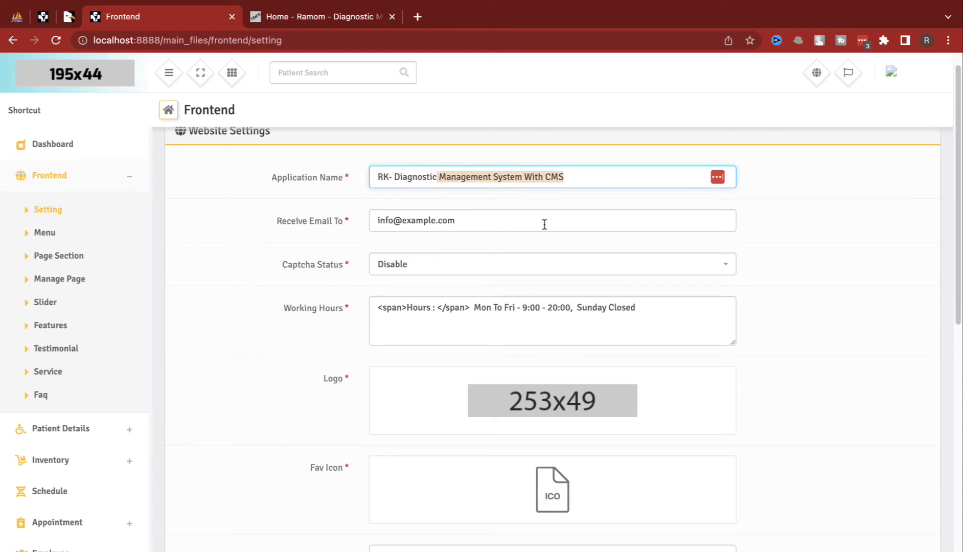
key("BackSpace")
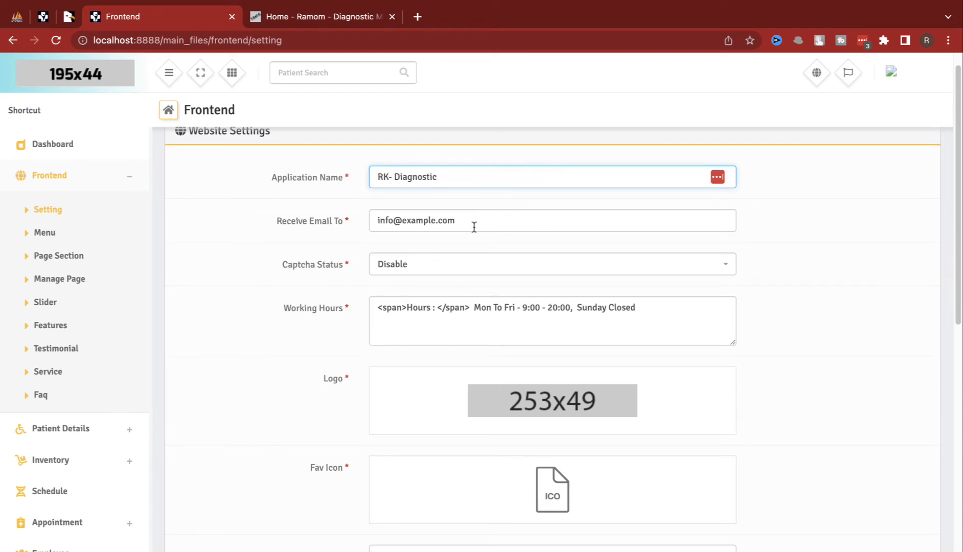
Step: Upload playstore.png as the new website logo
scroll(474, 227, "down", 3)
left_click(553, 317)
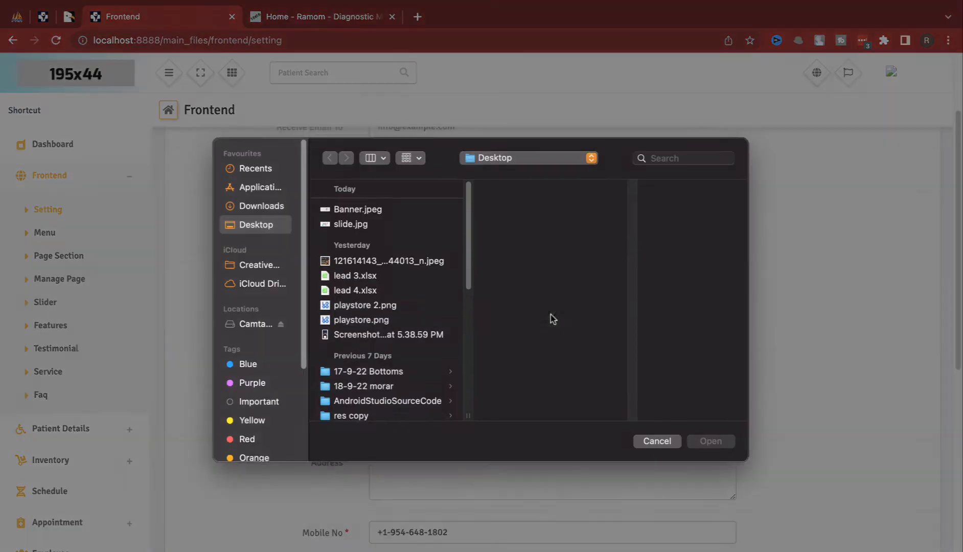
left_click(375, 228)
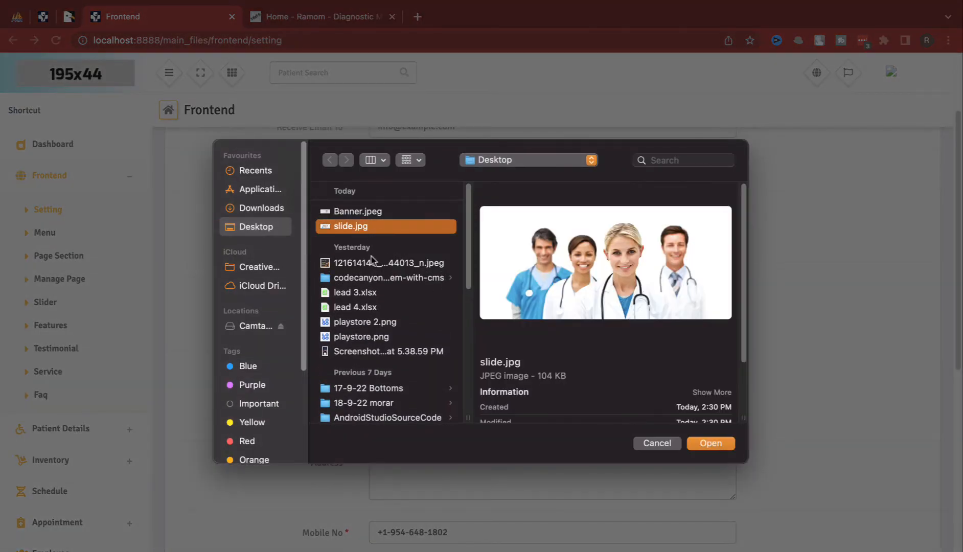
double_click(370, 336)
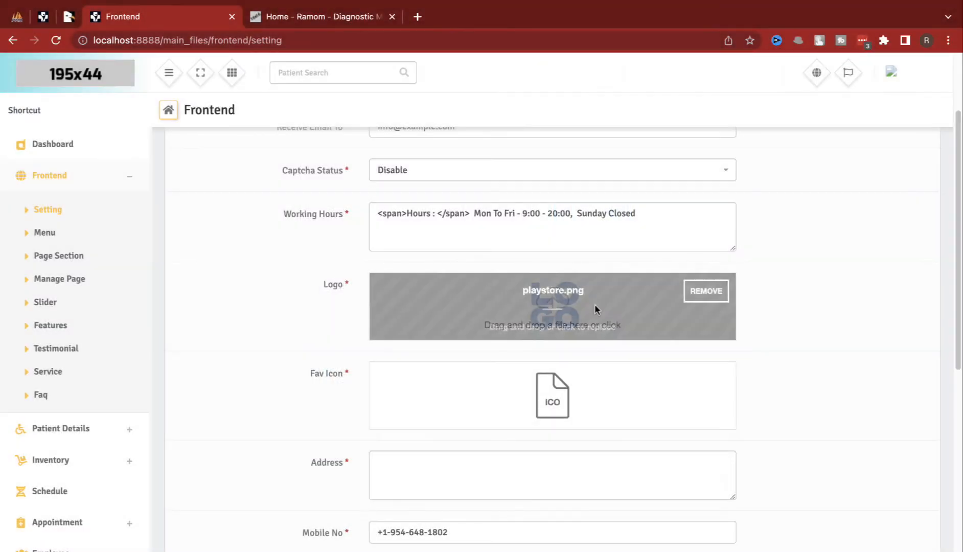
Step: Replace the mobile number and save the website settings
scroll(797, 345, "down", 2)
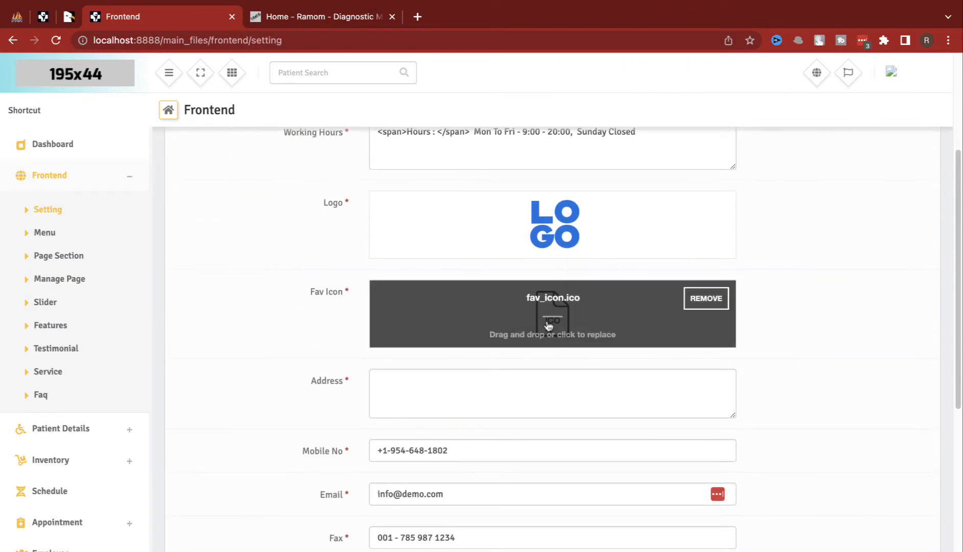
scroll(580, 335, "down", 2)
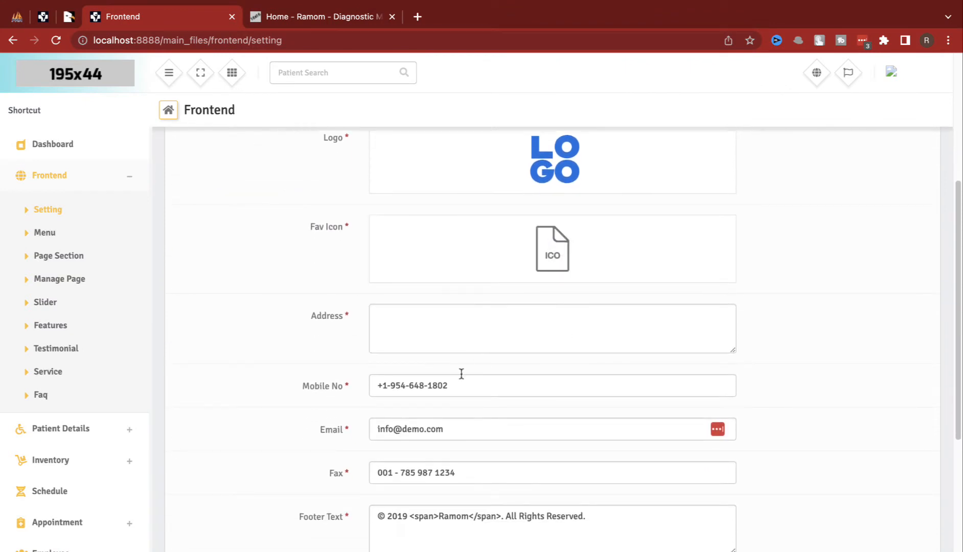
left_click_drag(456, 380, 331, 381)
type("918876767")
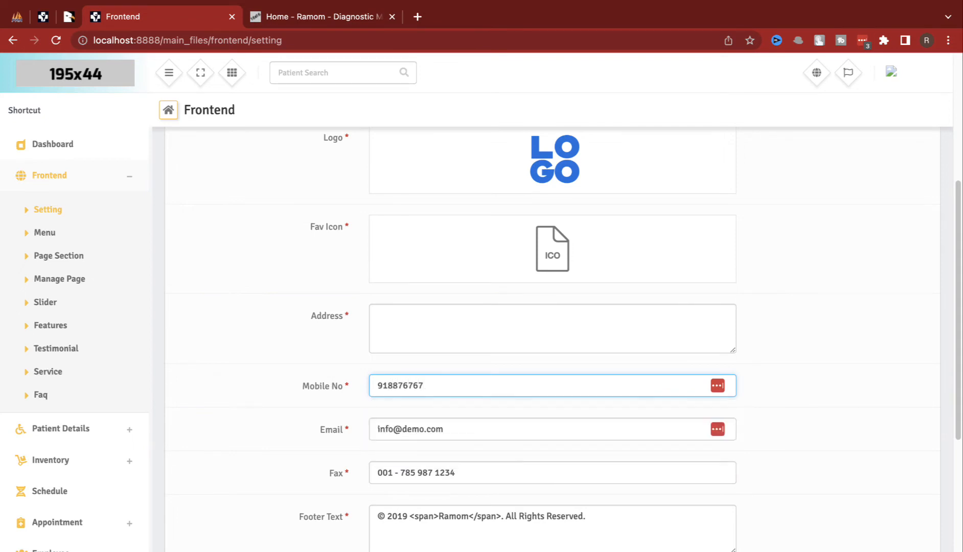
scroll(398, 375, "down", 5)
scroll(490, 405, "down", 4)
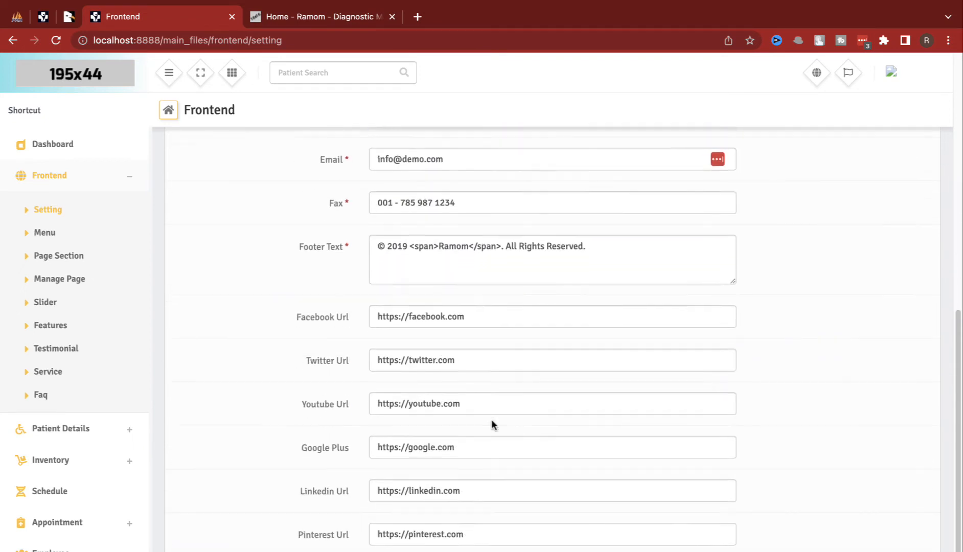
left_click(423, 550)
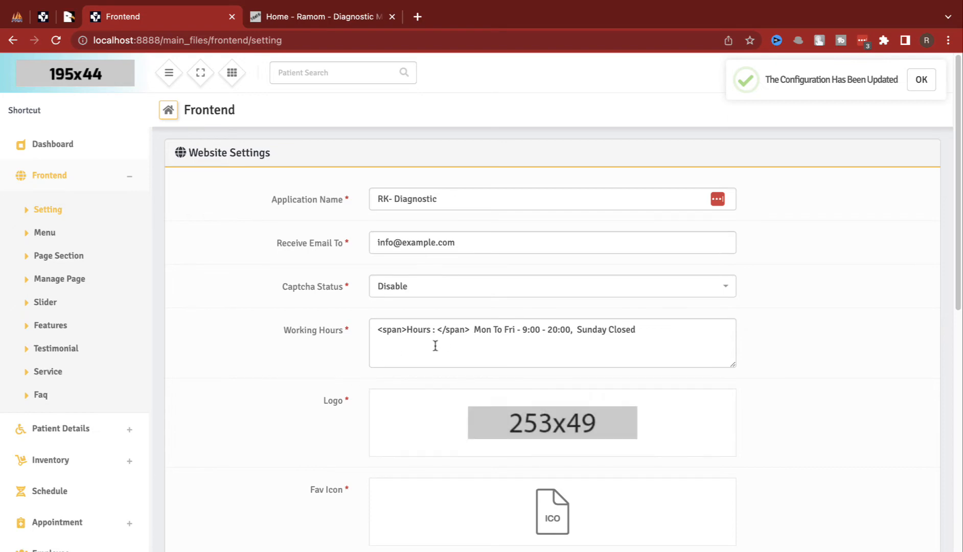
left_click(302, 13)
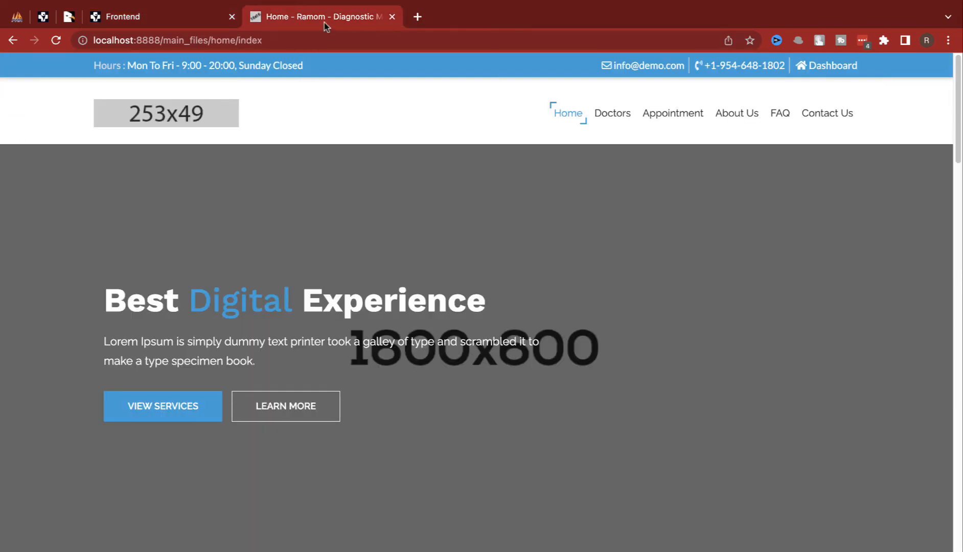
key("super+r")
scroll(513, 320, "down", 8)
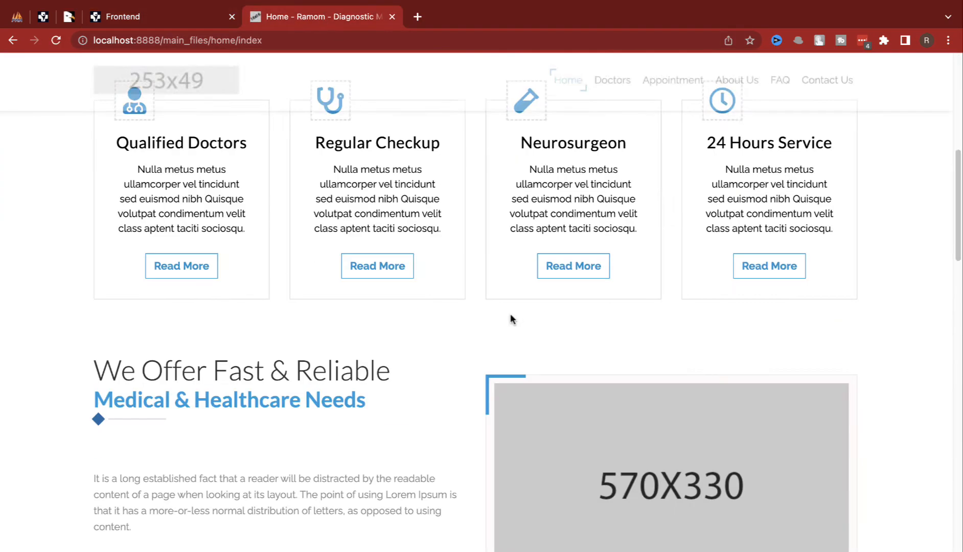
scroll(512, 320, "down", 15)
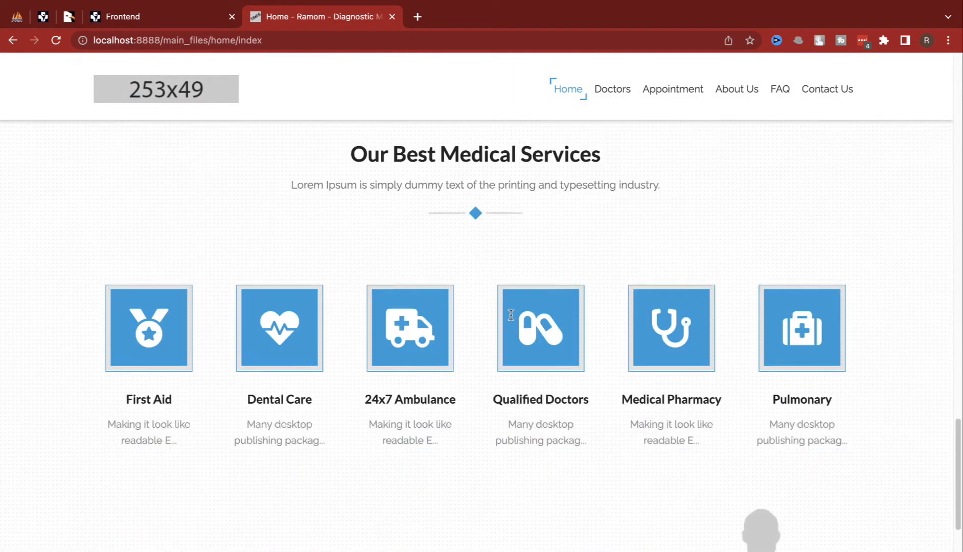
scroll(510, 315, "down", 5)
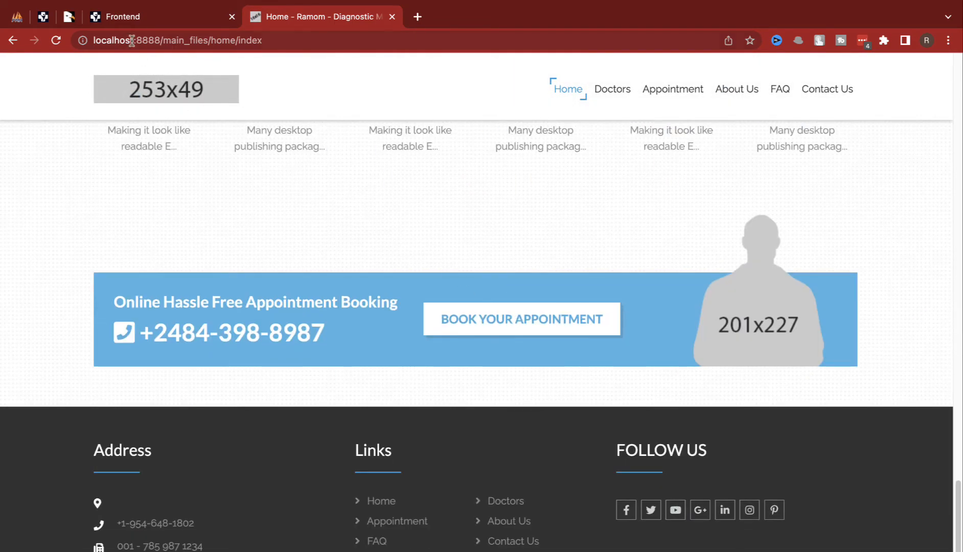
left_click(129, 21)
scroll(466, 367, "down", 4)
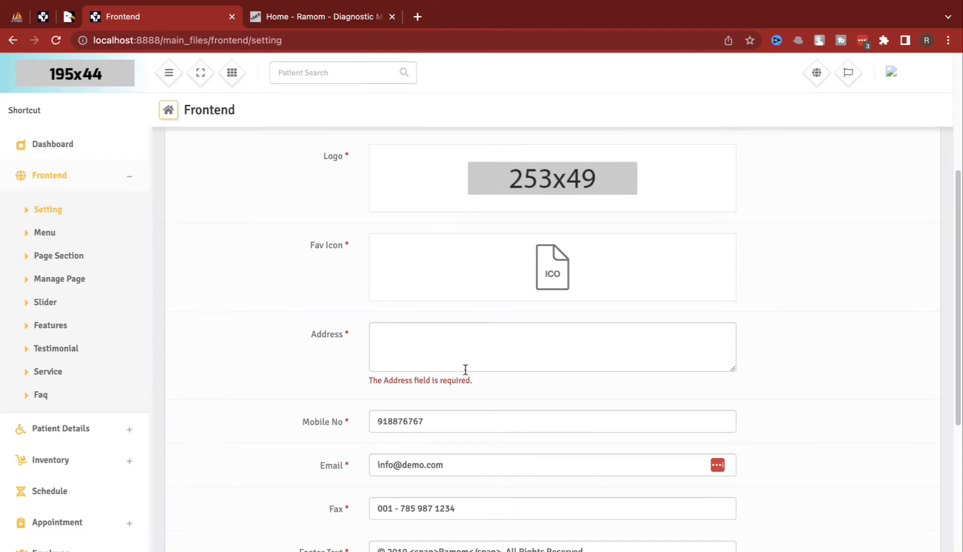
Step: Fill in the empty Address field and save the website settings
left_click(466, 359)
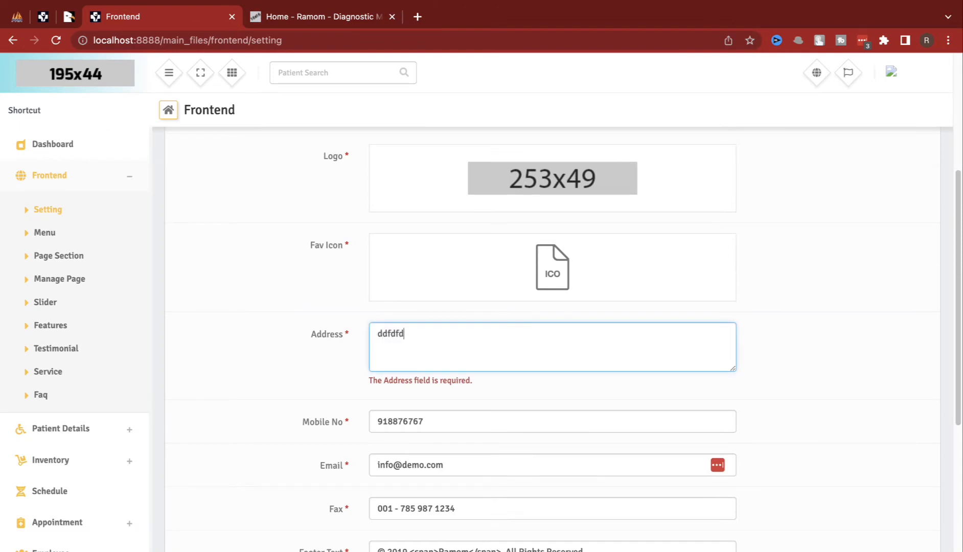
scroll(460, 395, "down", 6)
left_click(423, 551)
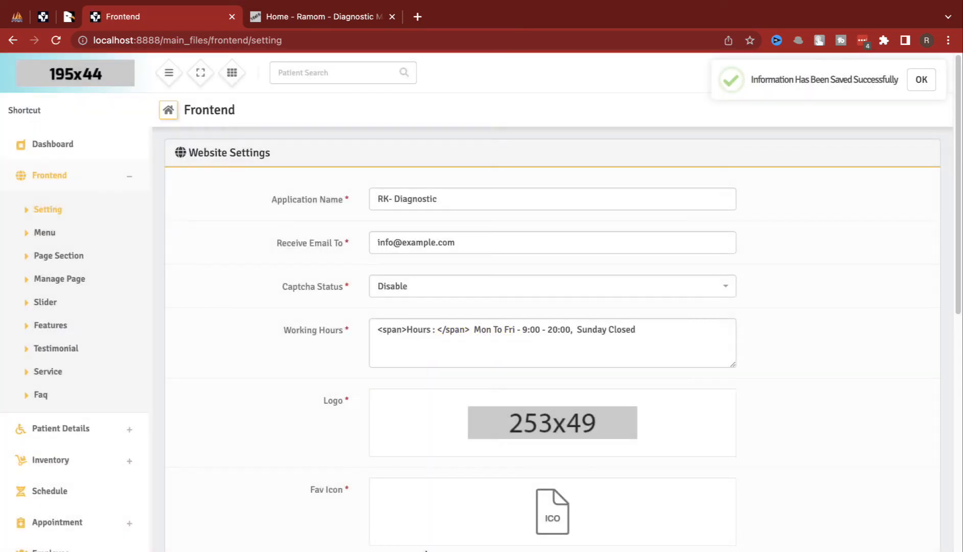
Step: Reload the public site to confirm the new footer phone and address, then open the Menu list
left_click(321, 22)
key("super+r")
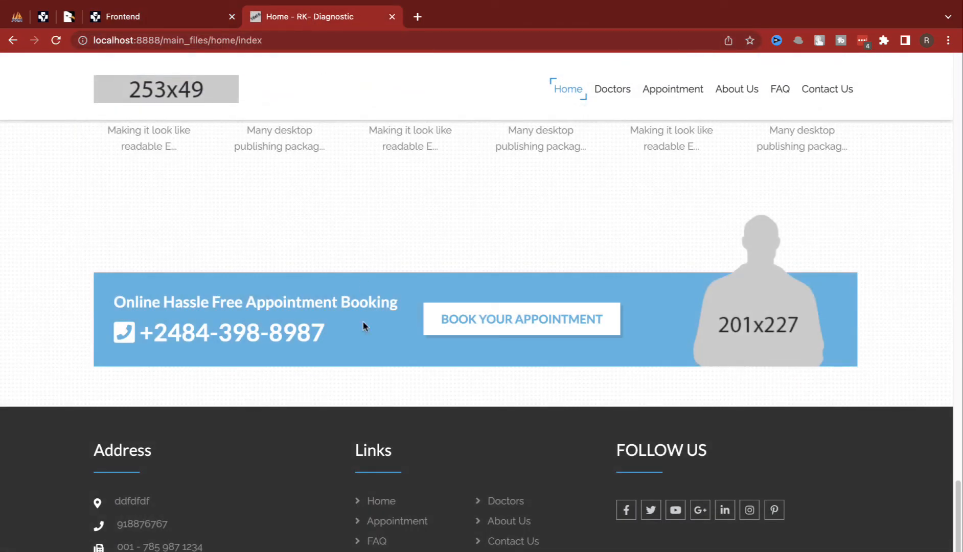
left_click_drag(122, 522, 205, 523)
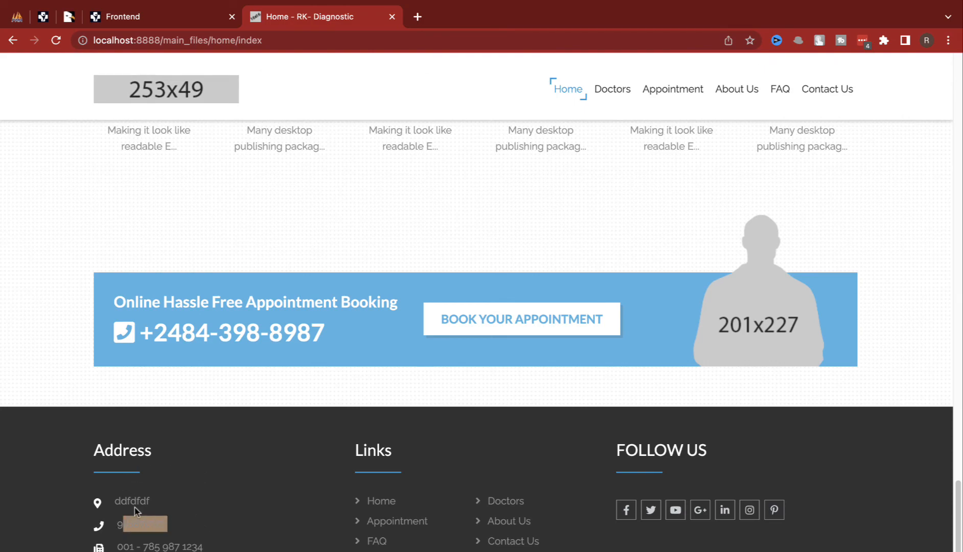
left_click_drag(121, 501, 183, 509)
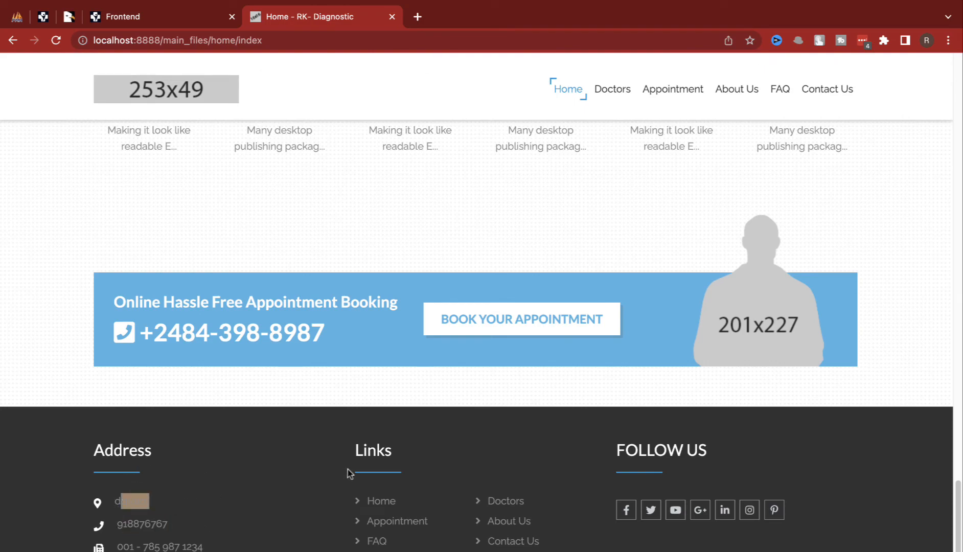
scroll(348, 469, "up", 20)
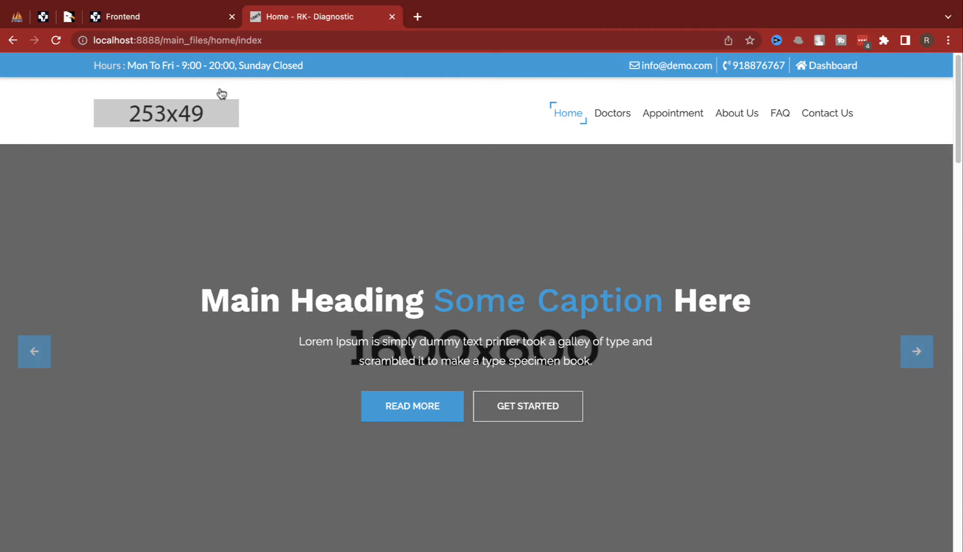
left_click(173, 16)
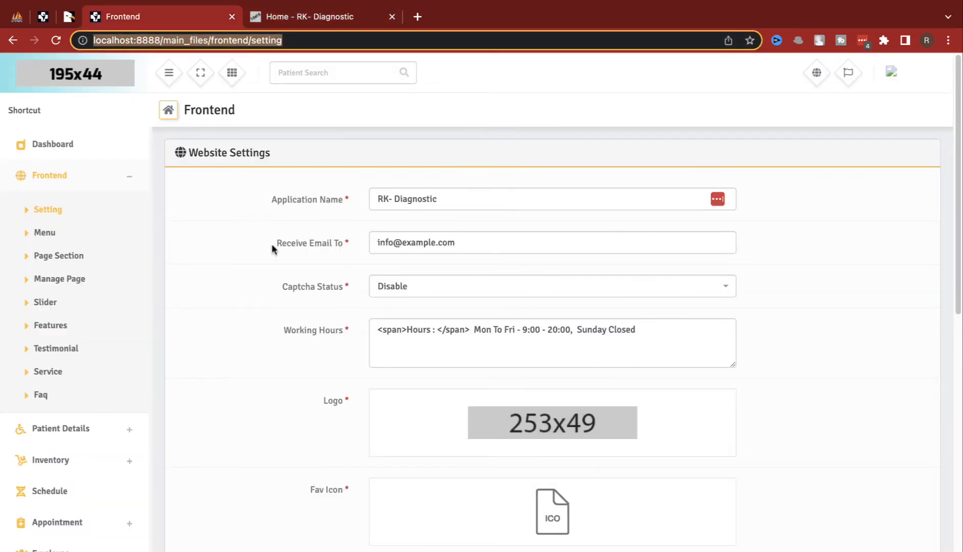
left_click(77, 234)
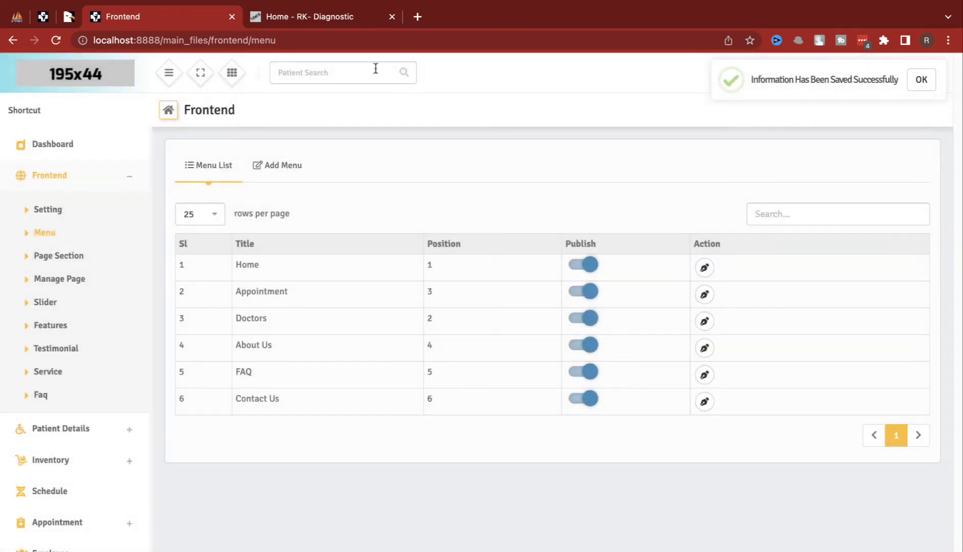
Step: Turn off Publish for the Doctors menu item and confirm it vanished from the site navigation
left_click(331, 18)
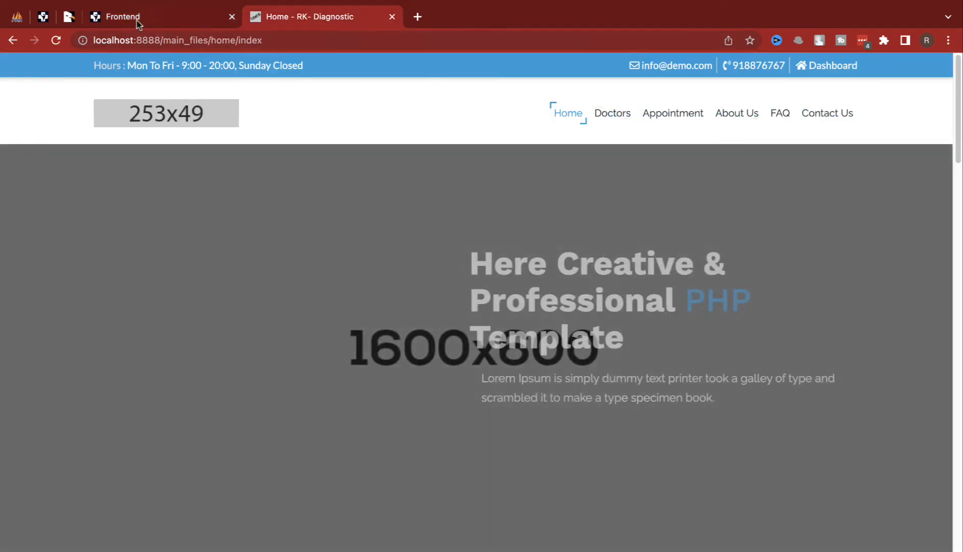
left_click(137, 22)
left_click(583, 318)
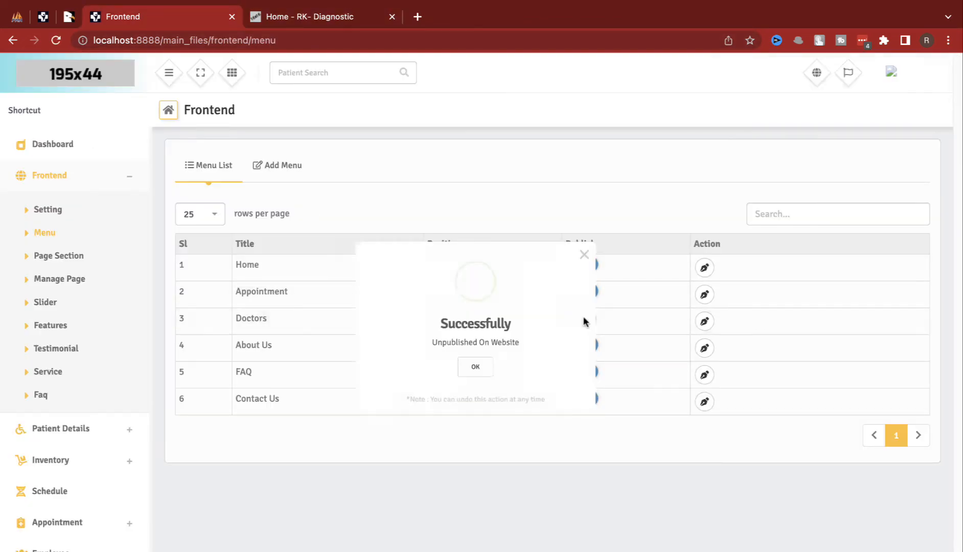
left_click(476, 367)
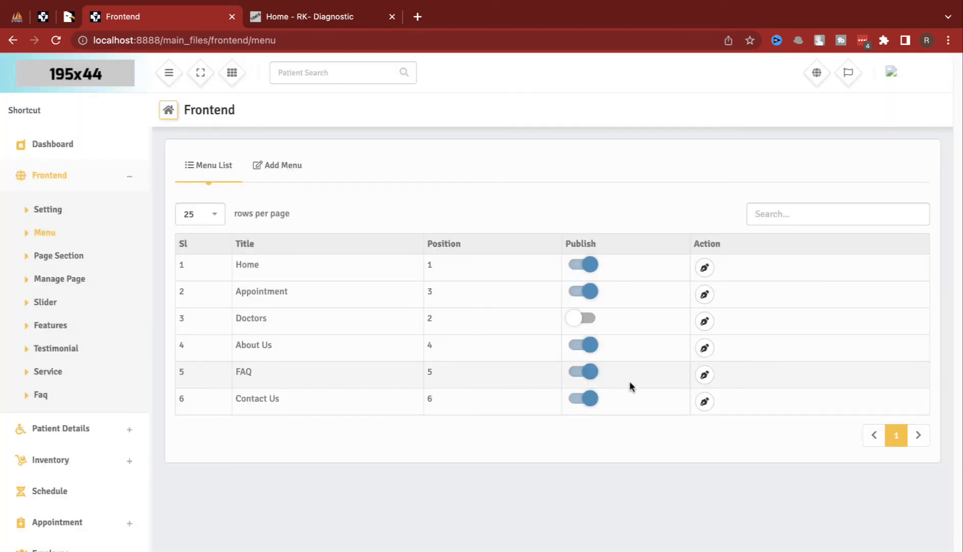
left_click(350, 26)
key("super+r")
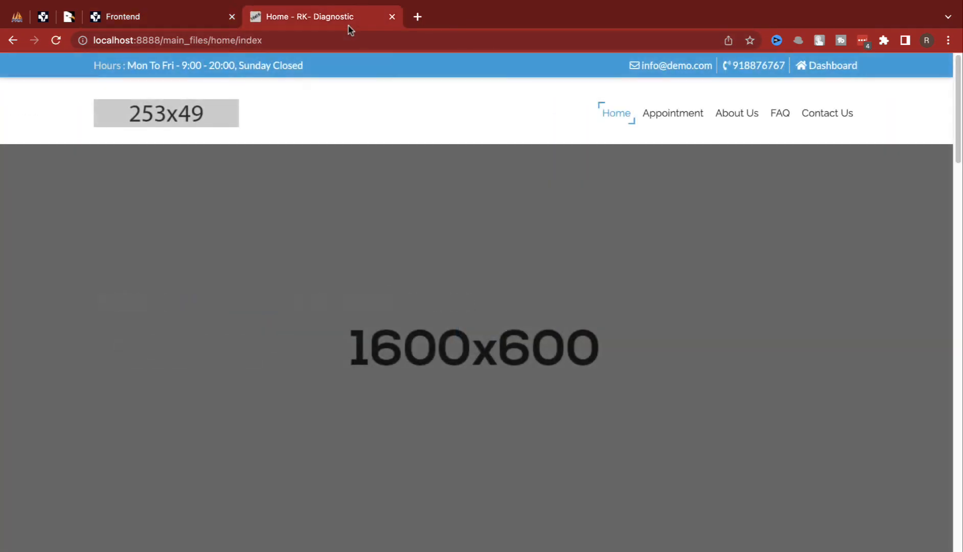
left_click(187, 17)
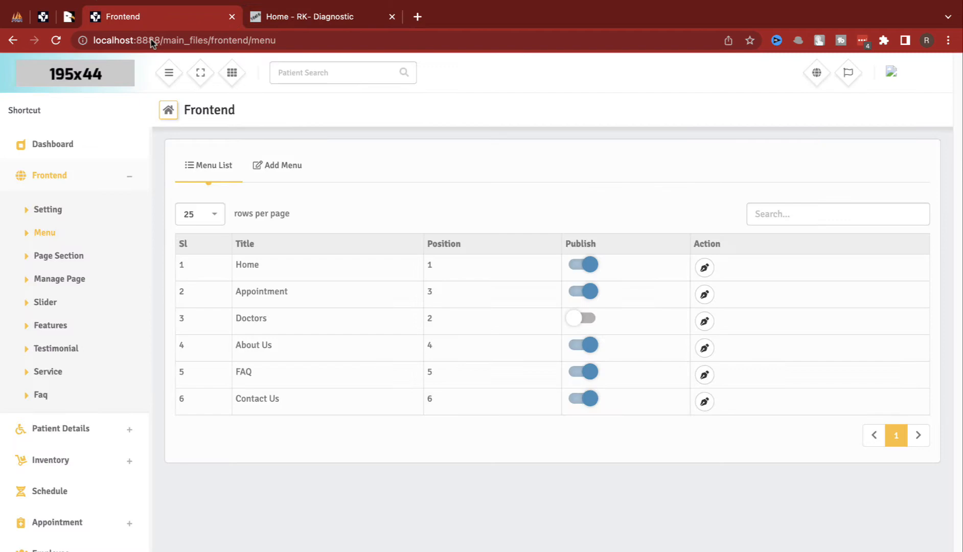
Step: Open the Appointment section in Page Section and compare it with the public Appointment page
left_click(74, 259)
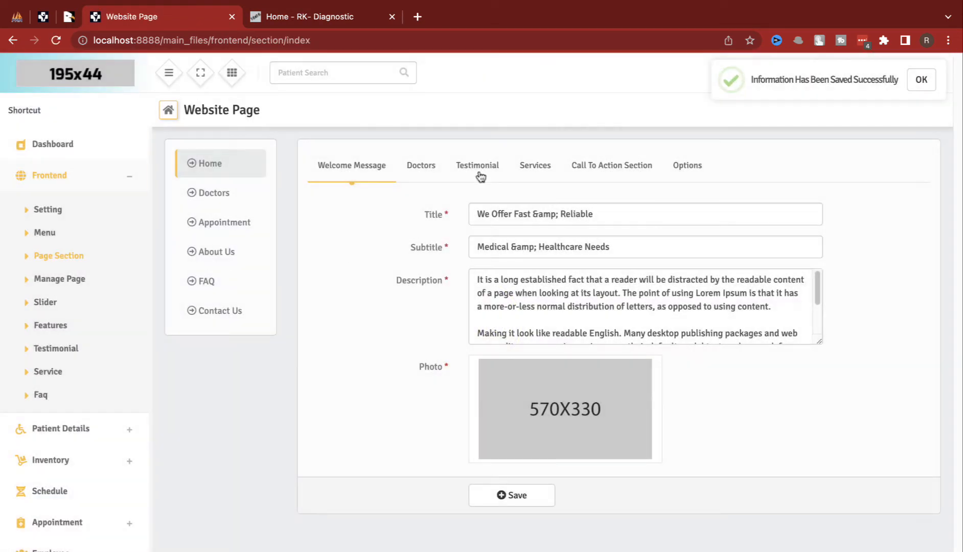
left_click(215, 196)
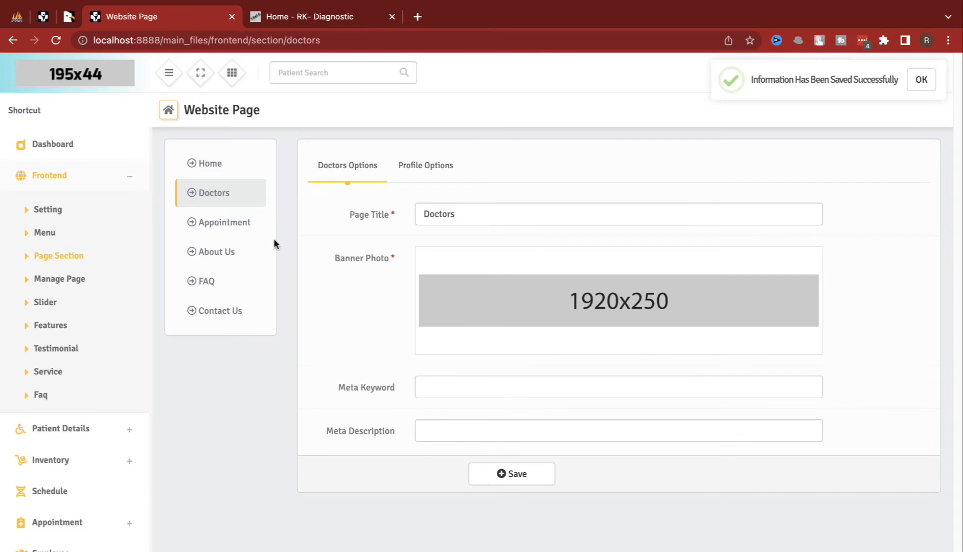
left_click(254, 222)
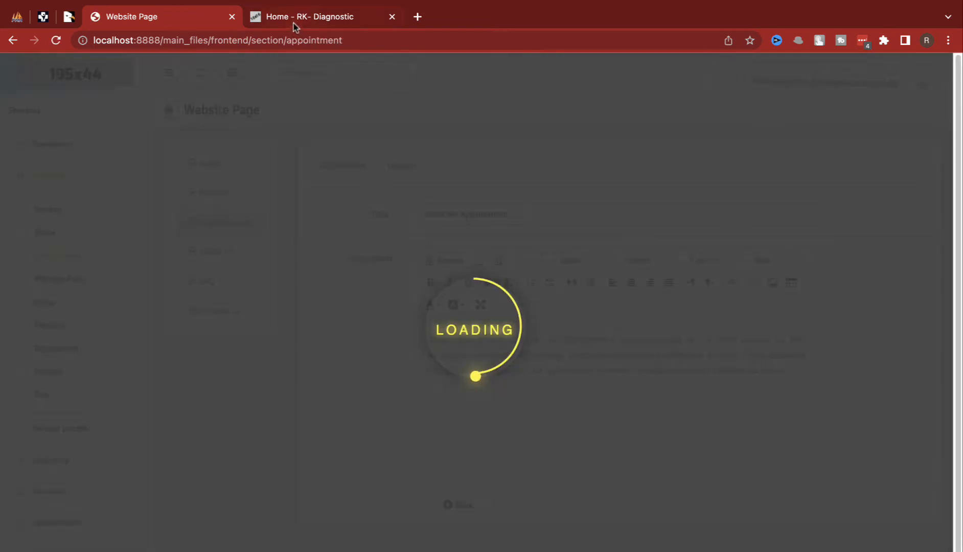
left_click(294, 19)
left_click(683, 118)
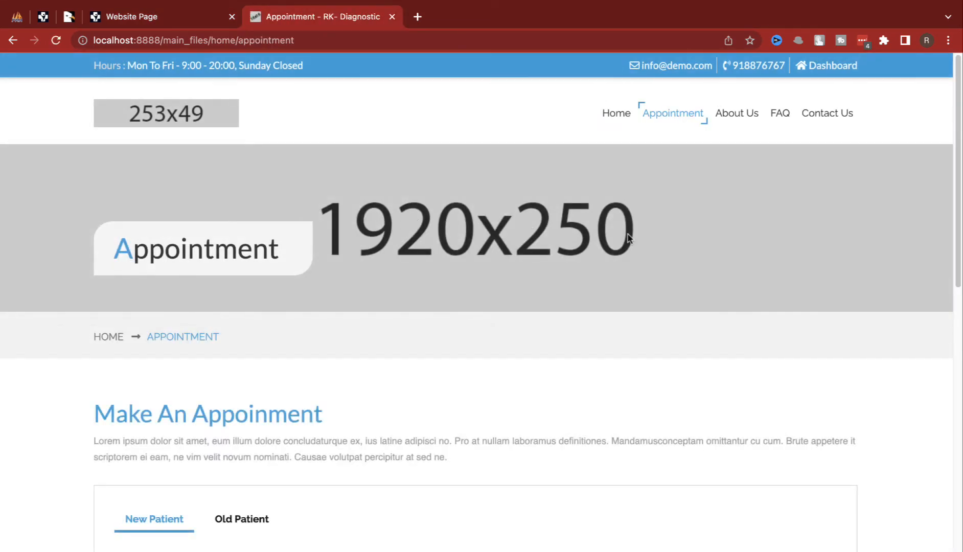
left_click_drag(628, 238, 253, 202)
scroll(301, 353, "down", 3)
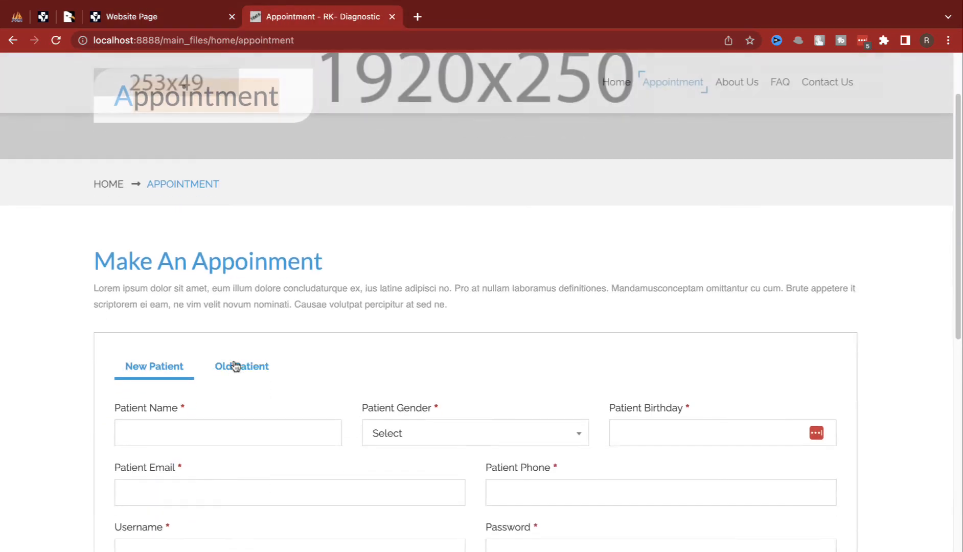
left_click_drag(179, 289, 410, 304)
left_click(197, 17)
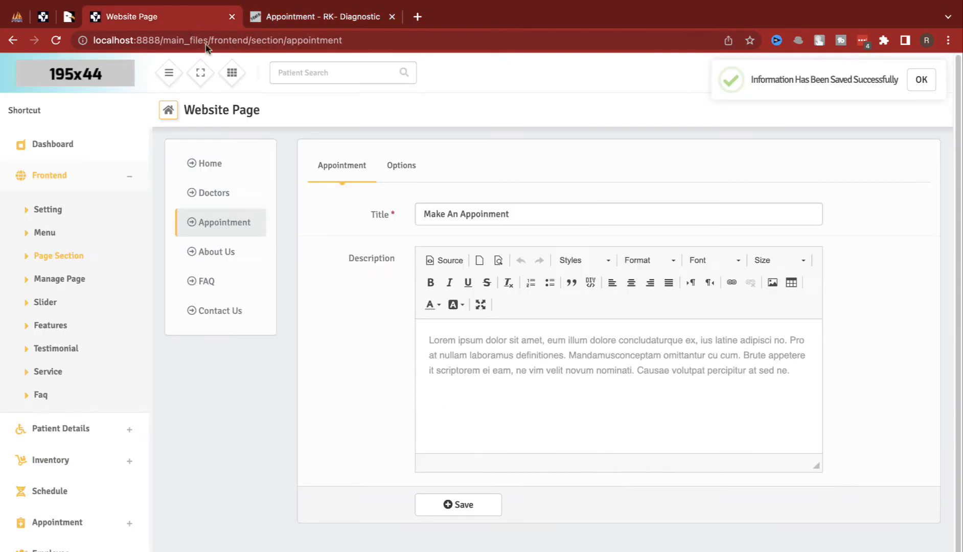
Step: Set Banner.jpeg as the Appointment section's banner photo and save the options
triple_click(488, 340)
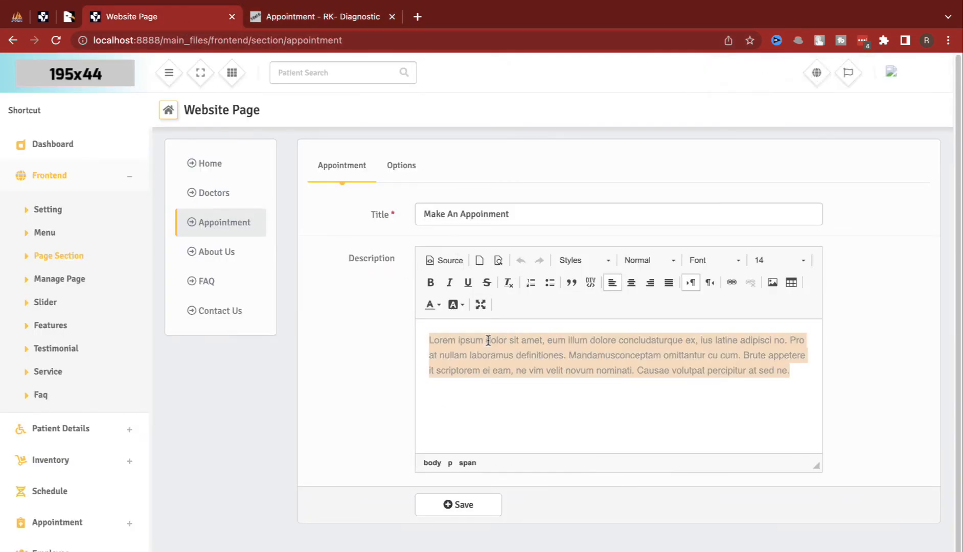
left_click(412, 176)
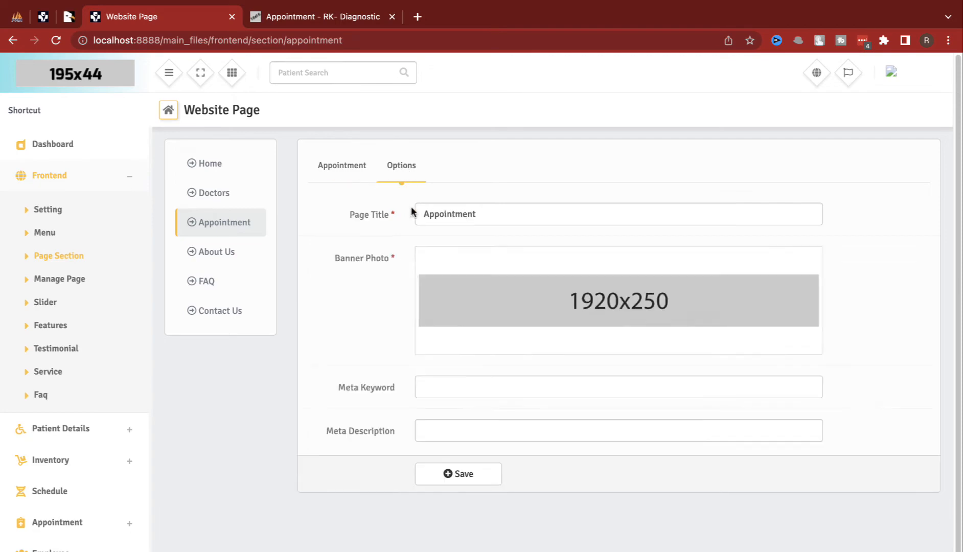
left_click(494, 301)
left_click(381, 226)
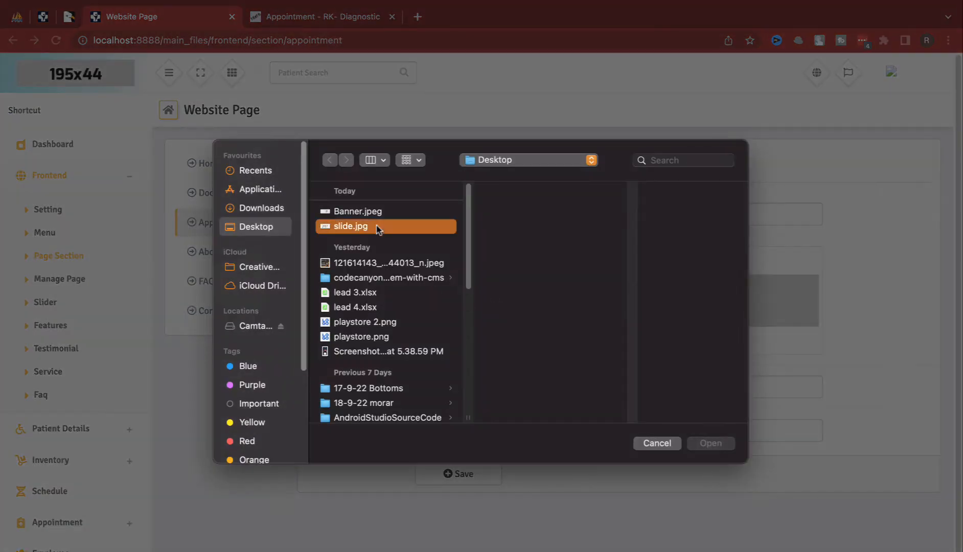
left_click(377, 217)
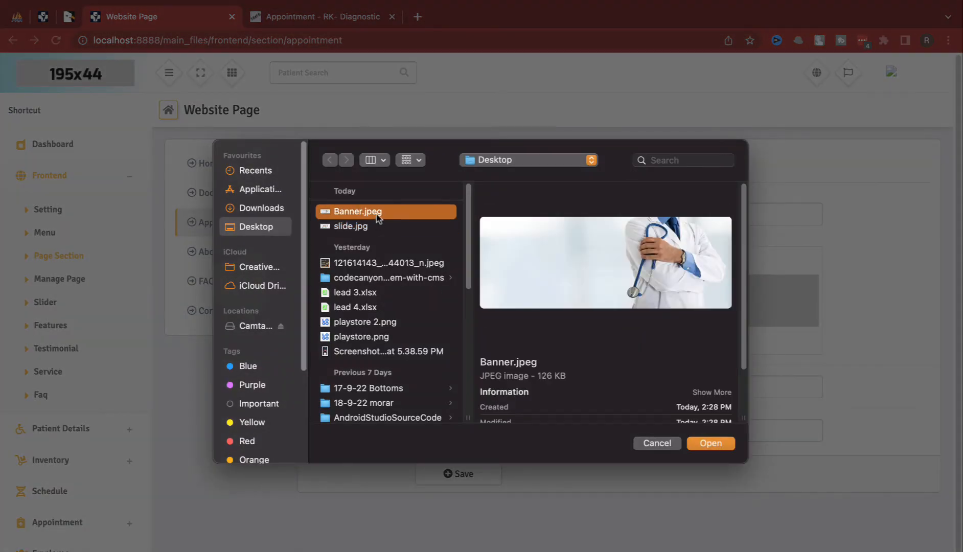
double_click(377, 217)
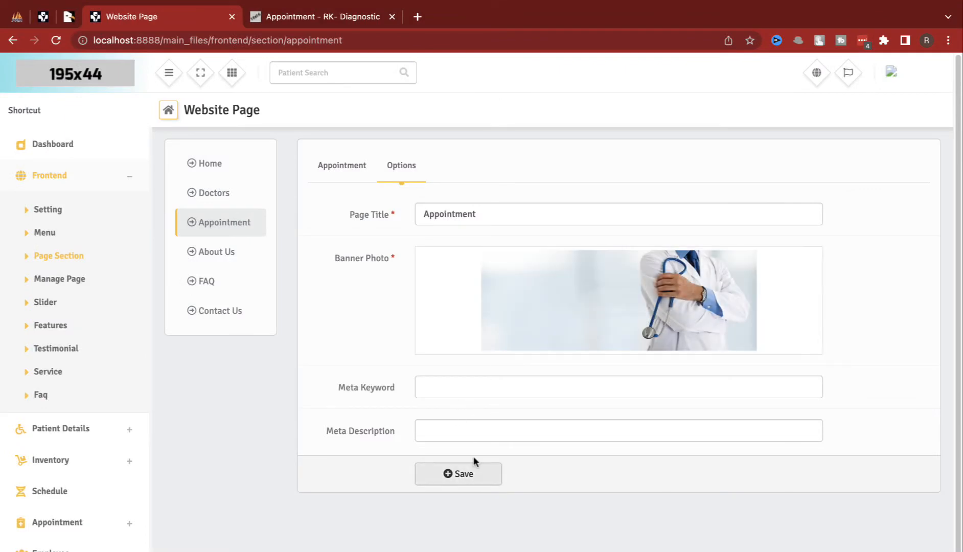
left_click(463, 472)
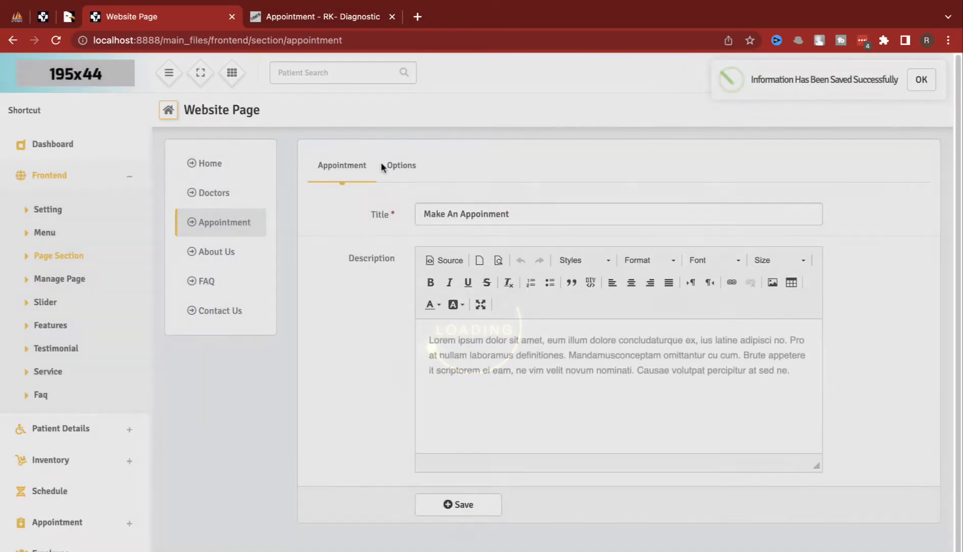
Step: Check the new banner on the public Appointment page, then open Manage Page
left_click(322, 17)
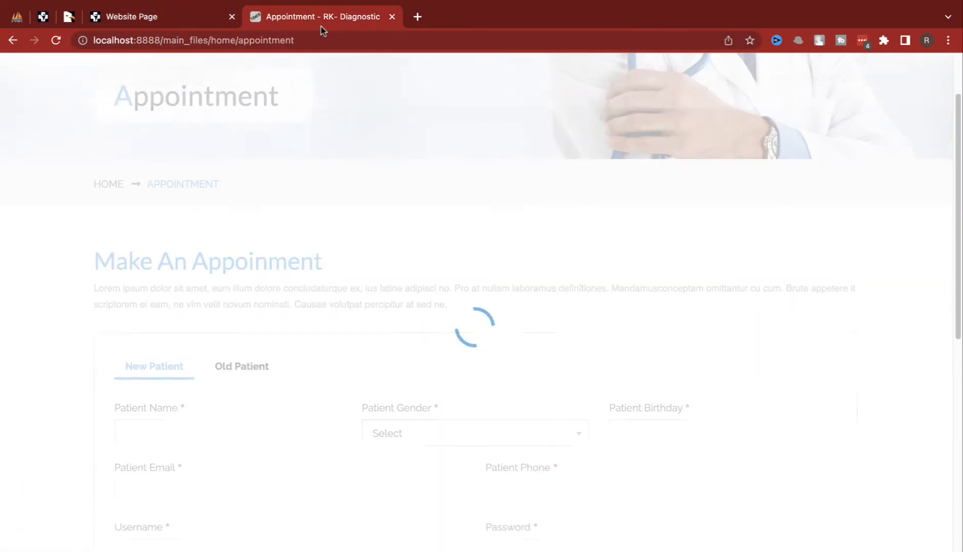
scroll(375, 254, "up", 3)
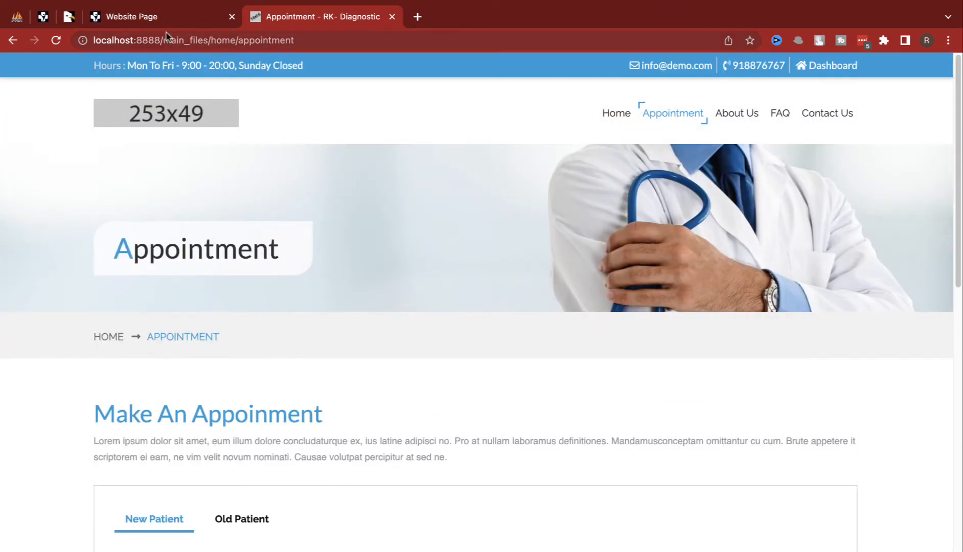
left_click(153, 17)
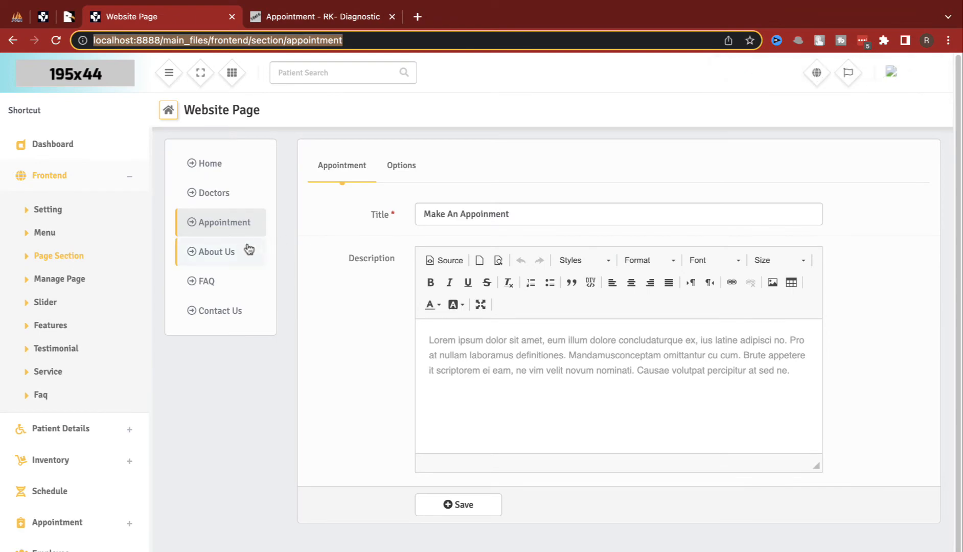
left_click(99, 278)
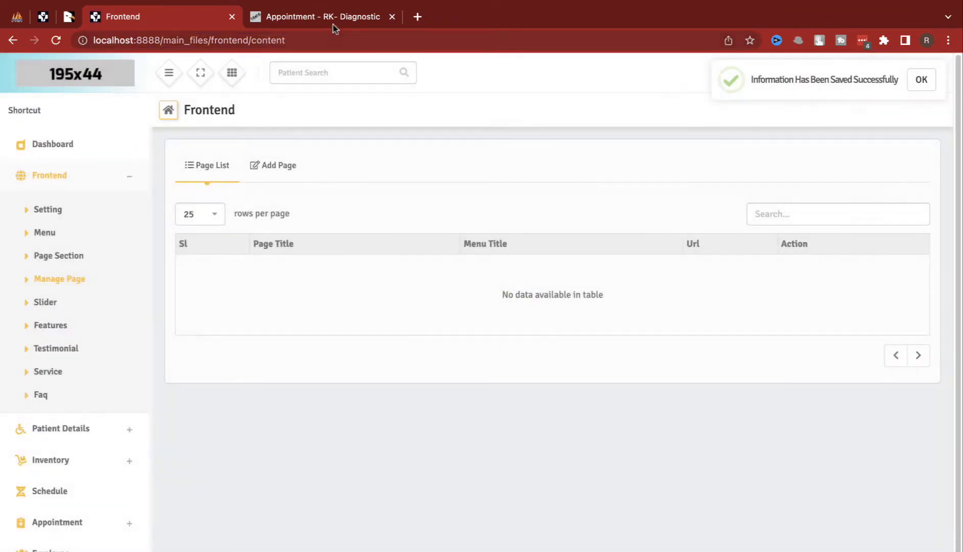
Step: Look over Manage Page's empty list and Add Page form, then open the Slider list
left_click(333, 22)
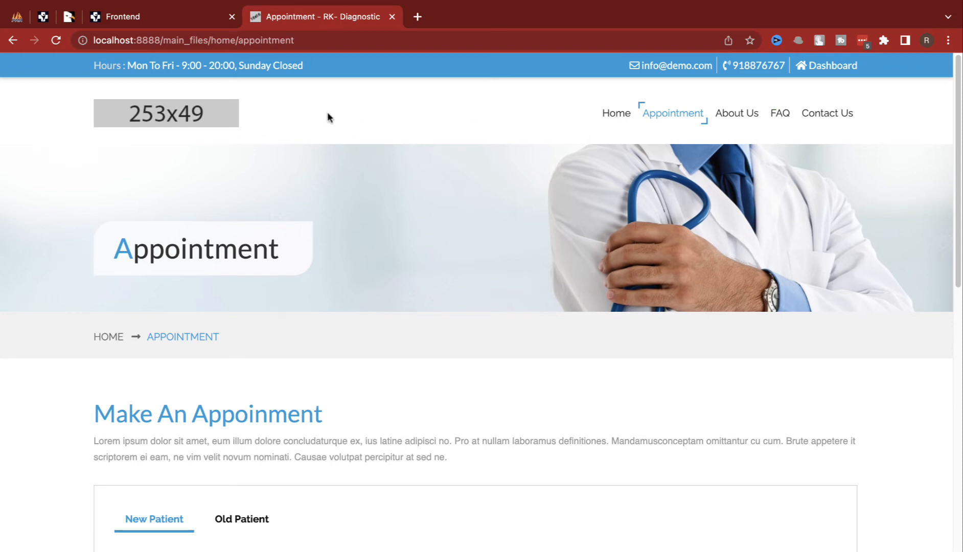
left_click(118, 18)
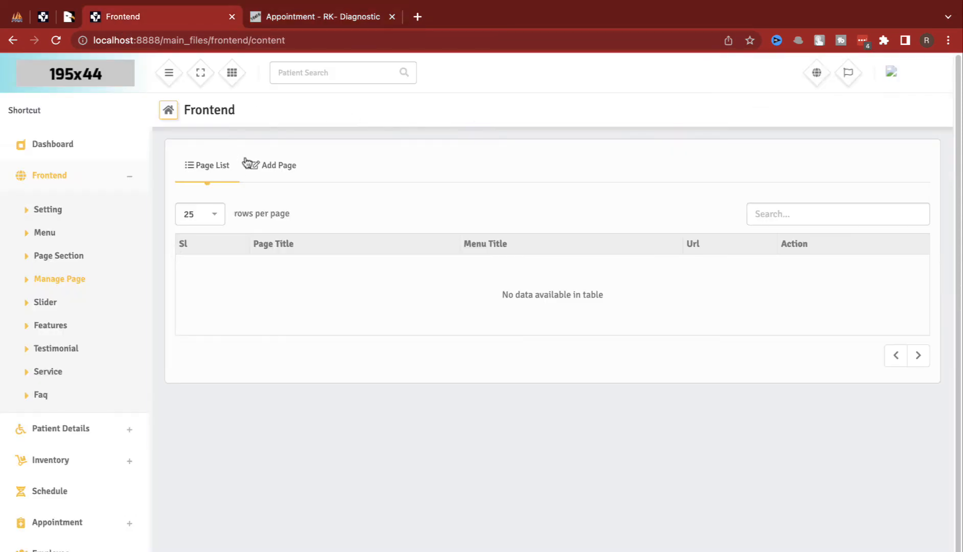
left_click(269, 170)
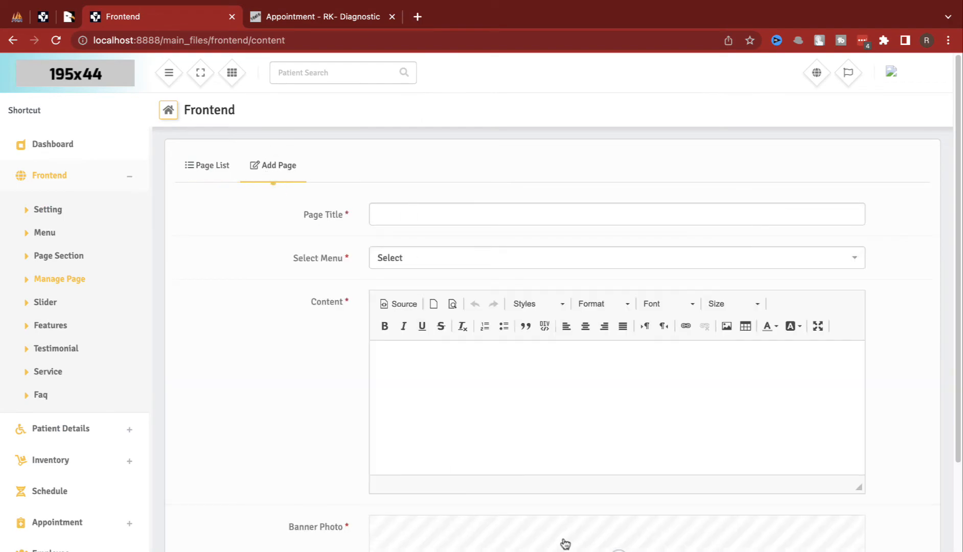
left_click(58, 298)
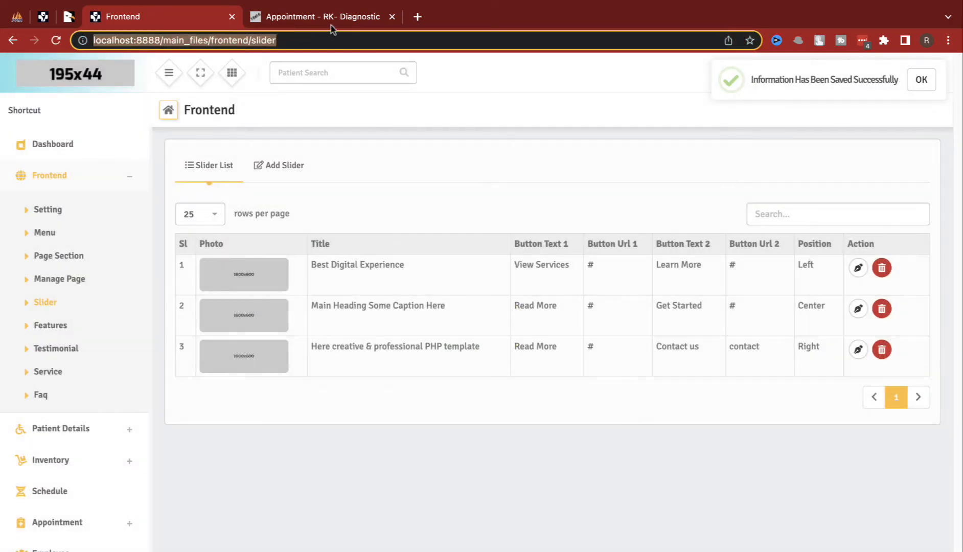
Step: Give the Best Digital Experience slide the slide.jpg photo and save it
left_click(328, 18)
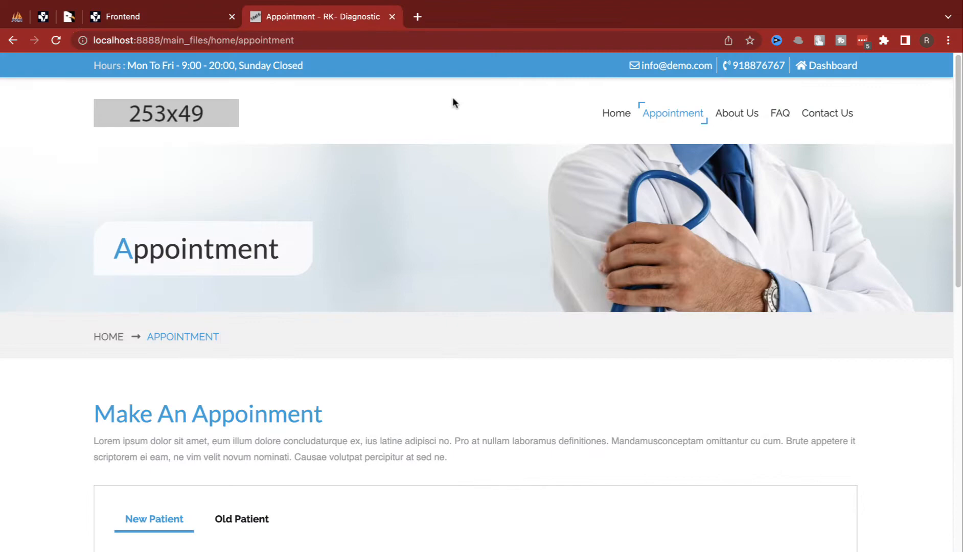
left_click(614, 115)
left_click(175, 21)
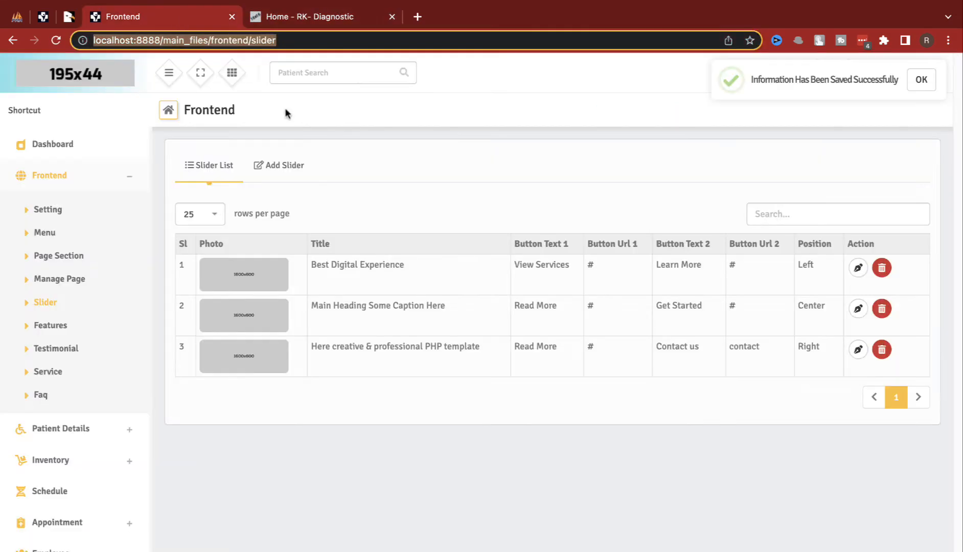
left_click(858, 269)
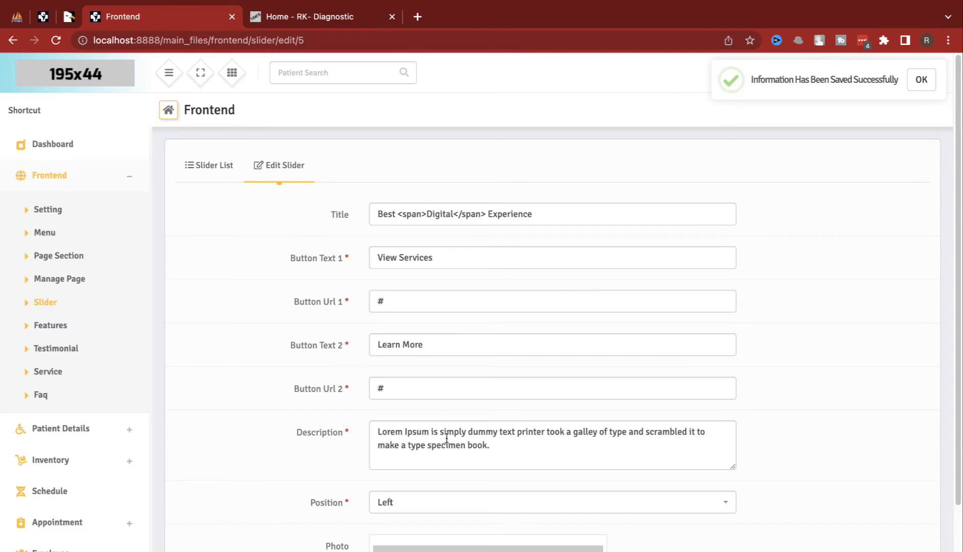
scroll(452, 459, "down", 3)
left_click(467, 443)
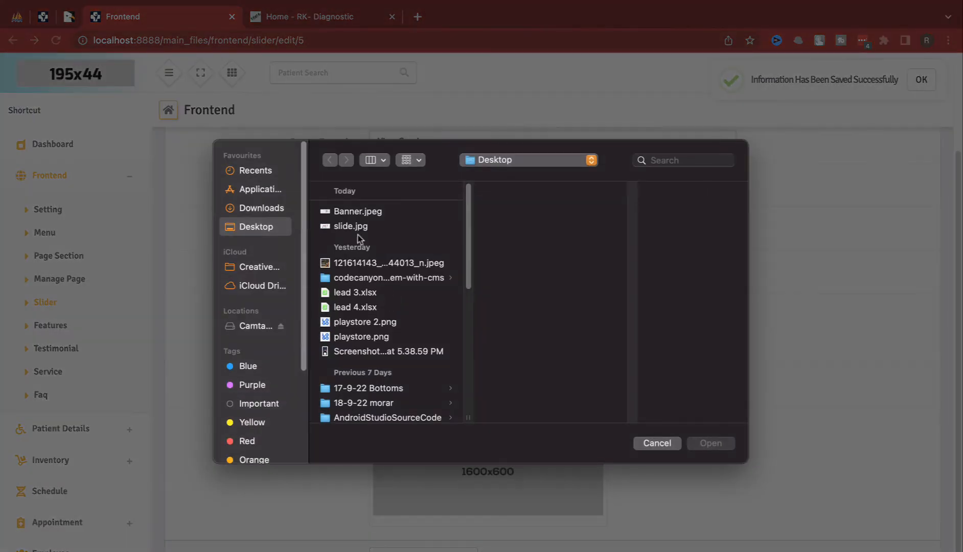
left_click(356, 225)
double_click(356, 225)
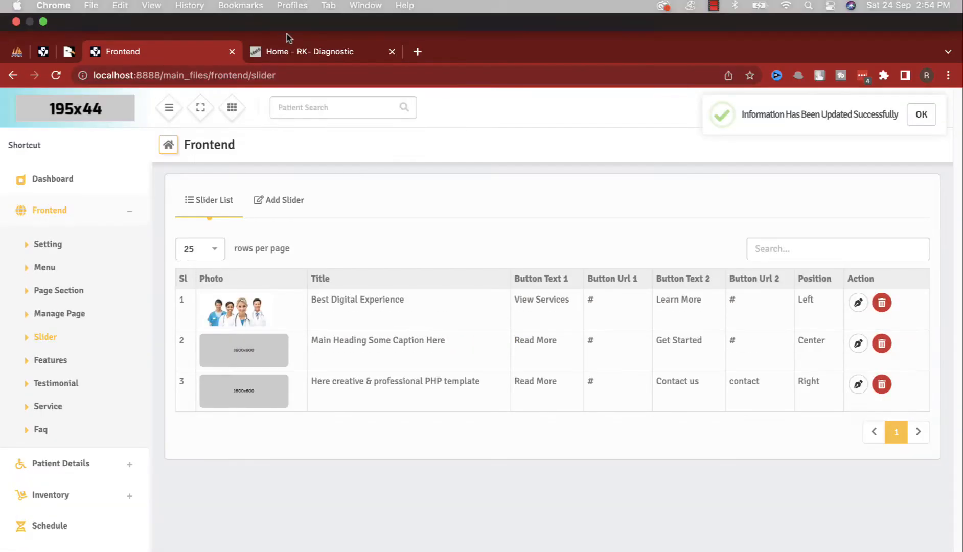
left_click(287, 51)
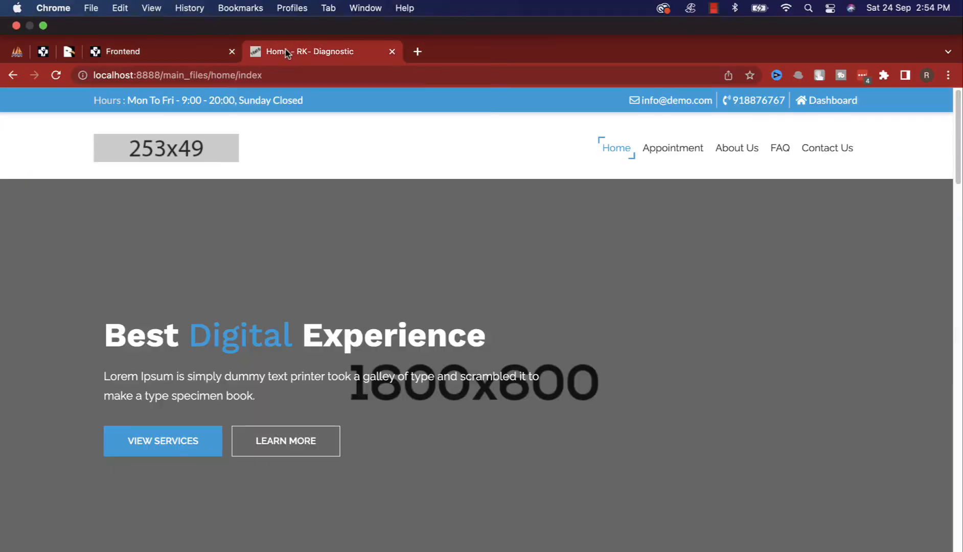
Step: Reload the public home page to see the new slide, then reopen slide 1 for editing
key("super+r")
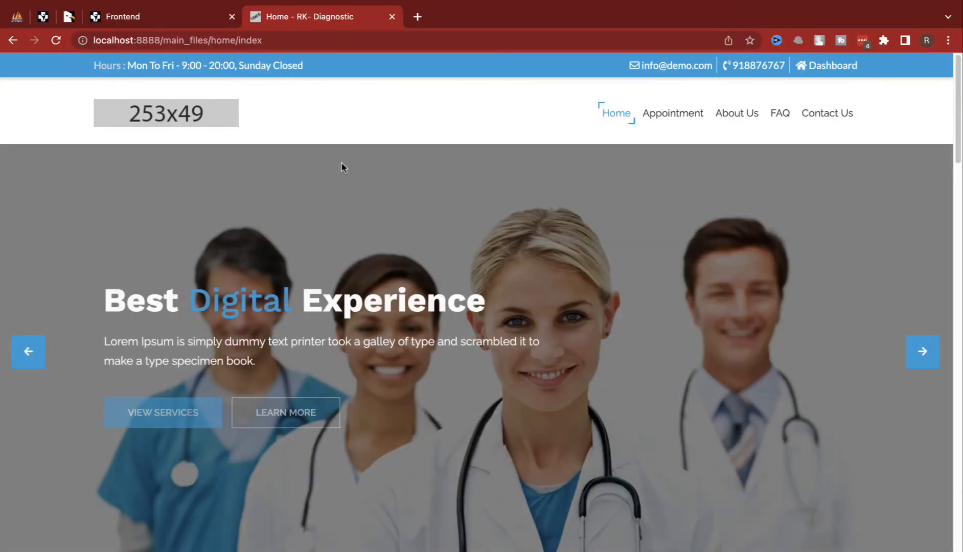
left_click(165, 18)
left_click(858, 267)
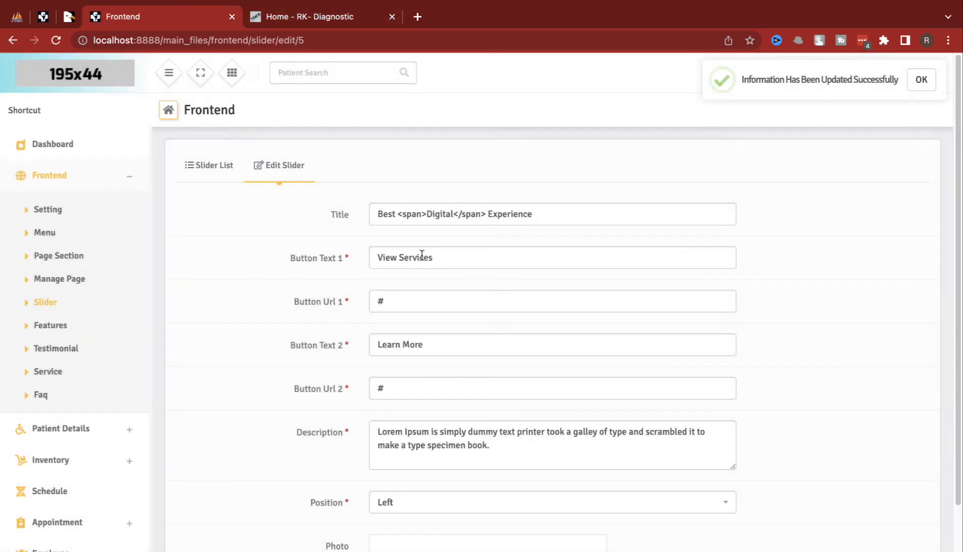
Step: Change the slide's second button label from Learn More to Appointment
left_click(411, 266)
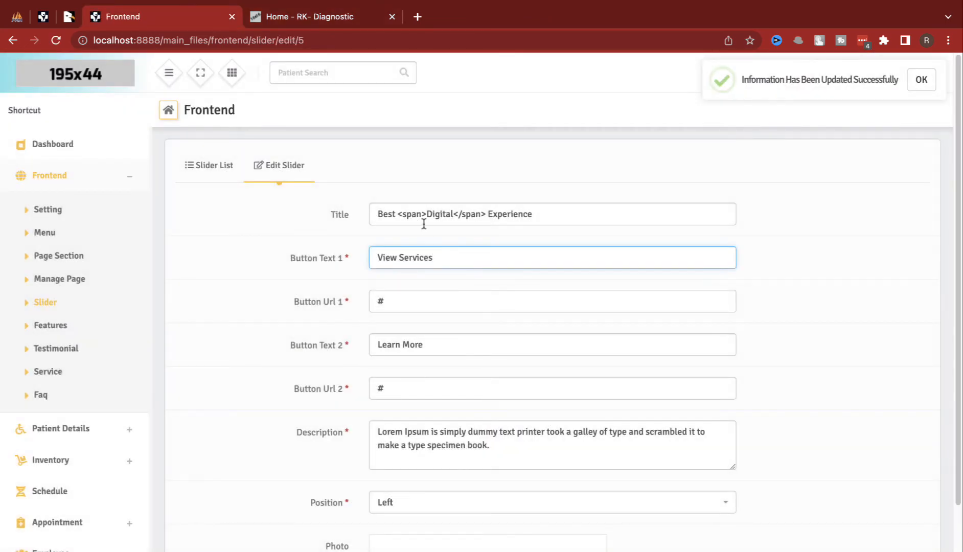
double_click(421, 337)
triple_click(434, 419)
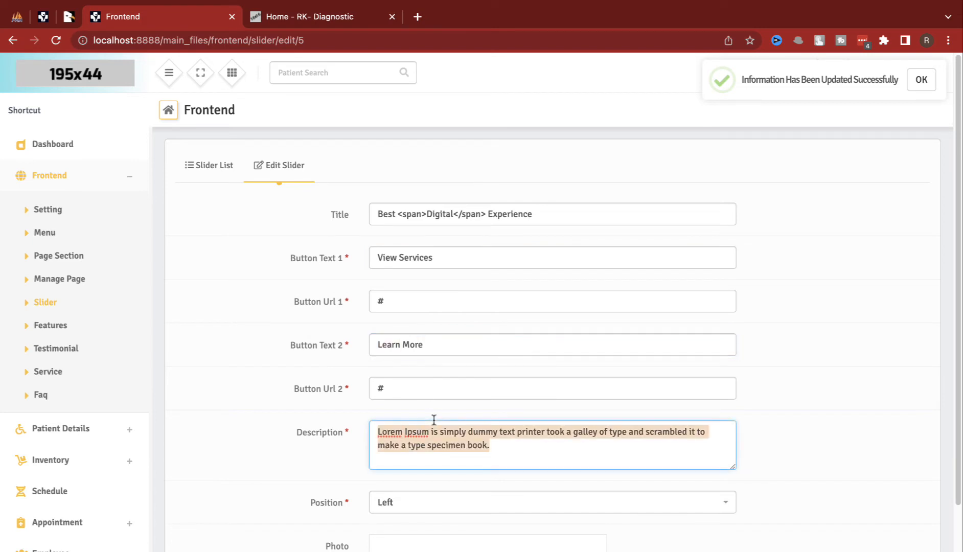
scroll(429, 393, "down", 3)
scroll(428, 380, "up", 3)
key("ctrl+Tab")
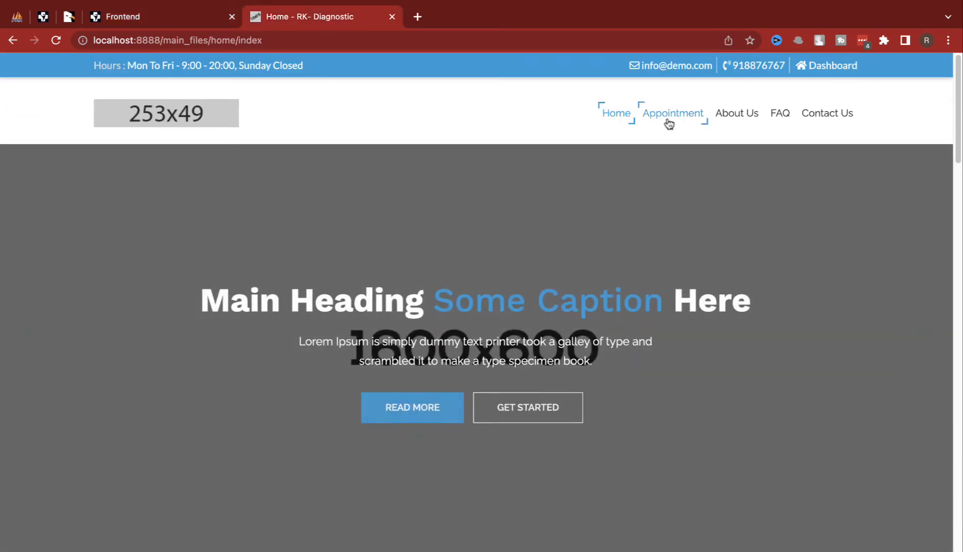
right_click(669, 124)
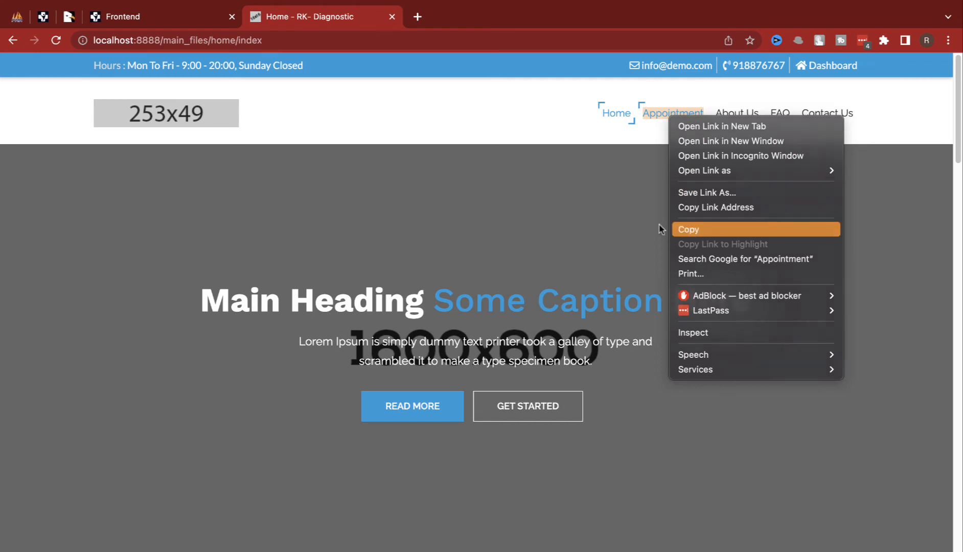
left_click(701, 234)
left_click(197, 16)
triple_click(425, 350)
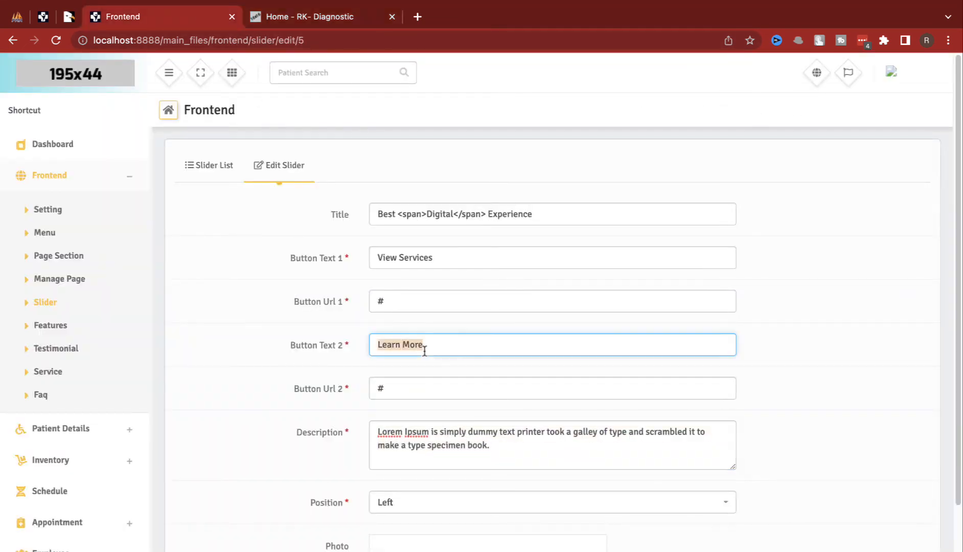
key("ctrl+v")
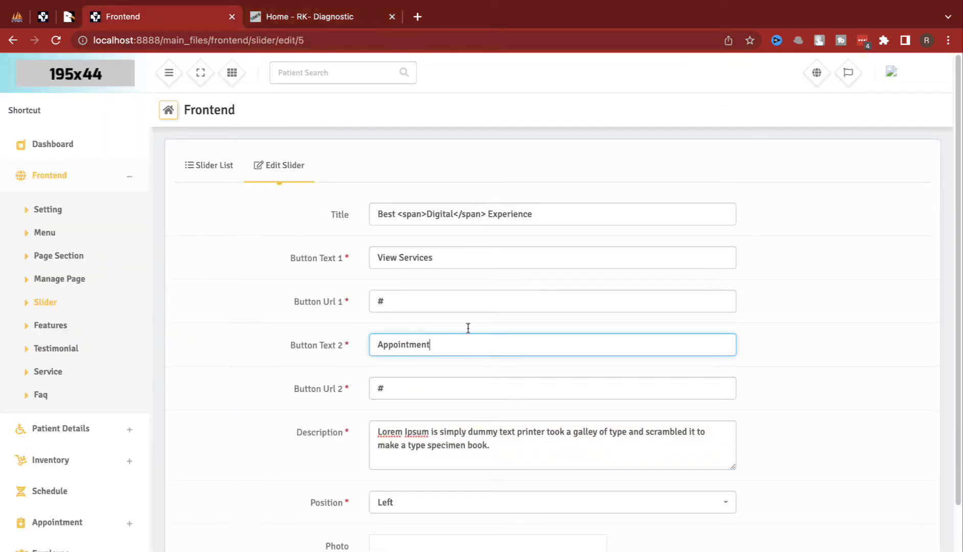
Step: Set Button Url 2 to the appointment page's link address
left_click(332, 26)
right_click(672, 115)
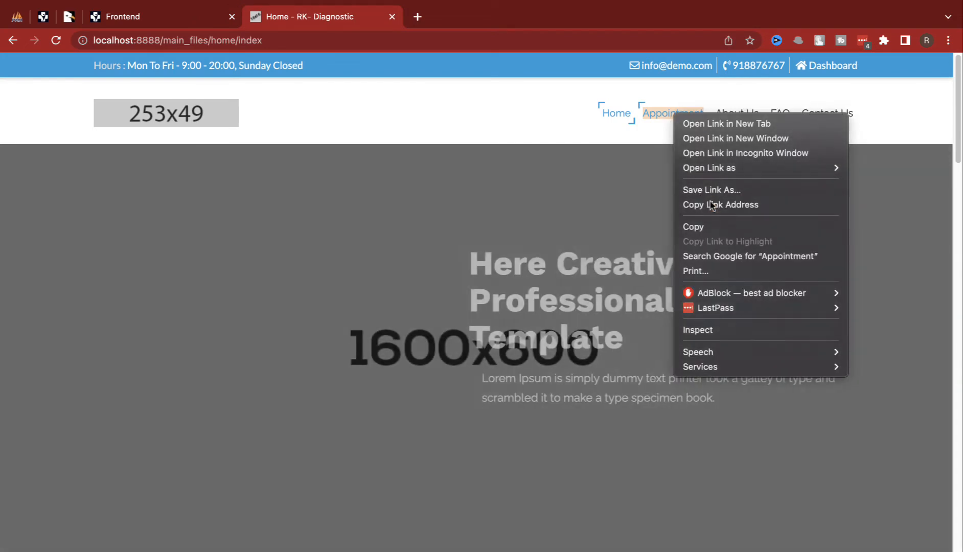
left_click(711, 204)
left_click(183, 20)
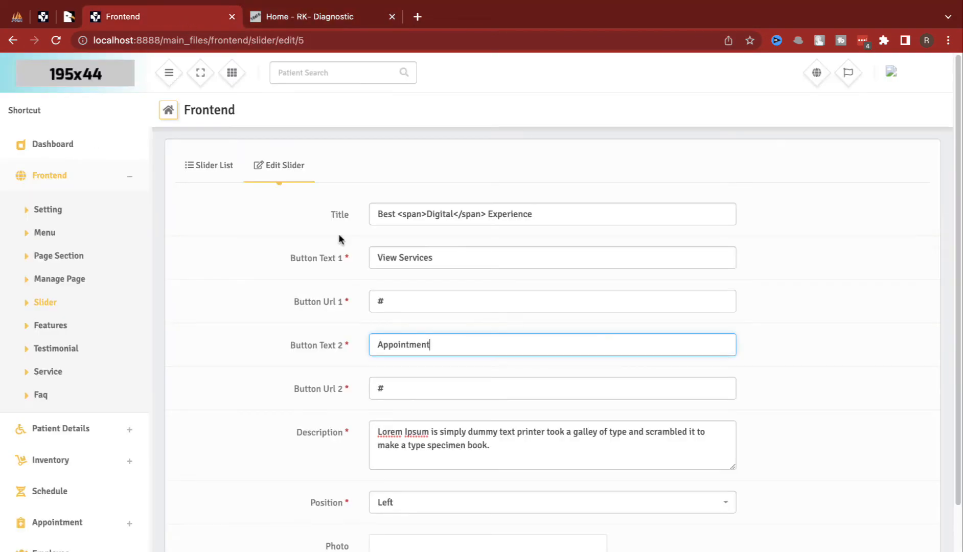
triple_click(415, 389)
key("ctrl+v")
Step: Save the updated slide and reload the public home page to check it
scroll(484, 393, "down", 3)
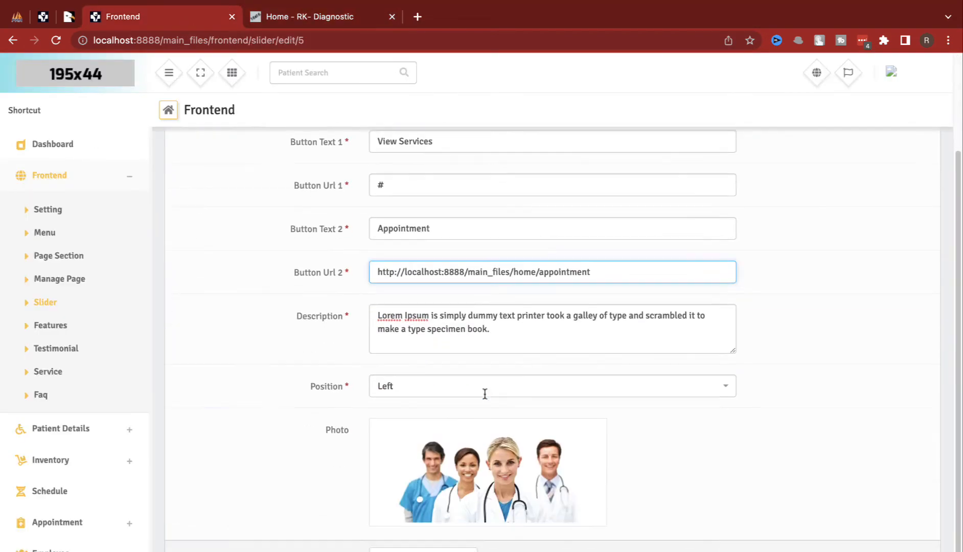
mouse_move(421, 494)
left_click(424, 550)
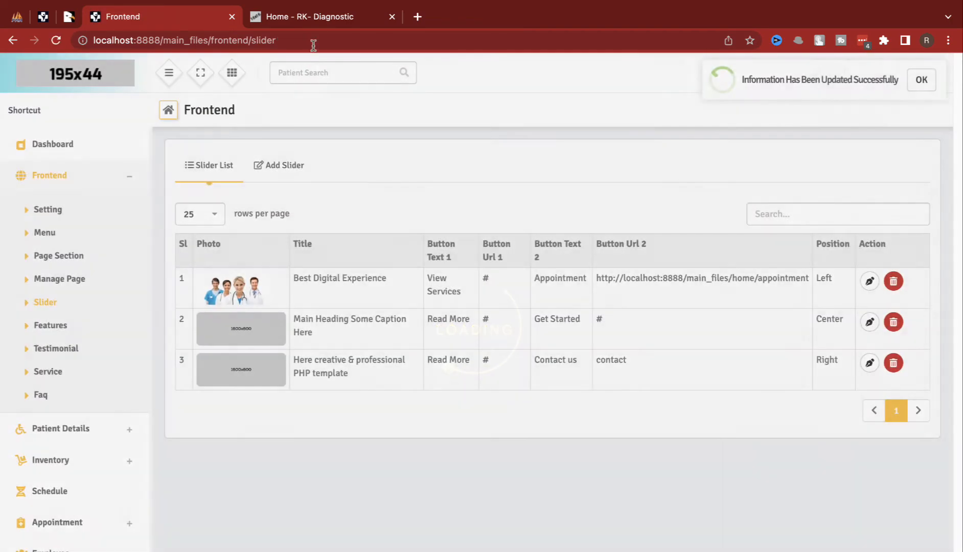
left_click(317, 21)
key("super+r")
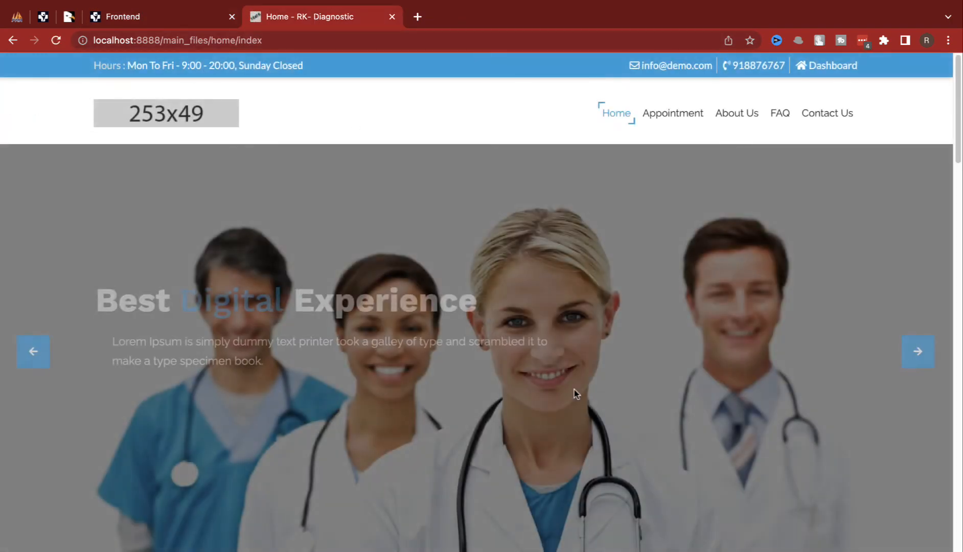
Step: Check that the slide's Appointment button leads to the public appointment page
left_click(323, 410)
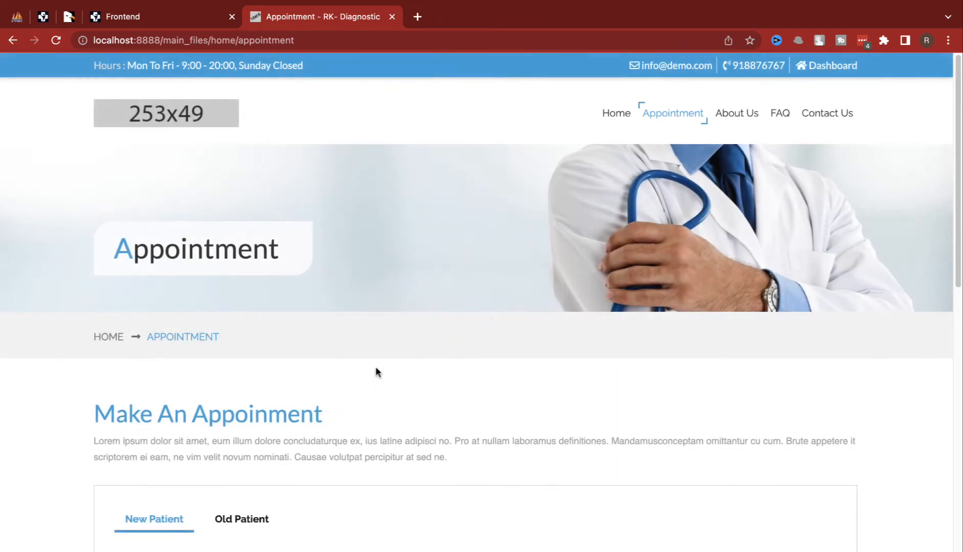
scroll(450, 358, "down", 2)
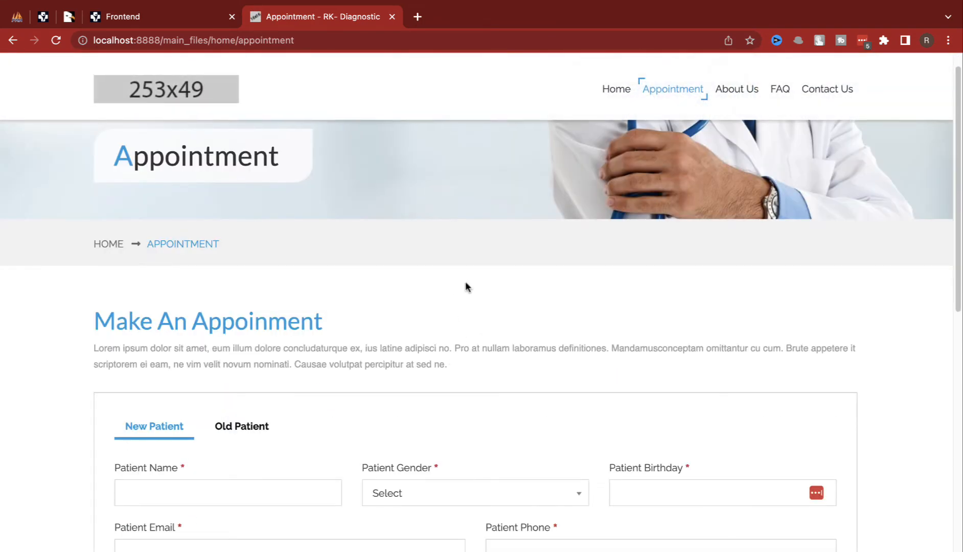
left_click(128, 17)
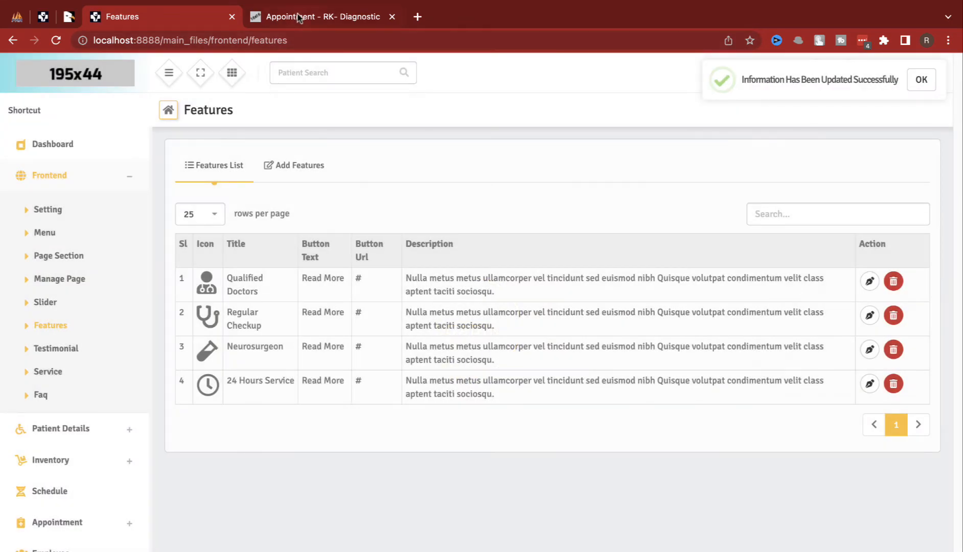
left_click(299, 17)
scroll(301, 492, "down", 10)
scroll(301, 488, "up", 6)
Step: Compare the home page feature cards with the admin Features list
left_click(608, 91)
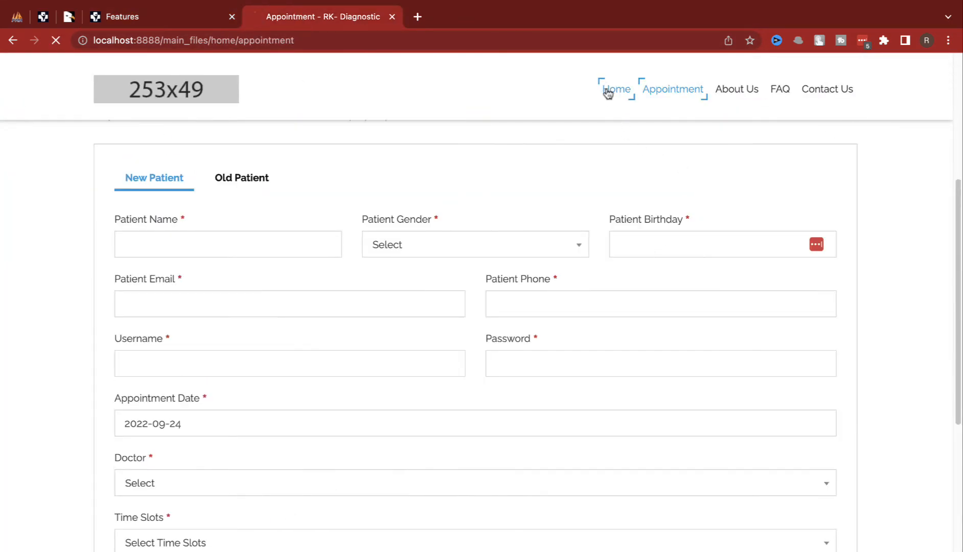
scroll(473, 398, "down", 5)
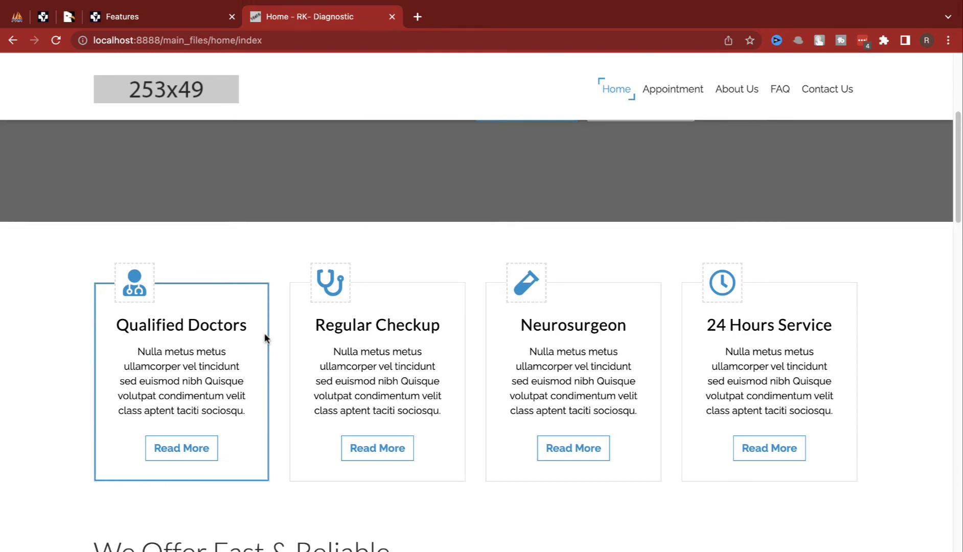
left_click(156, 21)
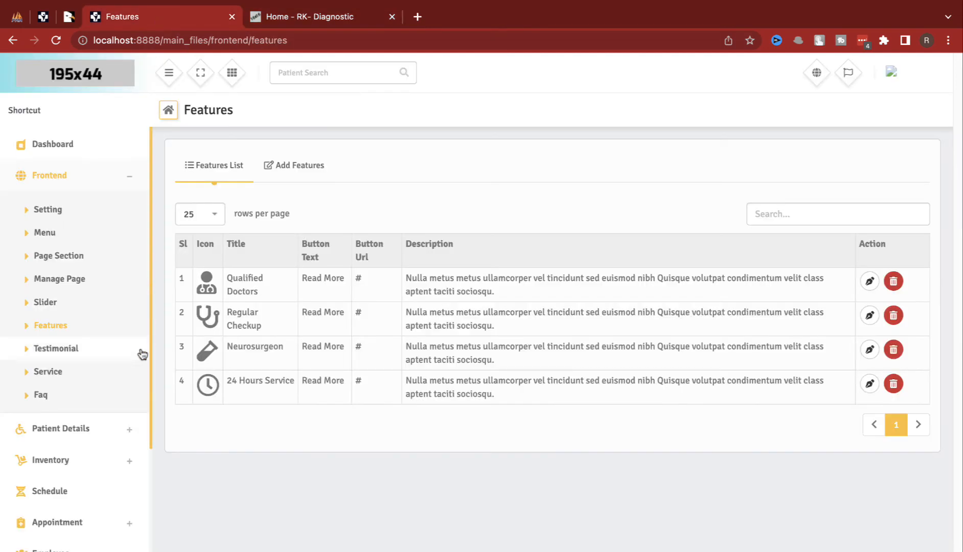
Step: Review the Testimonial and Service lists, including the 24x7 Ambulance, Qualified Doctors and Medical Pharmacy rows
left_click(104, 354)
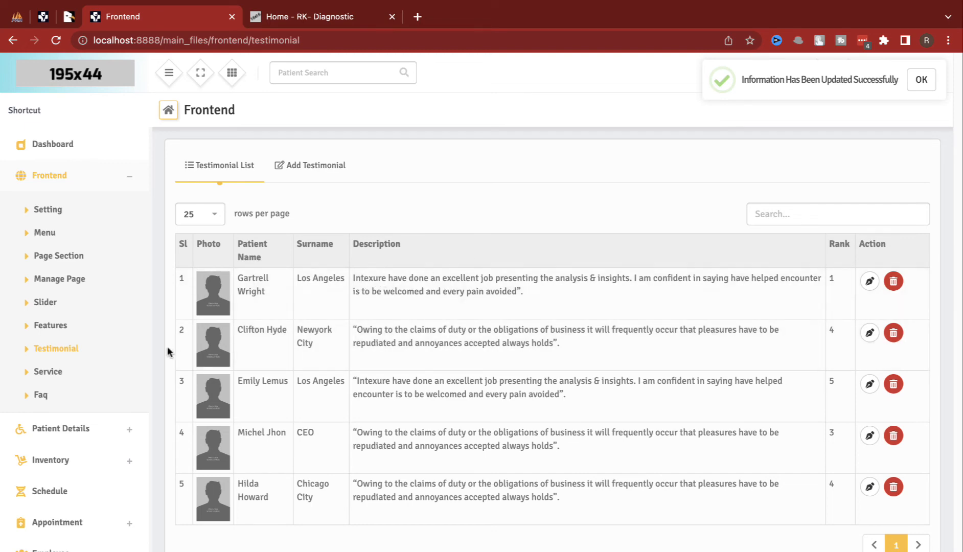
left_click(86, 380)
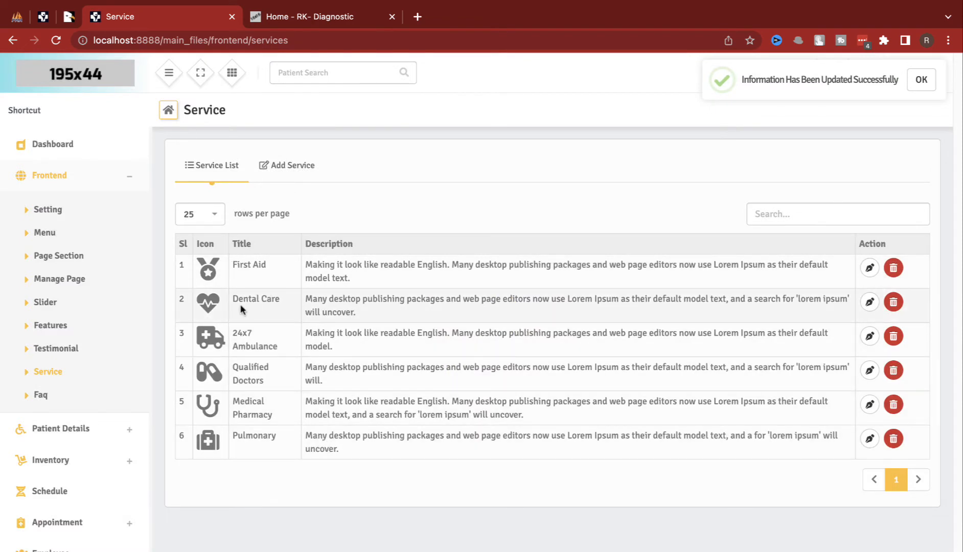
left_click_drag(237, 347, 357, 353)
left_click_drag(250, 366, 278, 414)
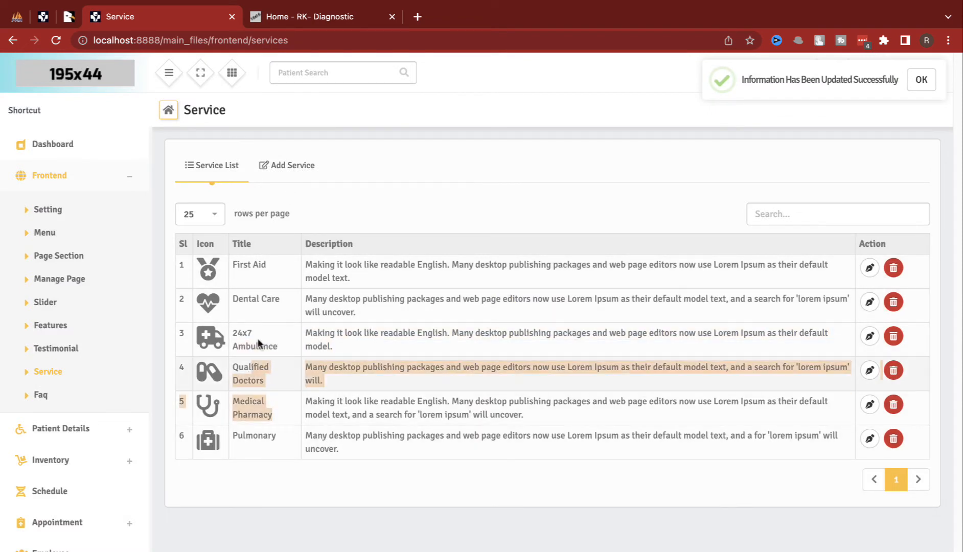
left_click(101, 427)
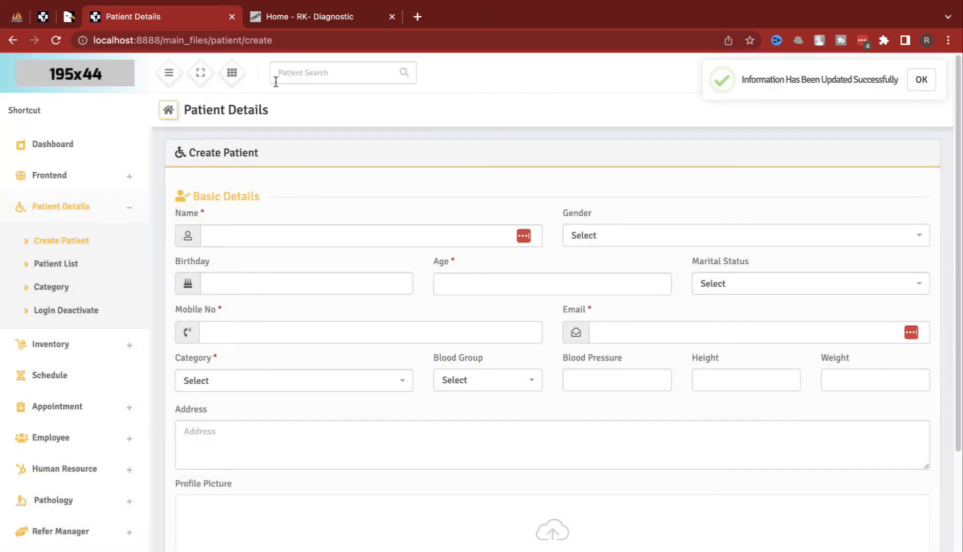
Step: Glance at the public appointment page, then return to the Create Patient form
left_click(275, 34)
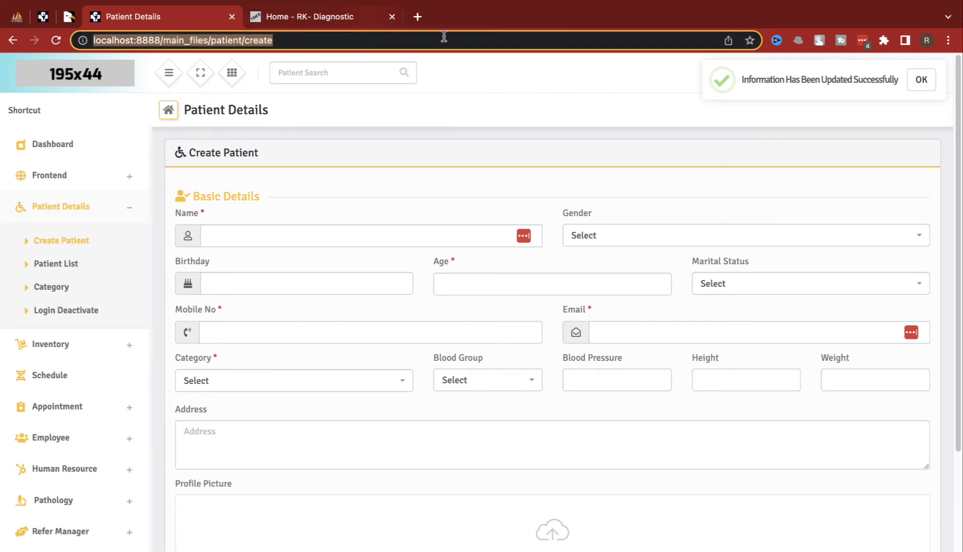
left_click(323, 13)
left_click(676, 94)
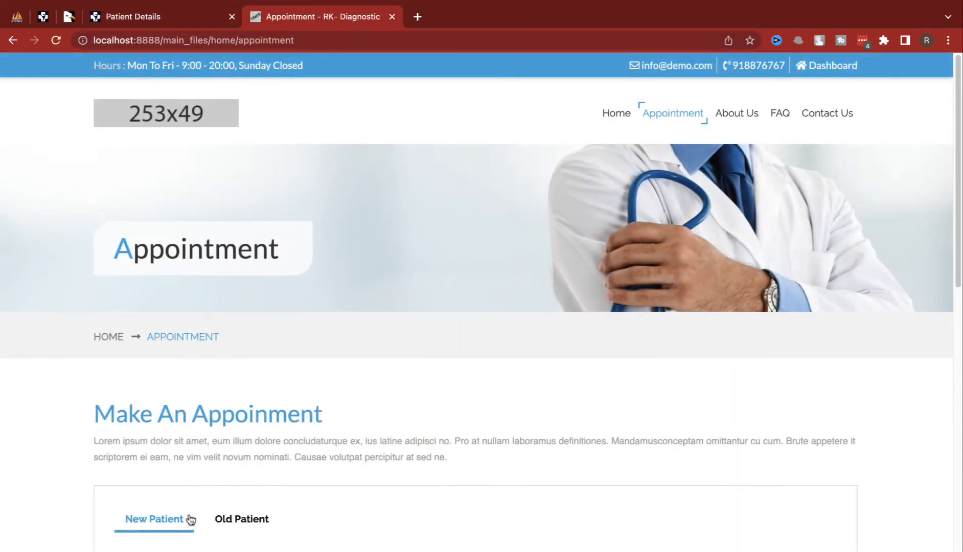
key("ctrl+shift+Tab")
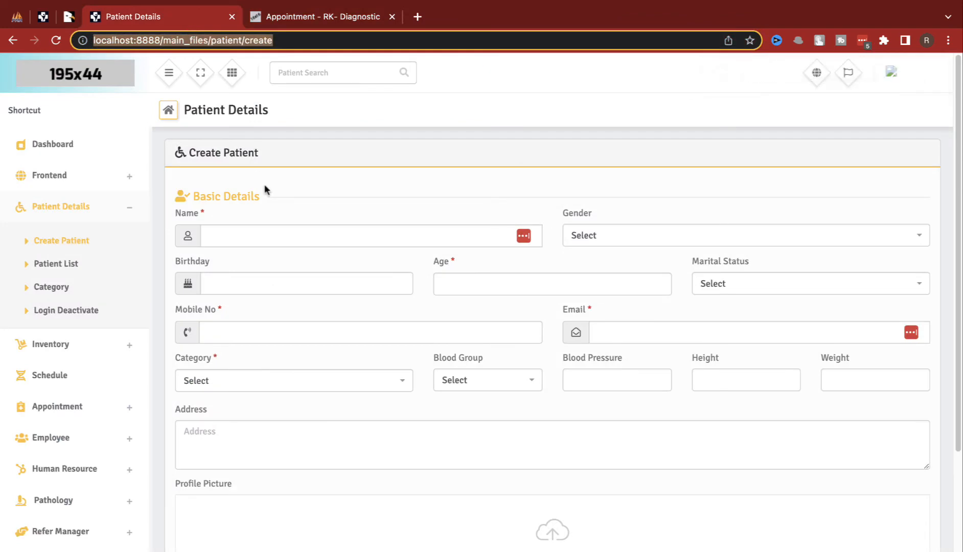
Step: Enter the patient's name, gender Male and age 13
left_click(282, 238)
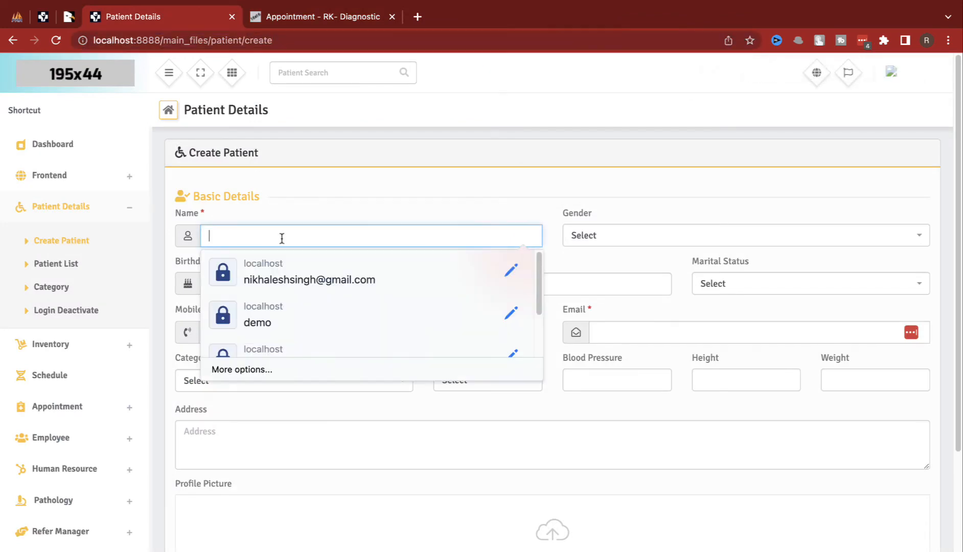
type("old")
key("Tab")
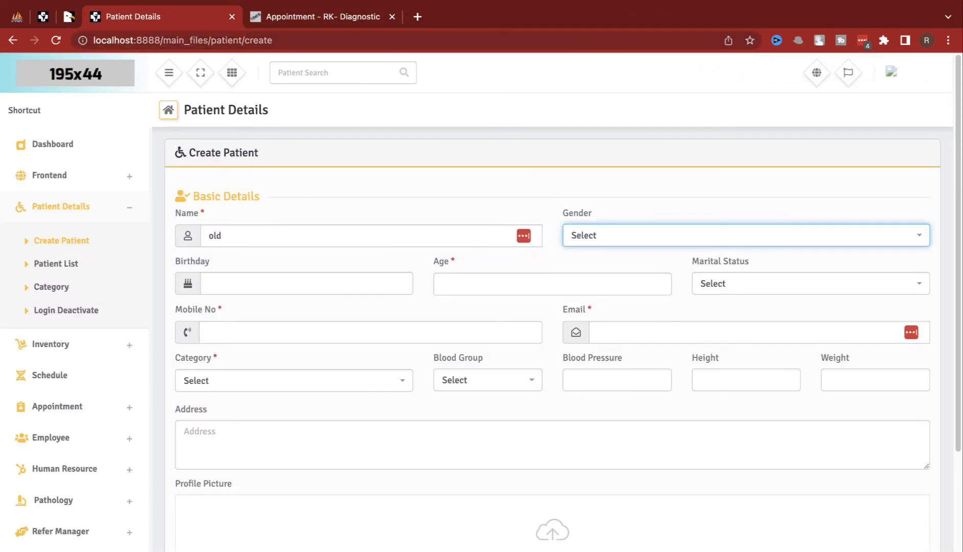
scroll(562, 307, "down", 1)
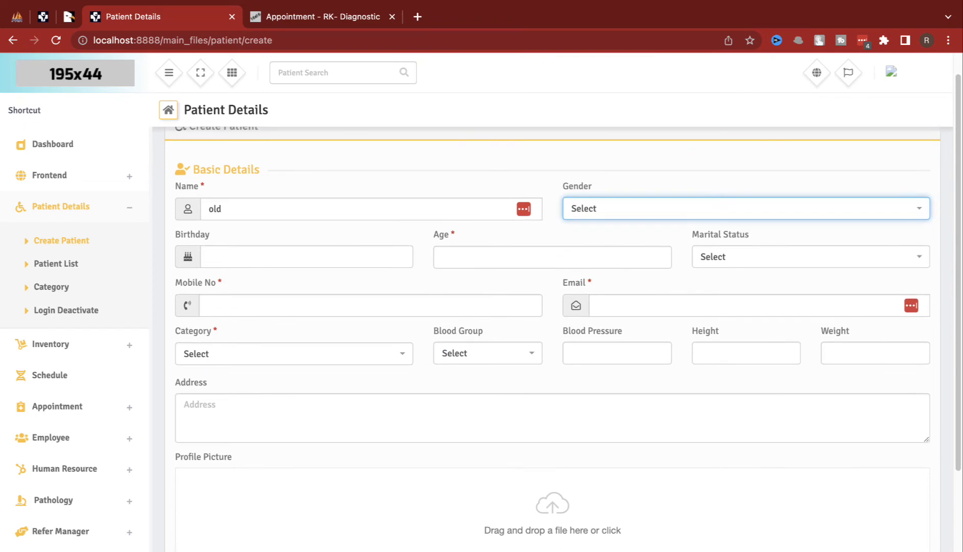
left_click(614, 213)
left_click(609, 250)
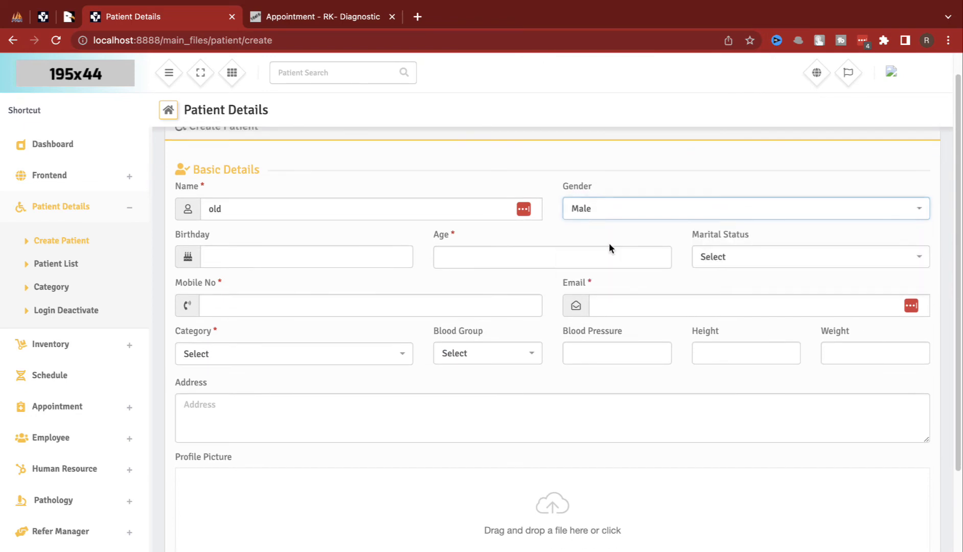
left_click(553, 264)
type("13")
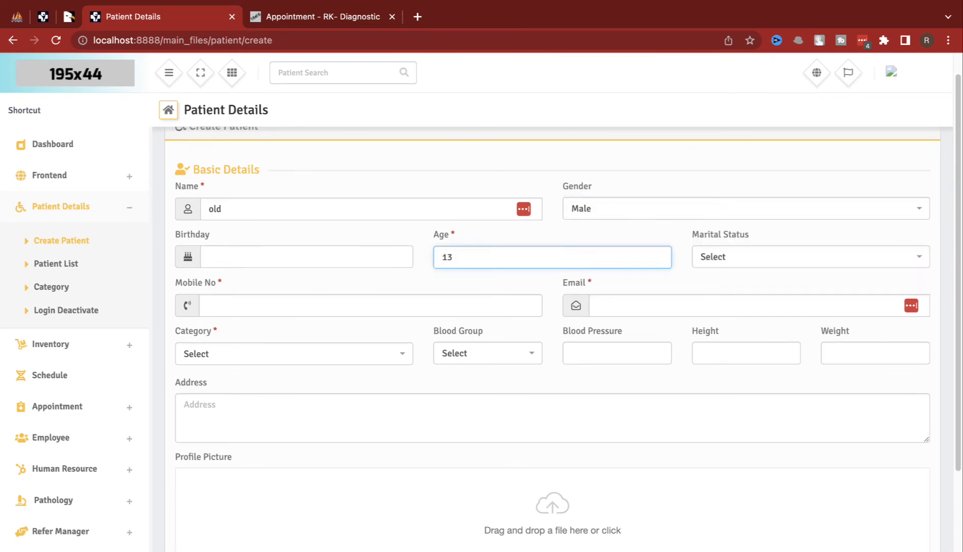
key("Tab")
Step: Fill the mobile number from a saved suggestion and enter the patient's email
left_click(458, 303)
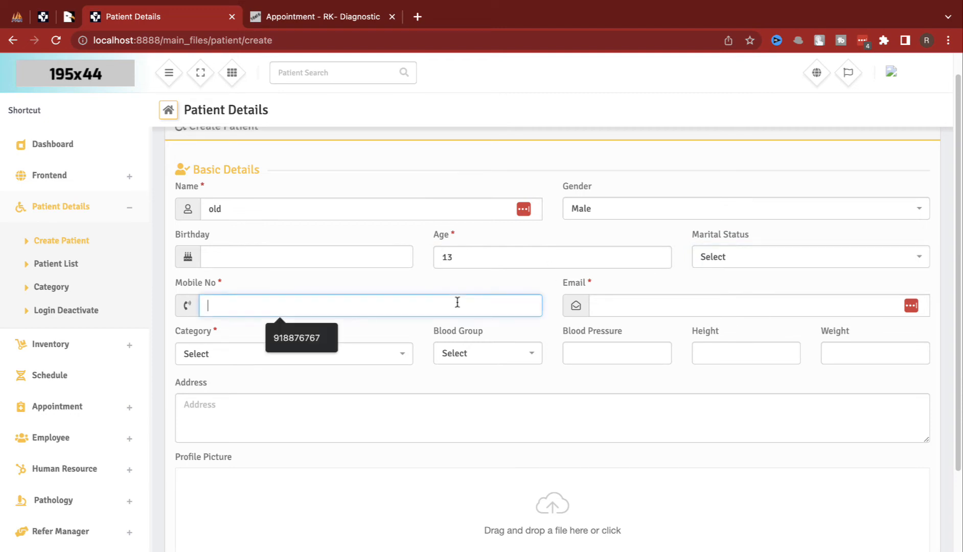
type("2")
left_click(457, 303)
left_click(313, 343)
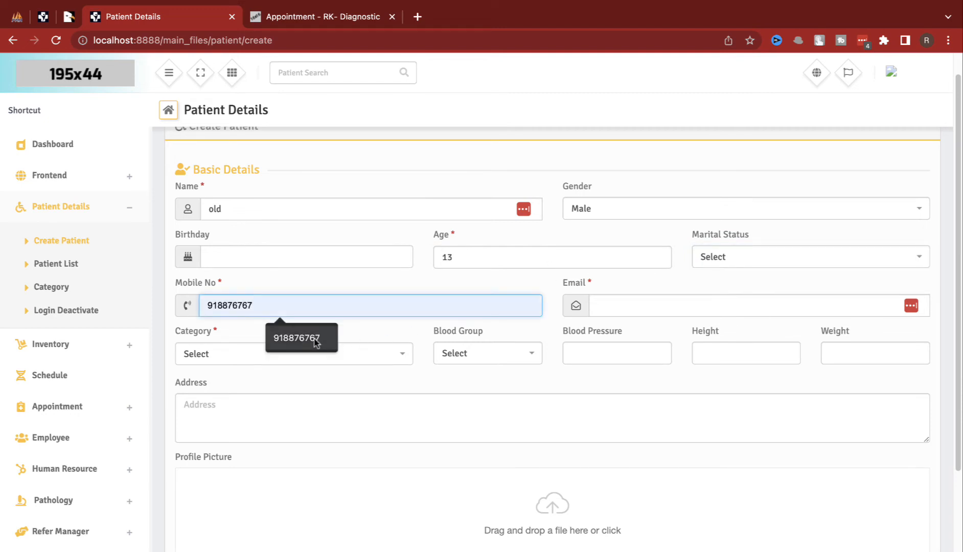
left_click(619, 308)
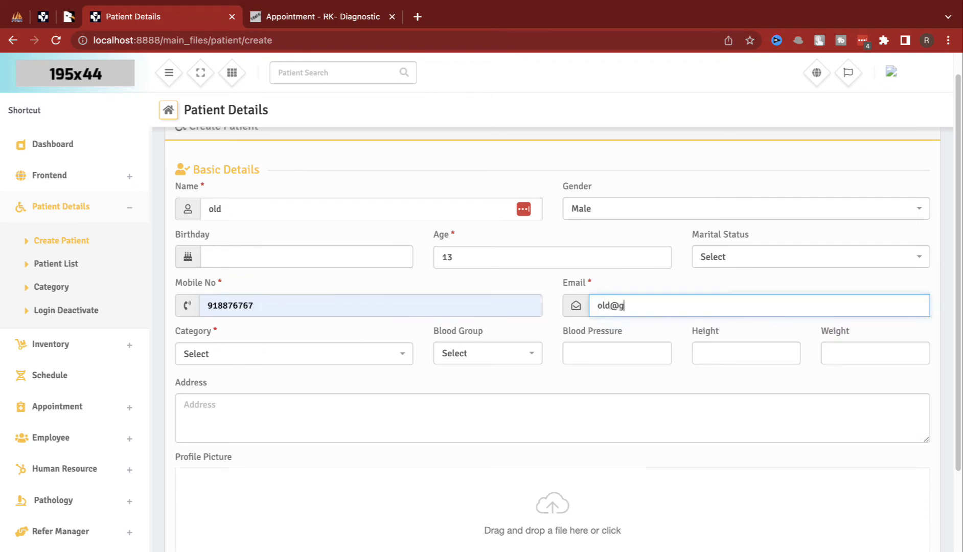
Step: Find the patient Category dropdown empty and go to the patient Category page
left_click(320, 352)
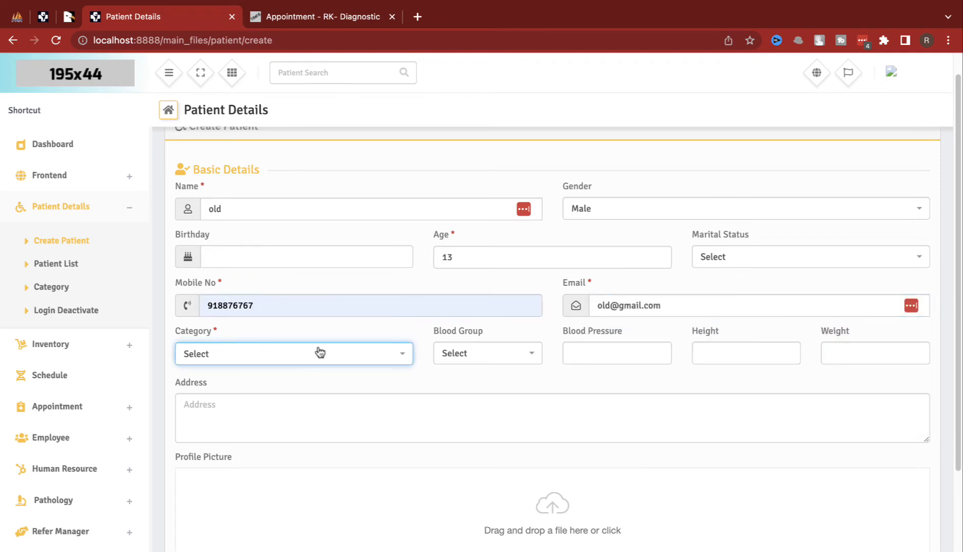
left_click(321, 354)
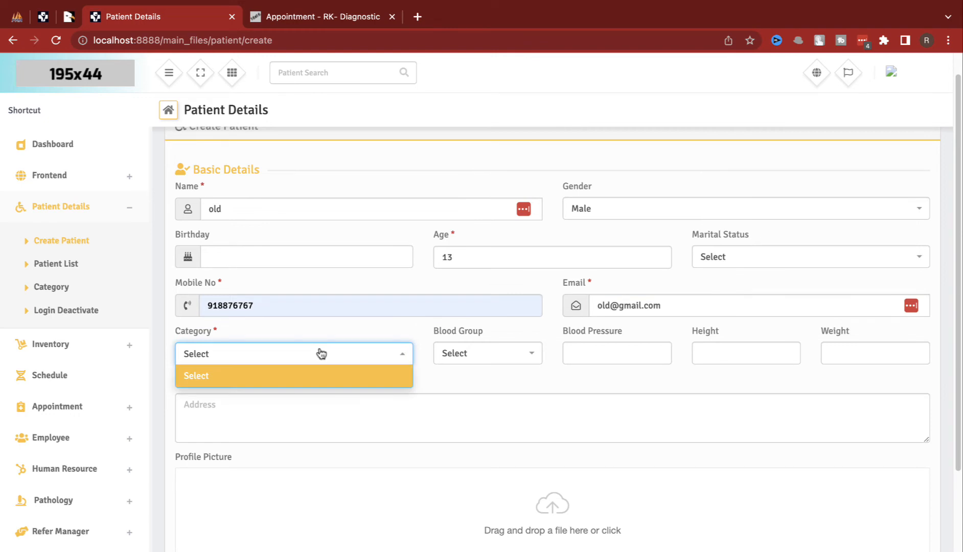
scroll(316, 423, "down", 4)
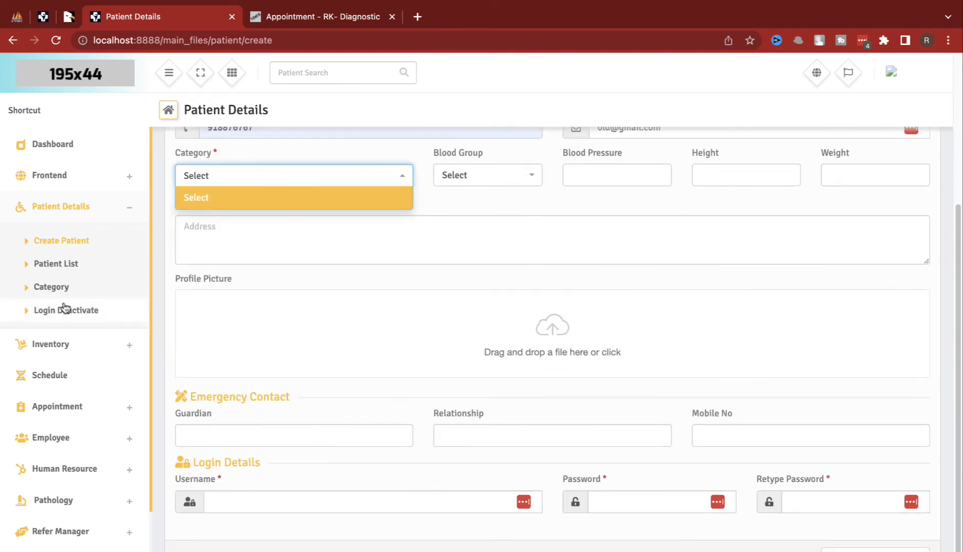
left_click(60, 287)
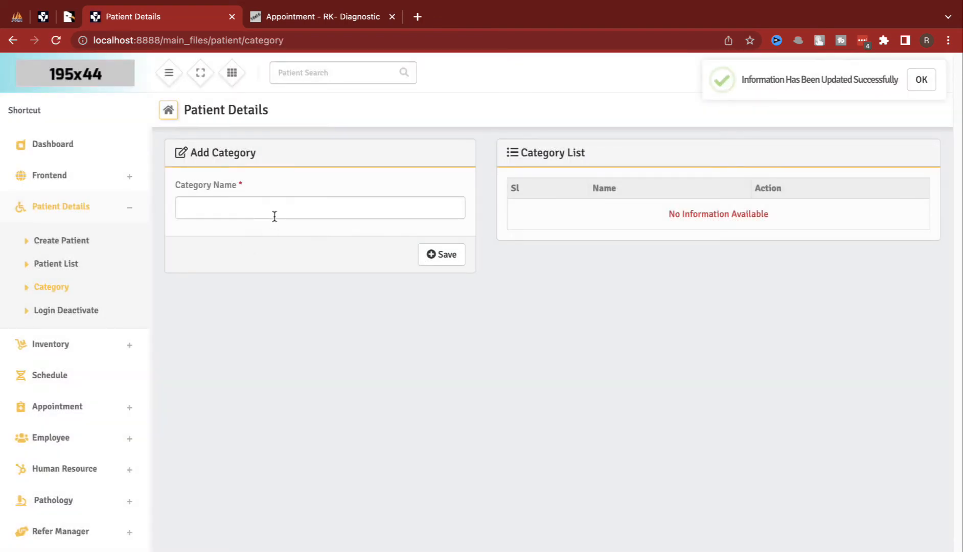
Step: Save a new patient category named ENT and return to the Create Patient form
left_click(275, 217)
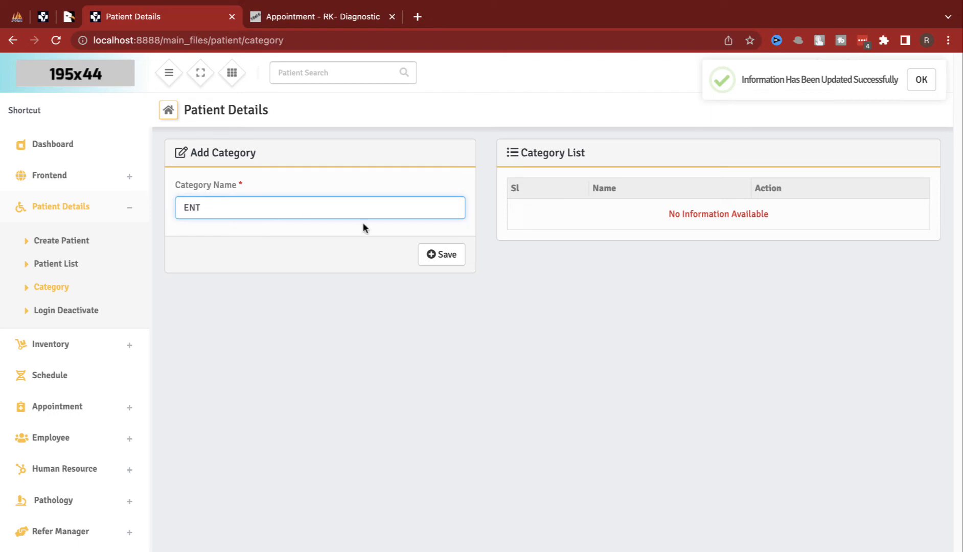
left_click(443, 254)
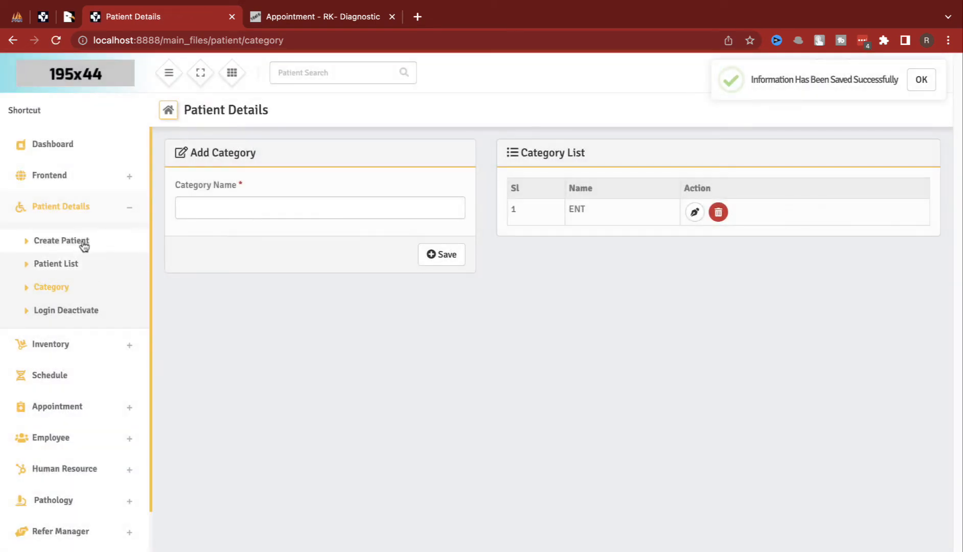
left_click(84, 246)
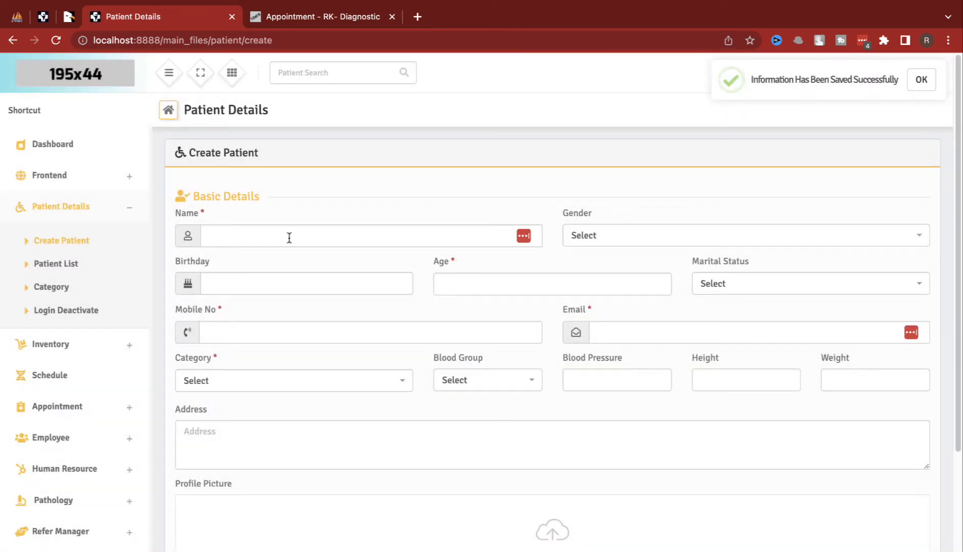
Step: Enter the test patient's name, age 12, a mobile number and an email
left_click(289, 238)
type("old")
key("Tab")
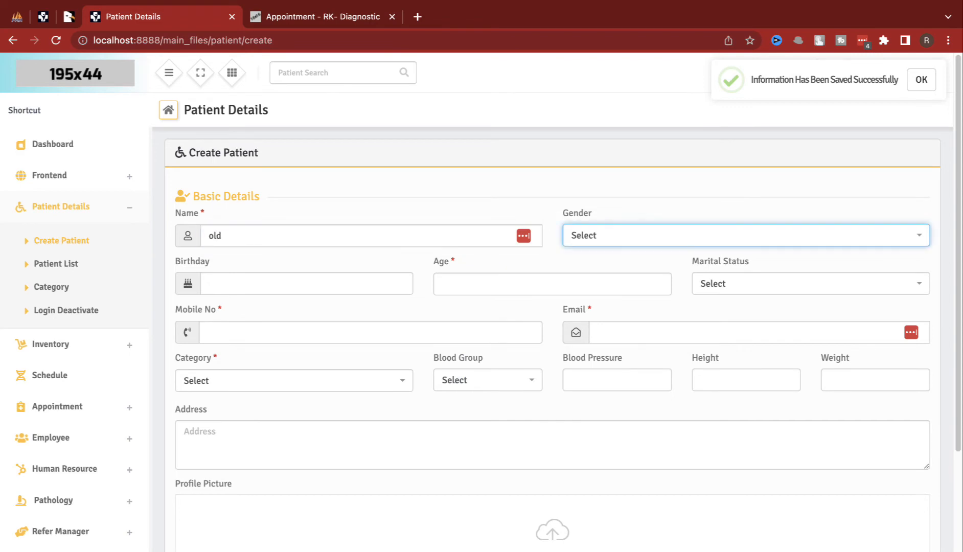
left_click(469, 290)
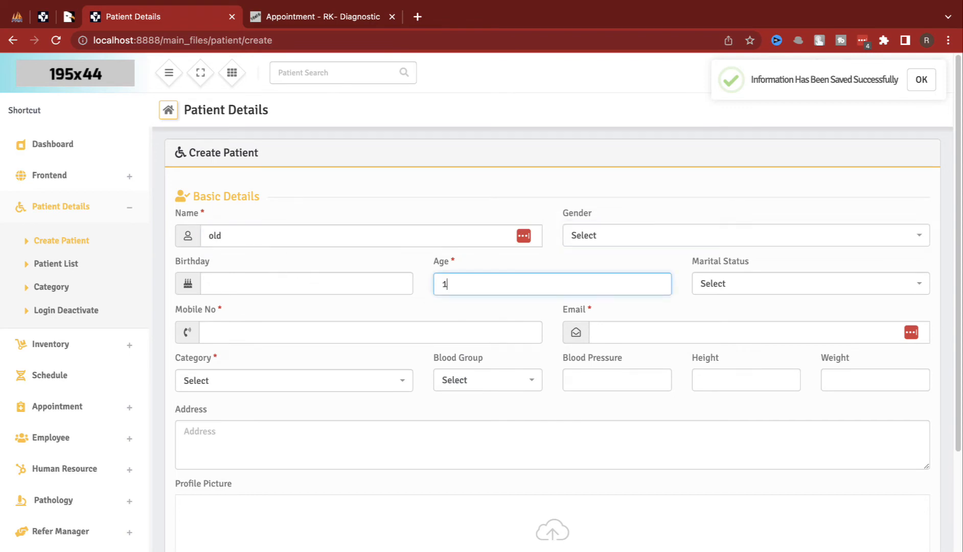
type("12")
key("Tab")
key("Tab")
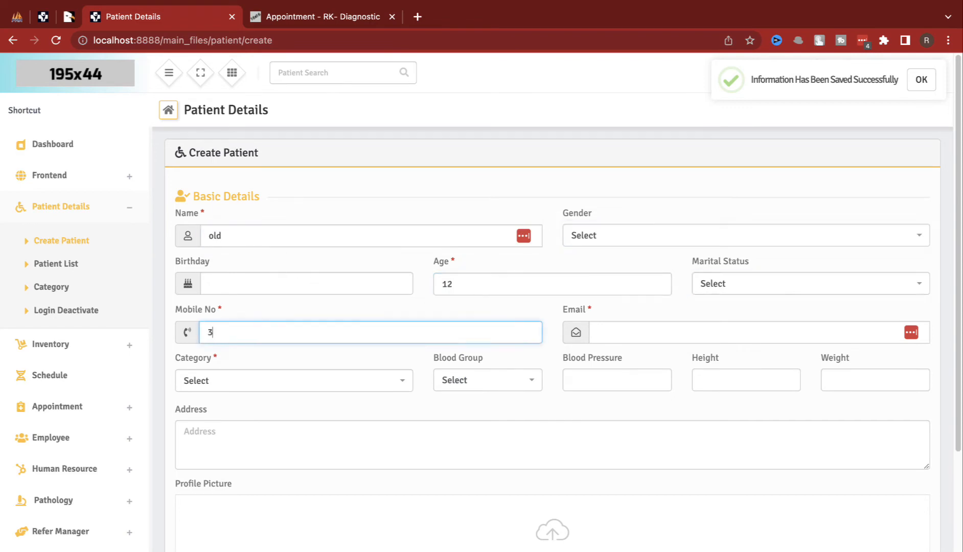
type("34234")
key("Tab")
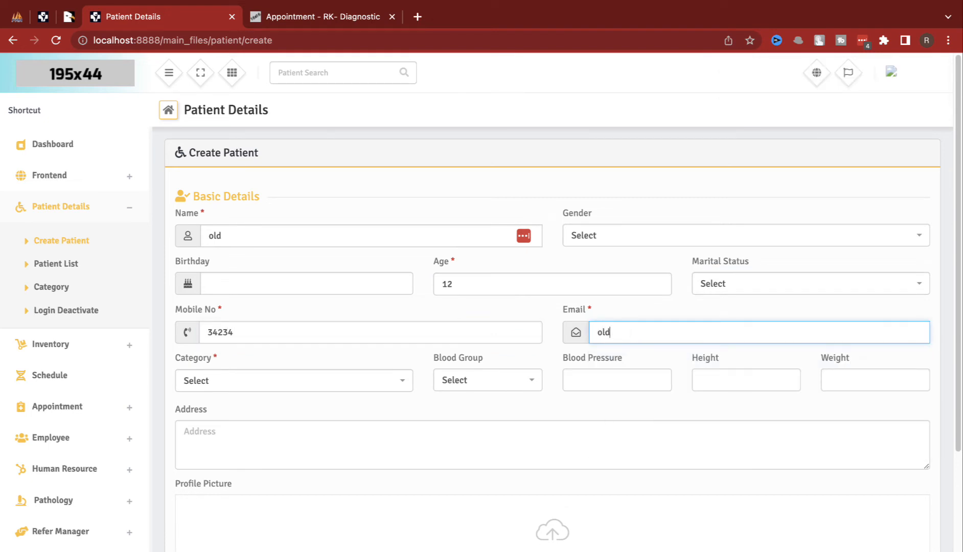
key("Tab")
Step: Set the patient category to ENT and blood group to A+
left_click(301, 380)
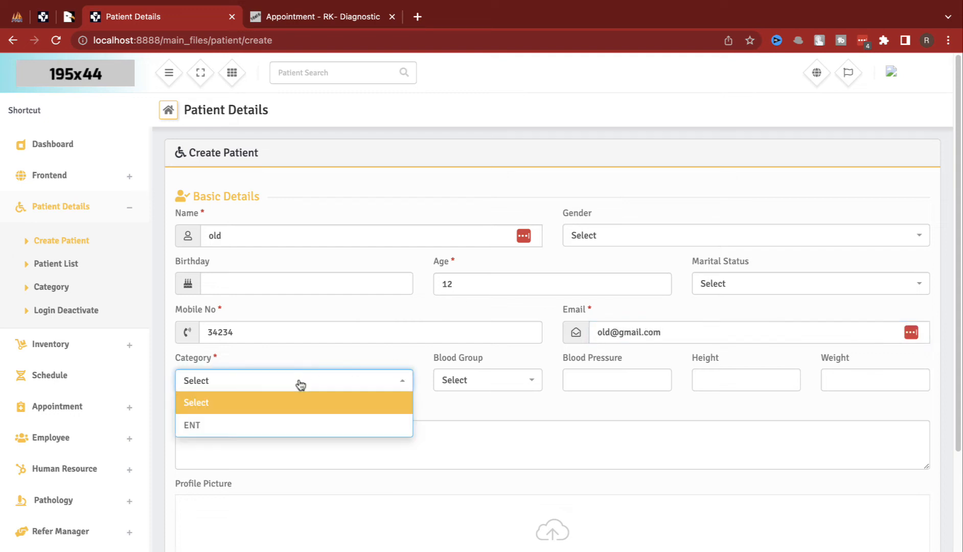
left_click(301, 419)
left_click(465, 388)
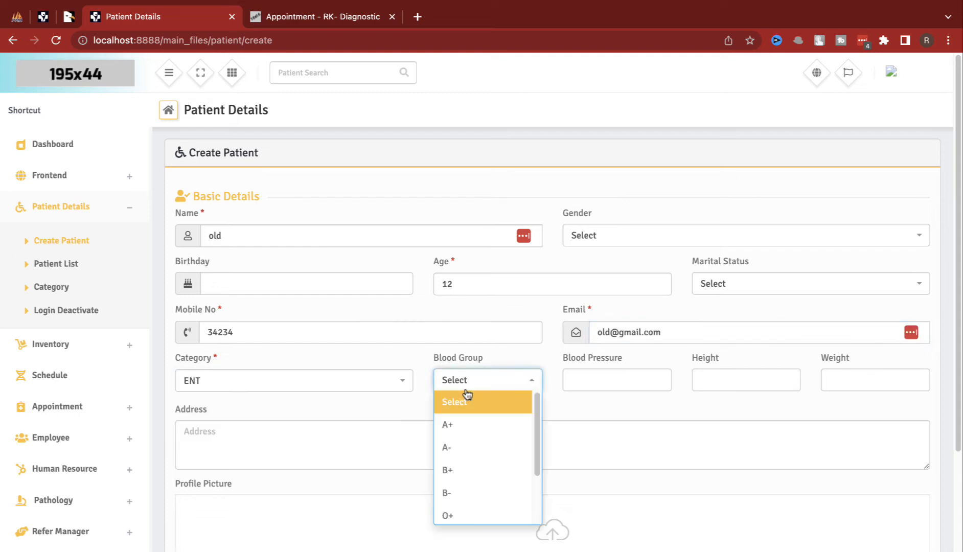
left_click(466, 421)
scroll(417, 426, "down", 4)
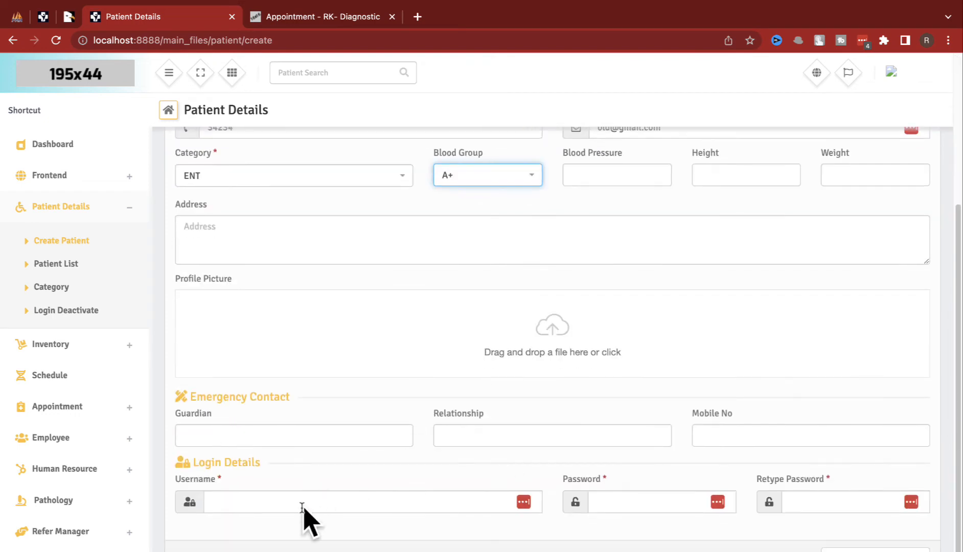
Step: Enter a login username and password, save the patient, and dismiss the password prompt
left_click(302, 508)
type("old")
key("Tab")
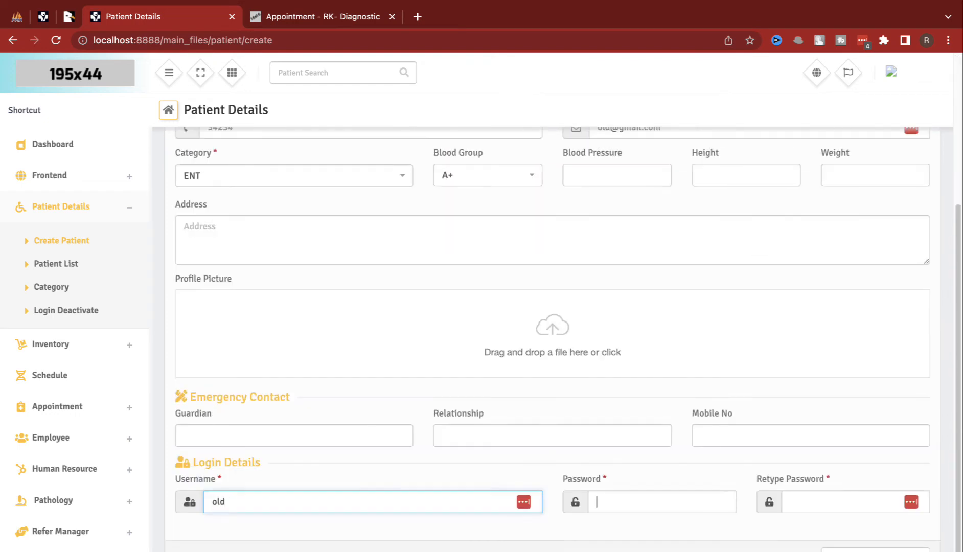
type("12")
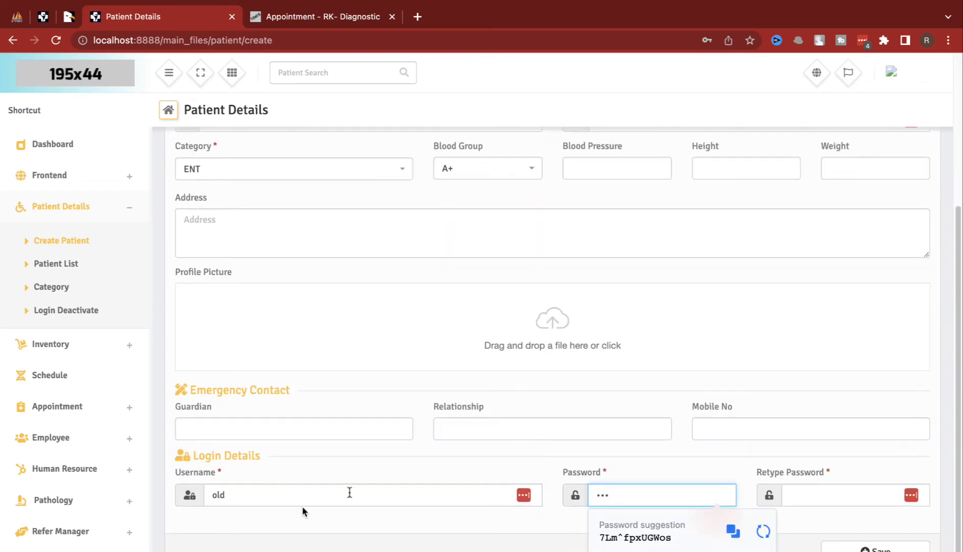
left_click(820, 495)
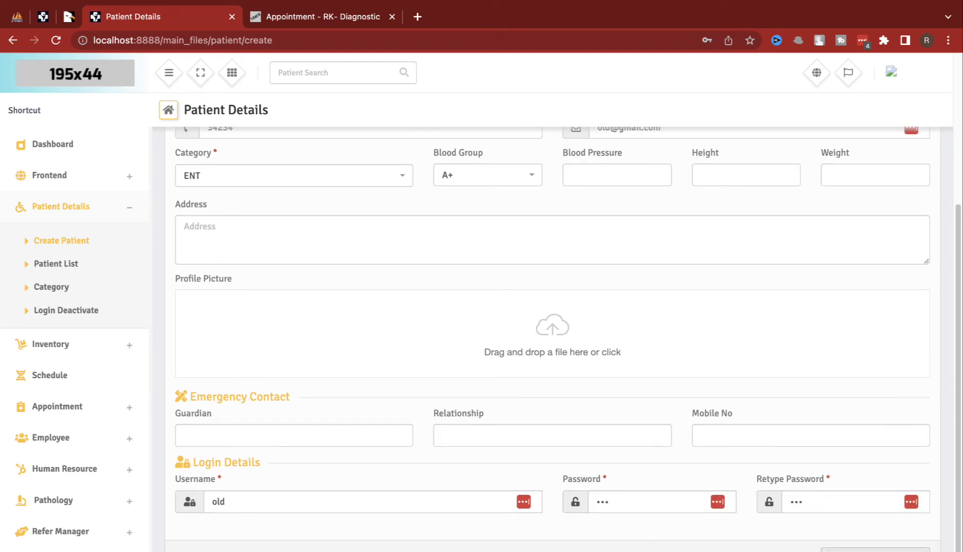
left_click(863, 547)
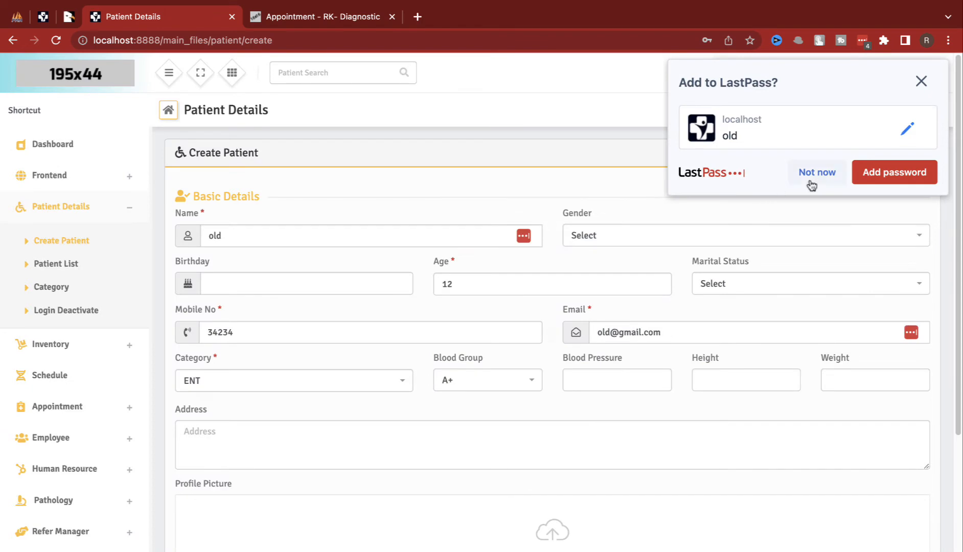
left_click(817, 172)
Step: Check the Patient List, still empty, and go back to the Create Patient form
left_click(53, 266)
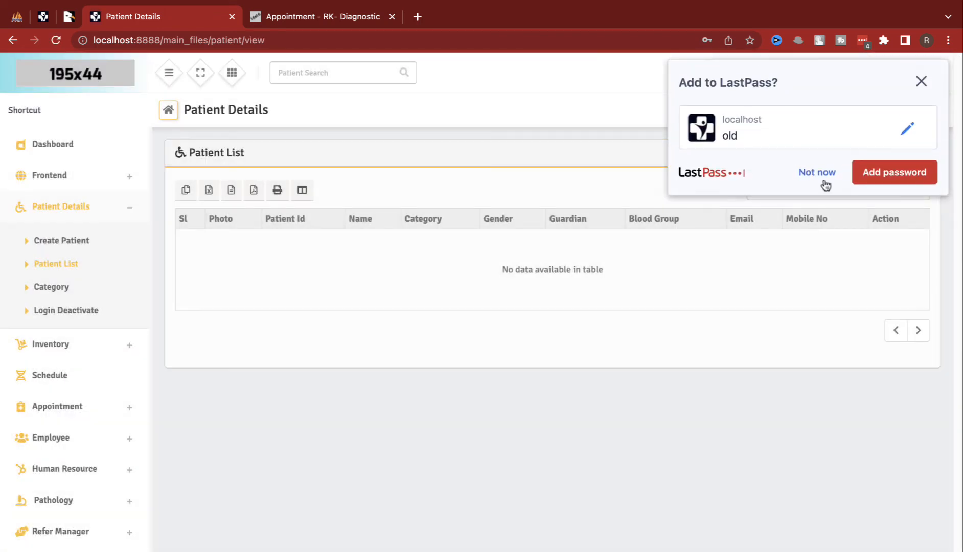
left_click(825, 184)
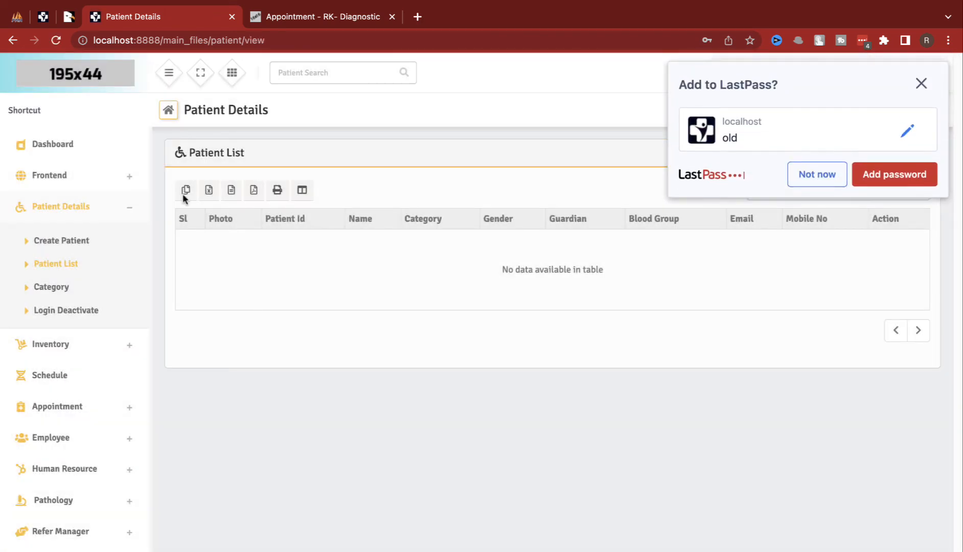
left_click(54, 242)
scroll(453, 464, "down", 4)
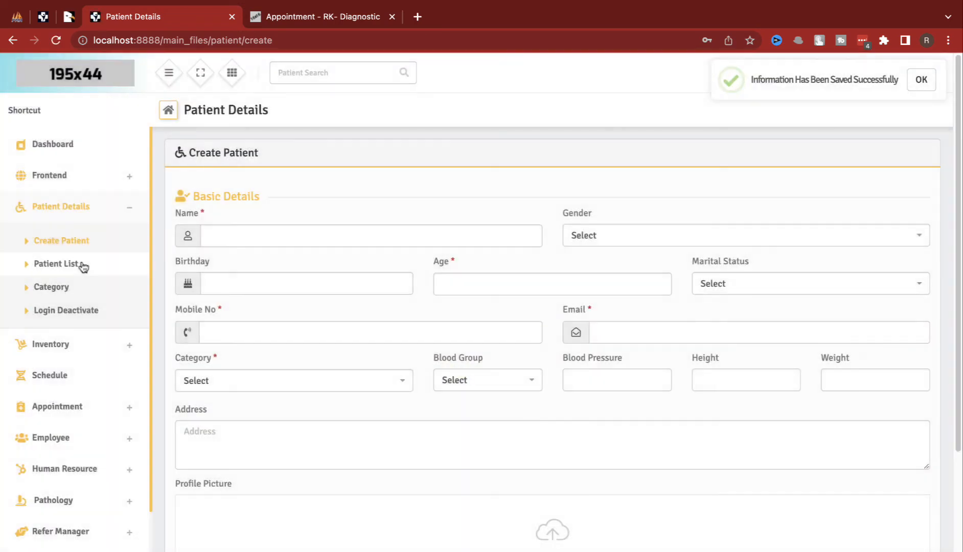
left_click(78, 265)
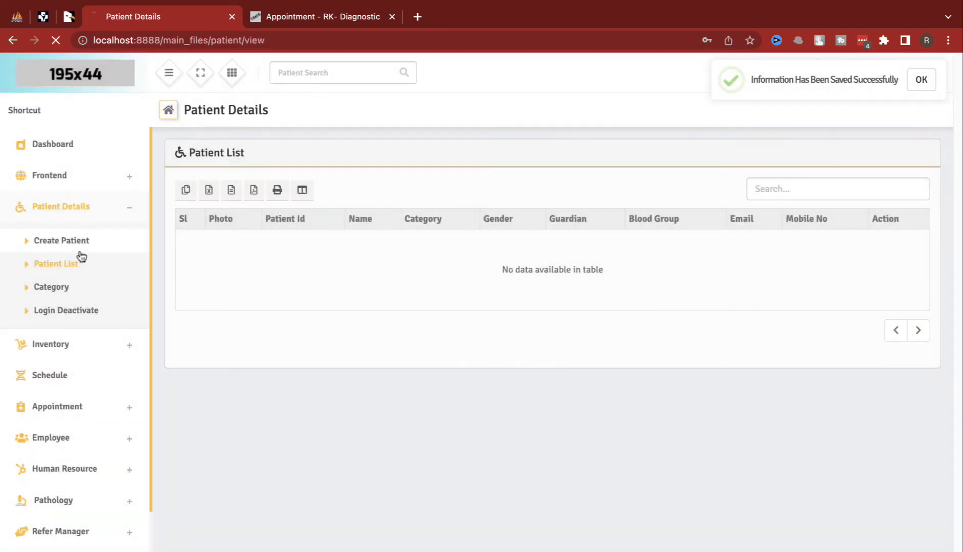
left_click(79, 248)
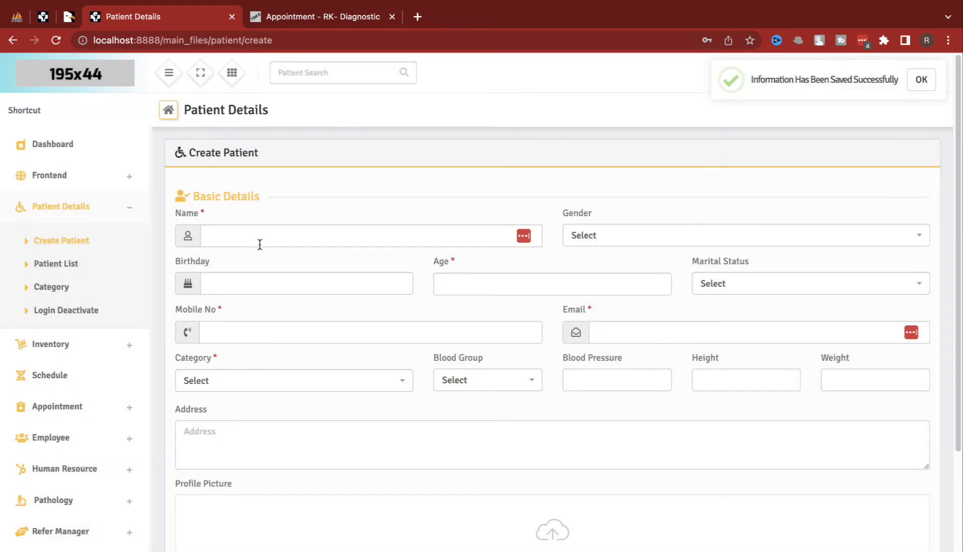
Step: Enter the patient's name, gender Male, birthday 4 March 2021 and marital status Single
left_click(260, 233)
type("arun")
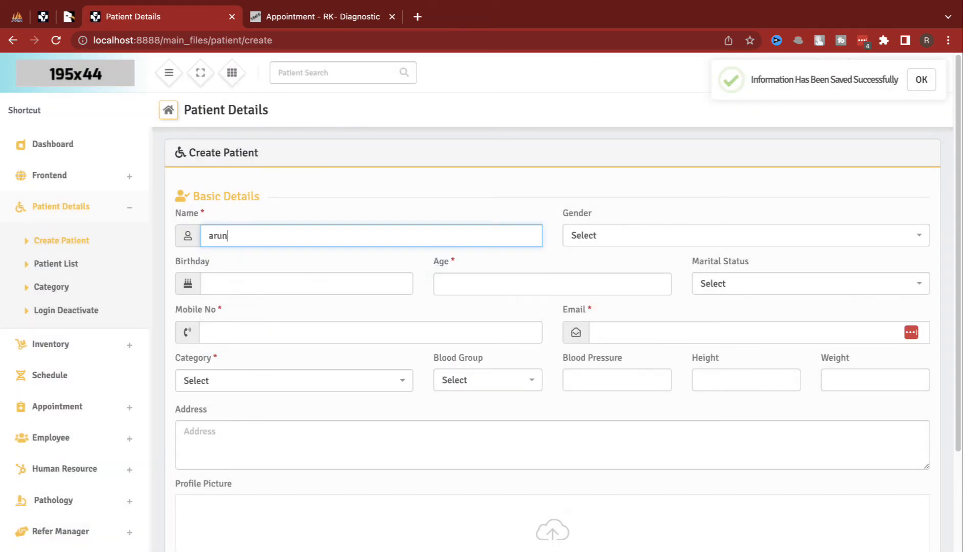
key("Tab")
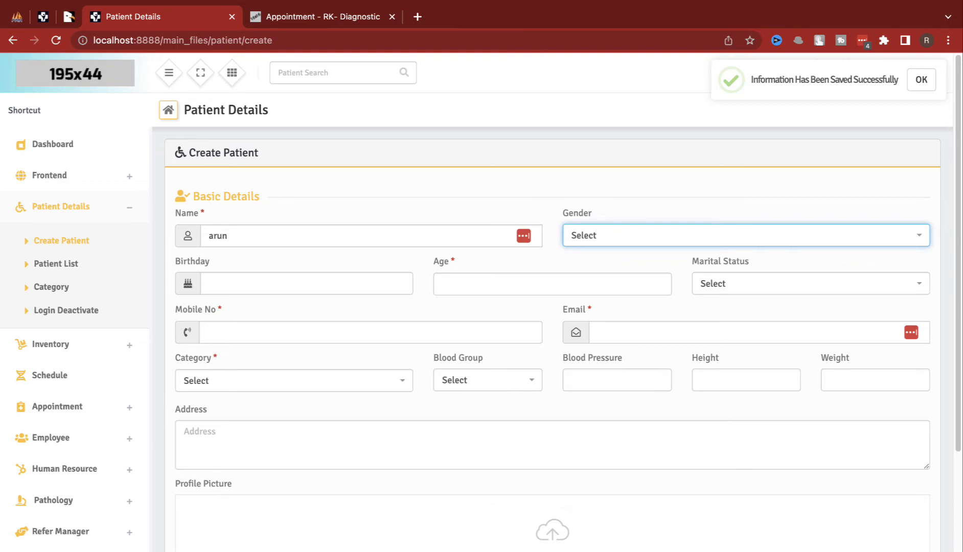
left_click(583, 244)
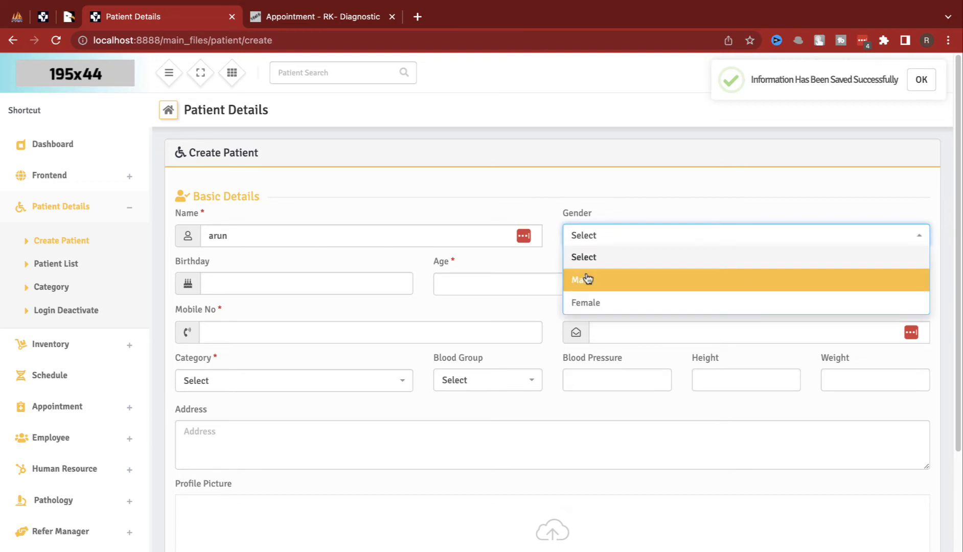
left_click(586, 276)
left_click(380, 281)
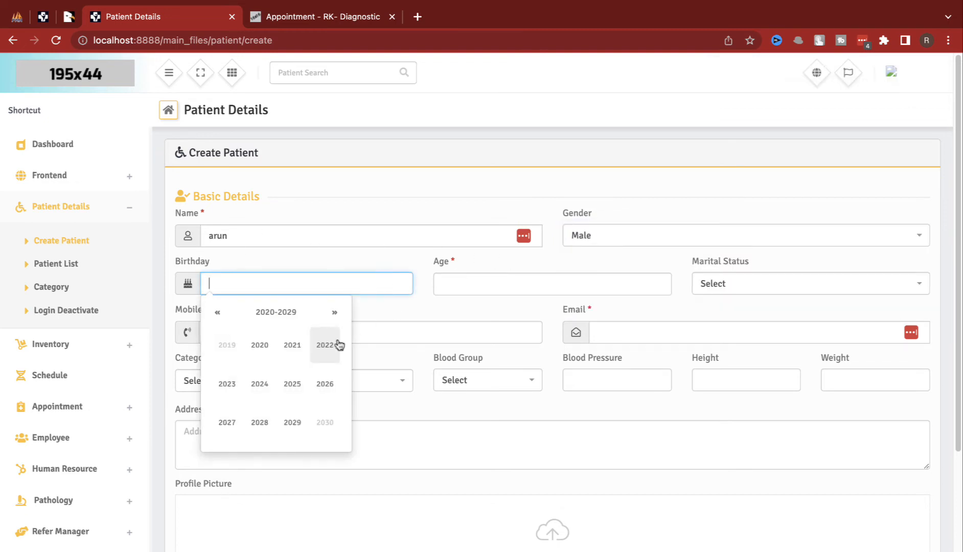
left_click(292, 350)
left_click(292, 350)
left_click(294, 352)
left_click(471, 279)
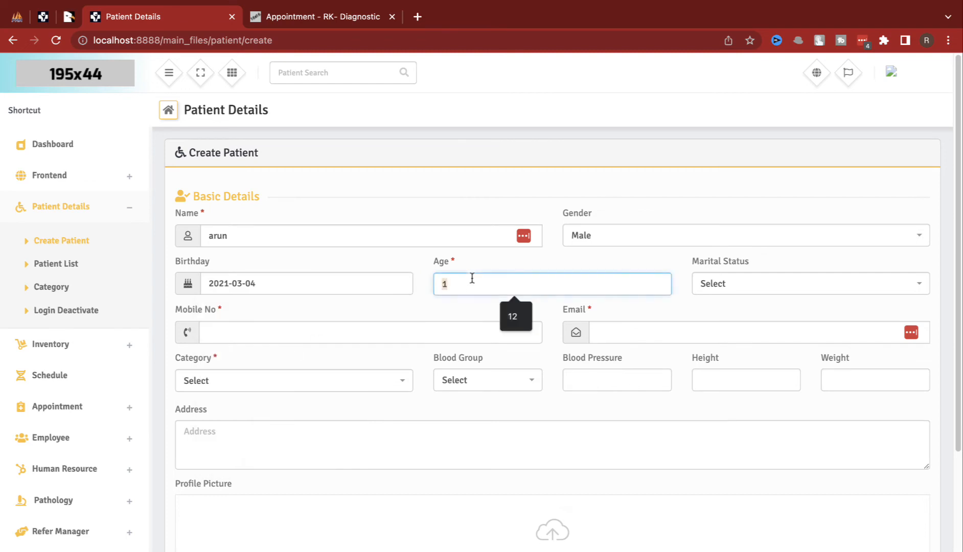
left_click(753, 283)
left_click(713, 328)
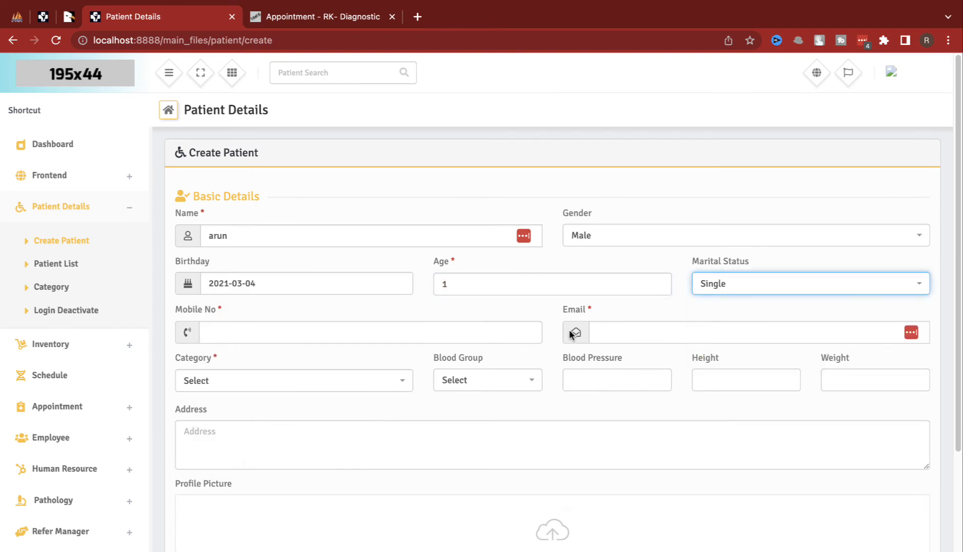
Step: Enter the mobile number and email, and assign the ENT category
left_click(530, 331)
type("23423423")
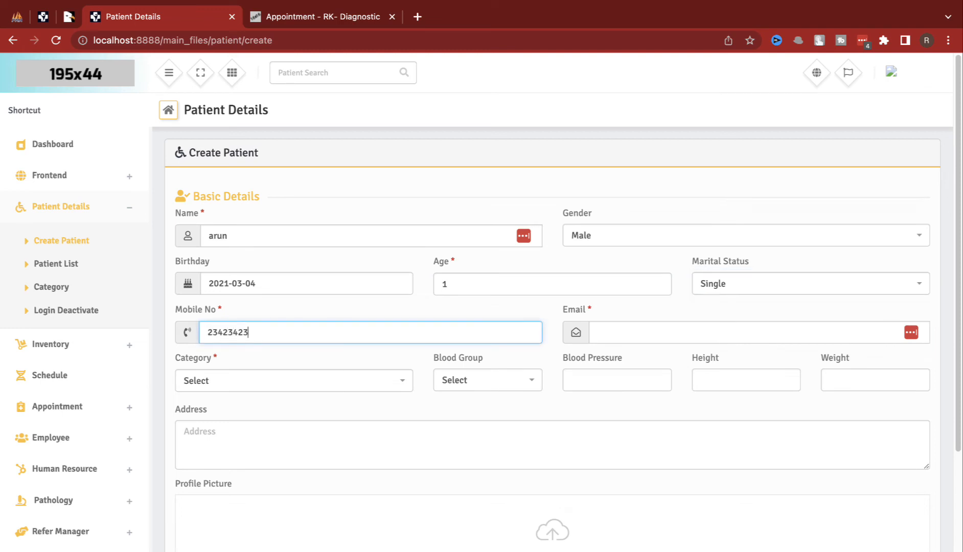
type("4")
key("Tab")
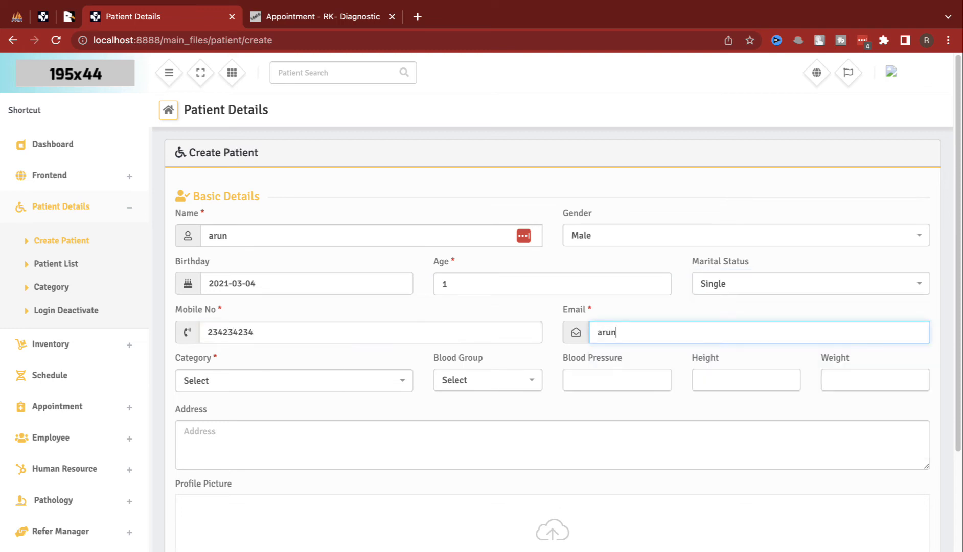
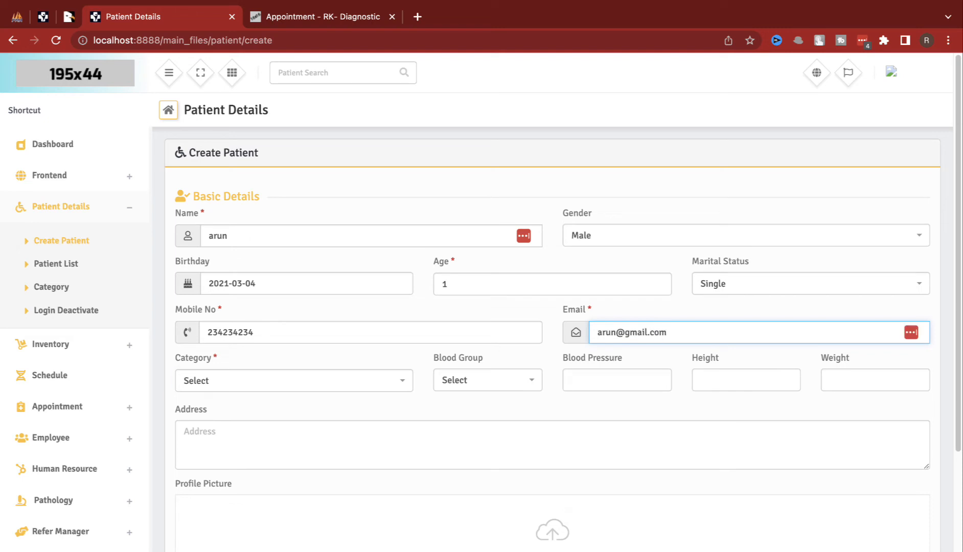
key("Tab")
scroll(562, 301, "down", 1)
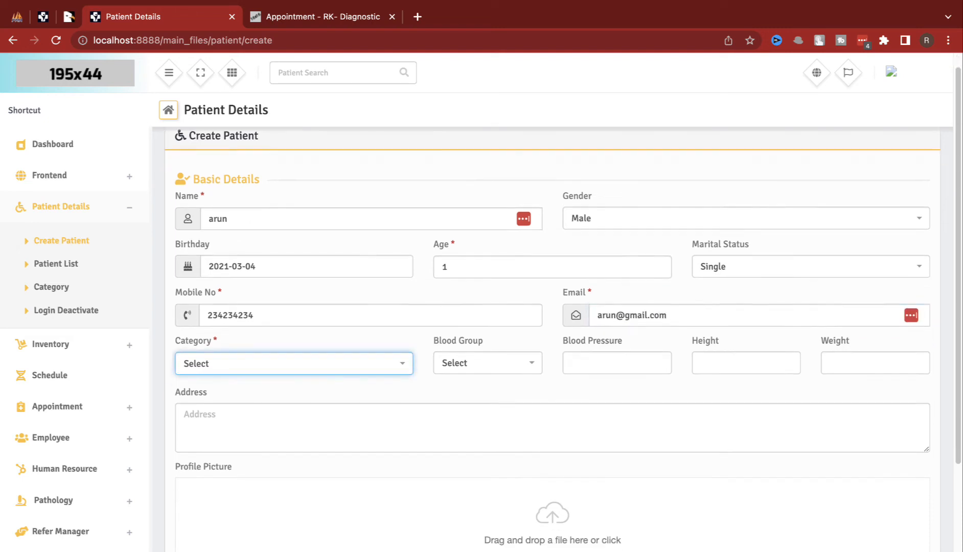
left_click(190, 359)
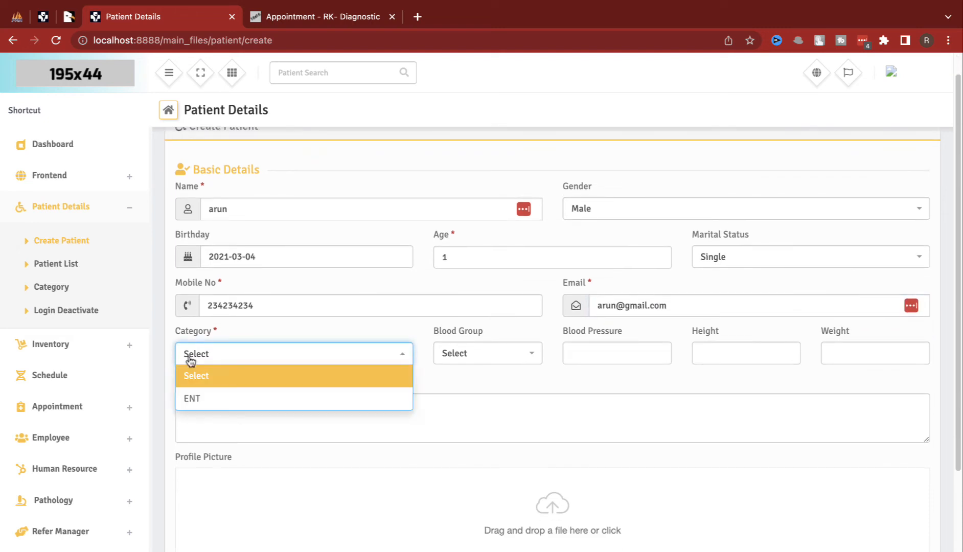
left_click(197, 397)
Step: Enter a login username, a password and its confirmation, then save the patient
scroll(240, 409, "down", 4)
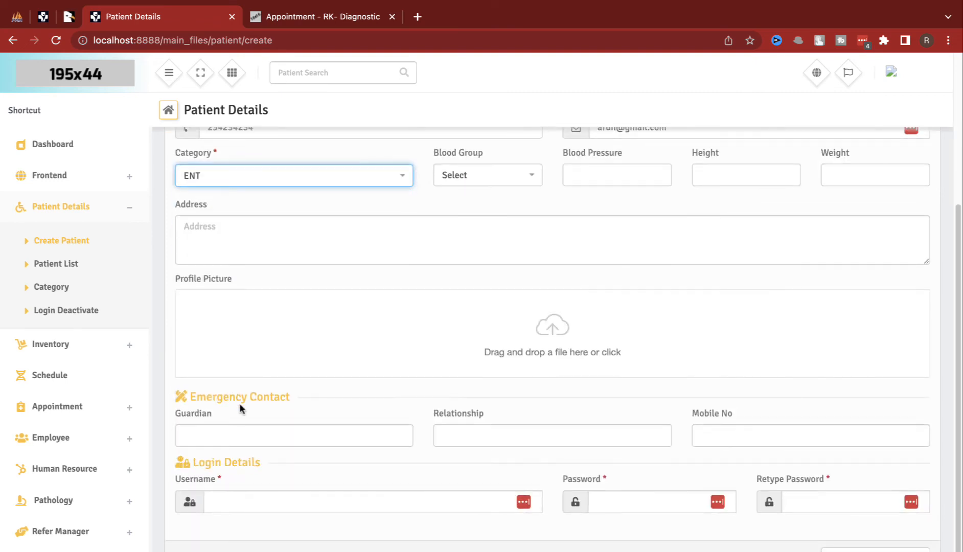
left_click(307, 505)
type("arun")
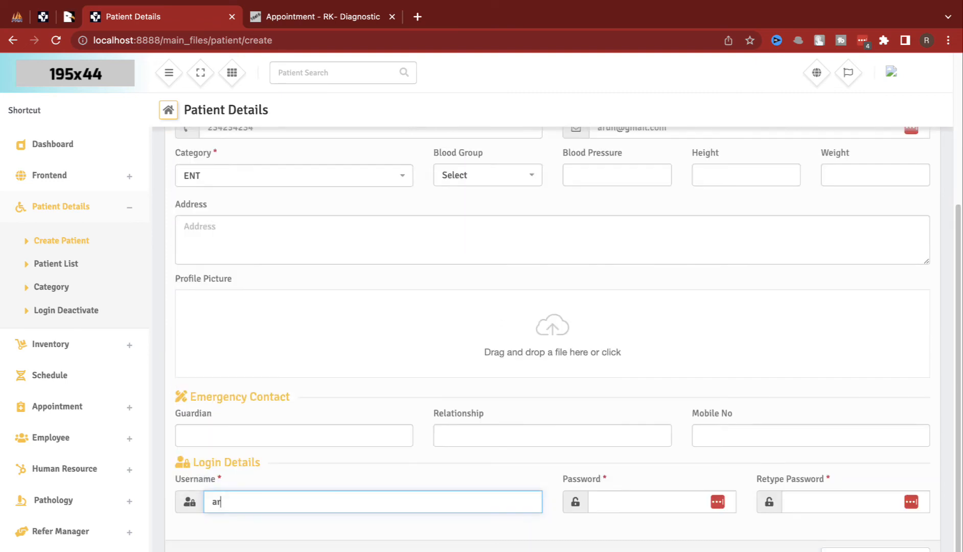
key("Tab")
type("12")
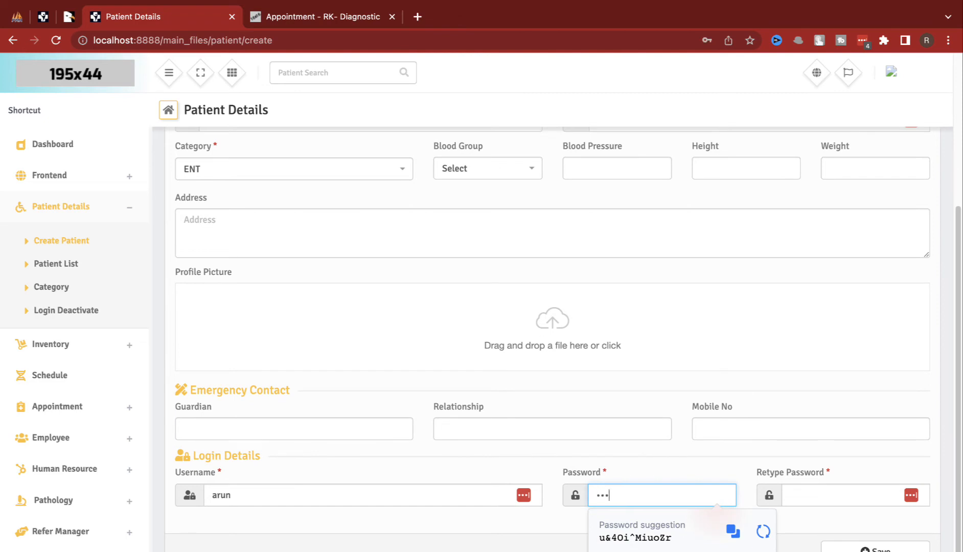
type("345")
key("Tab")
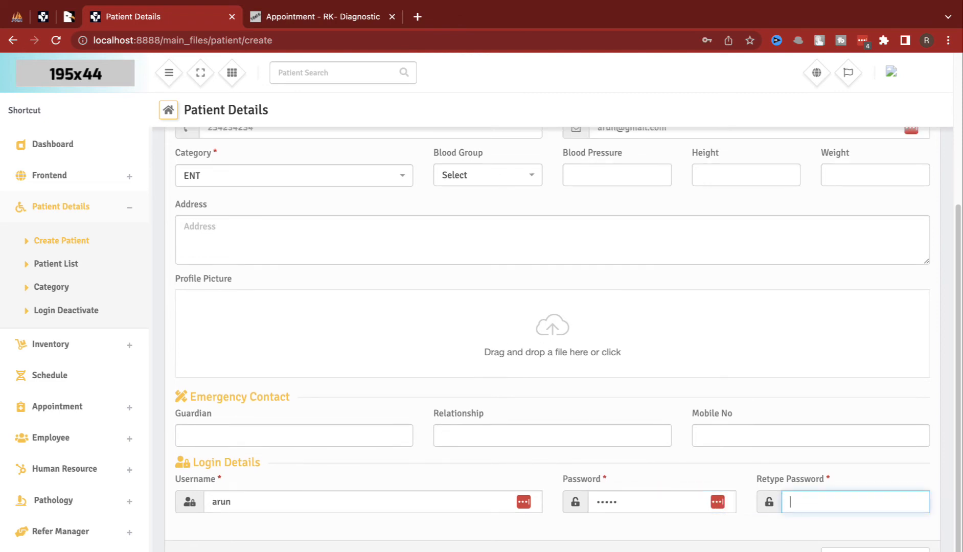
type("12")
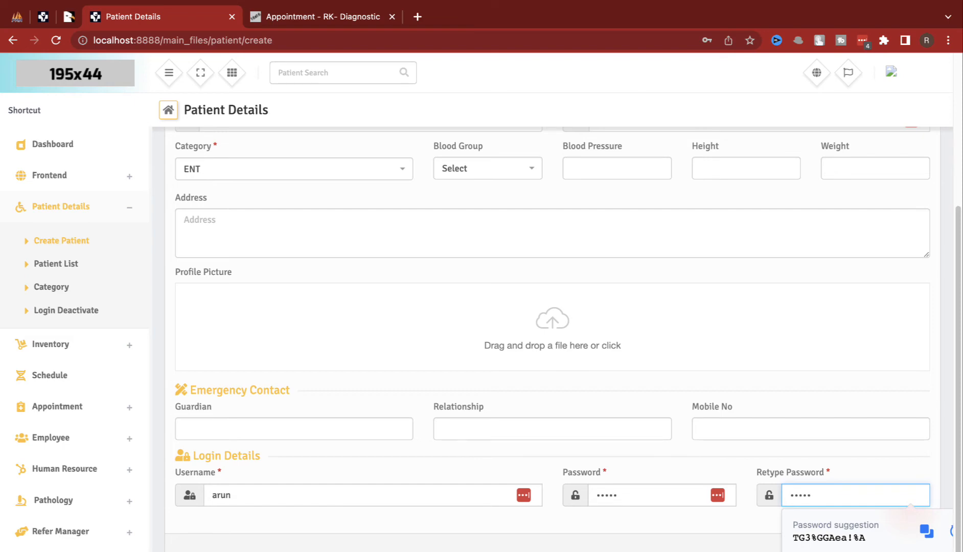
type("345")
key("Return")
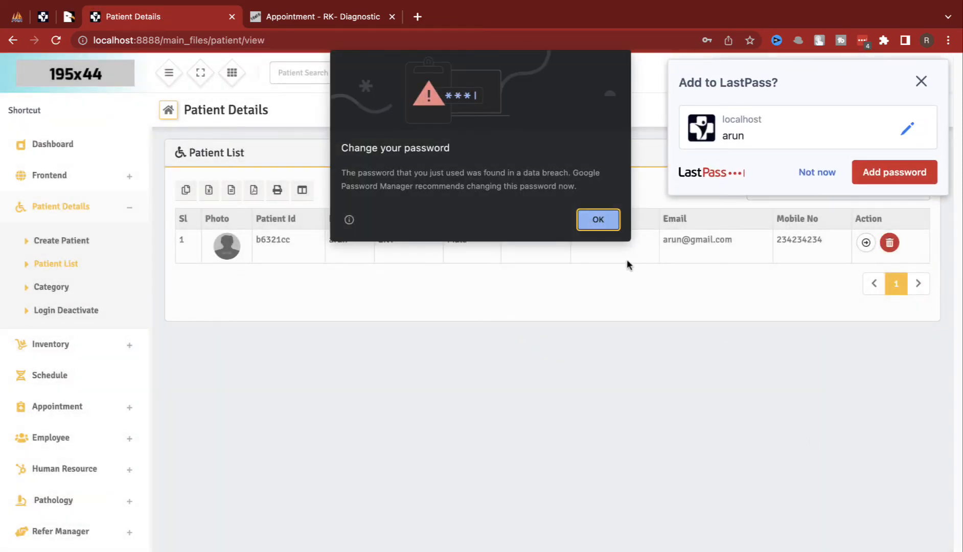
Step: Dismiss the password pop-ups, inspect the new patient's row, and open Login Deactivate
left_click(578, 219)
left_click(800, 176)
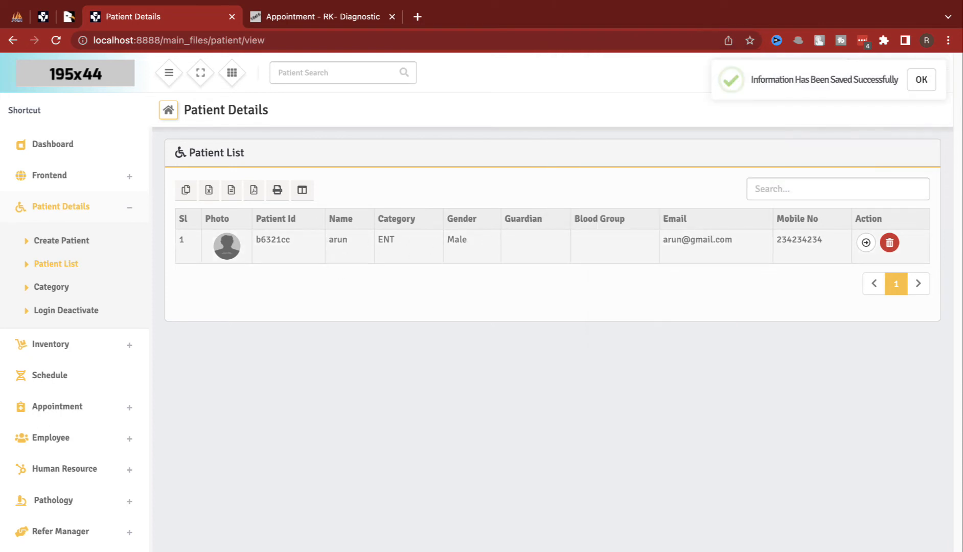
left_click_drag(242, 247, 662, 276)
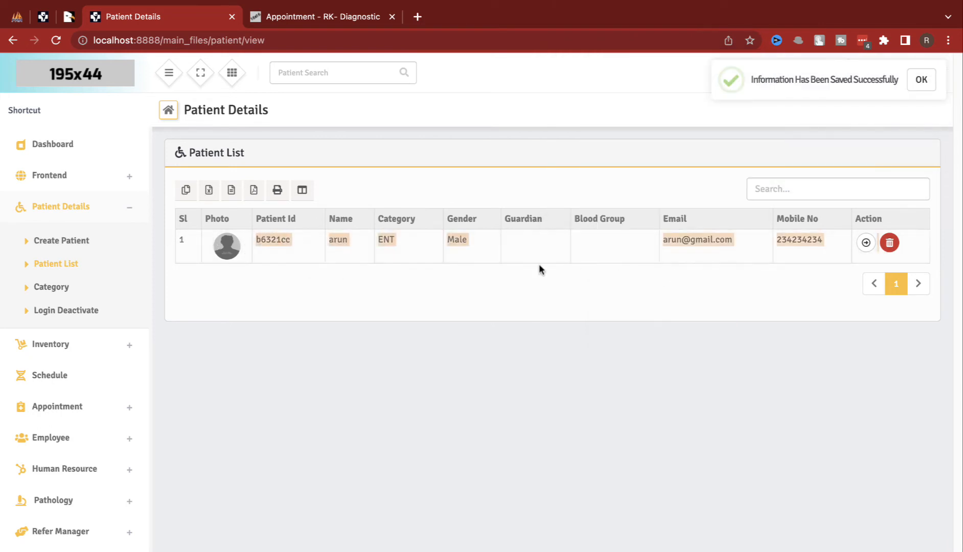
double_click(279, 239)
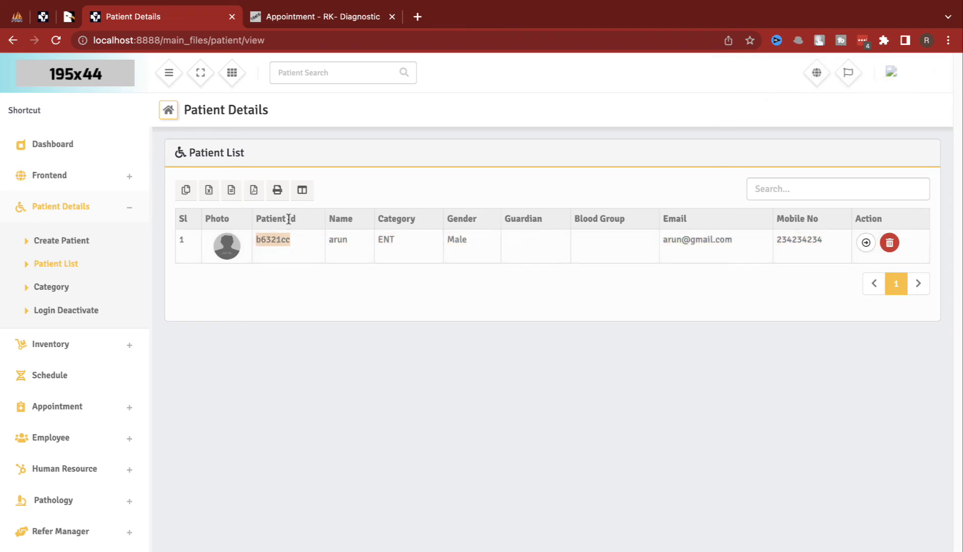
left_click(89, 286)
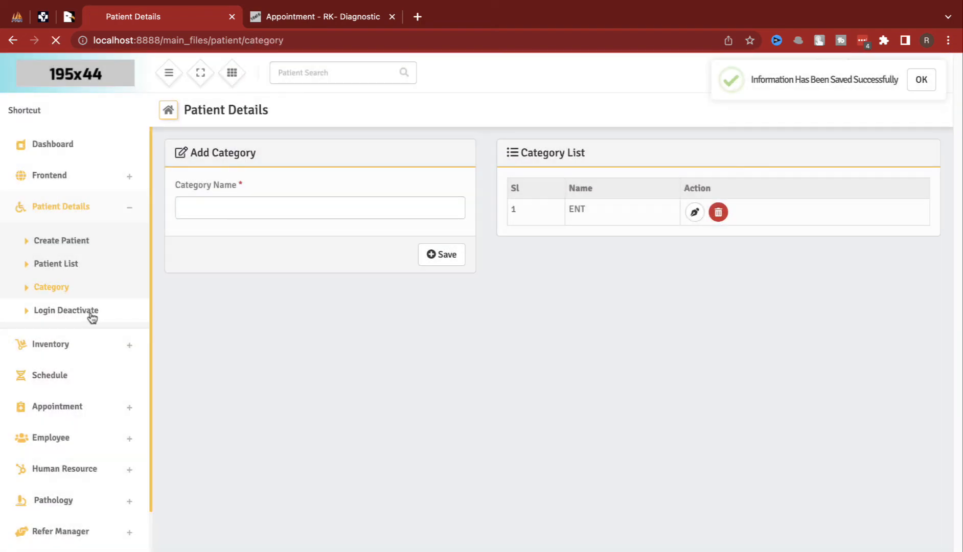
left_click(92, 312)
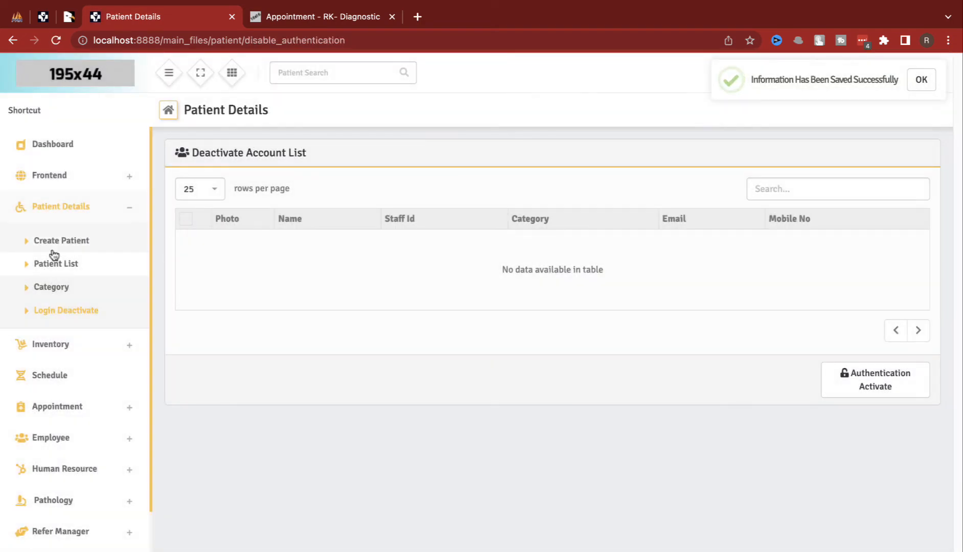
Step: View the empty chemical list under Inventory > Chemical
left_click(57, 343)
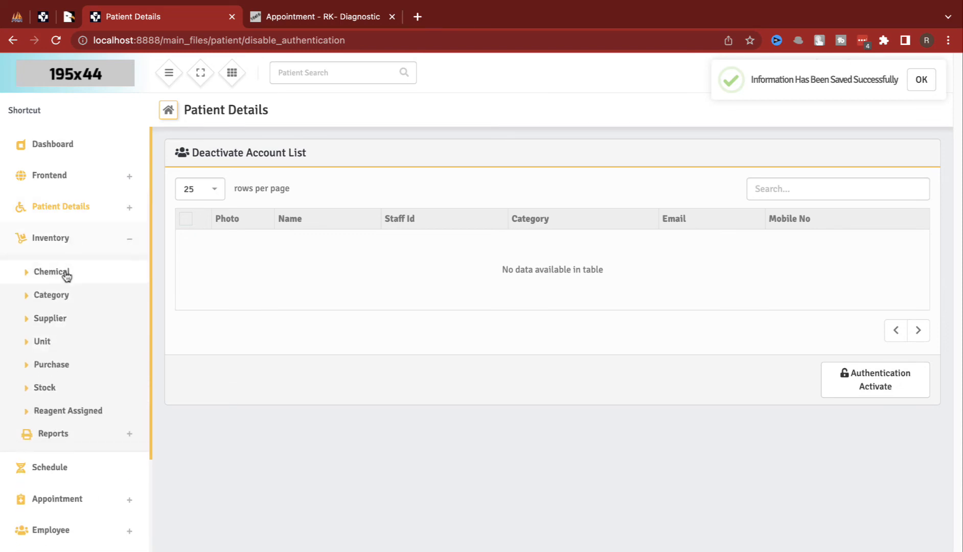
left_click(67, 275)
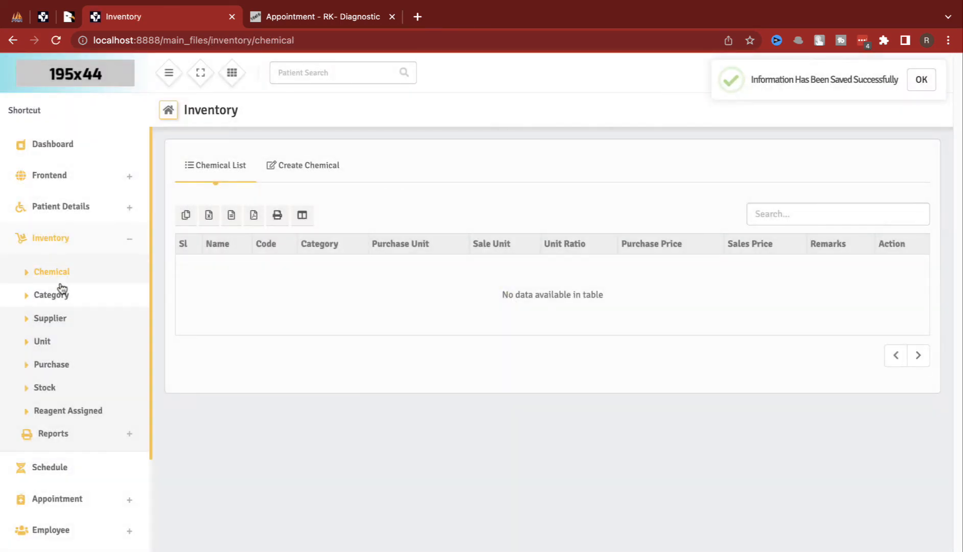
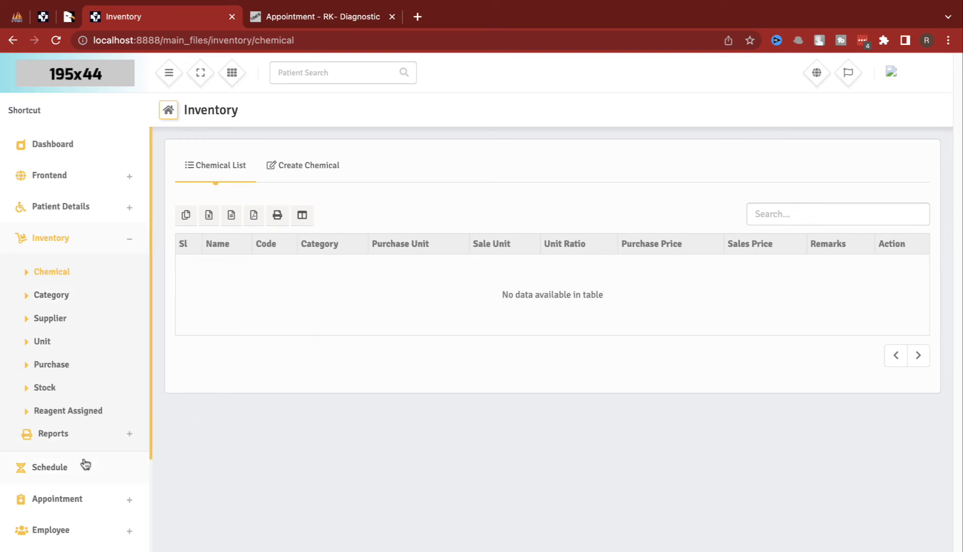
Step: Open the Add Department page from the Employee section of the sidebar
scroll(85, 464, "down", 3)
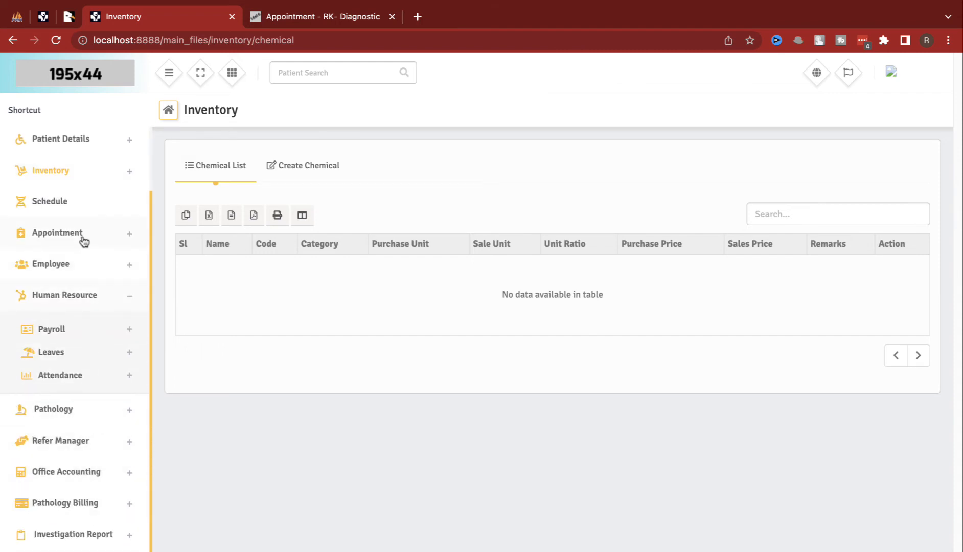
left_click(78, 264)
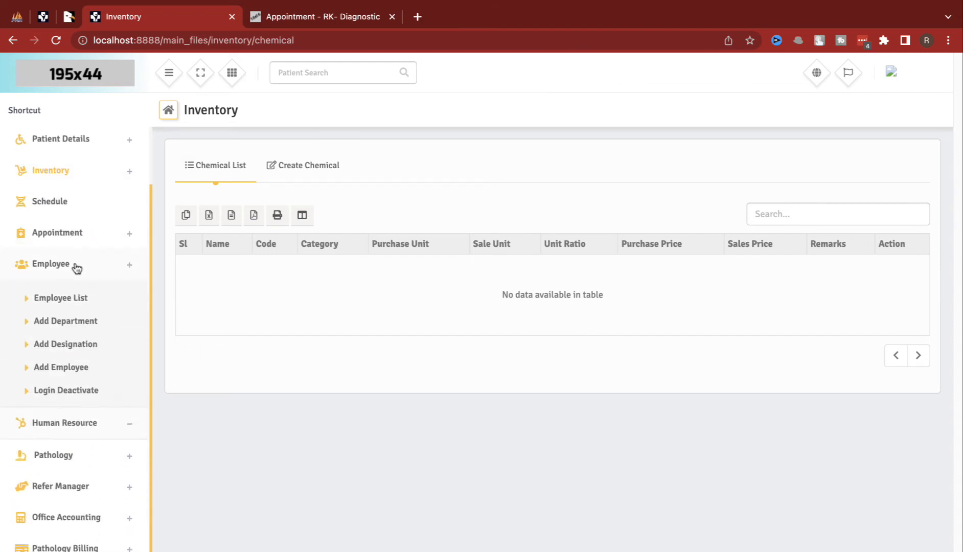
left_click(66, 321)
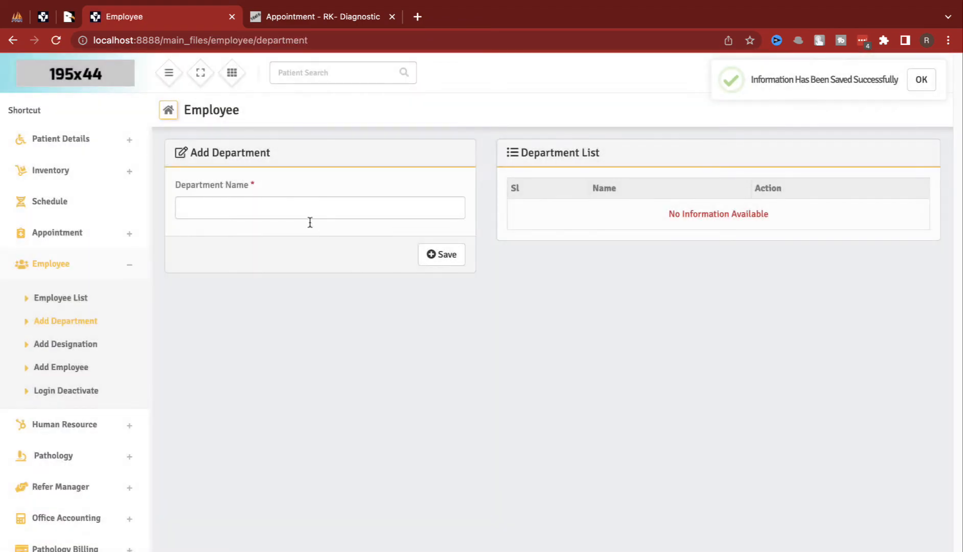
Step: Save an ENT department, then save a 'docter' entry on the Add Designation page
left_click(307, 215)
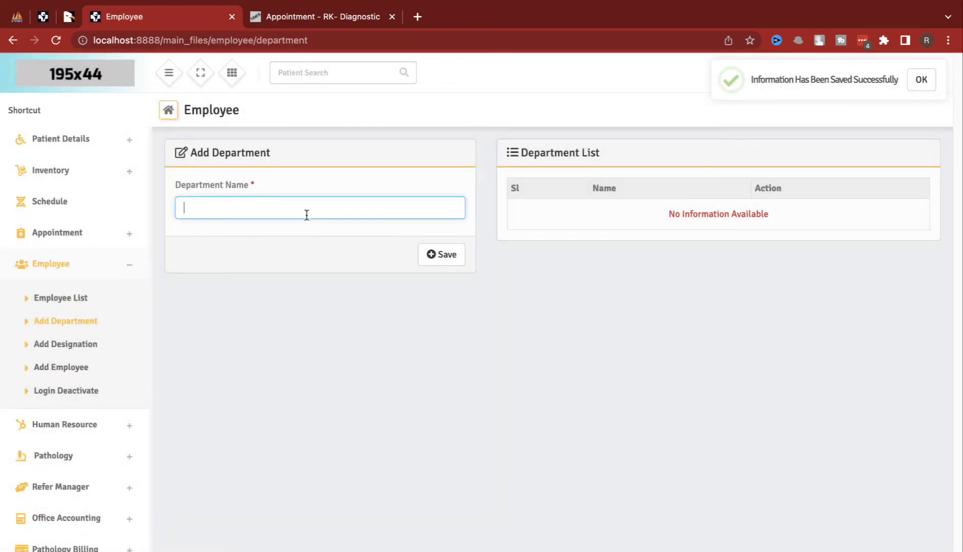
left_click(450, 256)
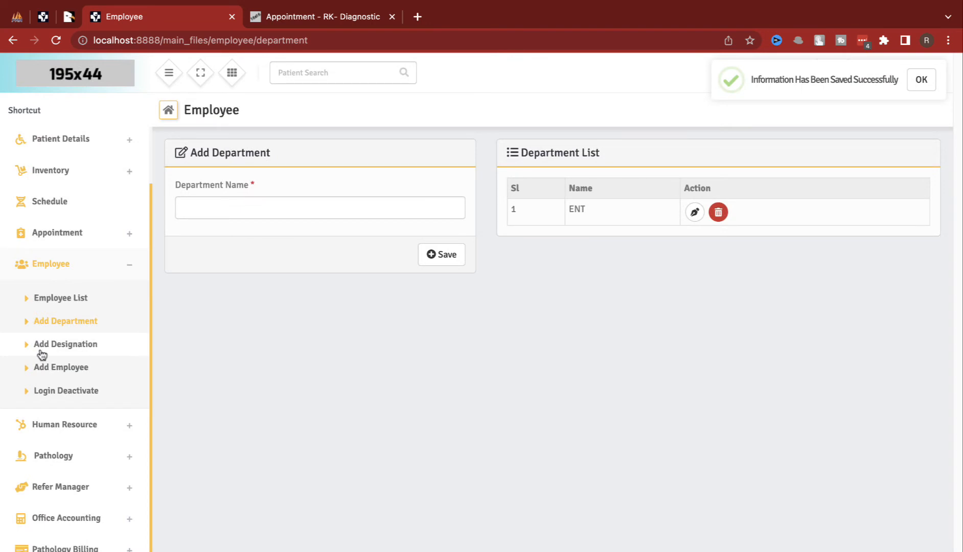
left_click(42, 353)
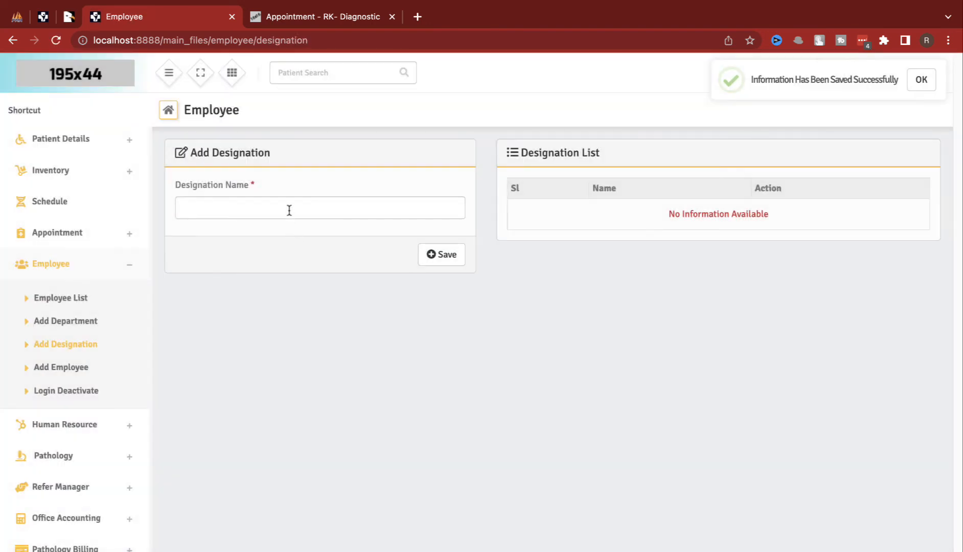
left_click(289, 210)
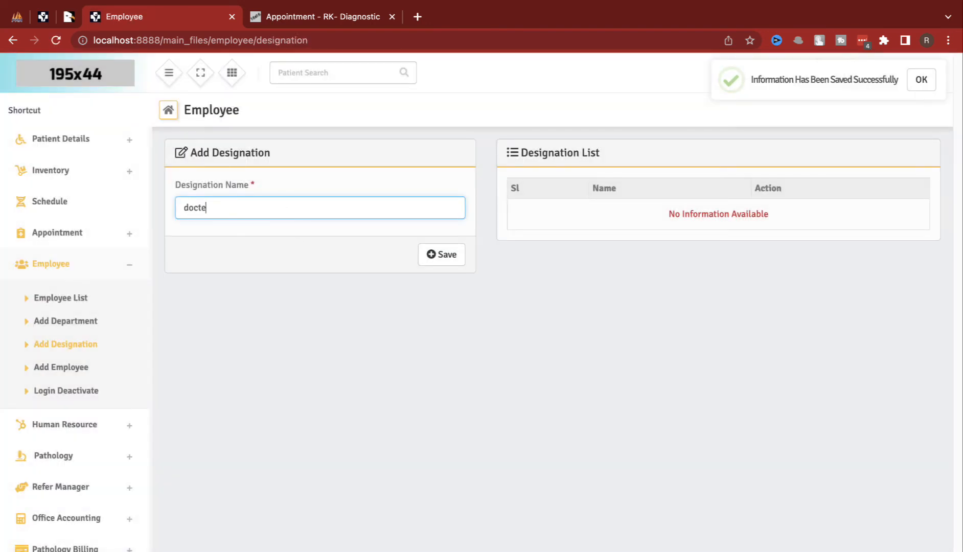
left_click(441, 254)
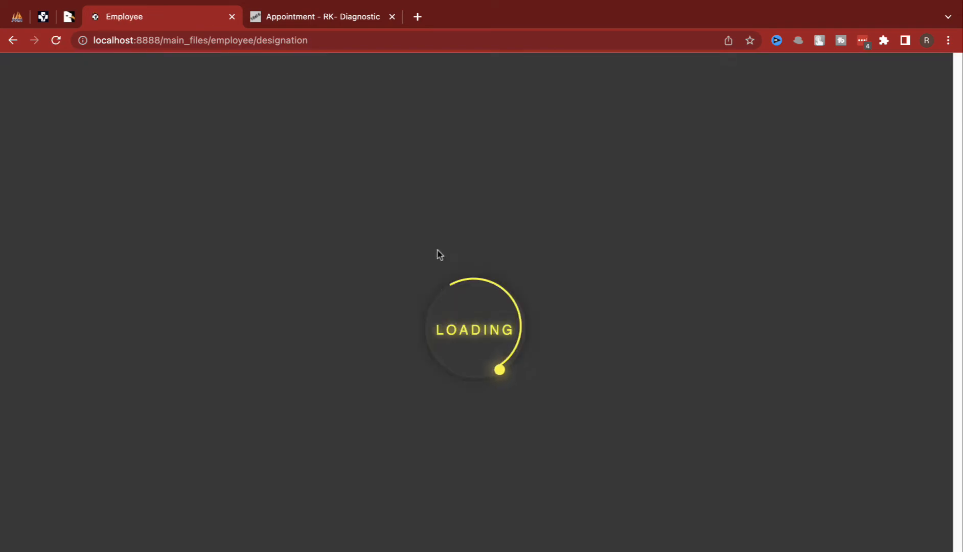
Step: Start a new employee with their name, Female gender, mobile number and e-mail address
left_click(94, 364)
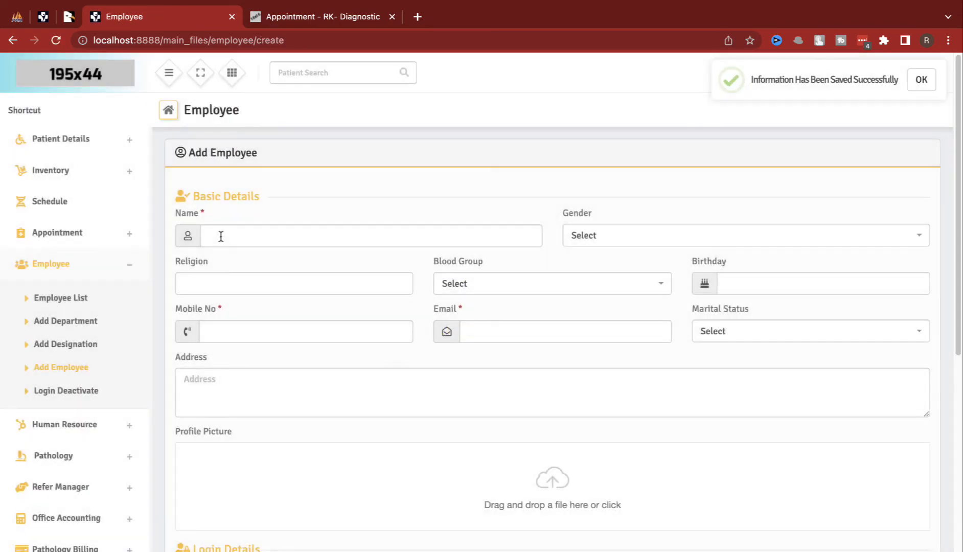
left_click(221, 236)
type("neha")
key("Tab")
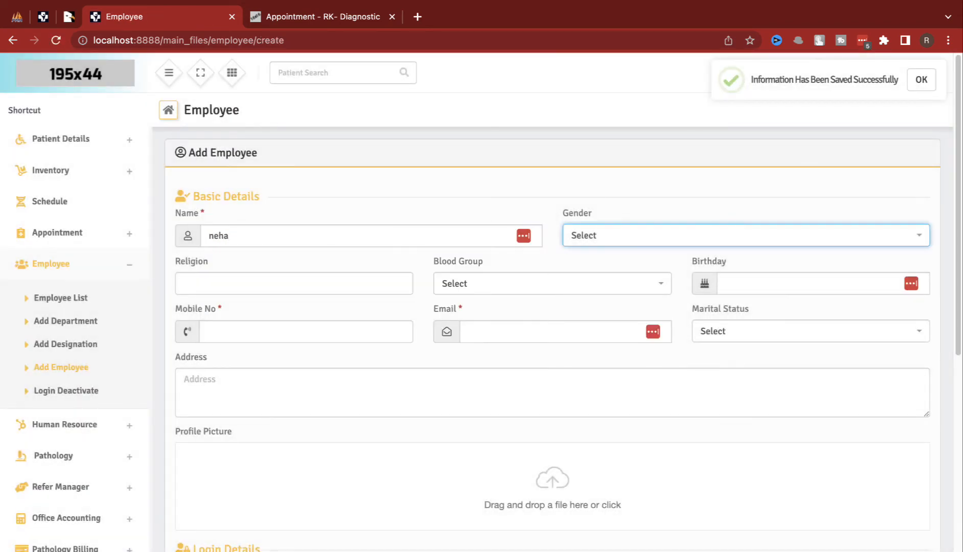
left_click(564, 238)
left_click(597, 307)
left_click(334, 331)
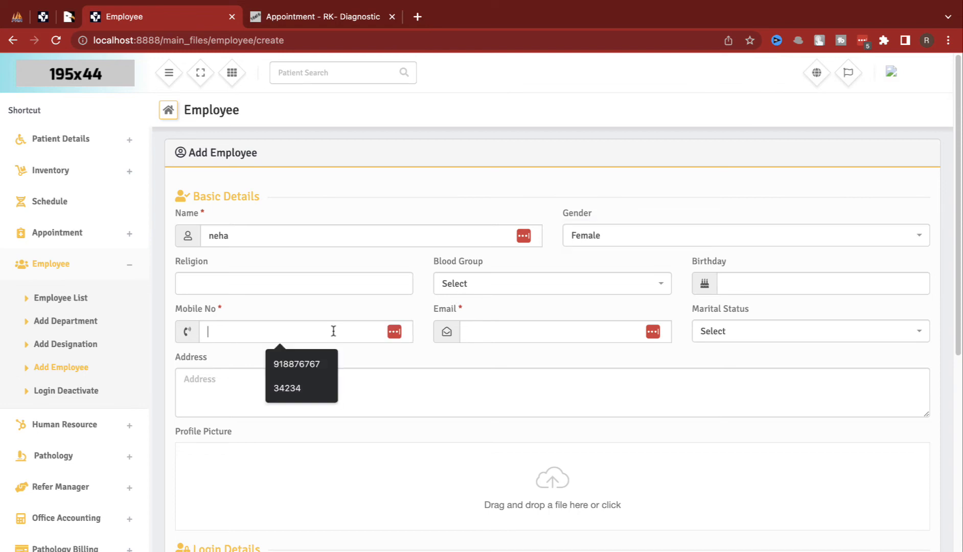
type("233123123")
left_click(500, 333)
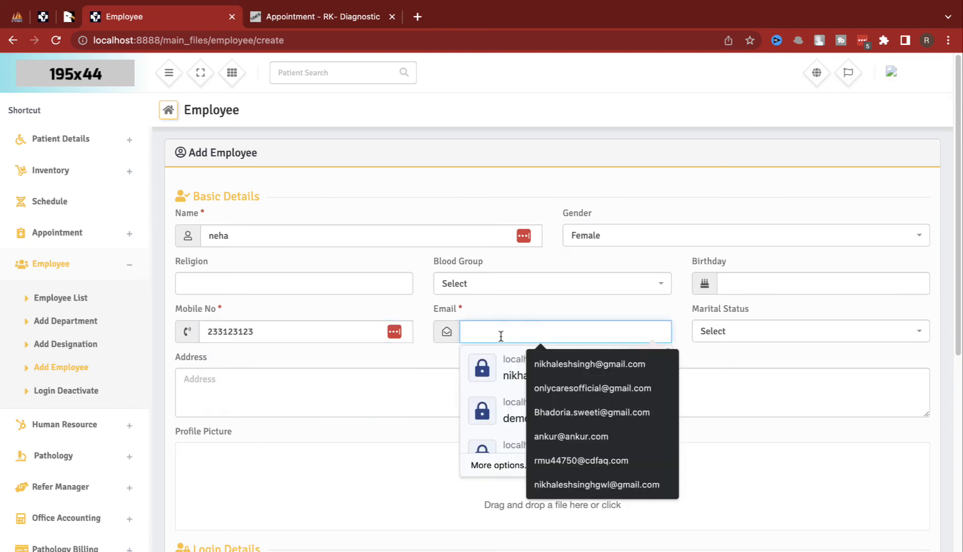
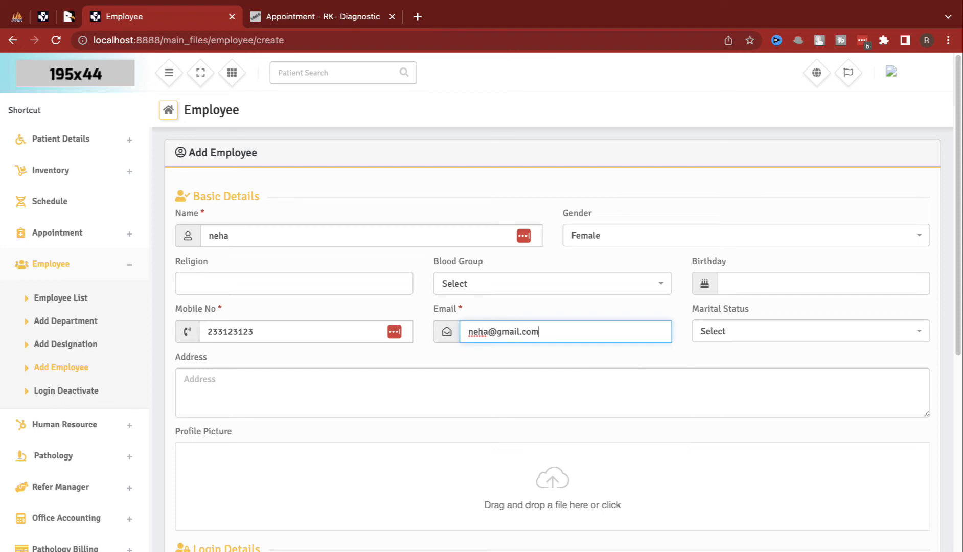
key("Tab")
Step: Enter the employee's login username, password and password confirmation
scroll(392, 466, "down", 2)
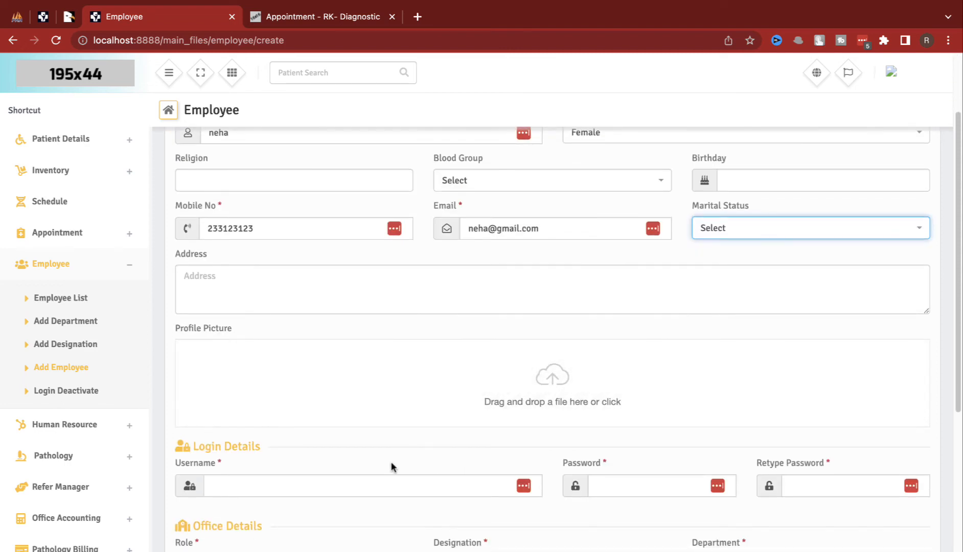
left_click(362, 483)
type("neha")
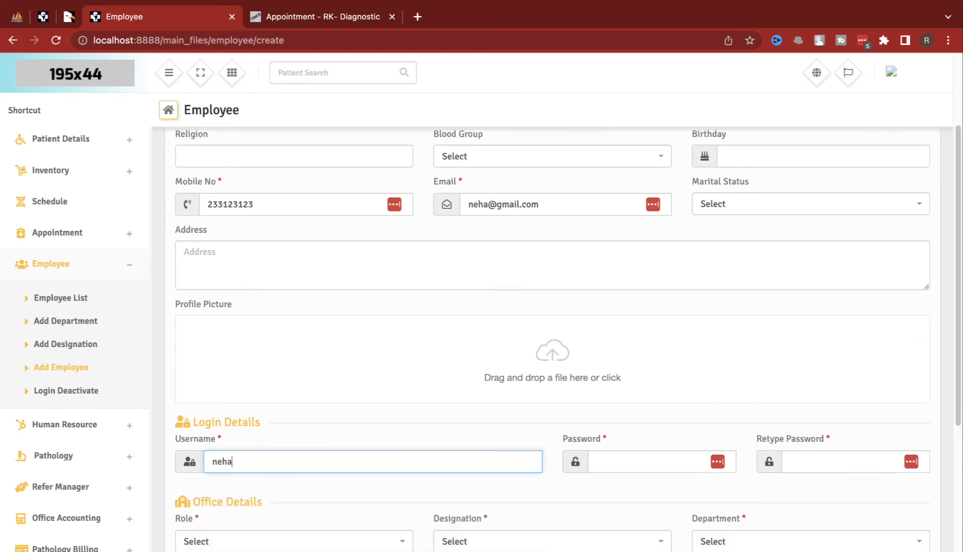
key("Tab")
type("••")
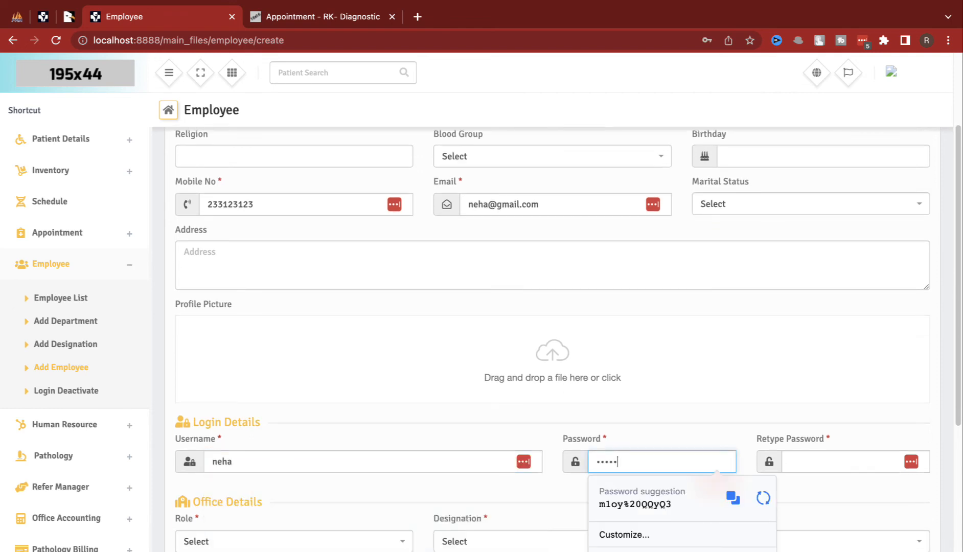
key("Tab")
type("••")
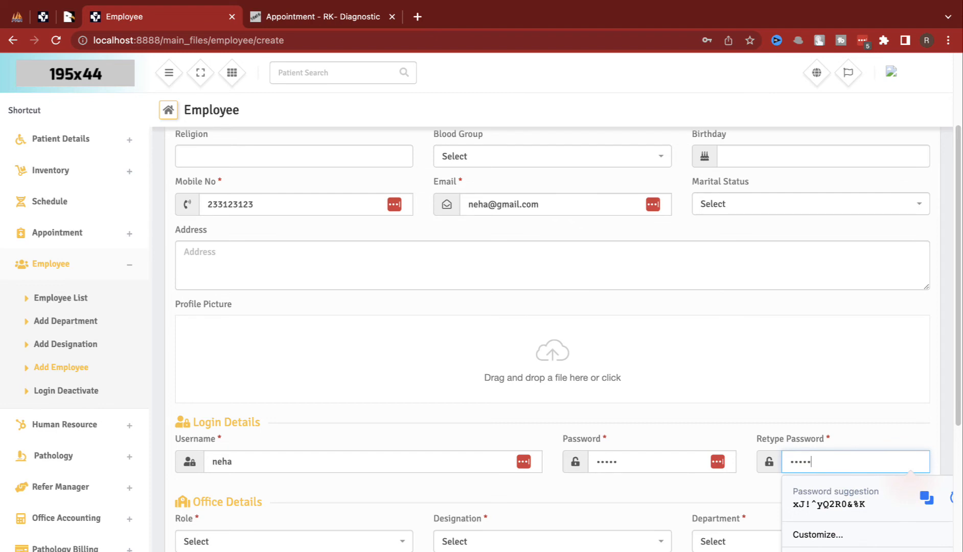
Step: Set role Doctor, designation docter, department ENT and joining date 2022-09-01
scroll(323, 471, "down", 2)
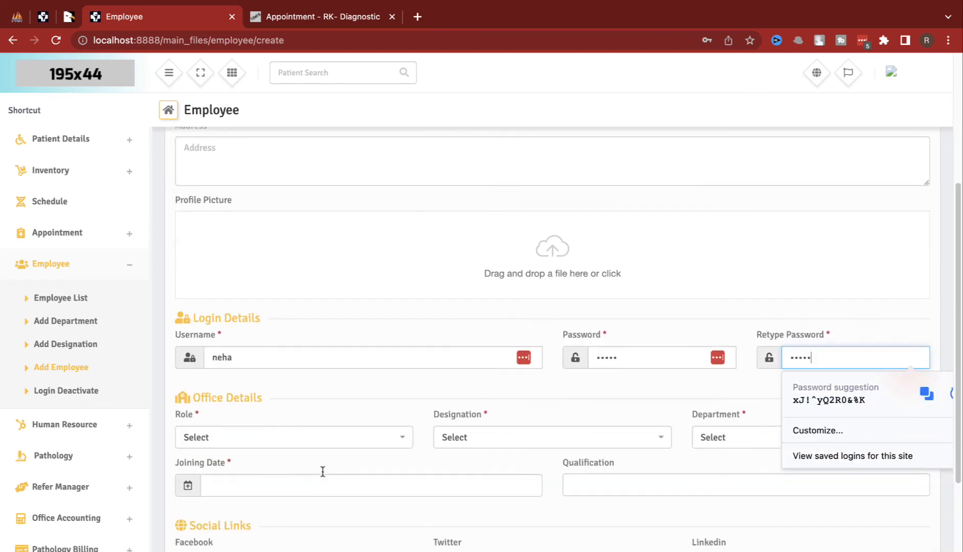
left_click(236, 444)
left_click(225, 501)
left_click(486, 441)
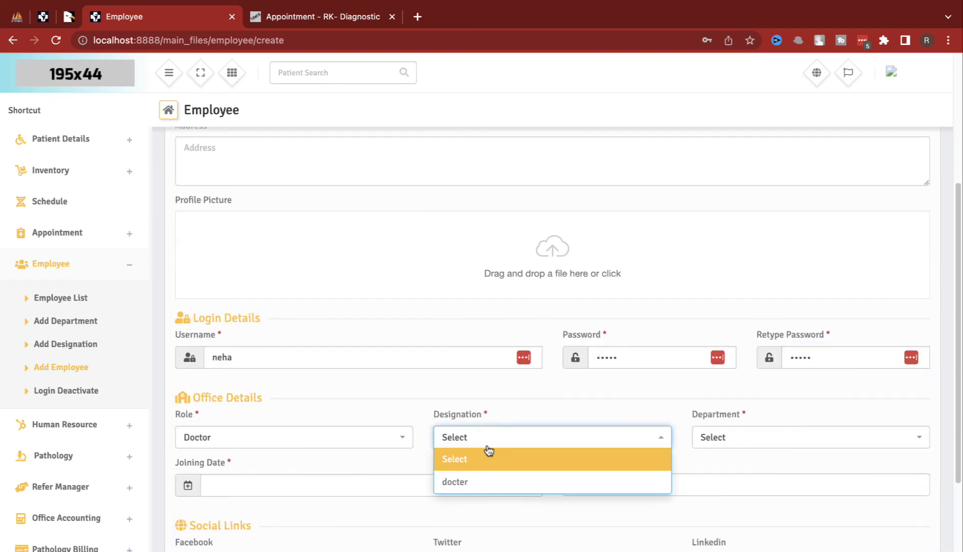
left_click(526, 480)
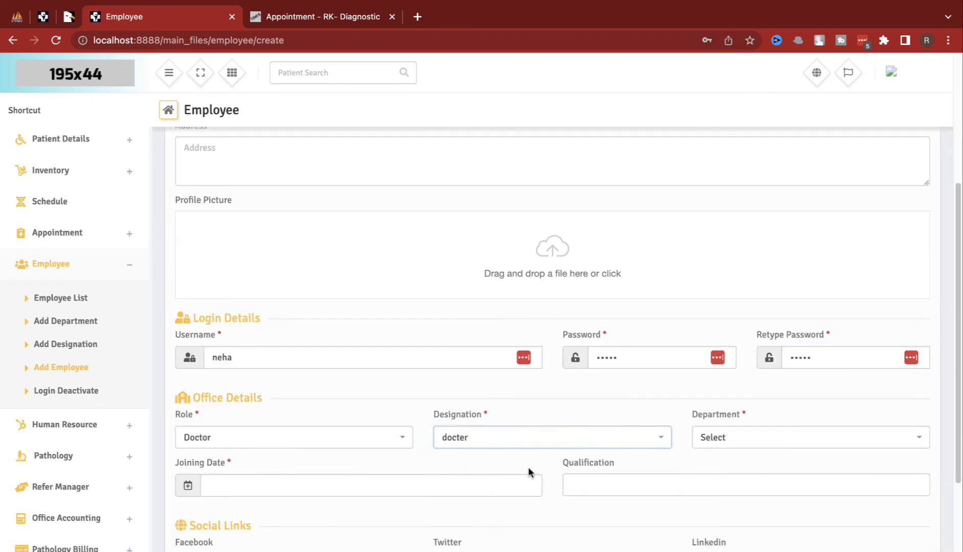
left_click(746, 441)
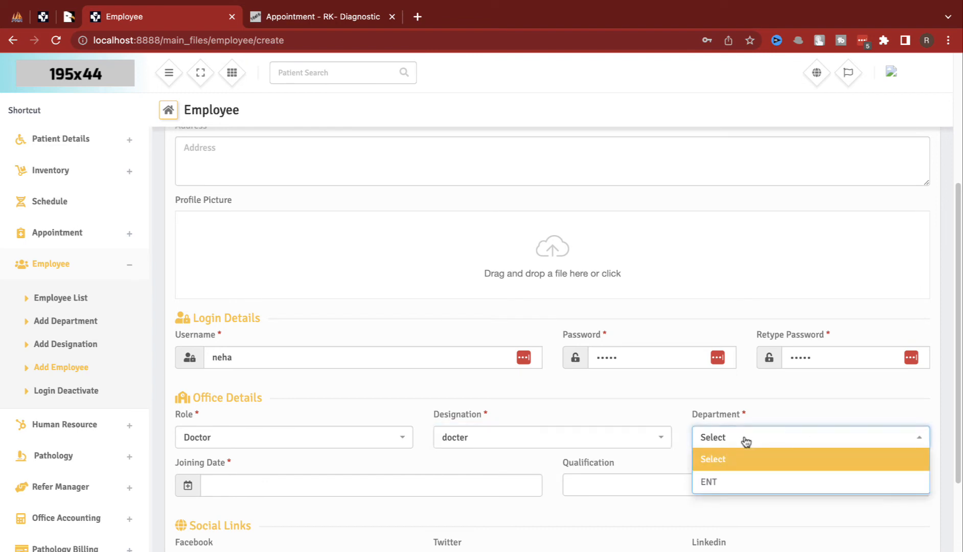
left_click(730, 478)
left_click(388, 478)
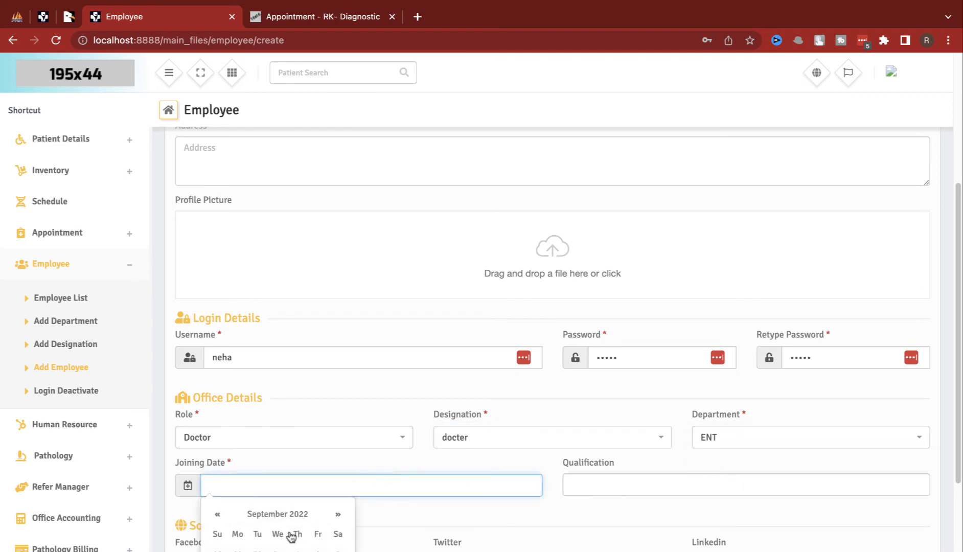
left_click(303, 550)
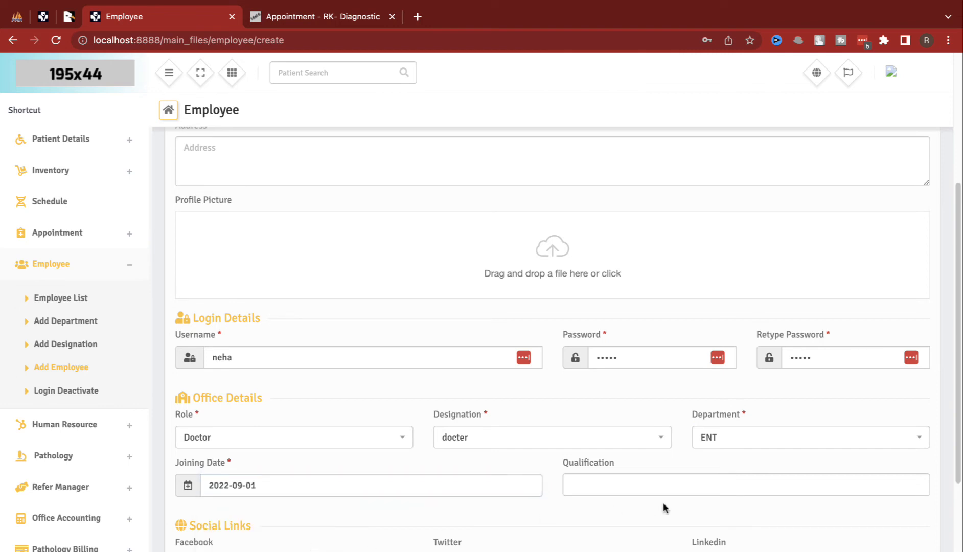
Step: Skip bank details and save the employee, then go to the Employee List
scroll(664, 506, "down", 4)
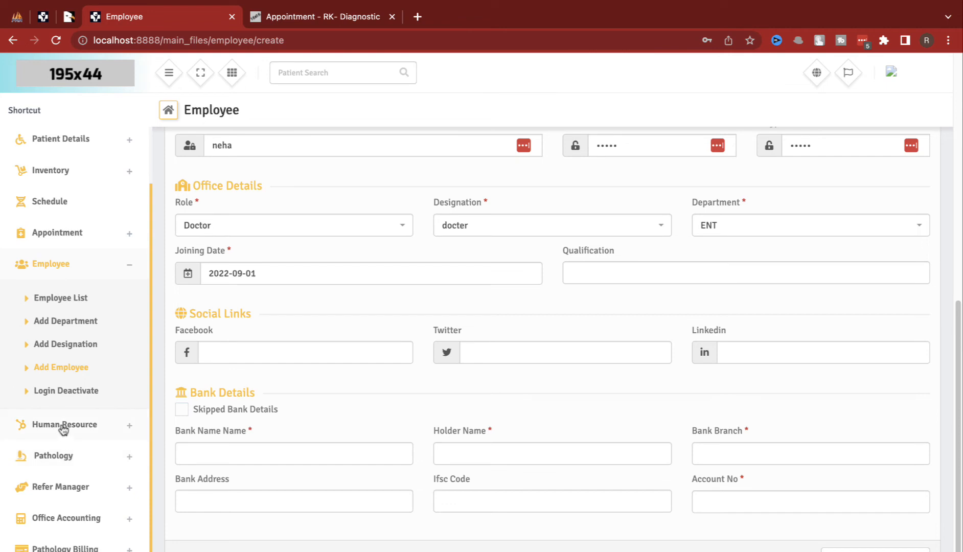
left_click(266, 416)
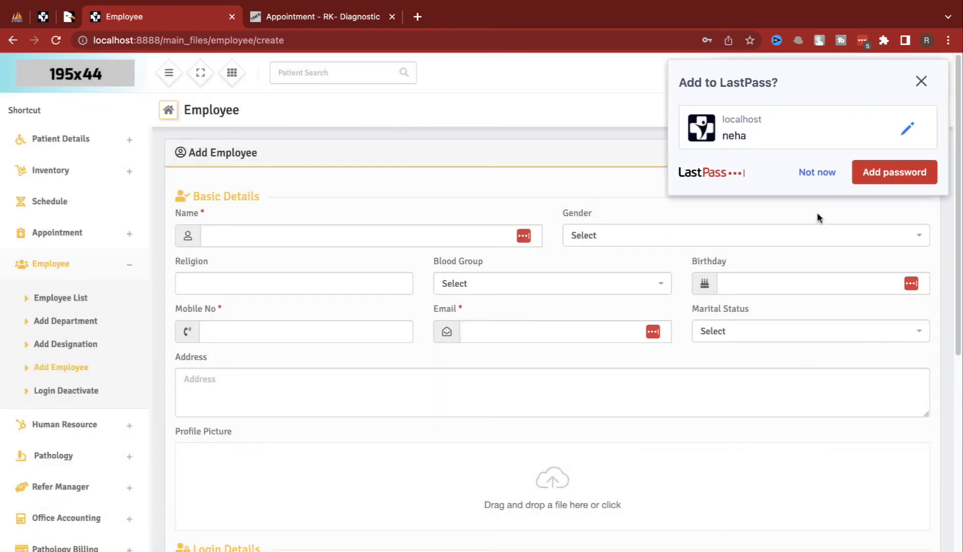
left_click(808, 179)
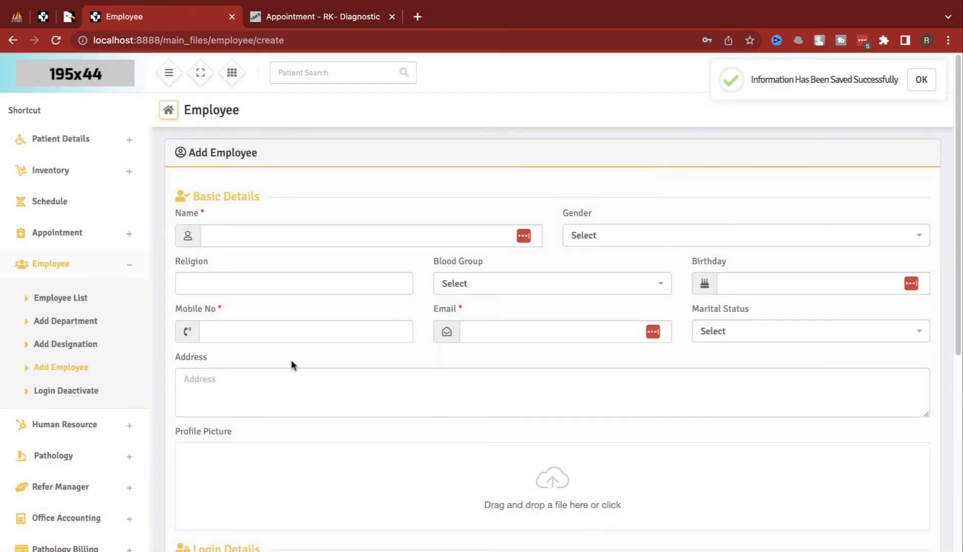
scroll(291, 360, "down", 8)
scroll(134, 372, "up", 1)
left_click(77, 319)
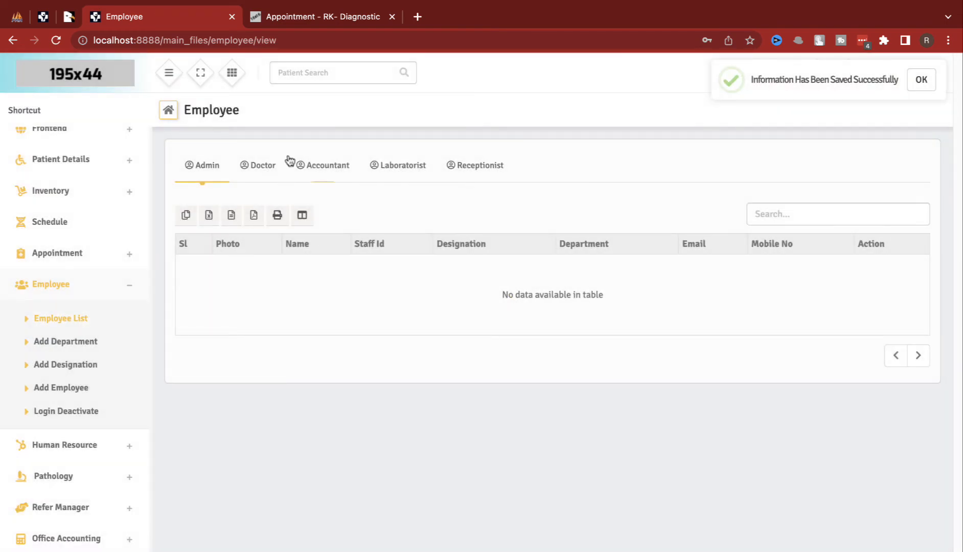
Step: Confirm the ENT doctor appears under the Doctor tab, then open the Schedule page
left_click(289, 162)
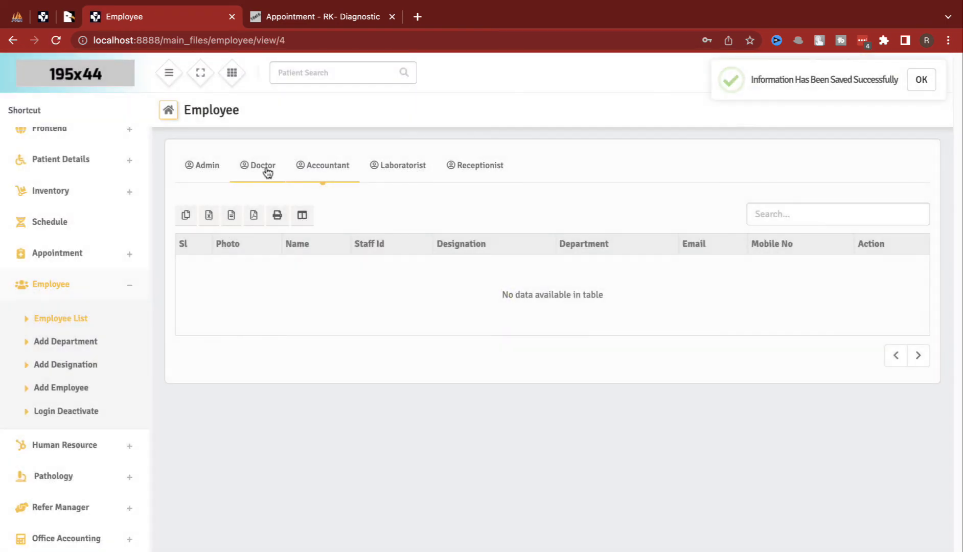
left_click(266, 170)
left_click(283, 169)
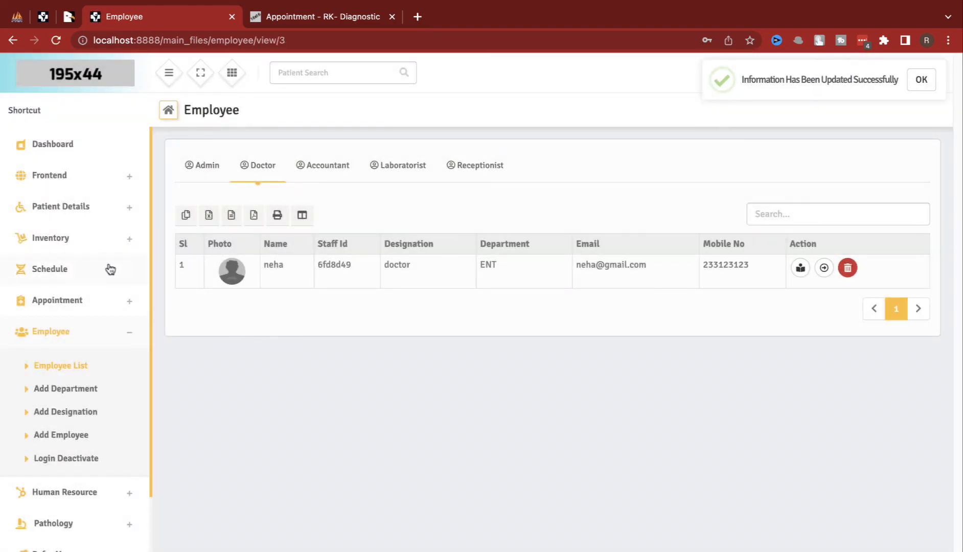
left_click(83, 279)
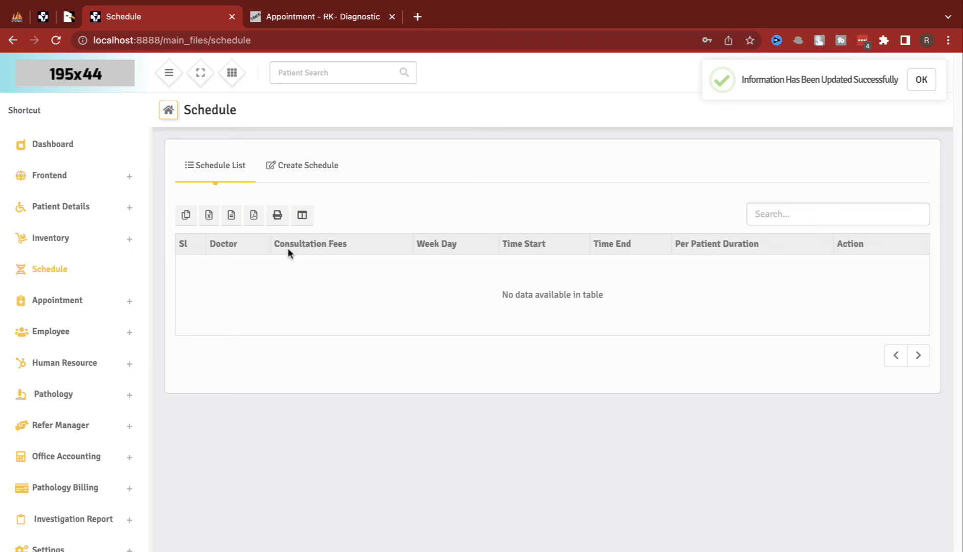
Step: Start a new schedule for the ENT doctor with fee 200 on Saturday
left_click(328, 163)
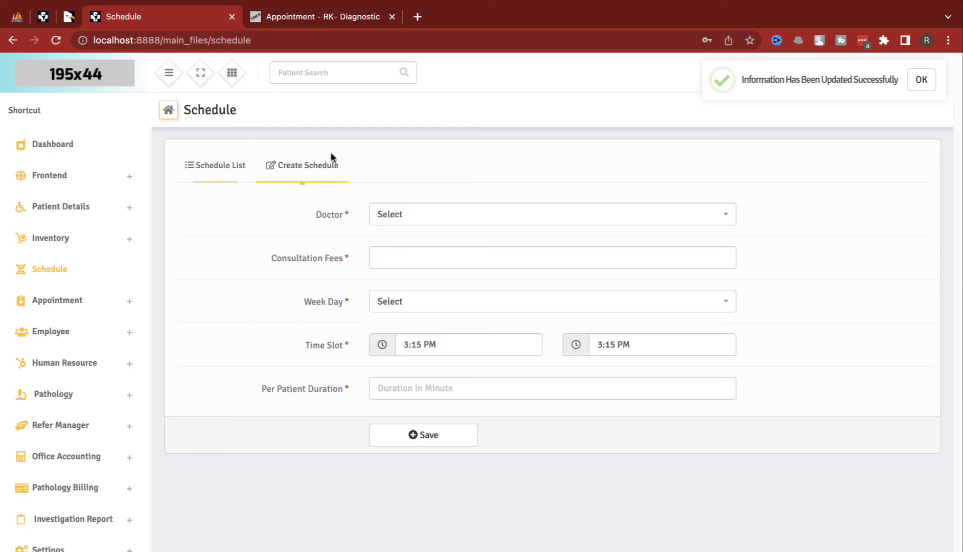
left_click(464, 217)
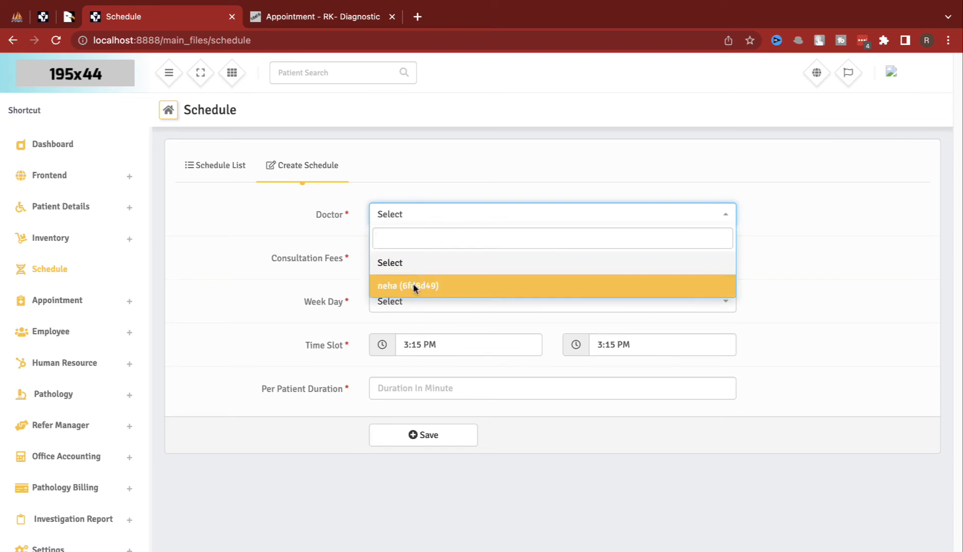
left_click(414, 284)
left_click(414, 256)
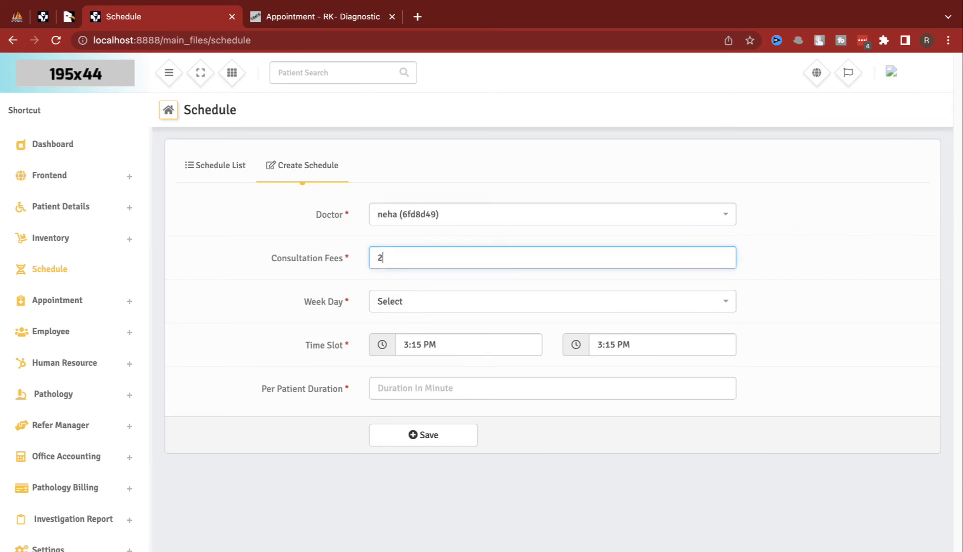
left_click(406, 307)
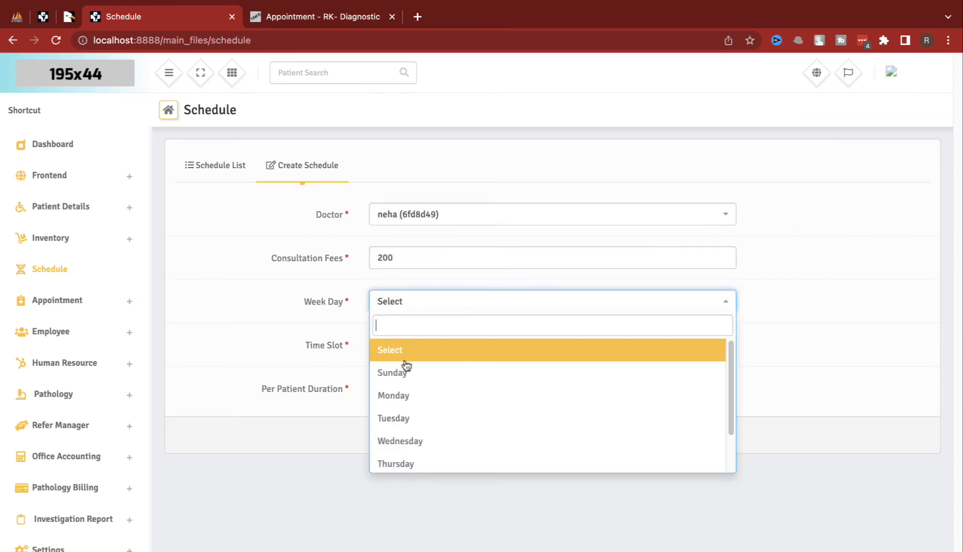
scroll(417, 439, "down", 2)
left_click(413, 461)
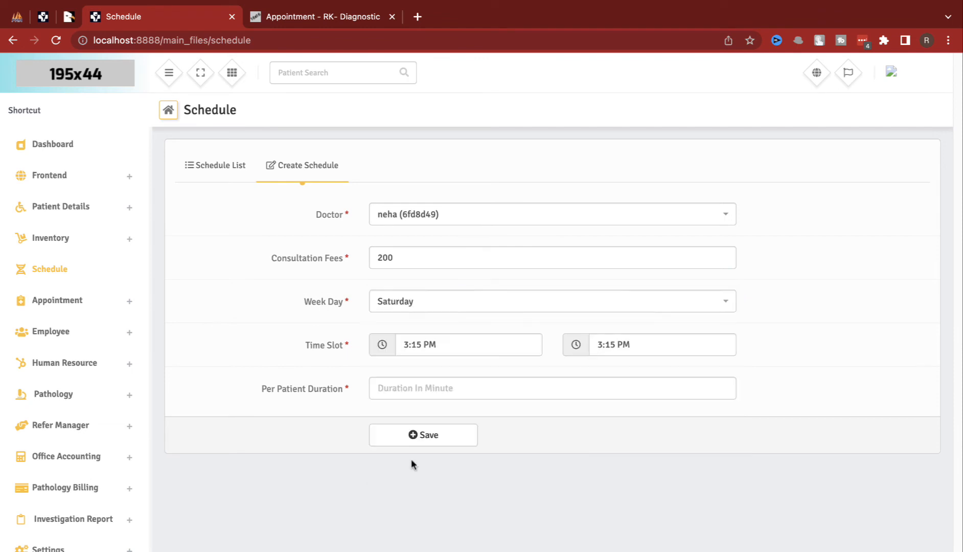
Step: Set the schedule time to 3:15–4:15 PM with 4 minutes per patient and save
left_click(423, 344)
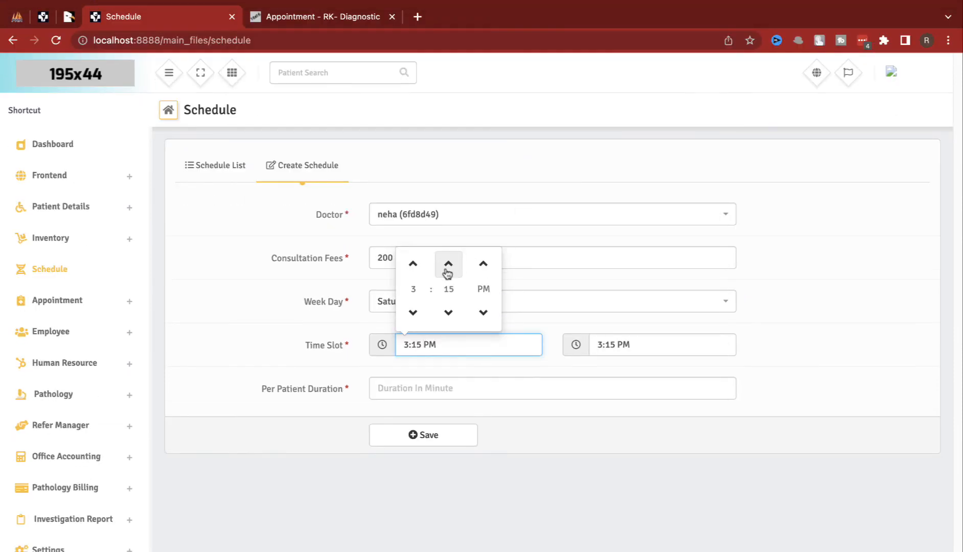
left_click(609, 344)
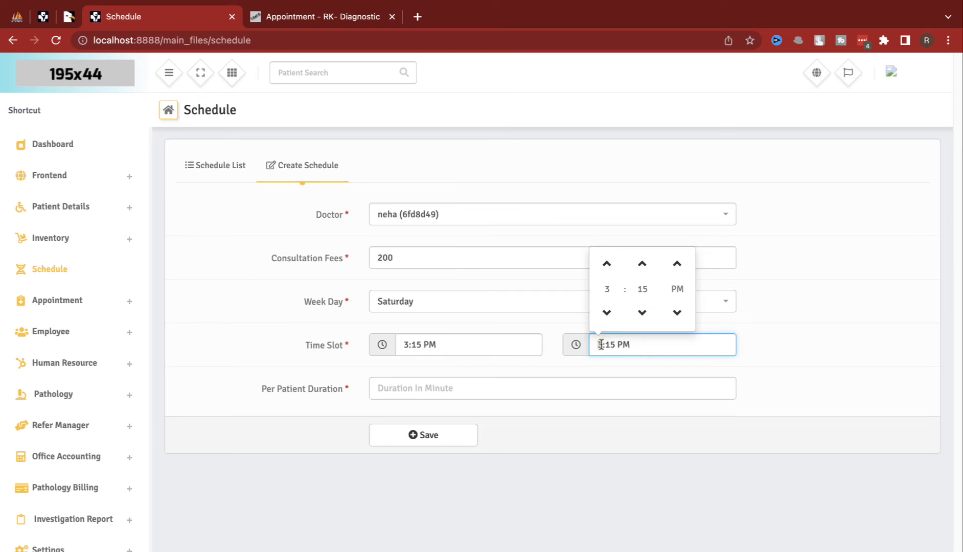
left_click(501, 386)
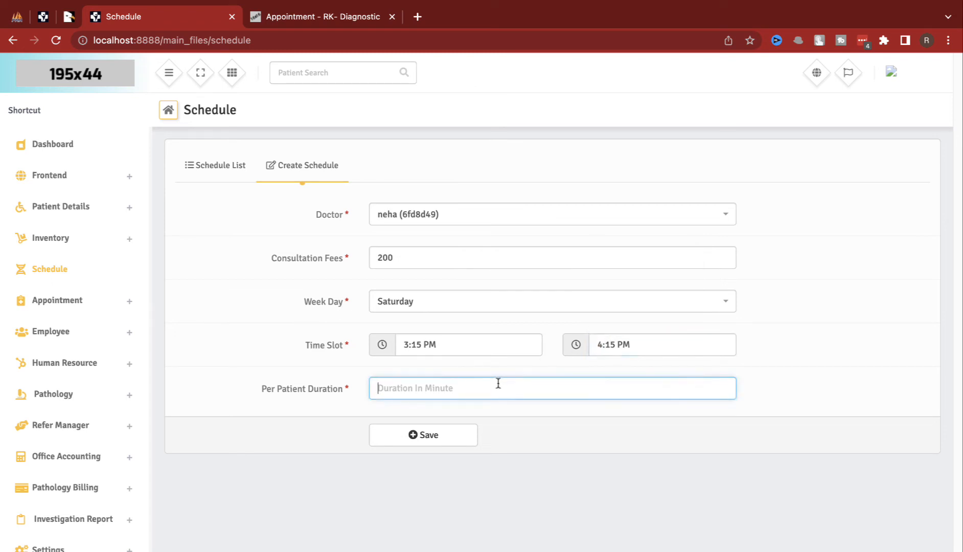
type("4")
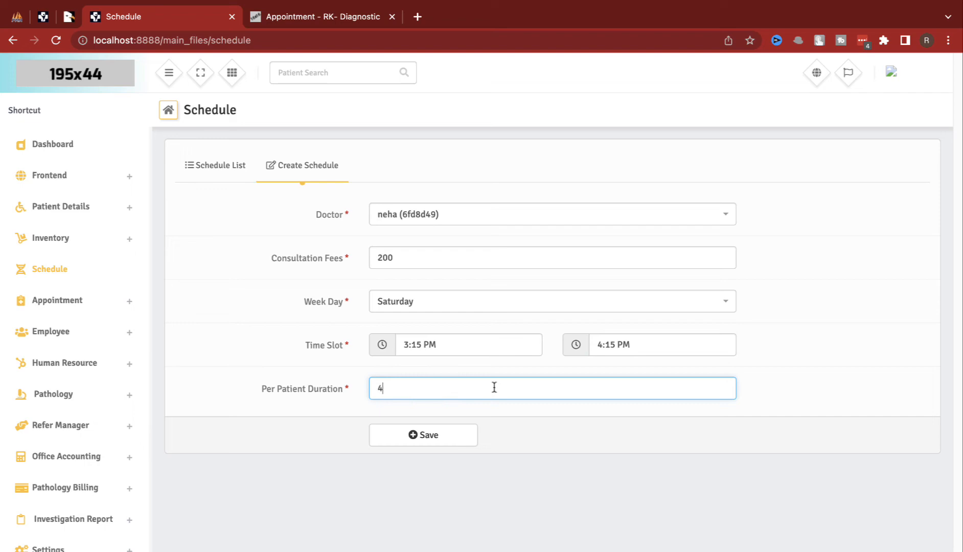
left_click(416, 436)
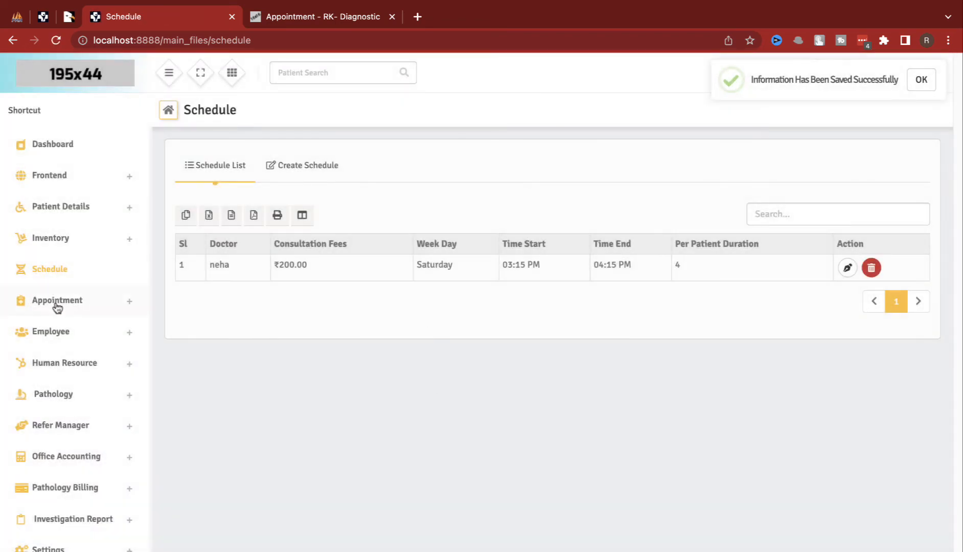
Step: Start a new appointment for the existing patient with the ENT doctor
left_click(57, 305)
left_click(66, 338)
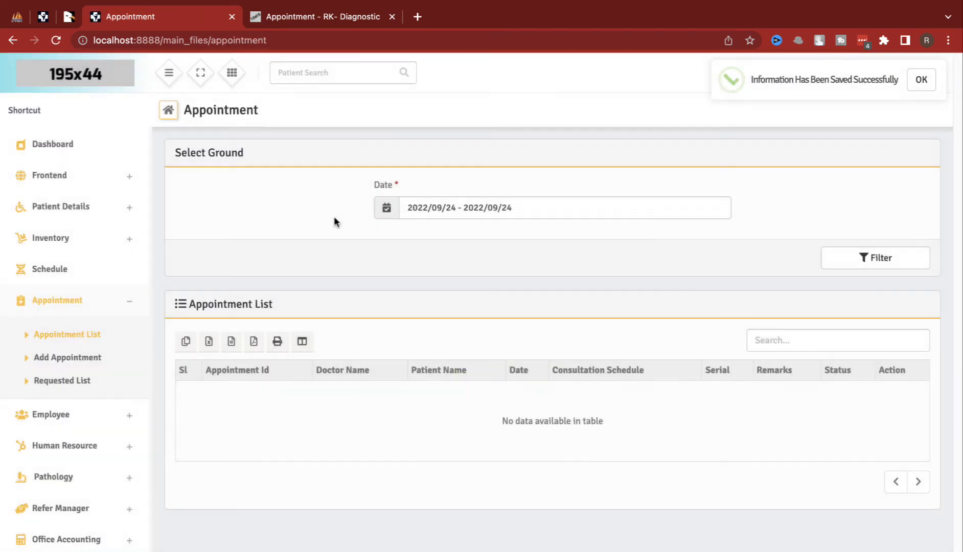
left_click(117, 358)
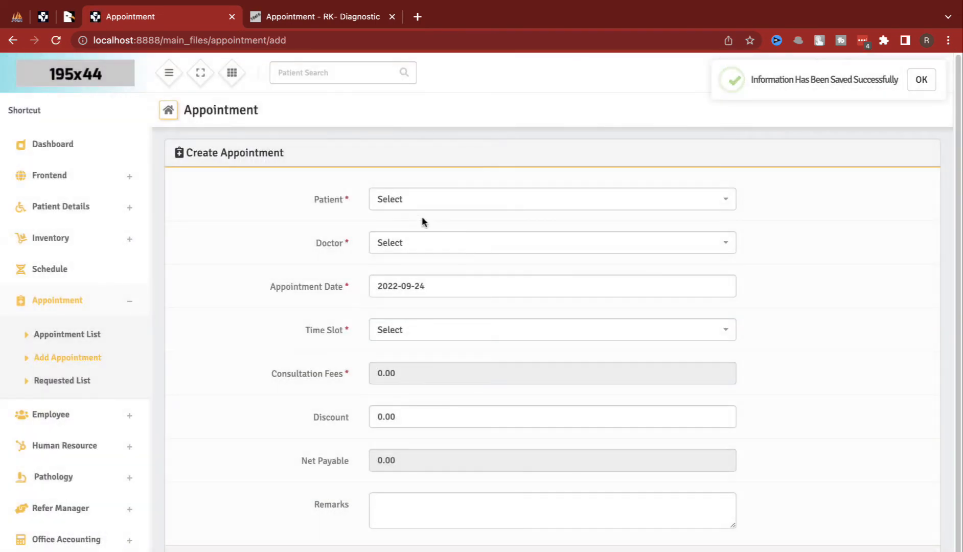
left_click(422, 201)
left_click(409, 272)
left_click(415, 244)
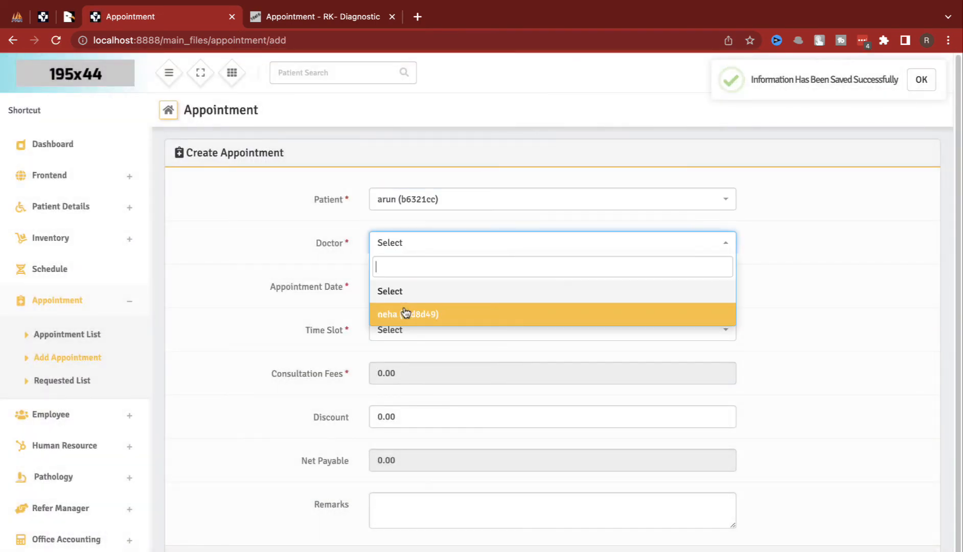
left_click(404, 313)
Step: Book it on 2022-09-17 in the 03:59–04:03 PM slot, save, and view Requested List
left_click(407, 285)
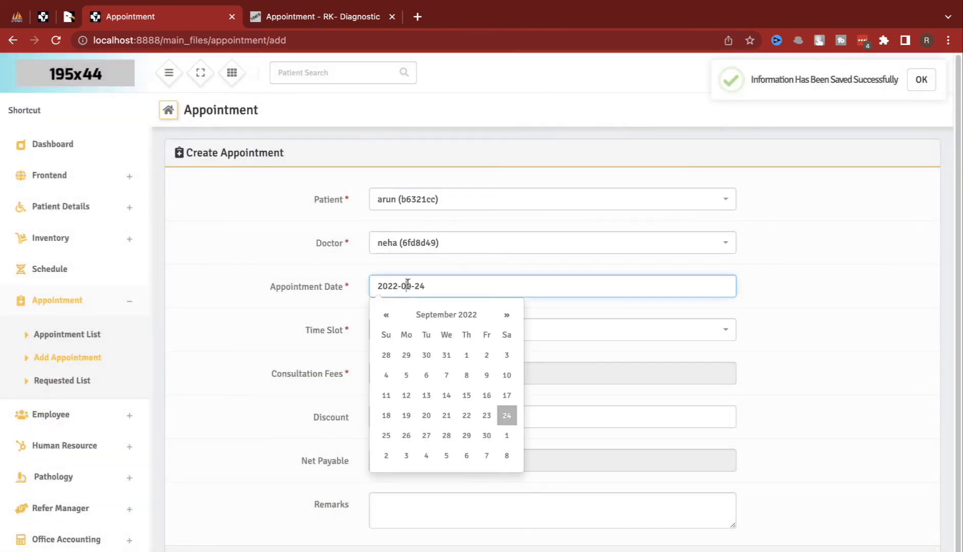
left_click(486, 415)
left_click(449, 333)
left_click(445, 288)
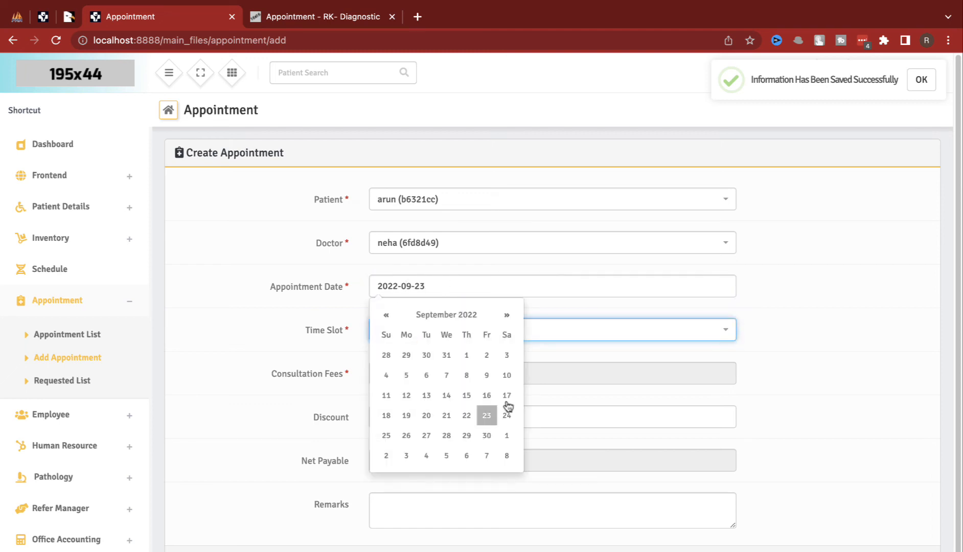
left_click(507, 403)
left_click(474, 334)
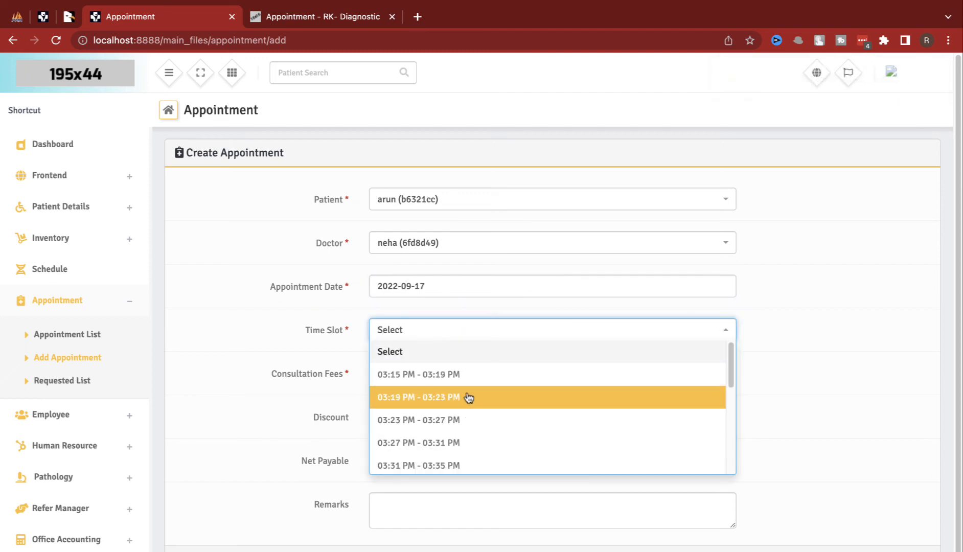
scroll(473, 401, "down", 5)
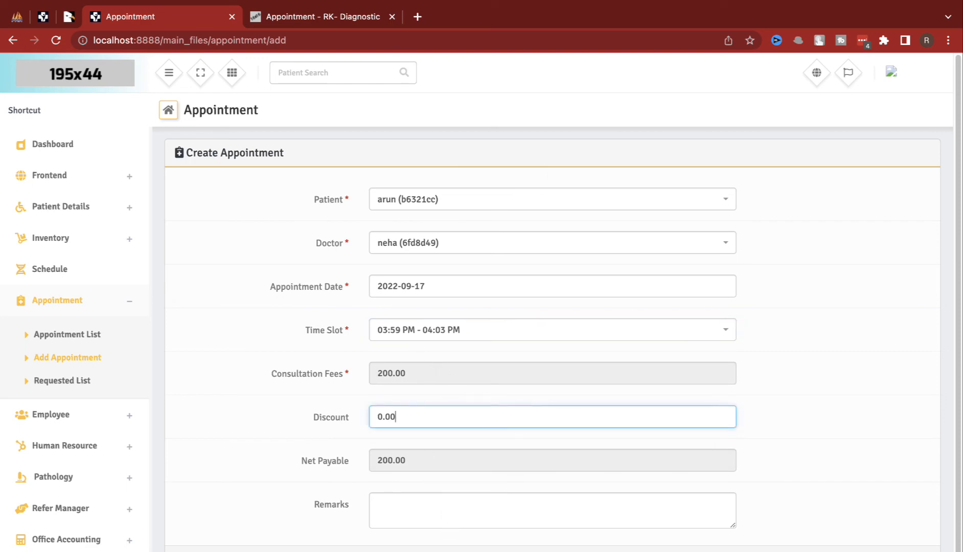
key("Return")
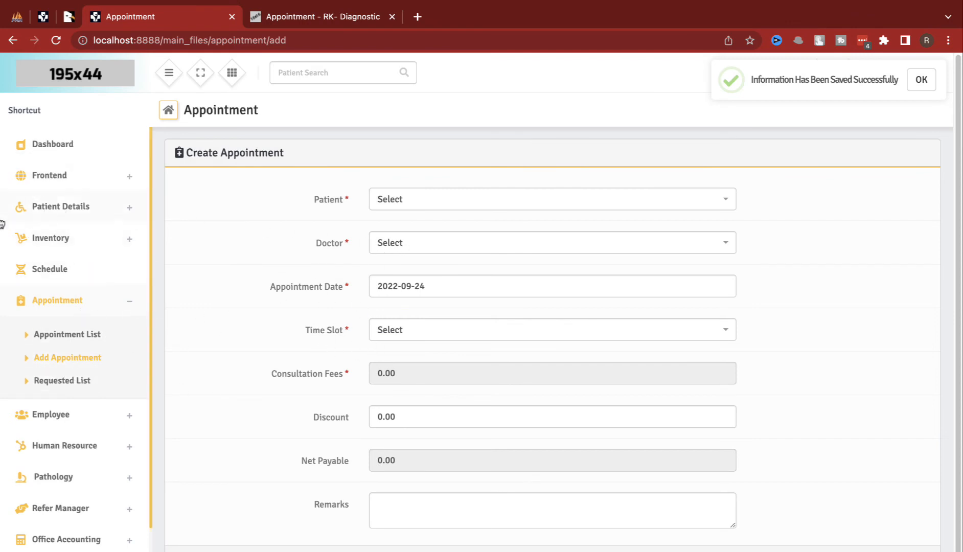
left_click(84, 391)
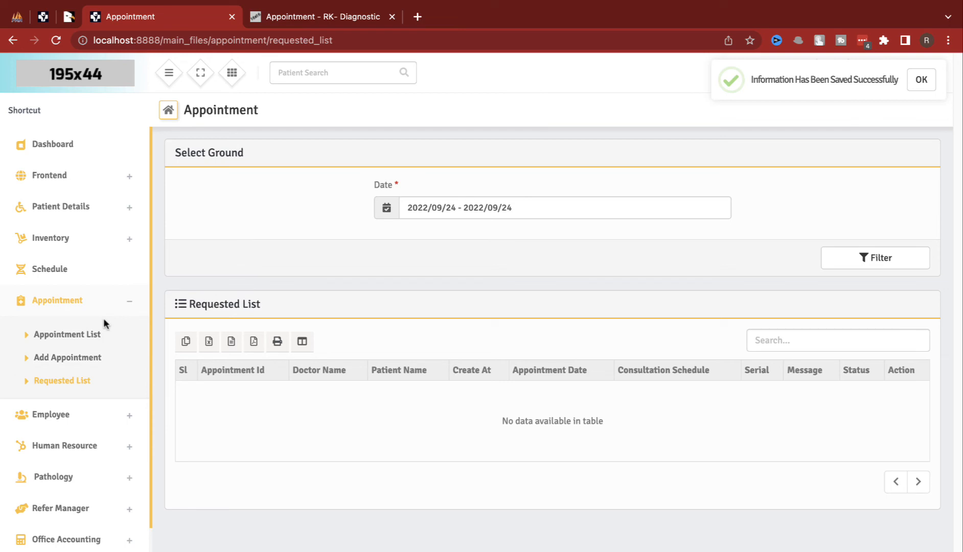
Step: Browse to the create form under Human Resource > Payroll > Salary Template
left_click(55, 420)
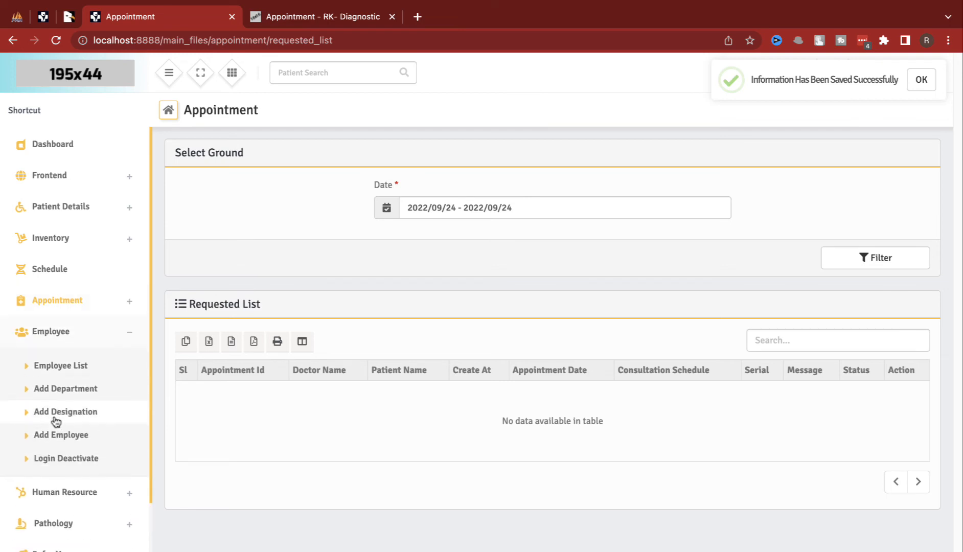
left_click(73, 489)
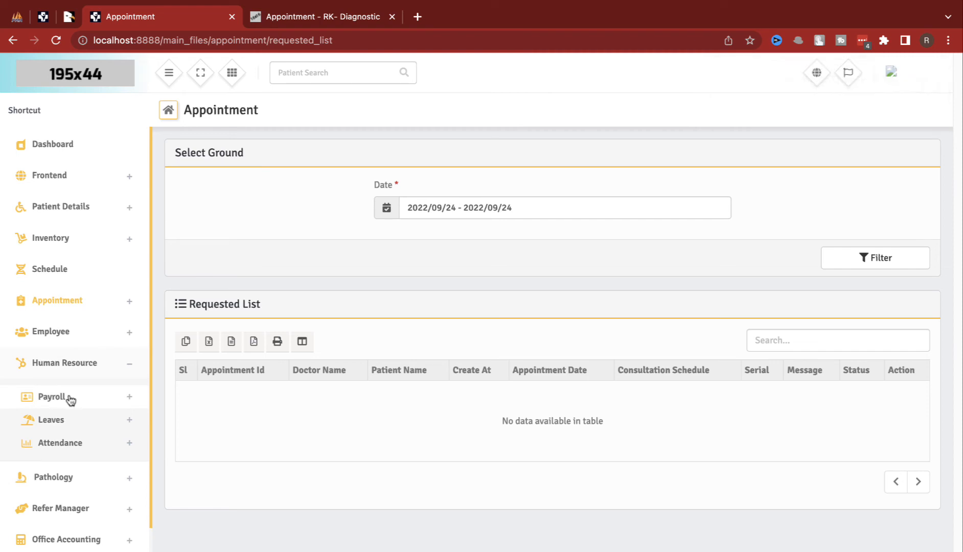
left_click(53, 397)
left_click(63, 420)
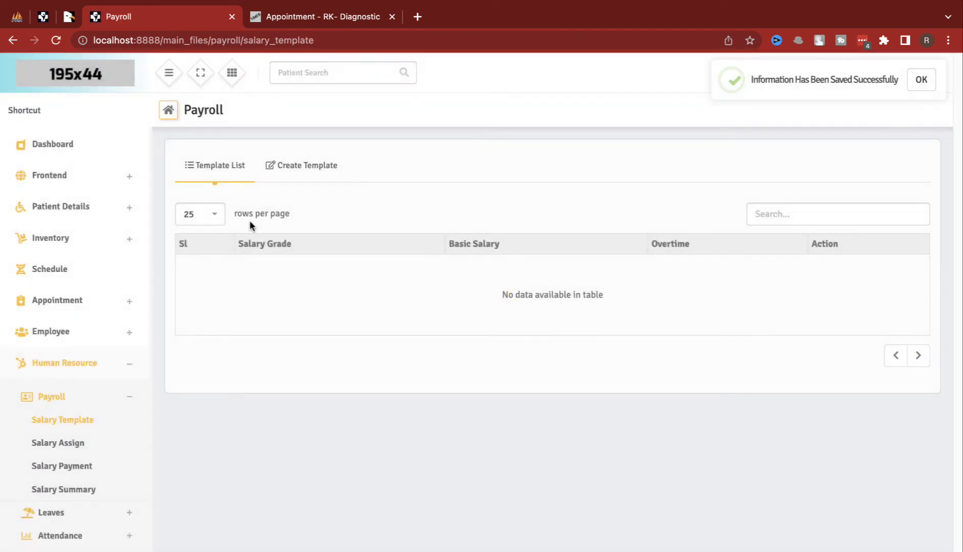
left_click(282, 166)
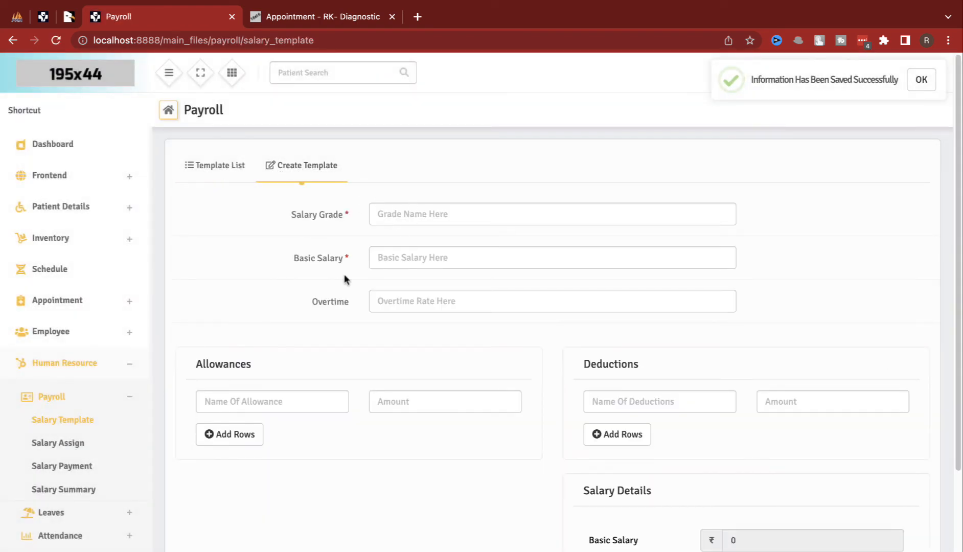
Step: Open the Create Test form under Pathology > Lab Test
scroll(238, 368, "down", 2)
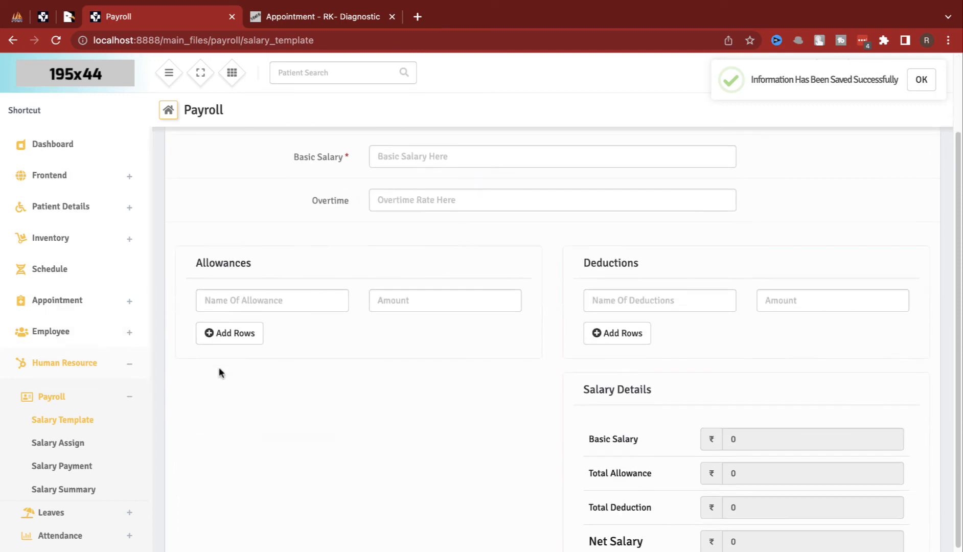
left_click(64, 362)
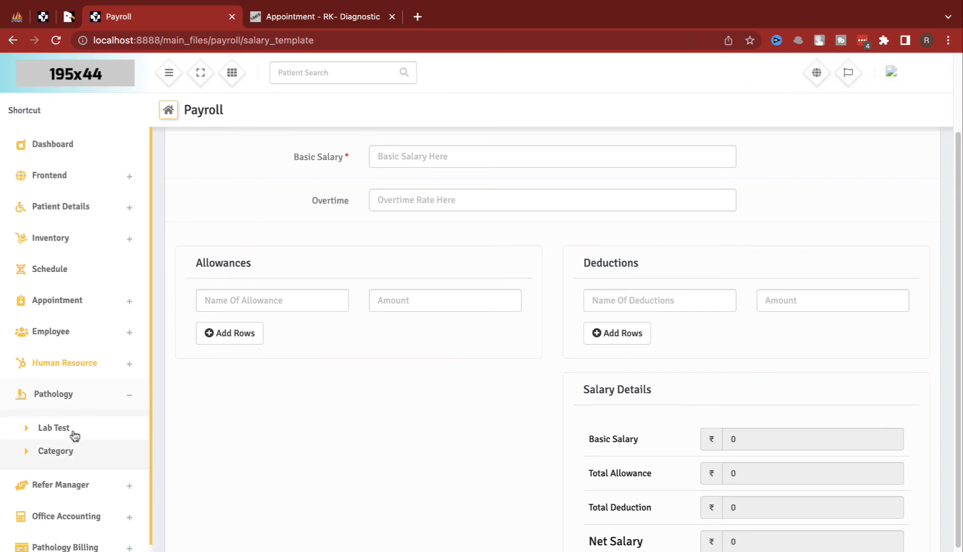
left_click(72, 433)
left_click(278, 167)
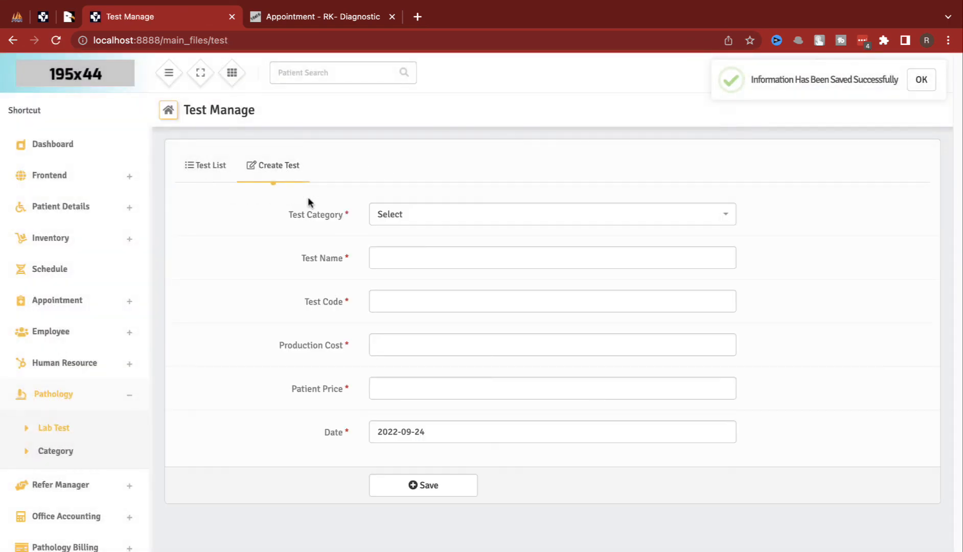
Step: Finding no test categories, save a 'blood test' category, copying its name
left_click(392, 214)
left_click(397, 246)
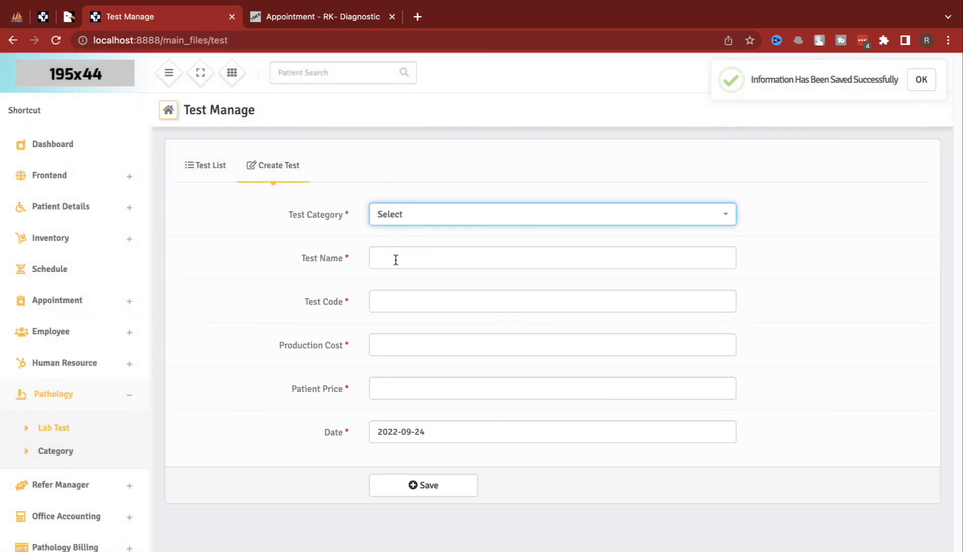
left_click(56, 450)
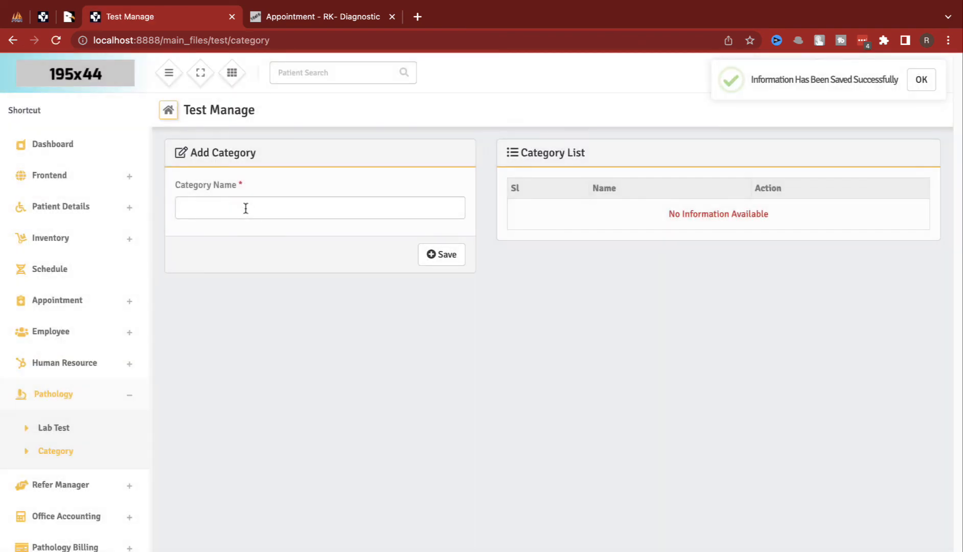
left_click(246, 208)
type("blood test")
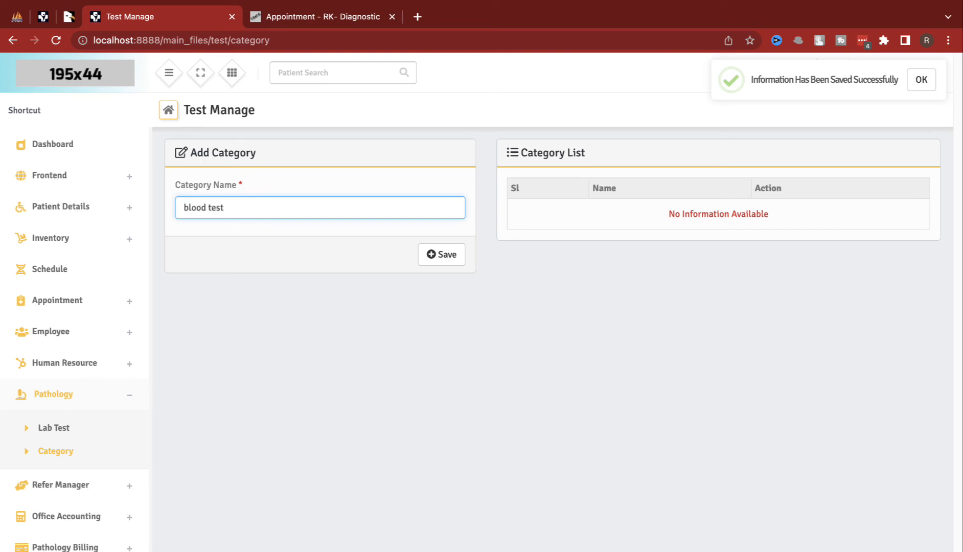
key("ctrl+a")
key("ctrl+c")
left_click(441, 256)
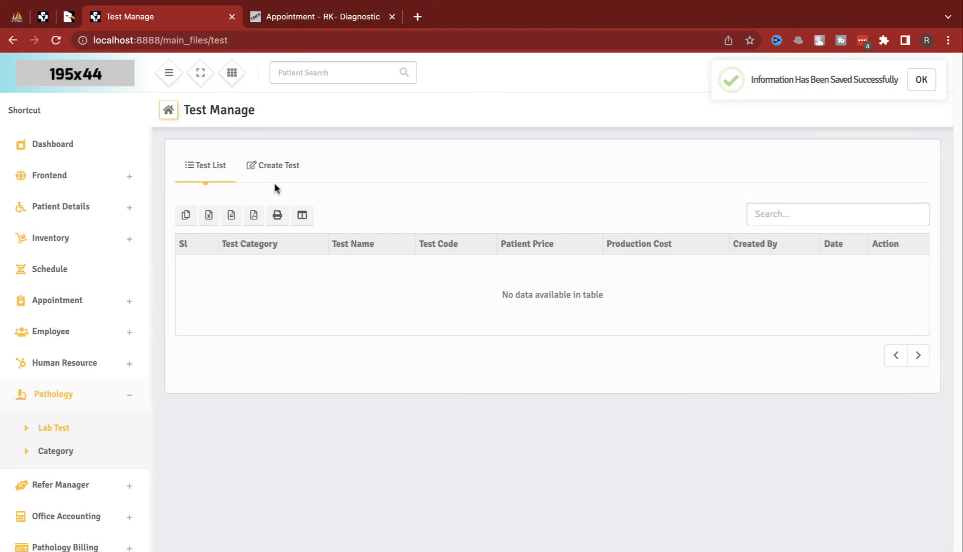
Step: Fill a 'blood test' lab test with code bt, cost 10, price 100 and attempt saving
left_click(272, 165)
left_click(407, 248)
key("ctrl+v")
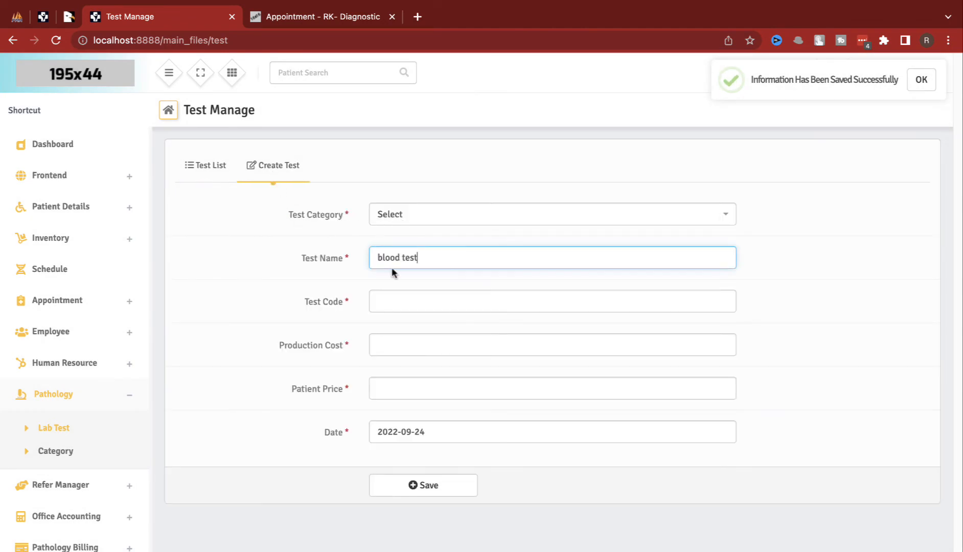
left_click(375, 309)
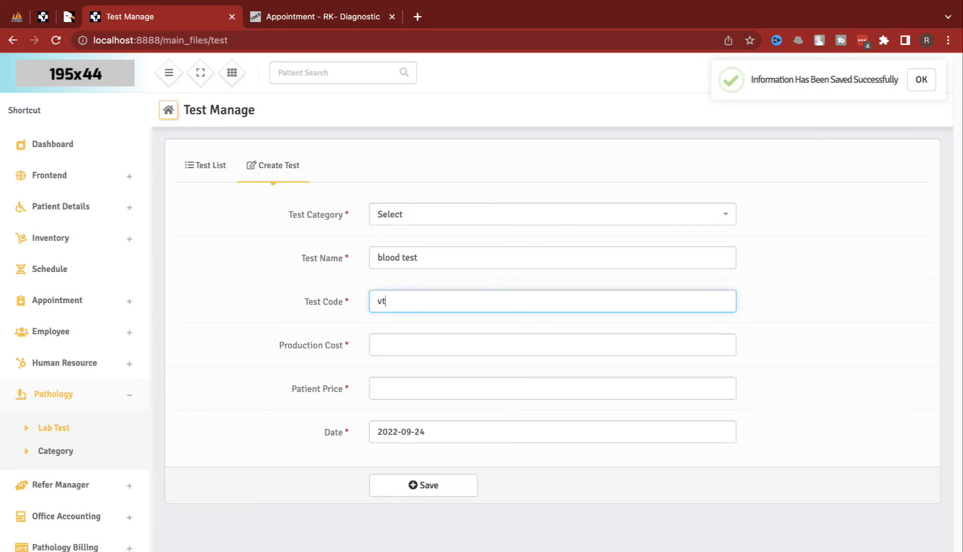
type("bt")
left_click(379, 345)
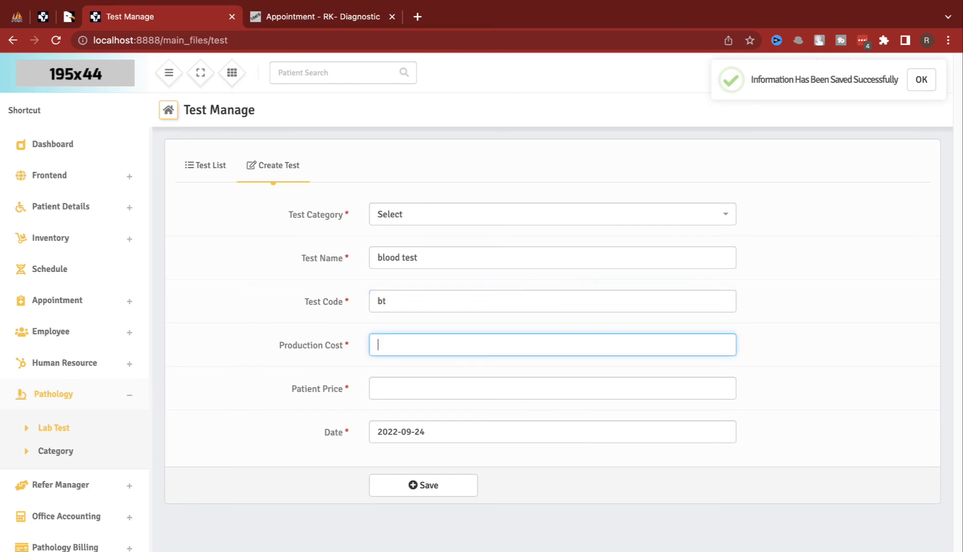
type("10")
left_click(378, 388)
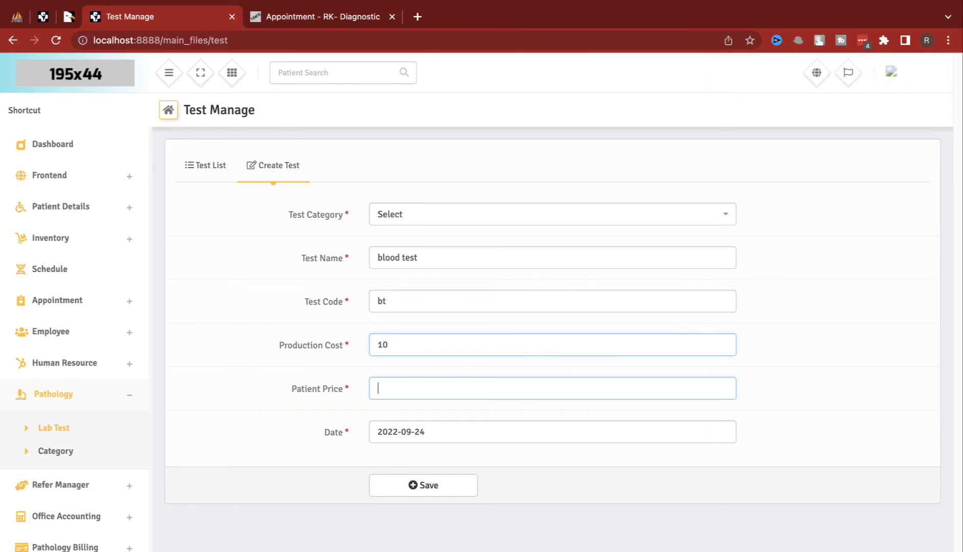
type("100")
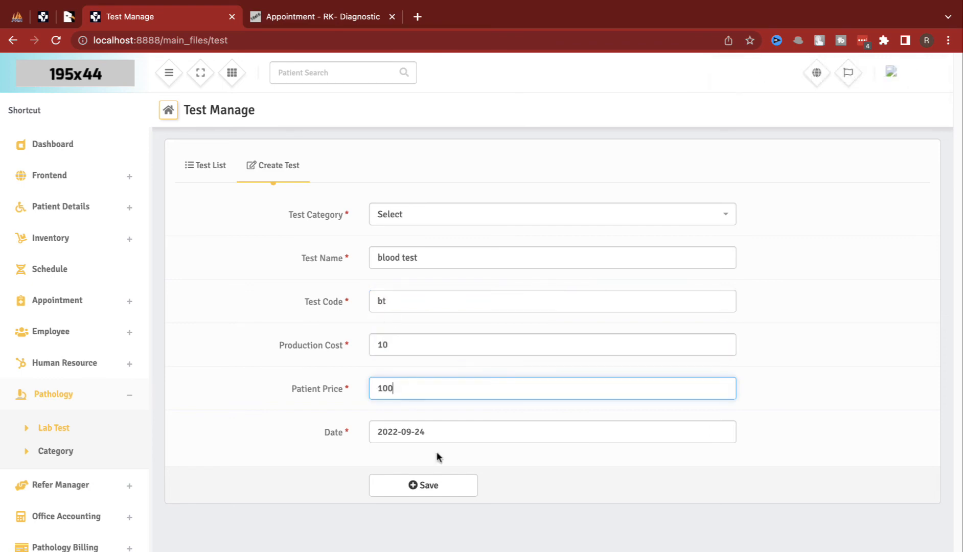
left_click(423, 485)
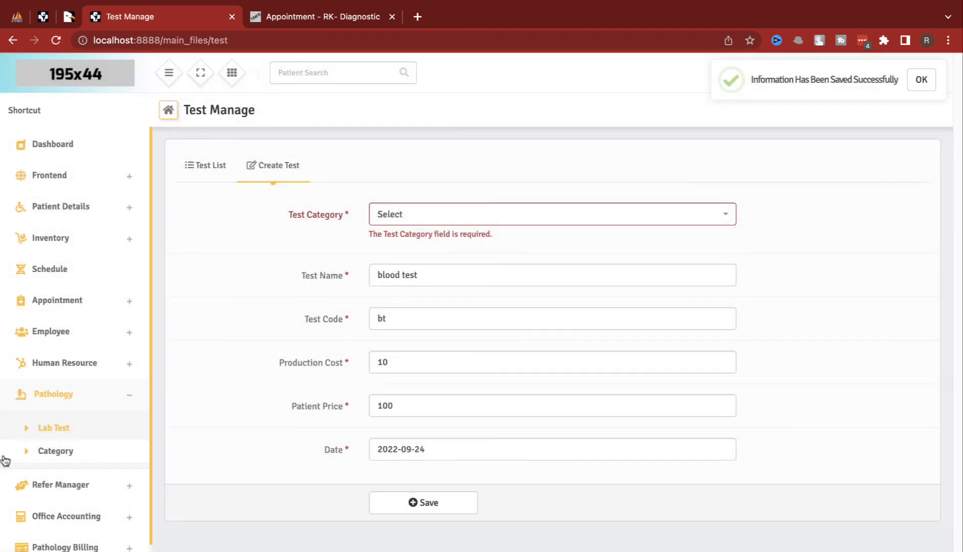
left_click(75, 488)
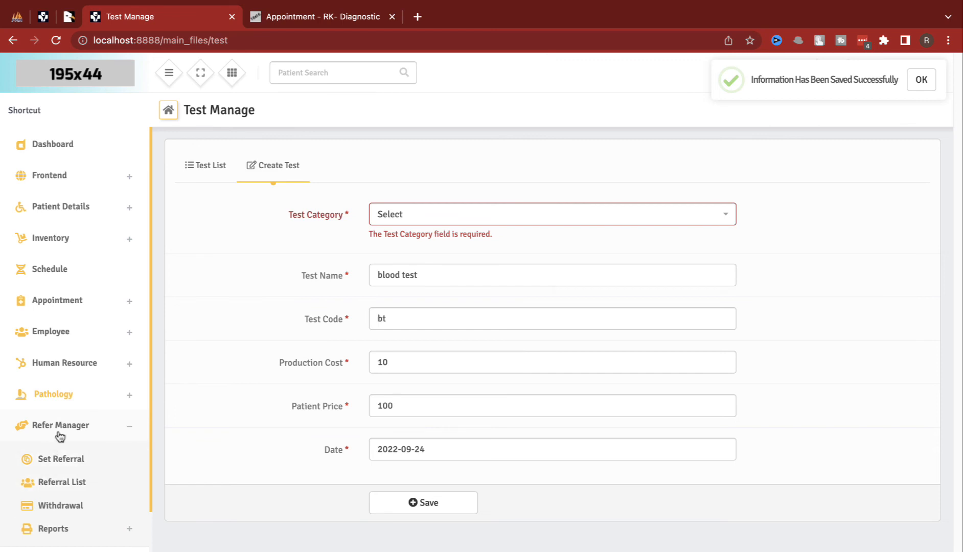
Step: Under Office Accounting > Account, save an hDFC account with opening balance 10000
scroll(80, 511, "down", 1)
left_click(80, 534)
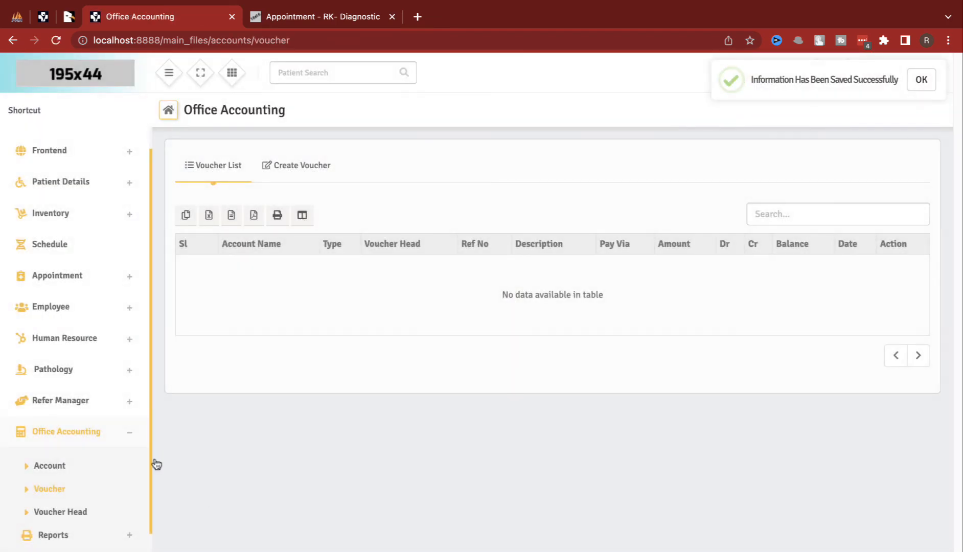
left_click(97, 473)
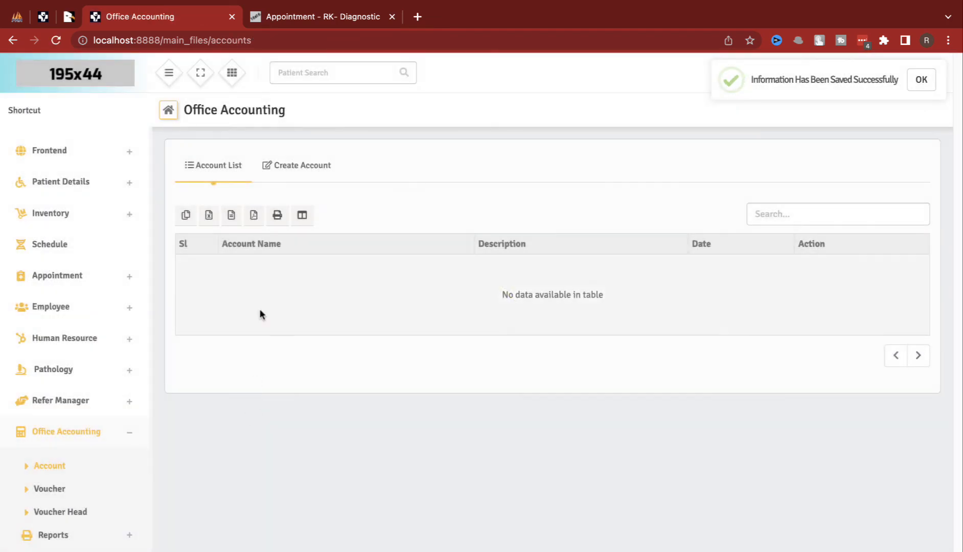
left_click(269, 171)
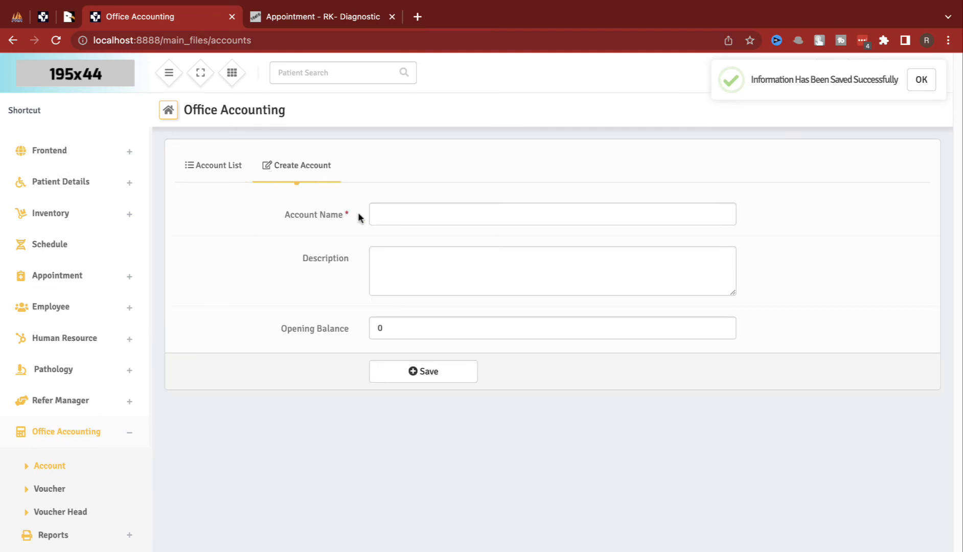
left_click(382, 207)
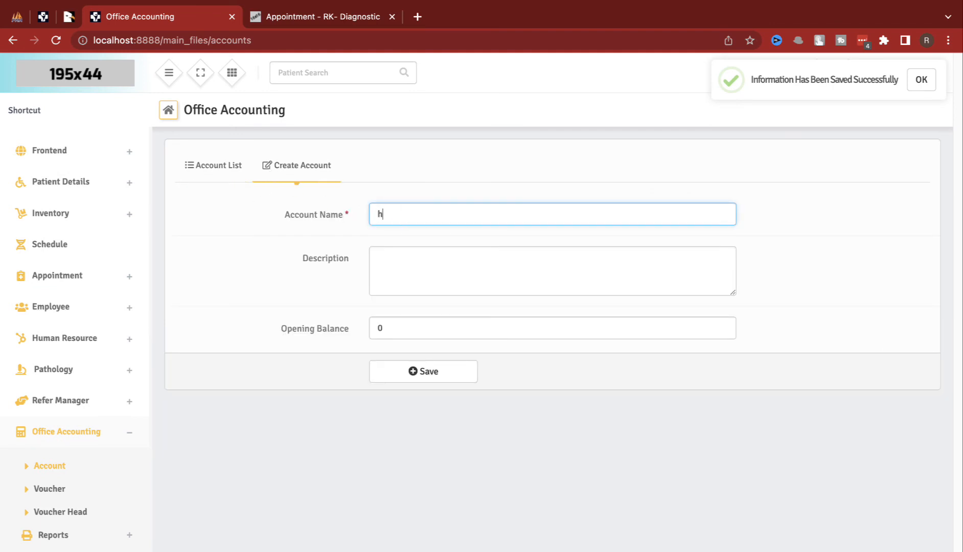
type("hDFC")
key("Tab")
key("Tab")
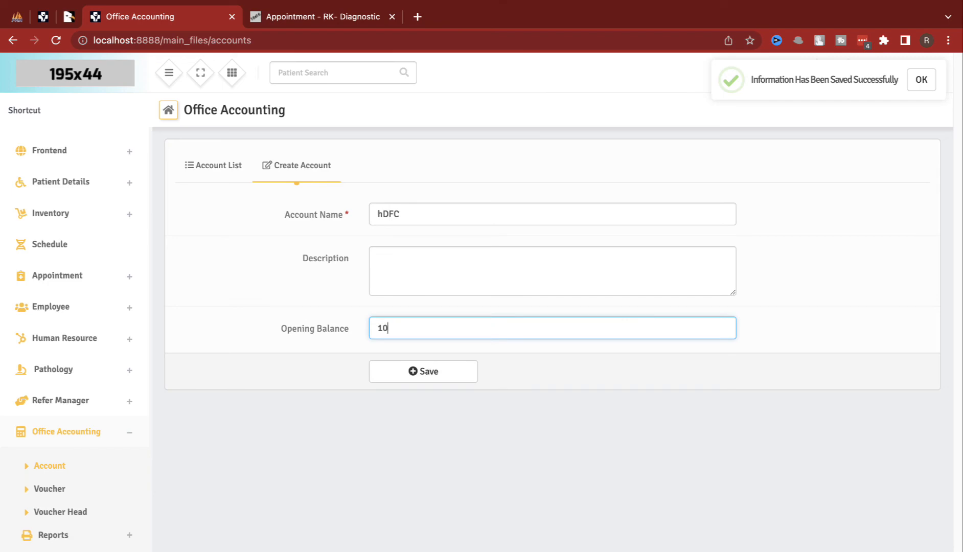
type("10000")
left_click(424, 374)
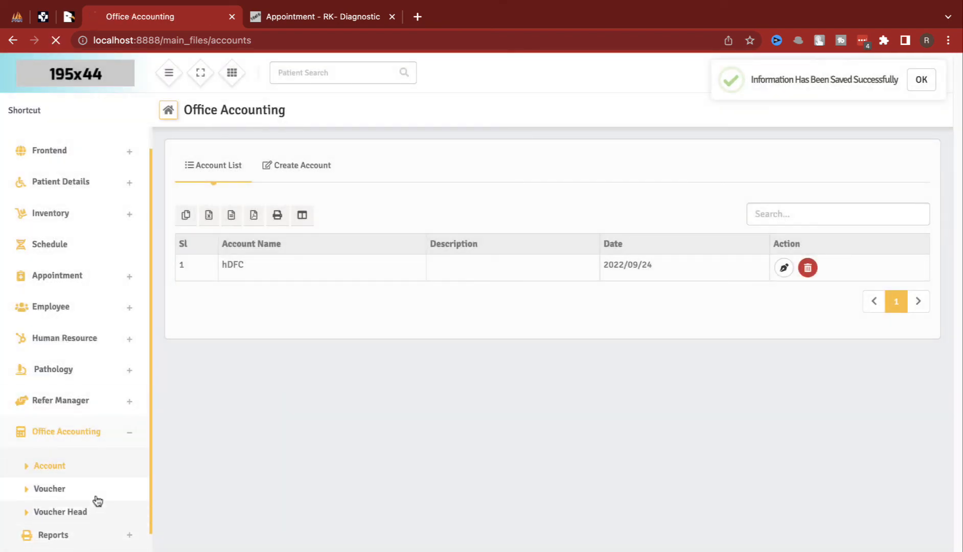
left_click(94, 498)
Step: Start a new voucher with account hDFC and voucher type Income
left_click(331, 164)
left_click(423, 214)
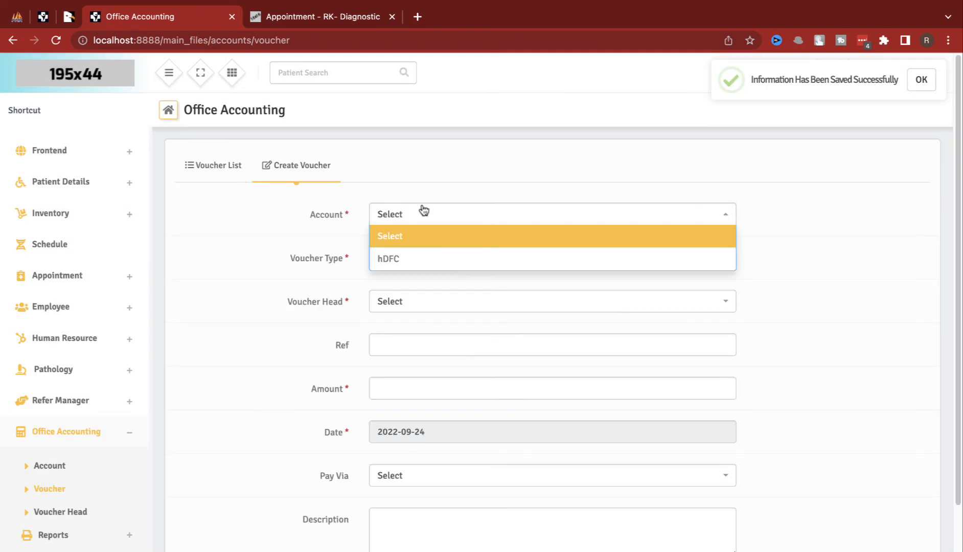
left_click(429, 259)
left_click(428, 257)
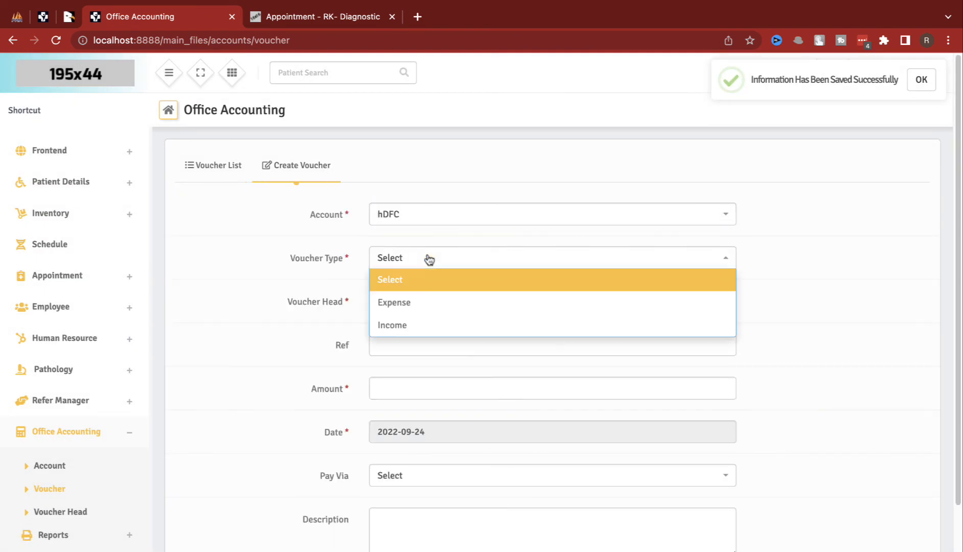
left_click(421, 322)
left_click(416, 309)
left_click(414, 321)
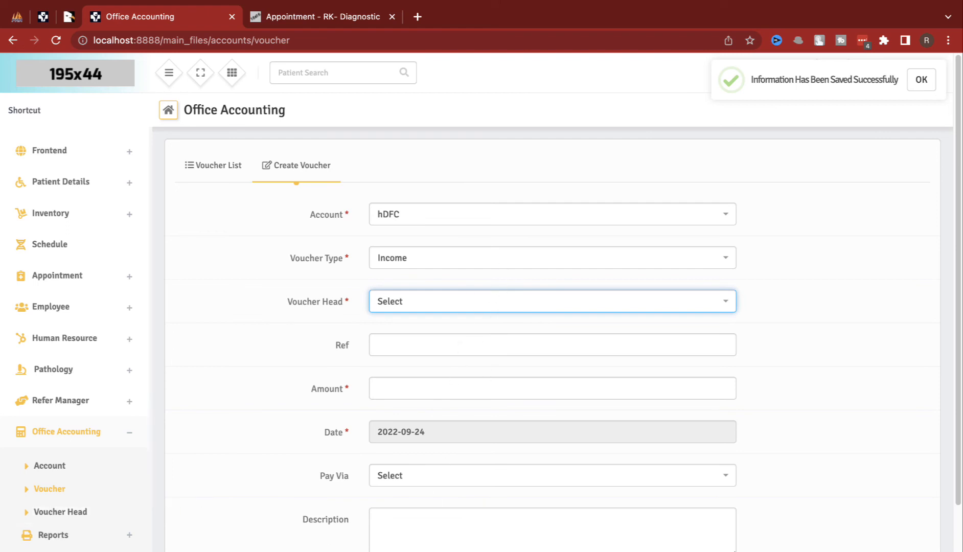
Step: Go to the Pathology Billing new test bill page
scroll(458, 458, "down", 3)
scroll(94, 515, "down", 1)
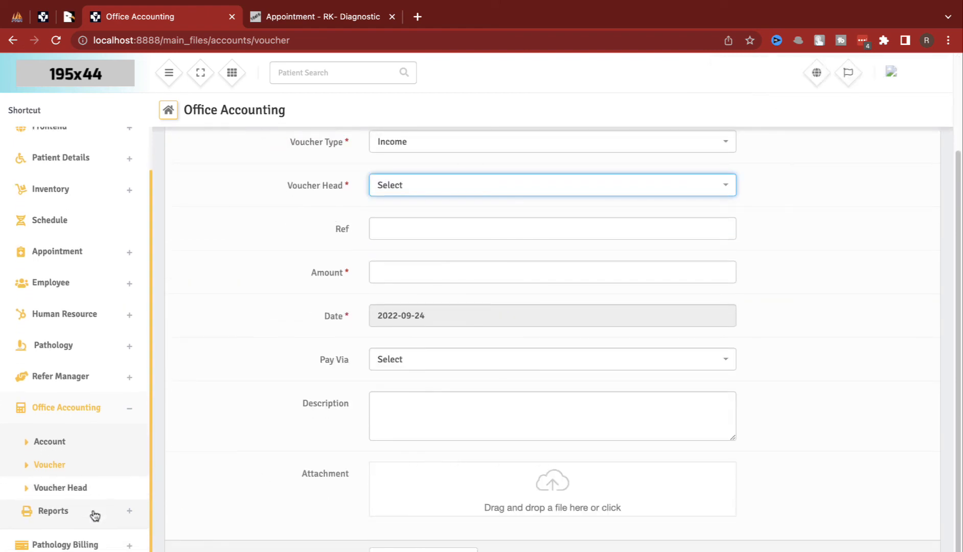
left_click(71, 544)
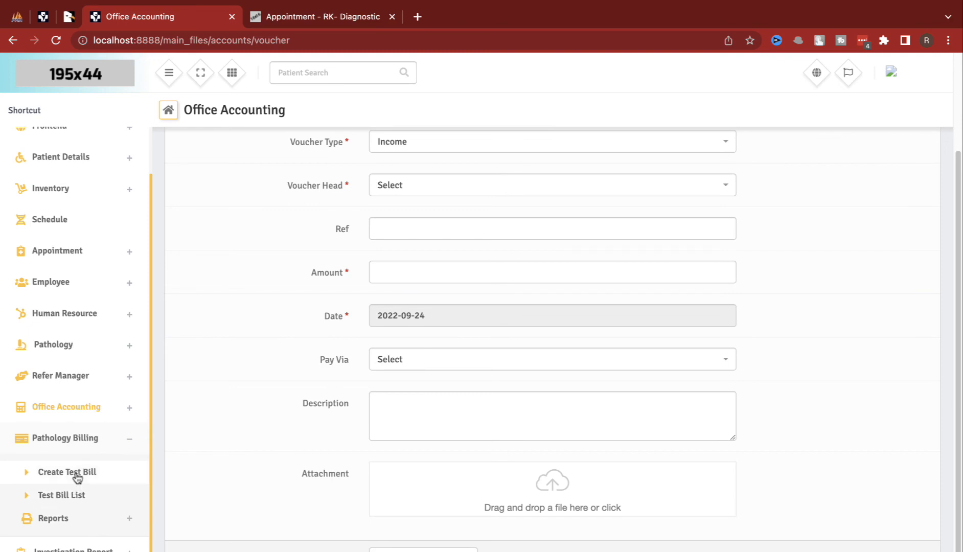
left_click(78, 478)
Step: Pick the existing patient and referring doctor, and enter remarks 'asas'
left_click(296, 236)
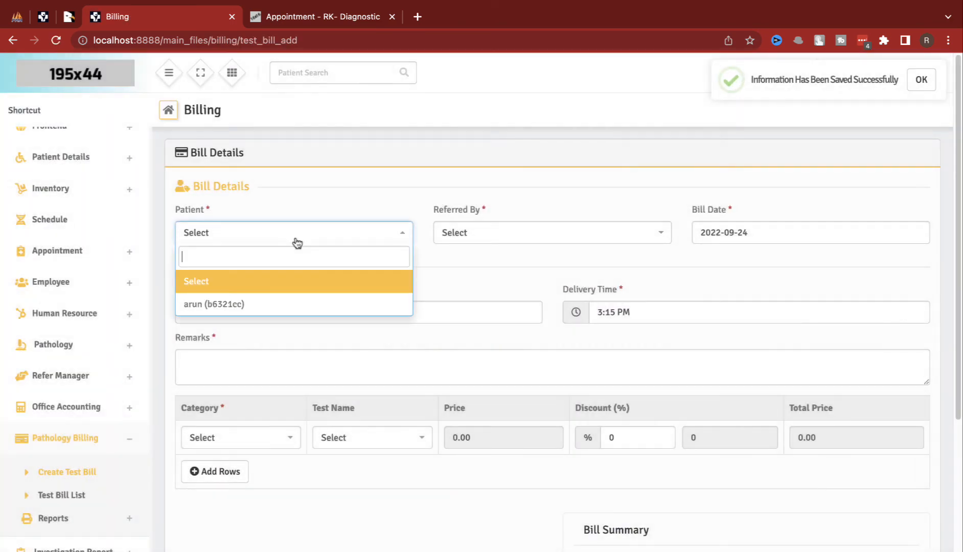
left_click(276, 304)
left_click(478, 234)
left_click(455, 305)
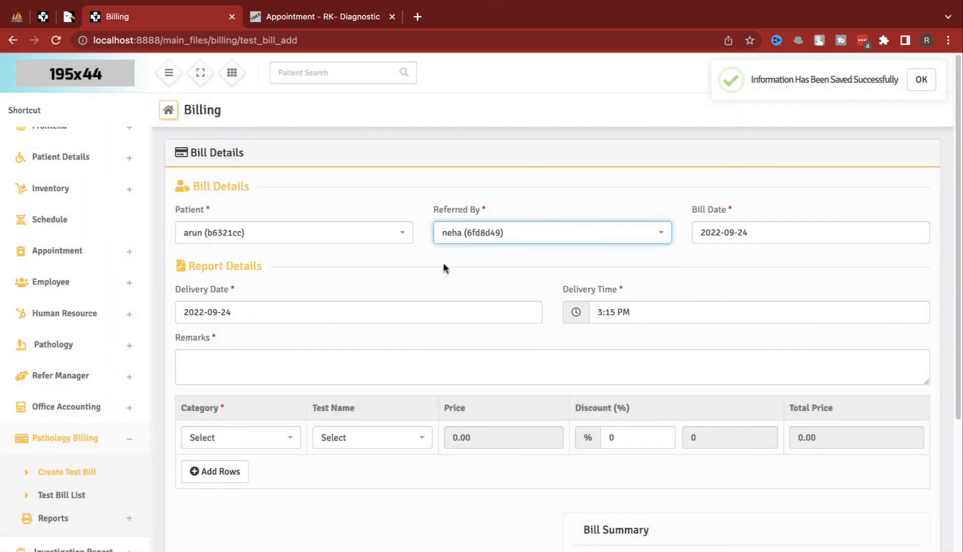
left_click(749, 262)
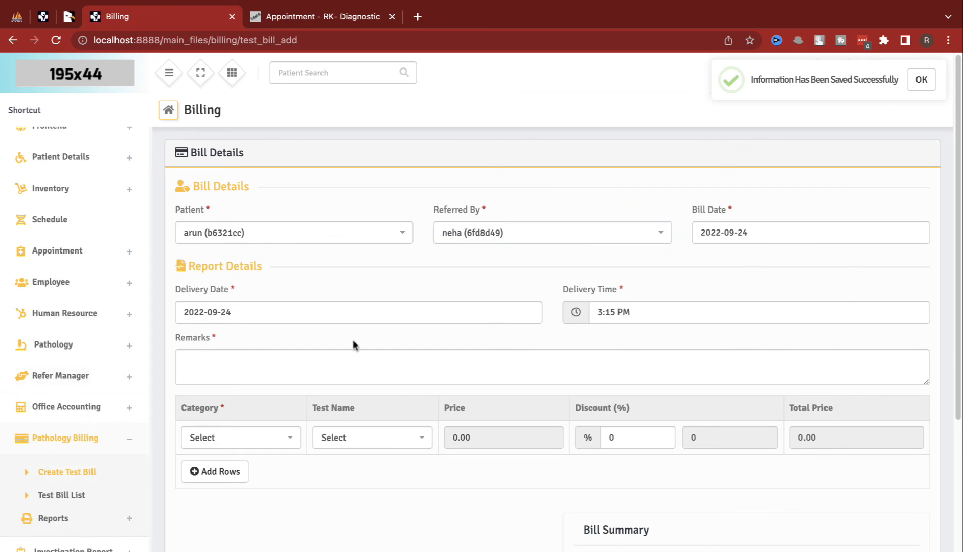
left_click(536, 366)
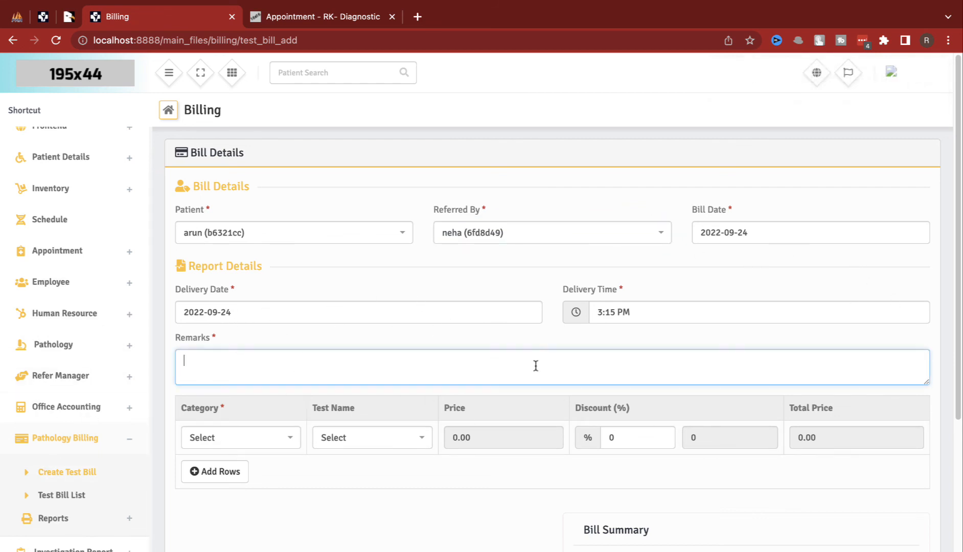
type("asas")
Step: Set the category to blood test, find no test names offered, then expand the Pathology menu
left_click(280, 441)
left_click(241, 507)
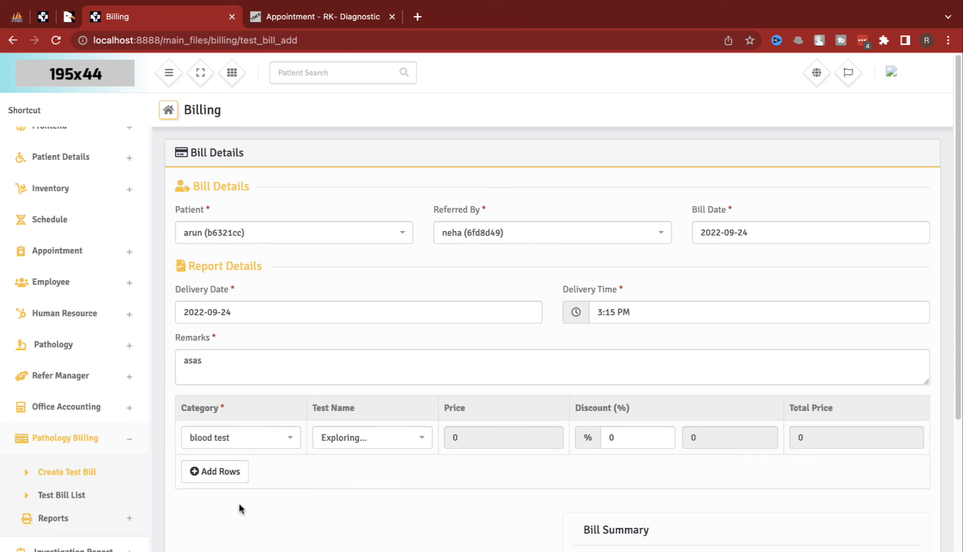
left_click(363, 441)
left_click(488, 470)
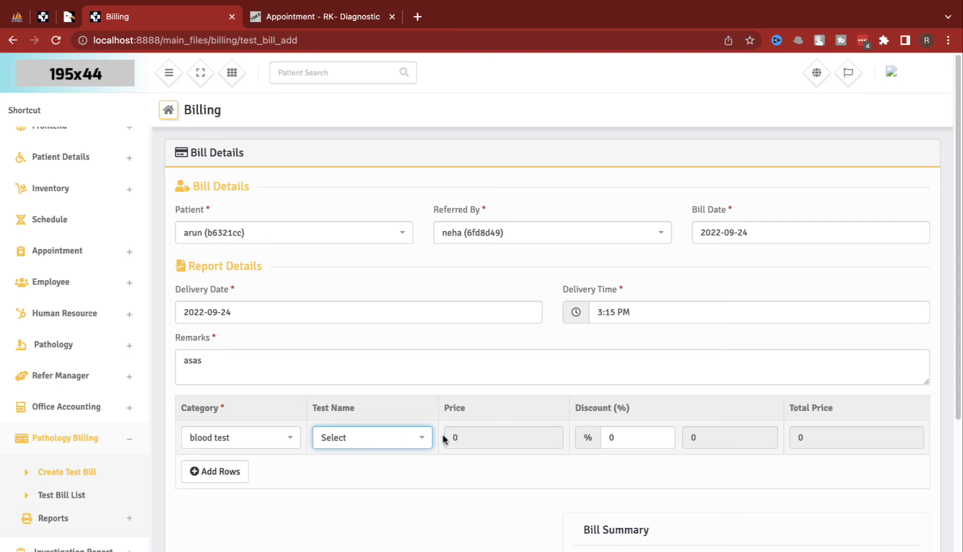
left_click(411, 438)
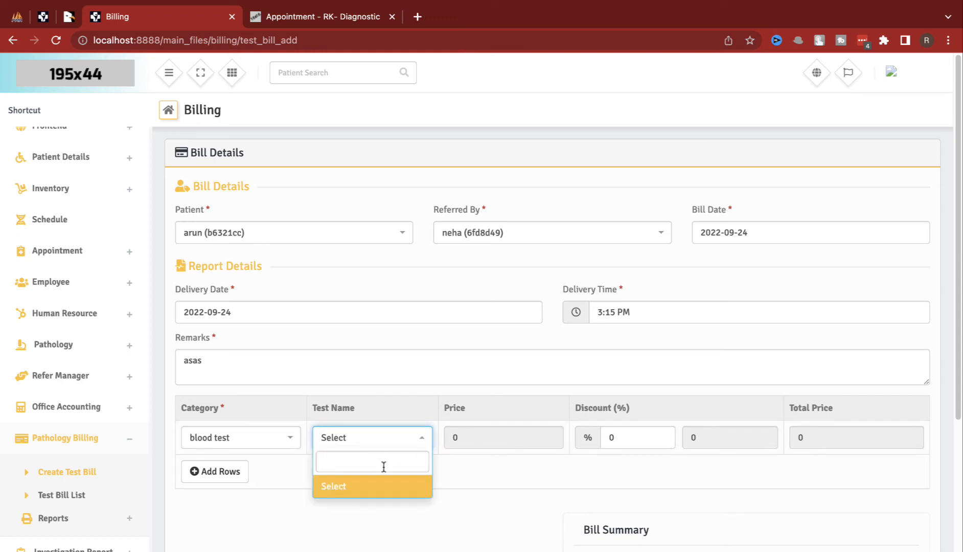
left_click(77, 373)
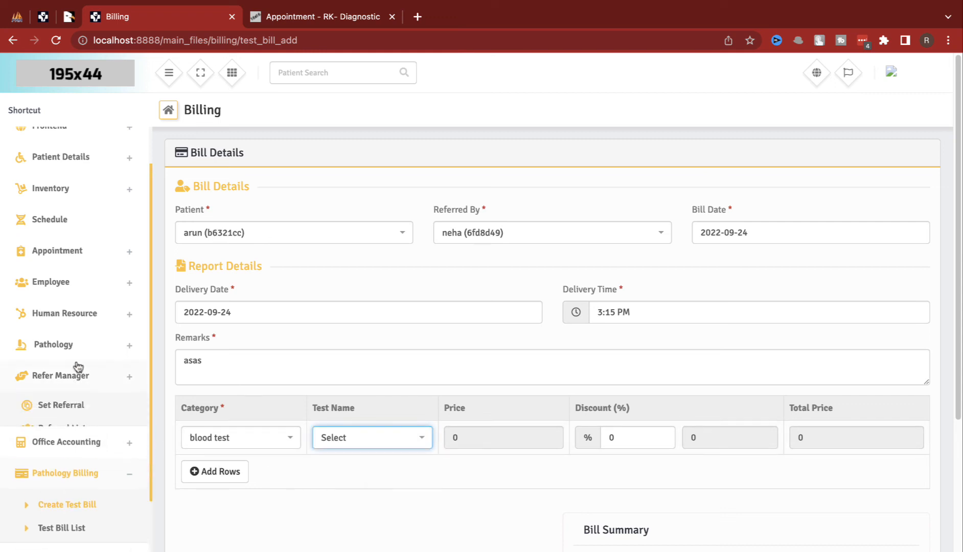
left_click(74, 343)
Step: Start a new lab test in the blood test category named 'blood test'
left_click(69, 375)
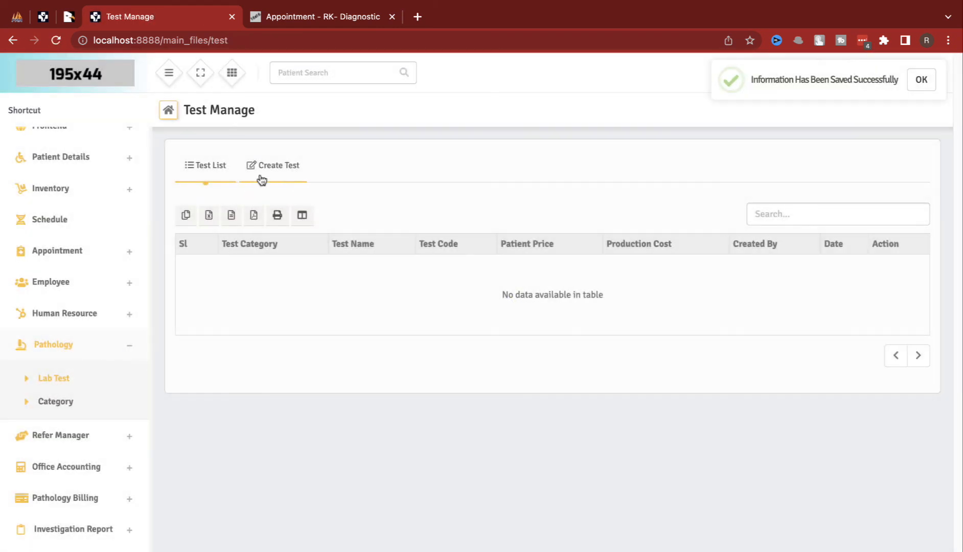
left_click(262, 179)
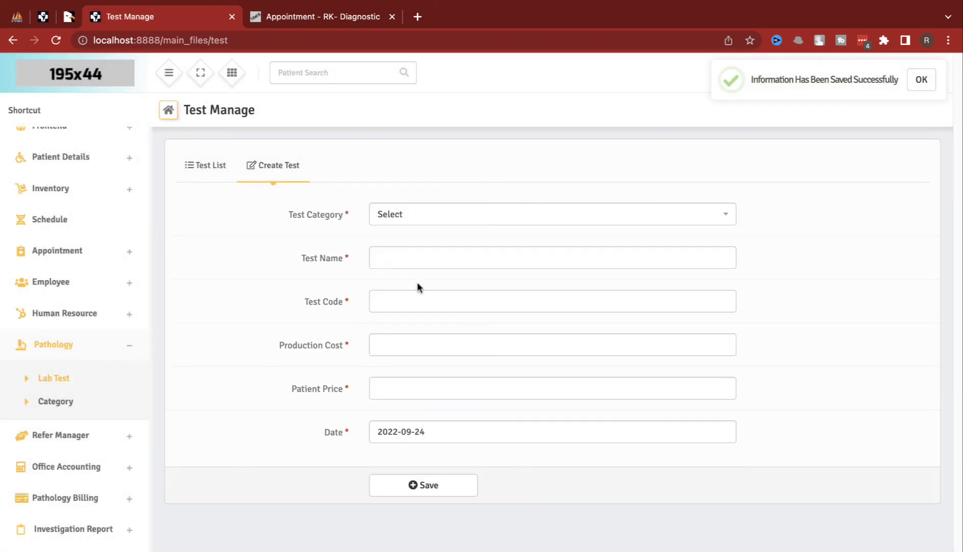
left_click(429, 214)
left_click(428, 236)
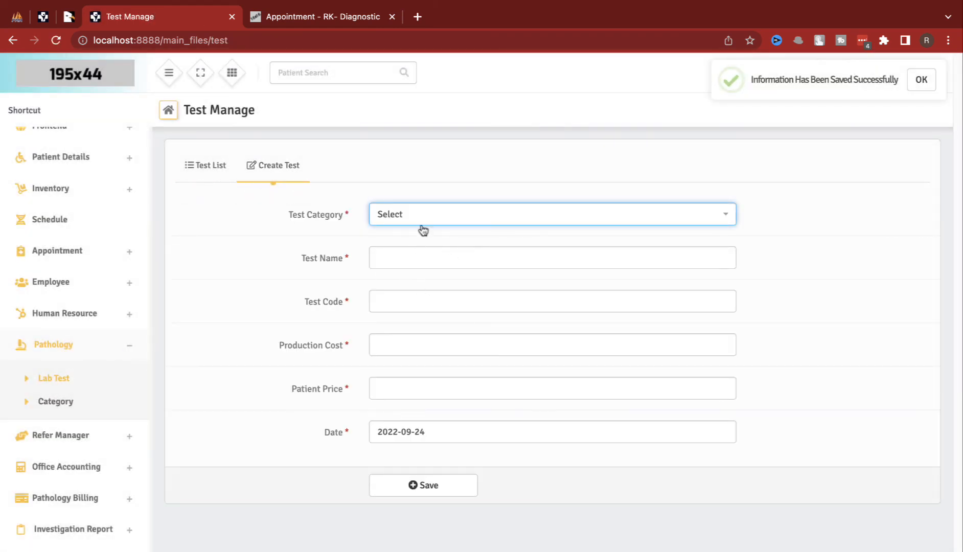
left_click(422, 225)
left_click(402, 255)
left_click(402, 255)
type("blood test")
Step: Give it code bt, production cost 10 and patient price 100, and save
left_click(411, 301)
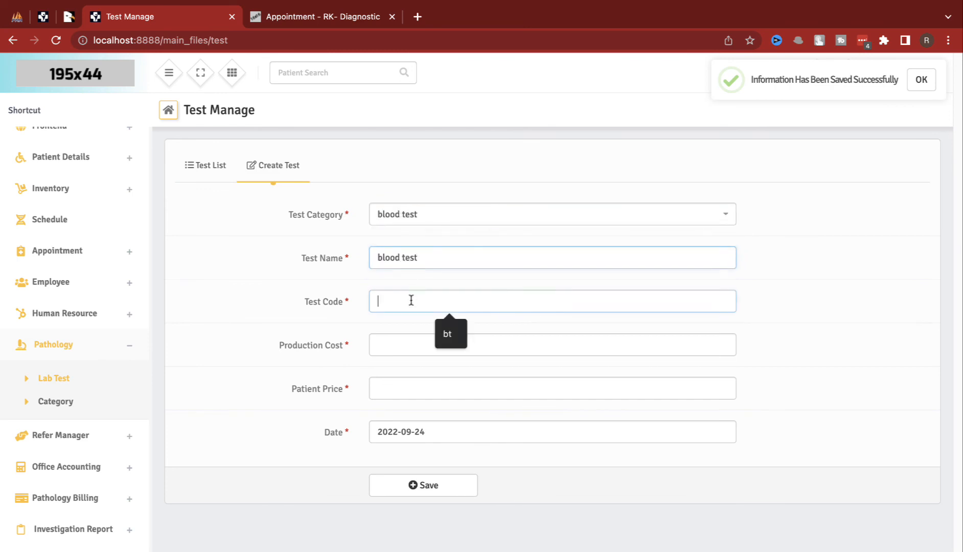
left_click(447, 332)
left_click(435, 348)
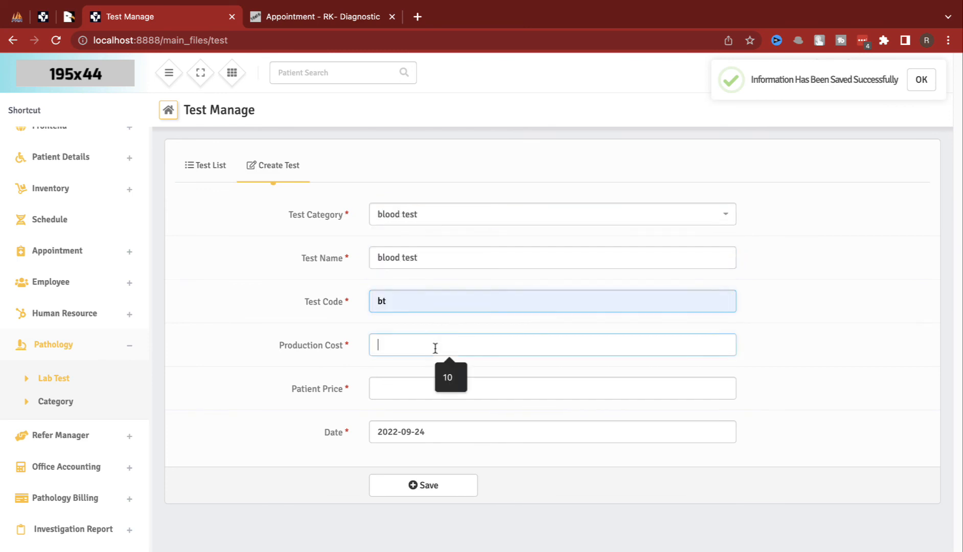
left_click(450, 376)
type("10")
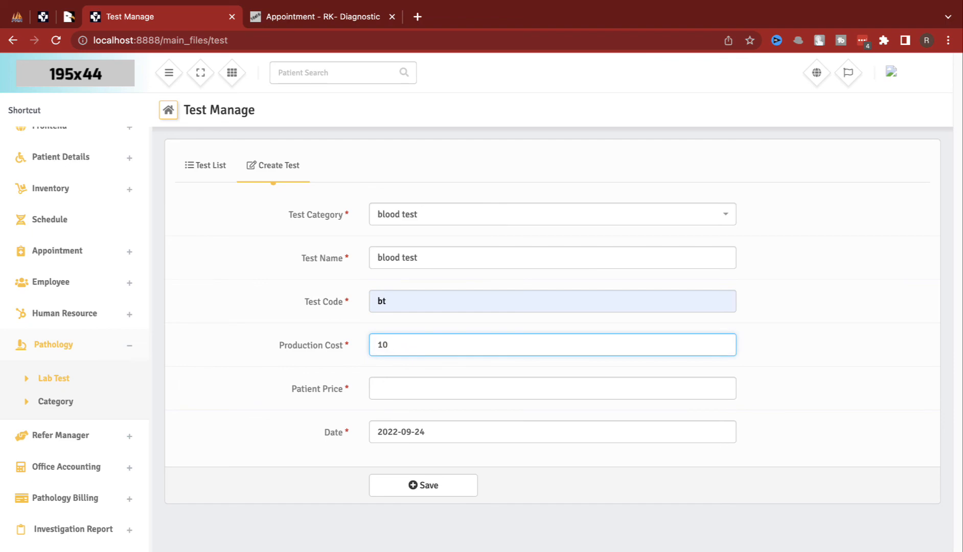
key("Tab")
type("100")
left_click(438, 488)
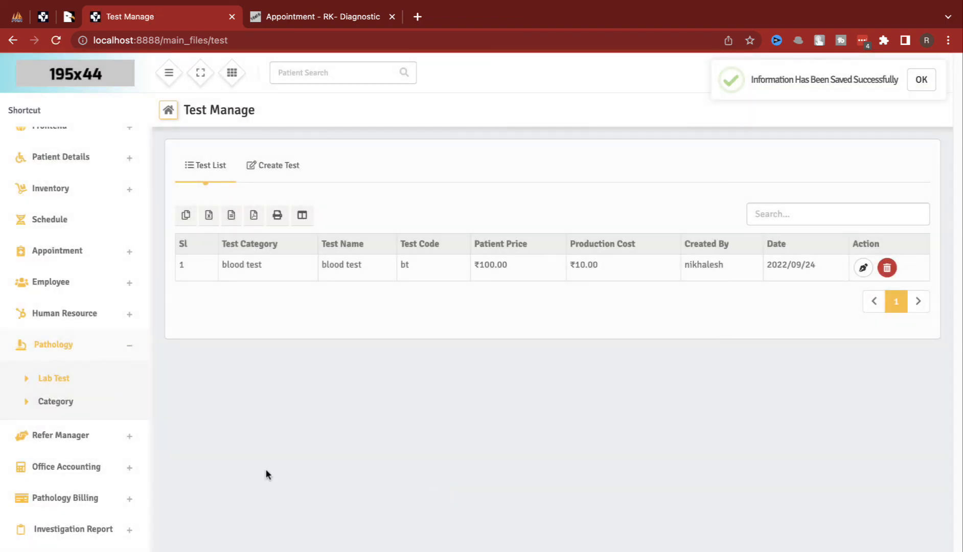
left_click(80, 494)
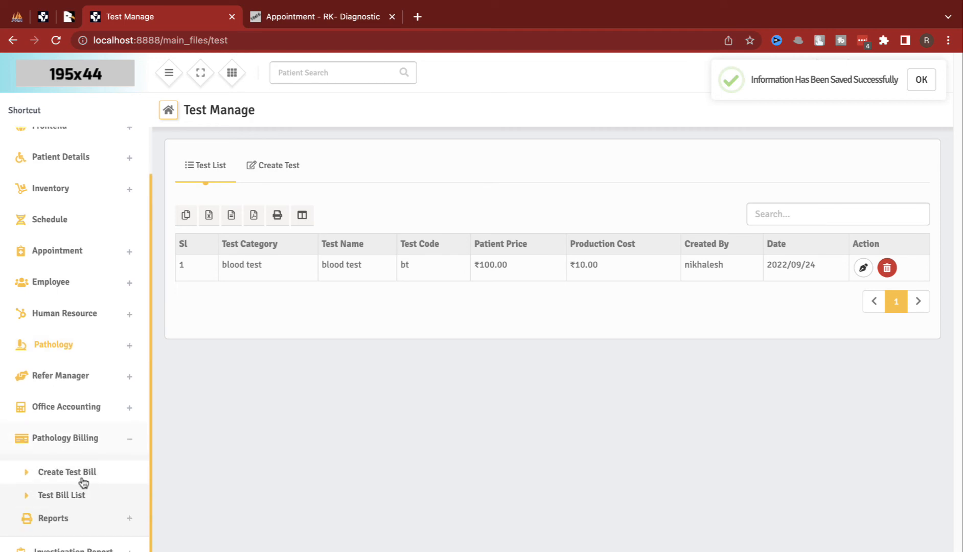
Step: Start a new test bill for the existing patient with the referring doctor and today's date
left_click(81, 473)
left_click(266, 234)
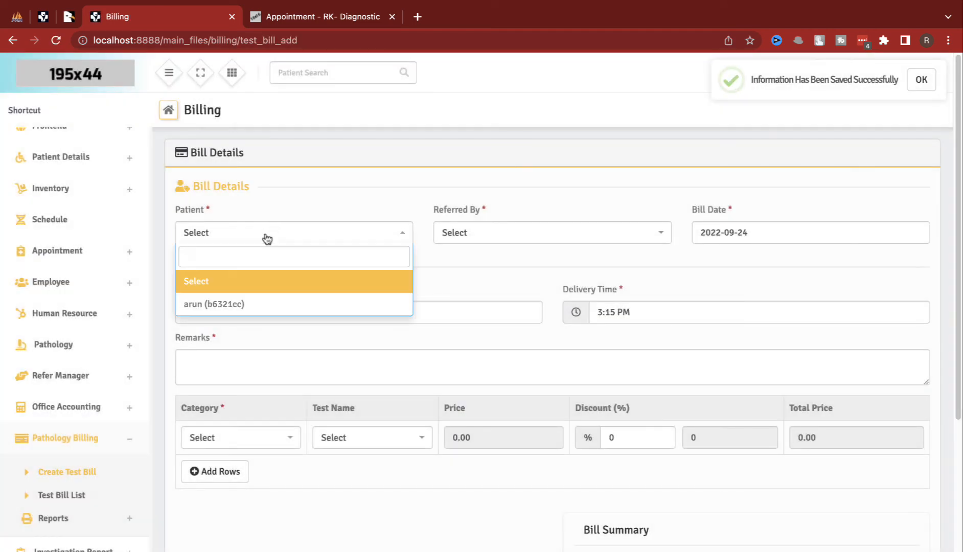
left_click(237, 303)
left_click(455, 238)
left_click(473, 304)
left_click(720, 239)
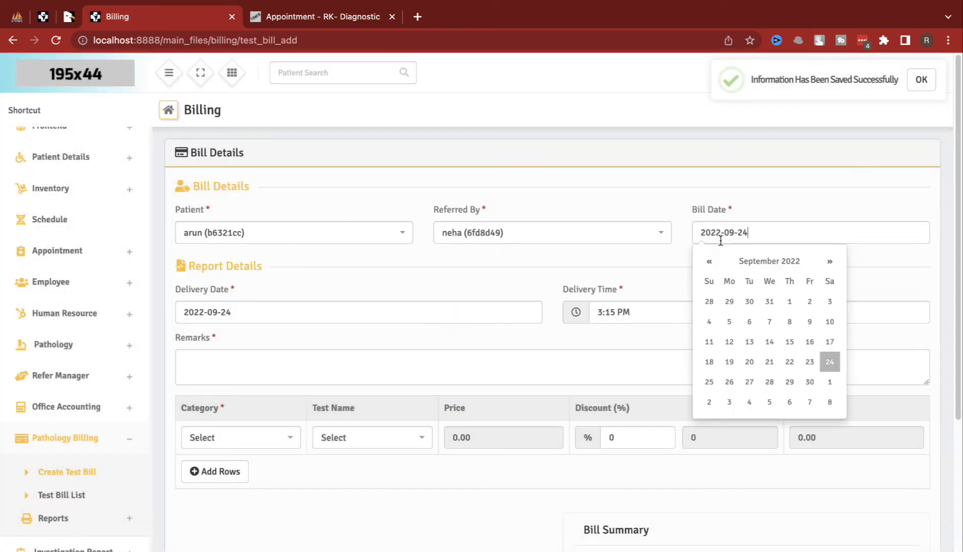
left_click(261, 300)
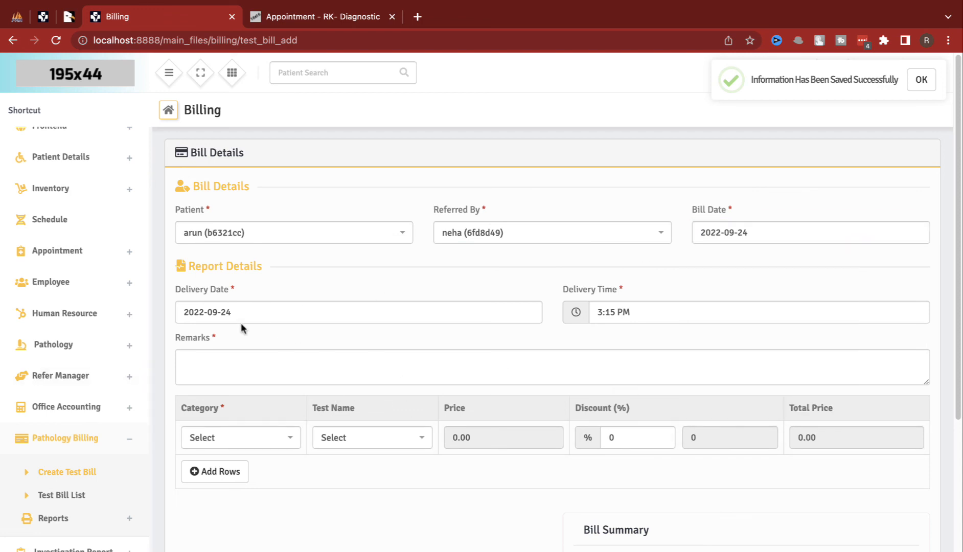
Step: Add the blood test (bt) test, record the payment received, and save the bill
left_click(257, 441)
left_click(250, 508)
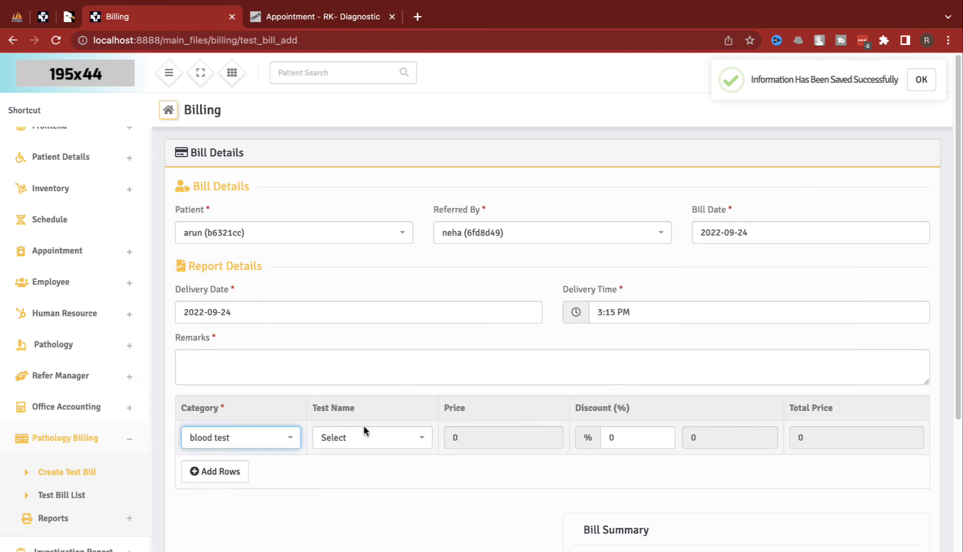
left_click(362, 439)
left_click(363, 506)
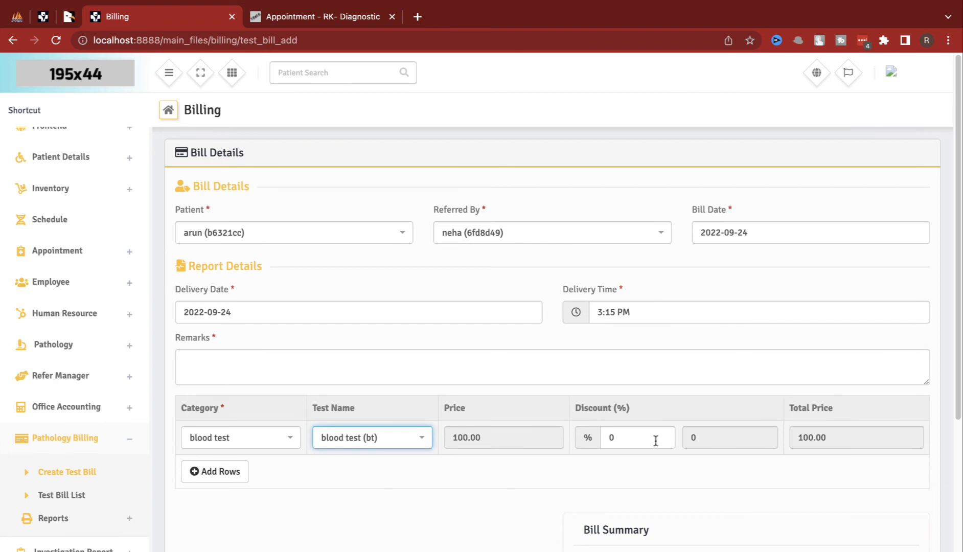
scroll(656, 441, "down", 4)
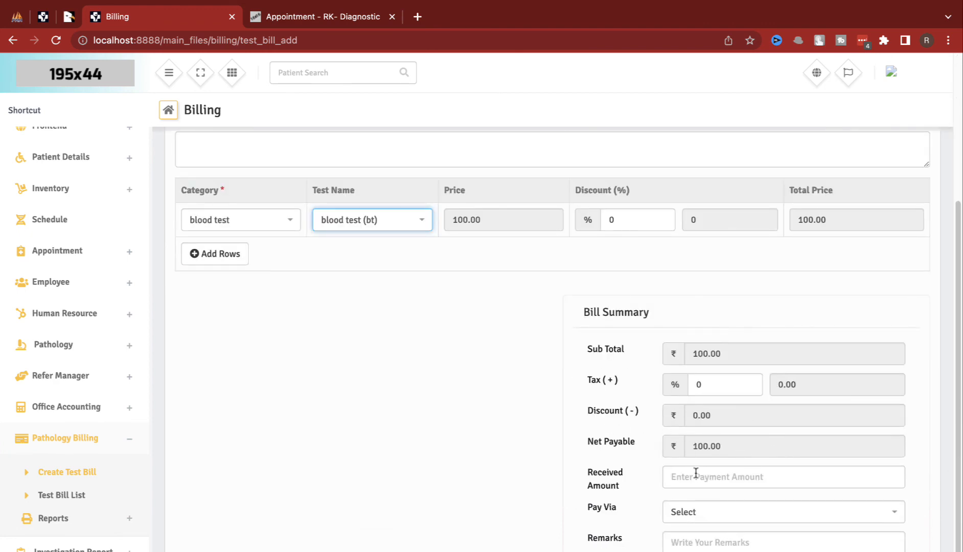
left_click(702, 483)
type("100")
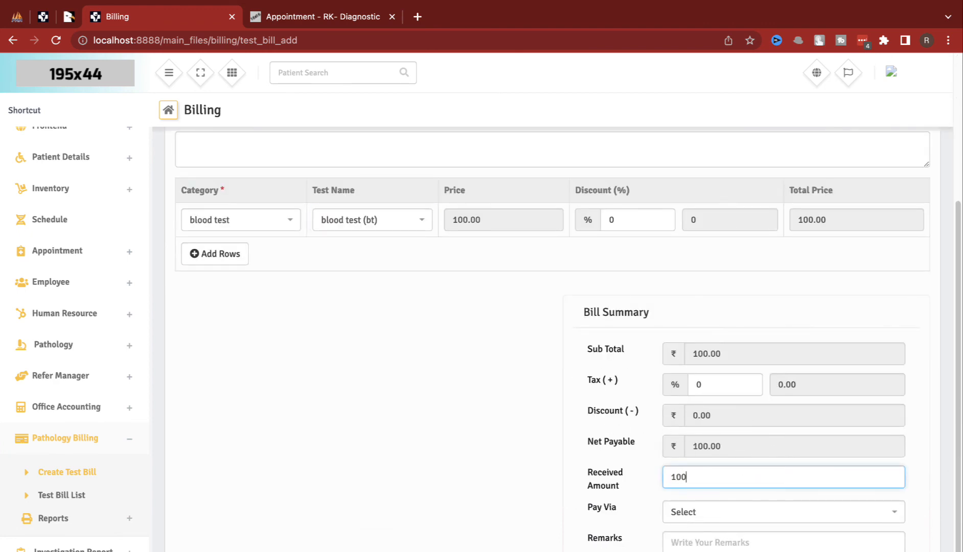
scroll(741, 282, "down", 1)
left_click(851, 549)
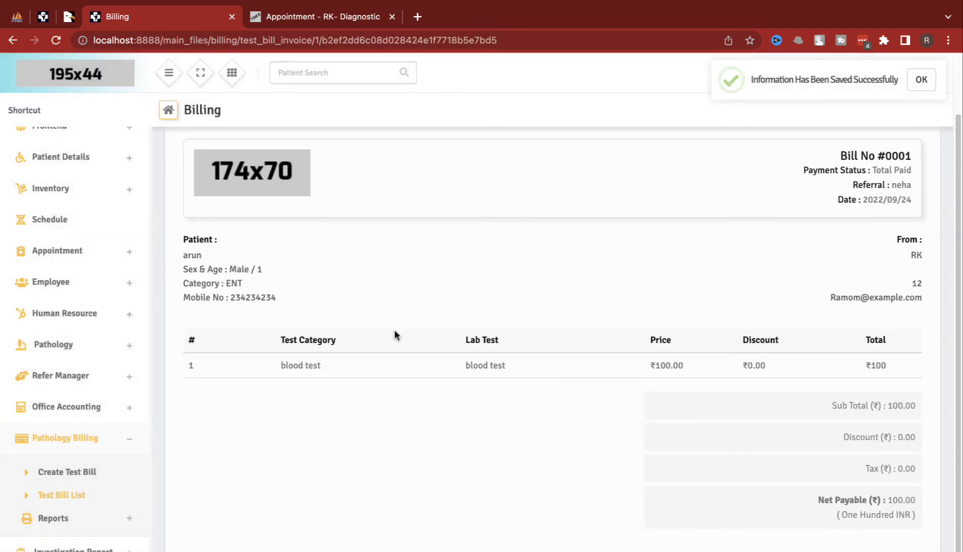
Step: Expand the Investigation Report menu
scroll(563, 430, "down", 1)
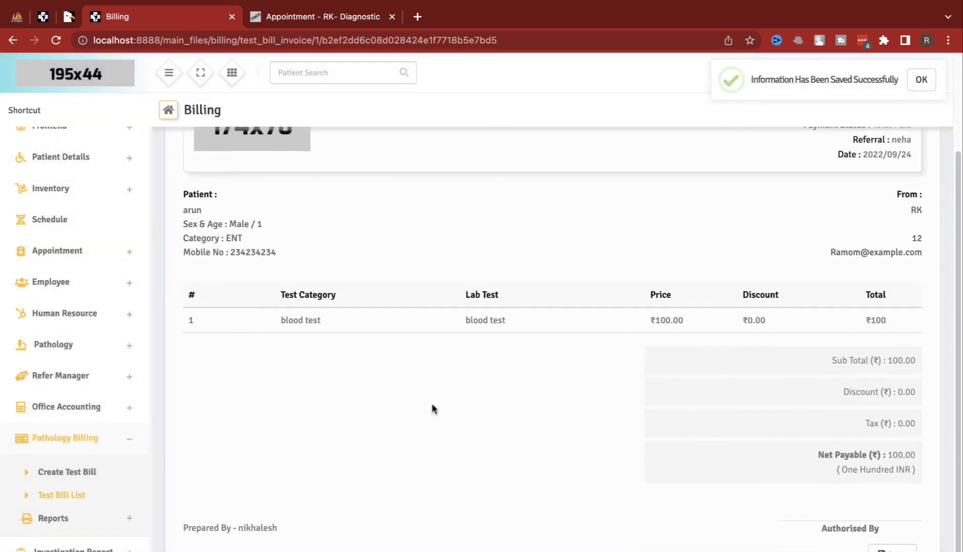
scroll(58, 492, "down", 1)
left_click(73, 530)
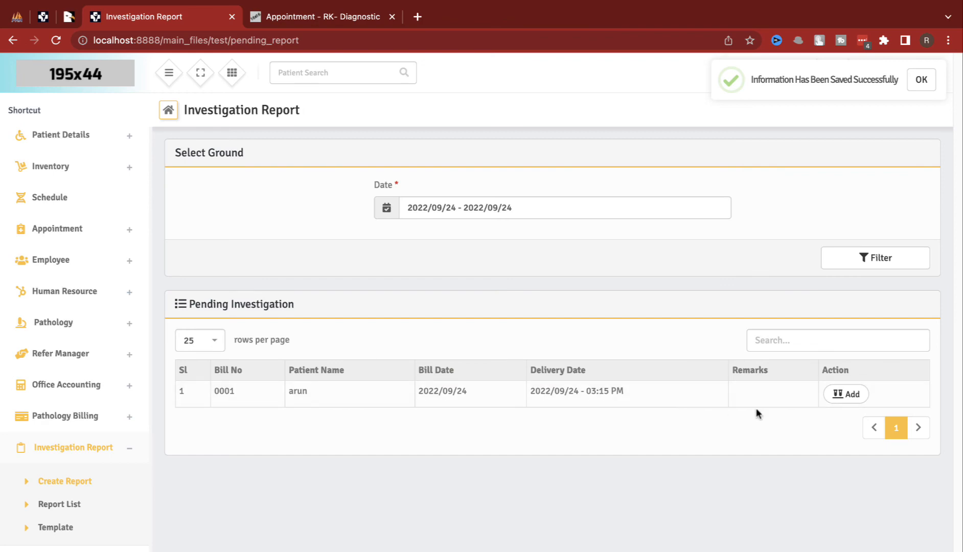
Step: Write the bill 0001 report with body text 'dfsdfsdfsdf' and save it
left_click(844, 393)
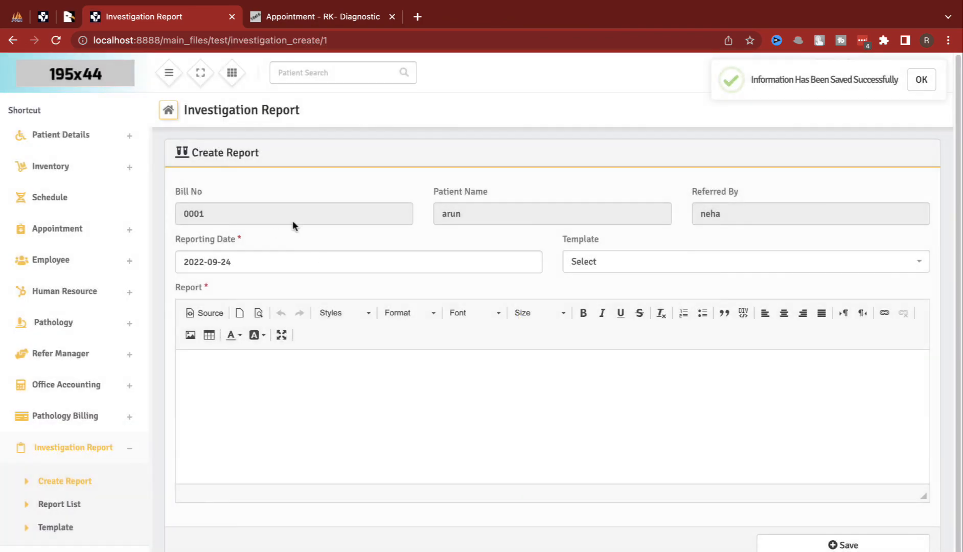
left_click(582, 267)
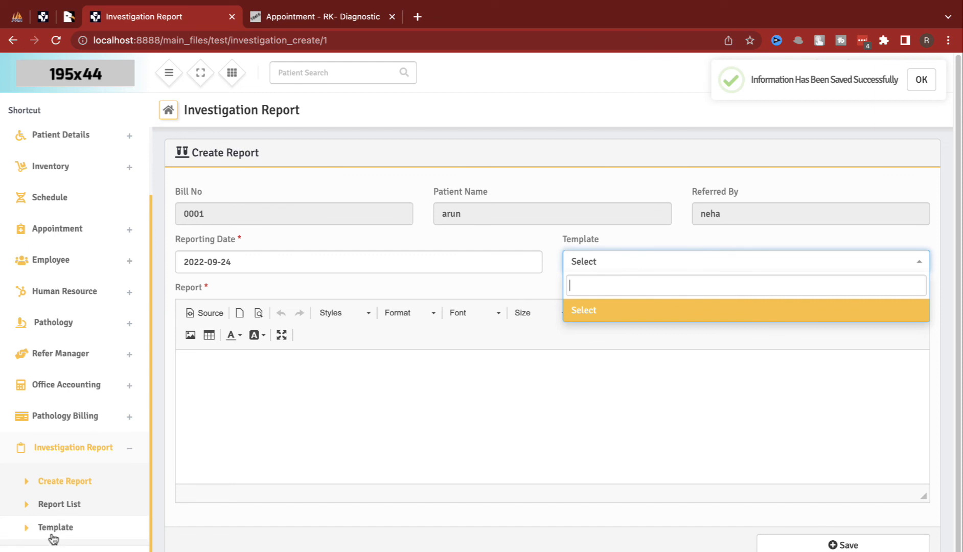
left_click(209, 415)
type("dfs")
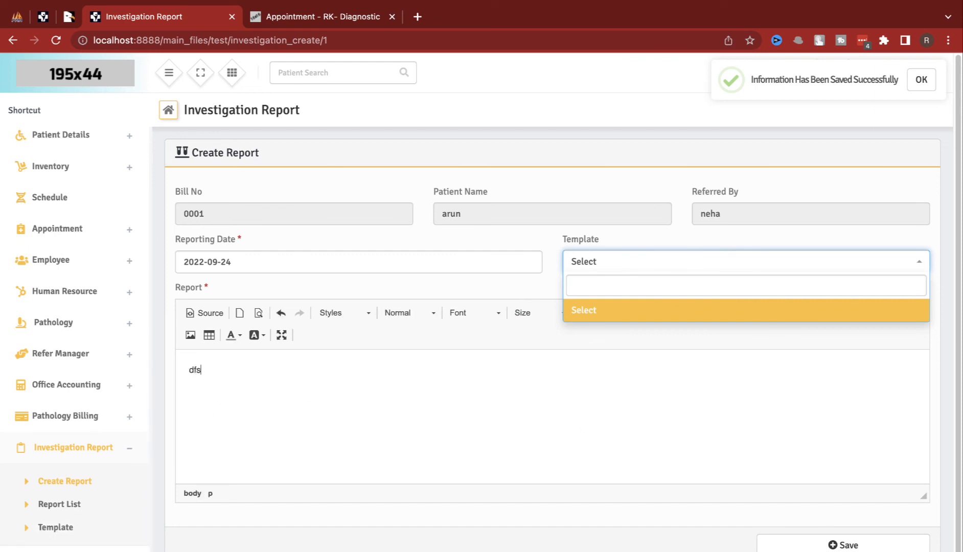
type("dfsdfsdf")
left_click(818, 542)
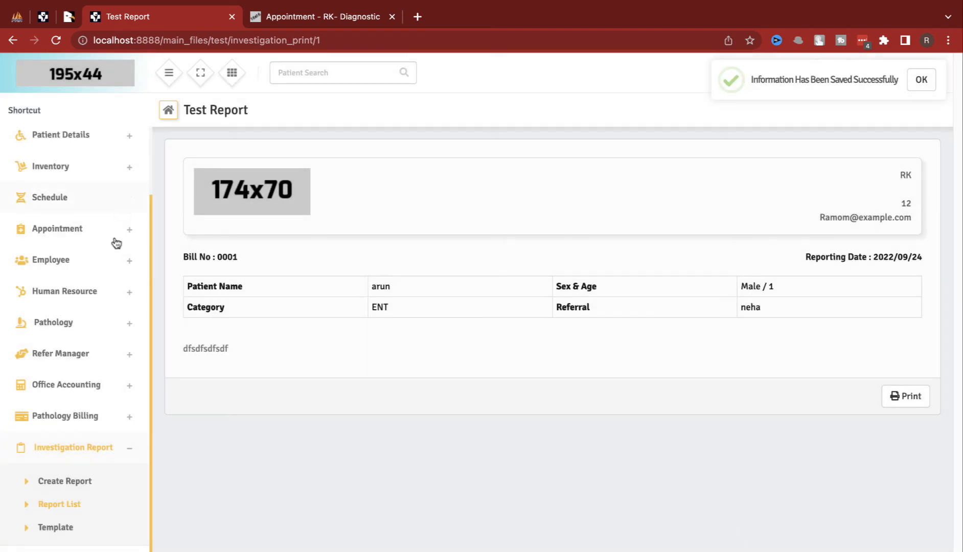
scroll(76, 485, "down", 1)
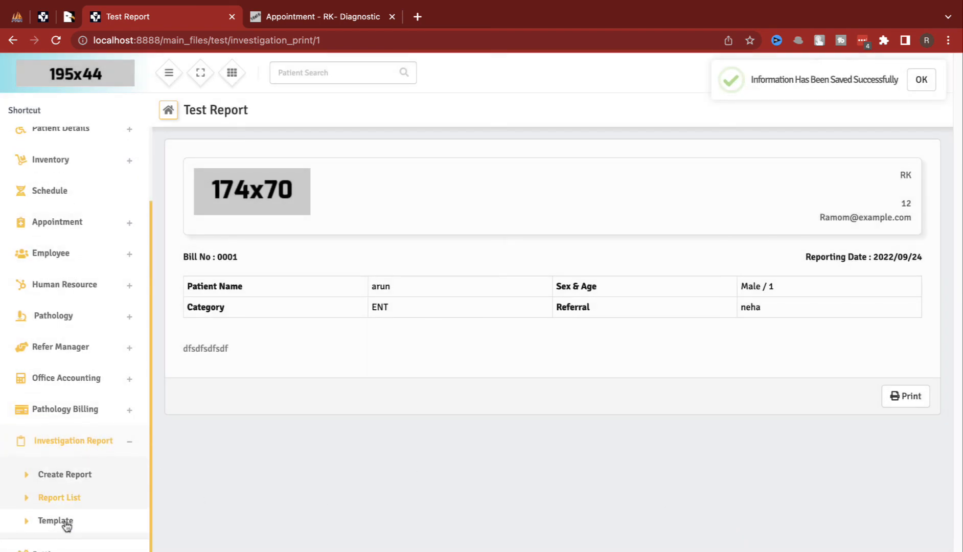
scroll(66, 399, "up", 3)
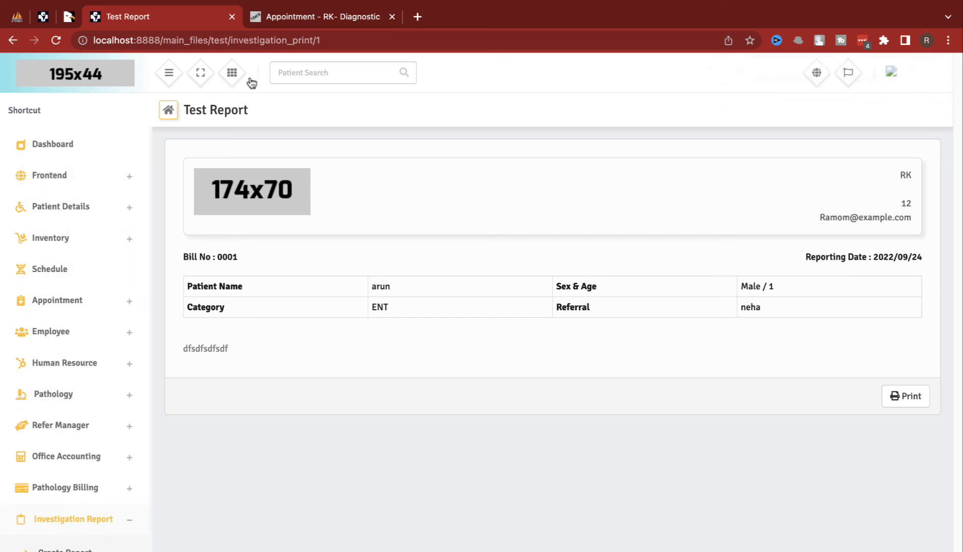
Step: Visit the new appointment, new test bill and new patient forms via quick-create shortcuts
left_click(233, 74)
left_click(181, 182)
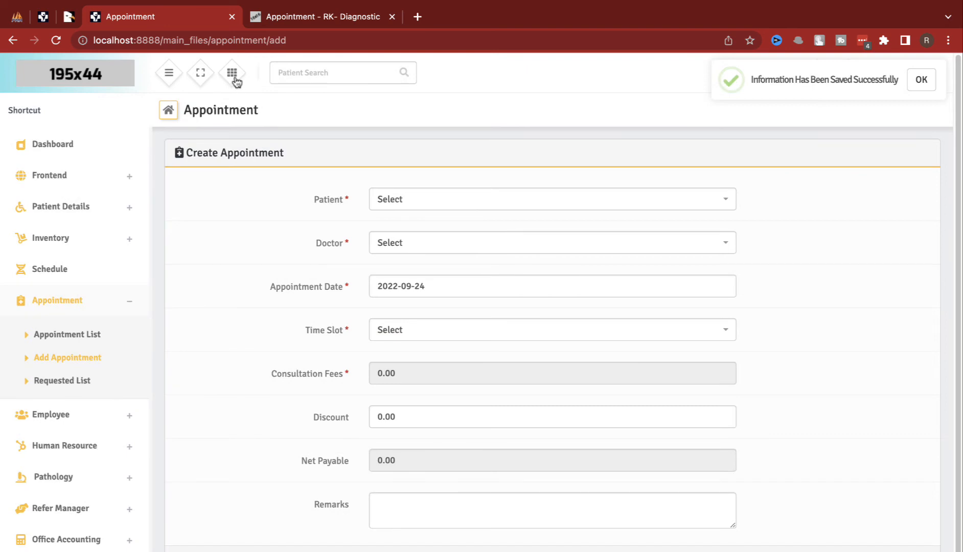
left_click(233, 75)
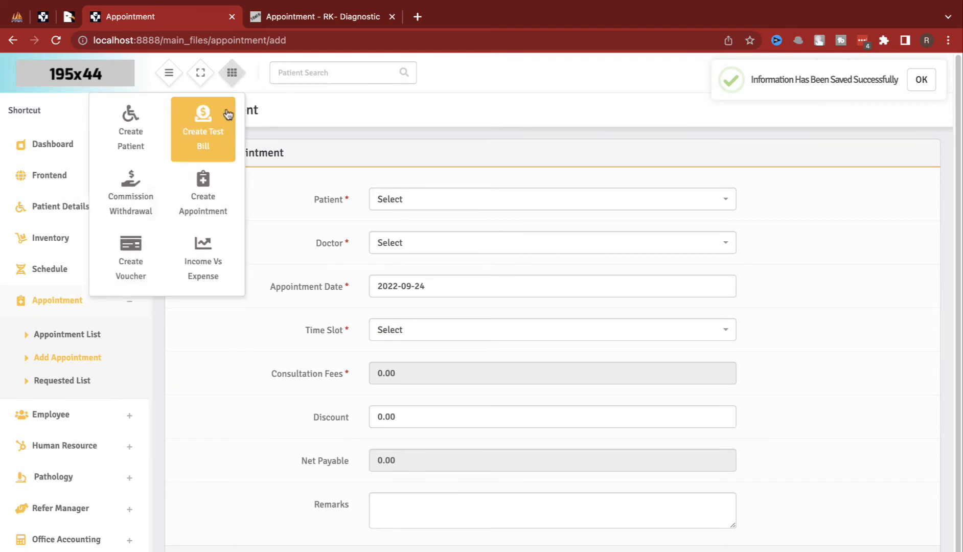
left_click(203, 121)
left_click(232, 74)
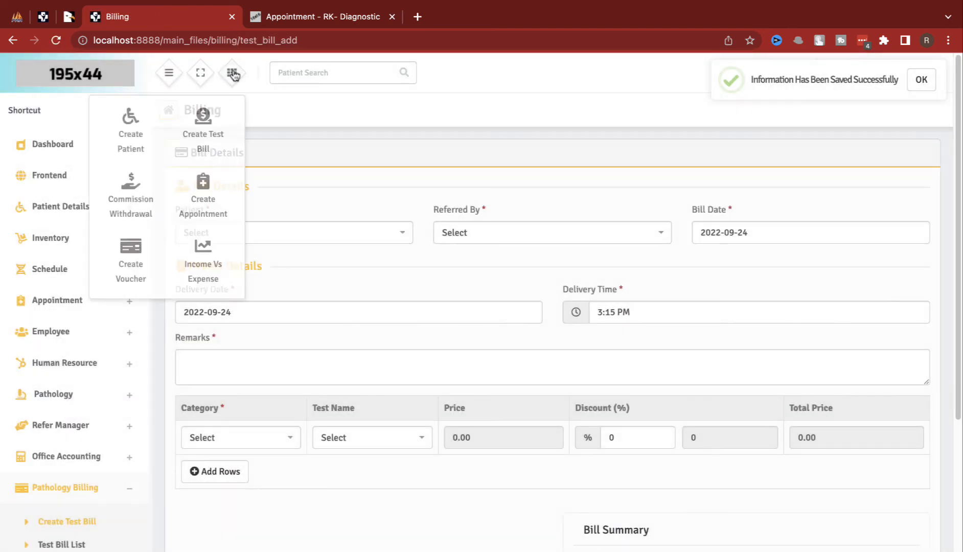
left_click(152, 120)
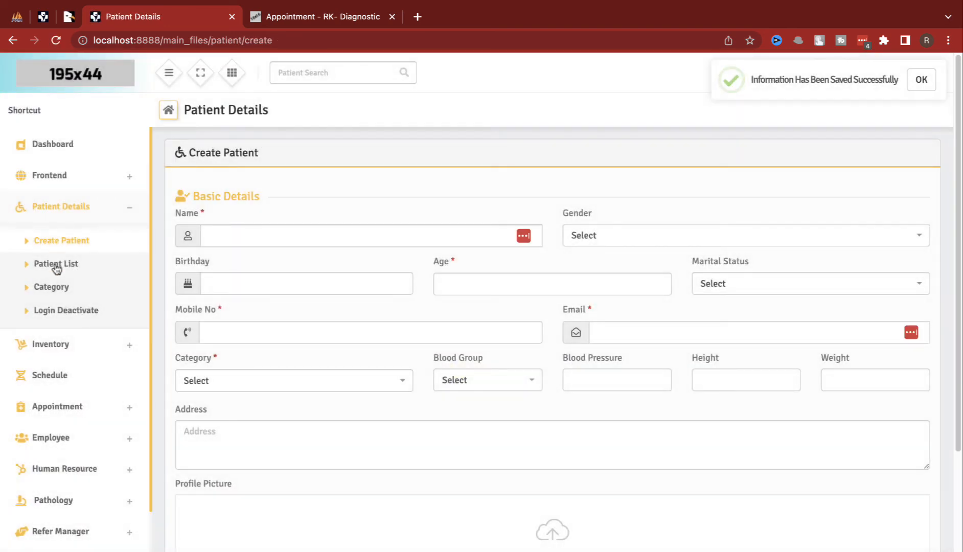
Step: Open the Patient List and copy the existing patient's ID
left_click(66, 403)
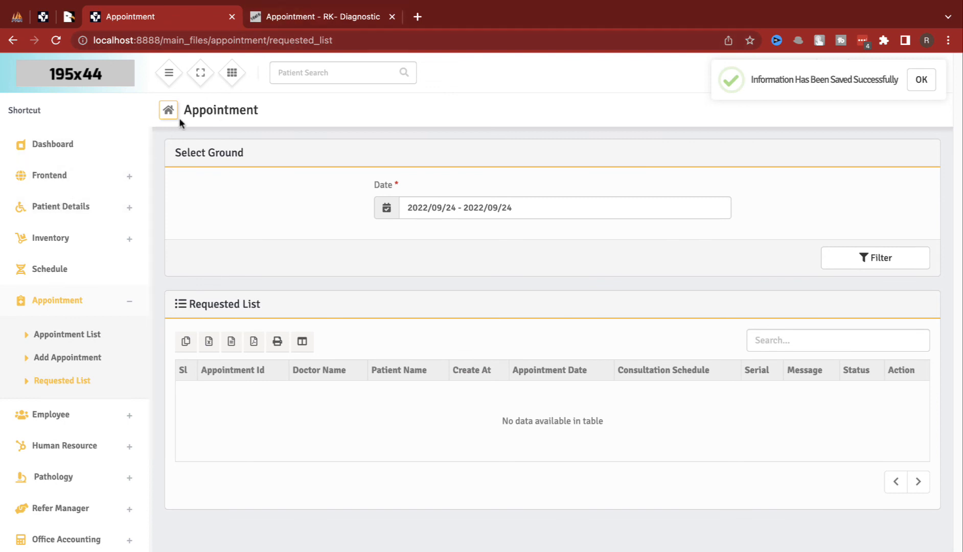
left_click(67, 206)
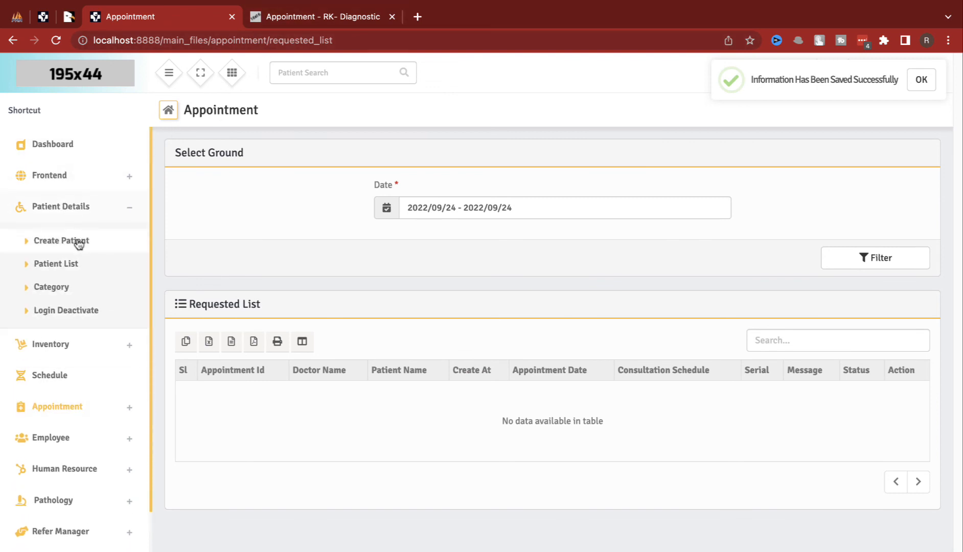
left_click(74, 262)
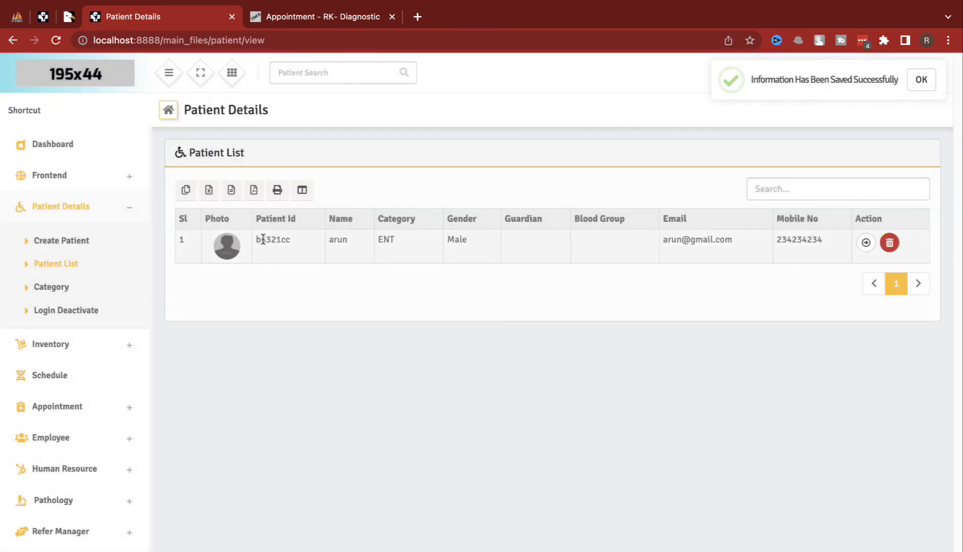
double_click(266, 240)
key("super+c")
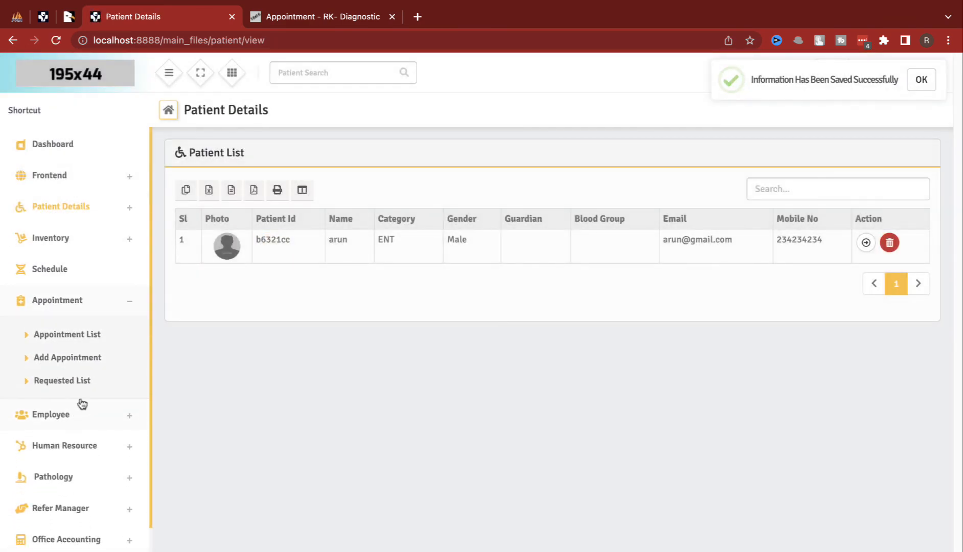
left_click(79, 383)
Step: On the public booking site, choose returning patient and enter the existing patient's ID
left_click(311, 17)
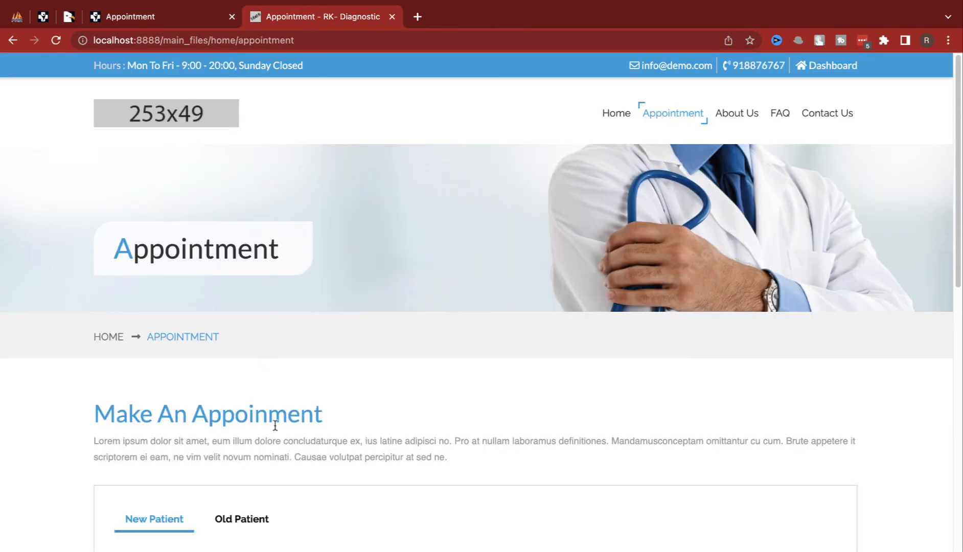
scroll(276, 422, "down", 3)
left_click(241, 335)
left_click(230, 402)
type("b6321cc")
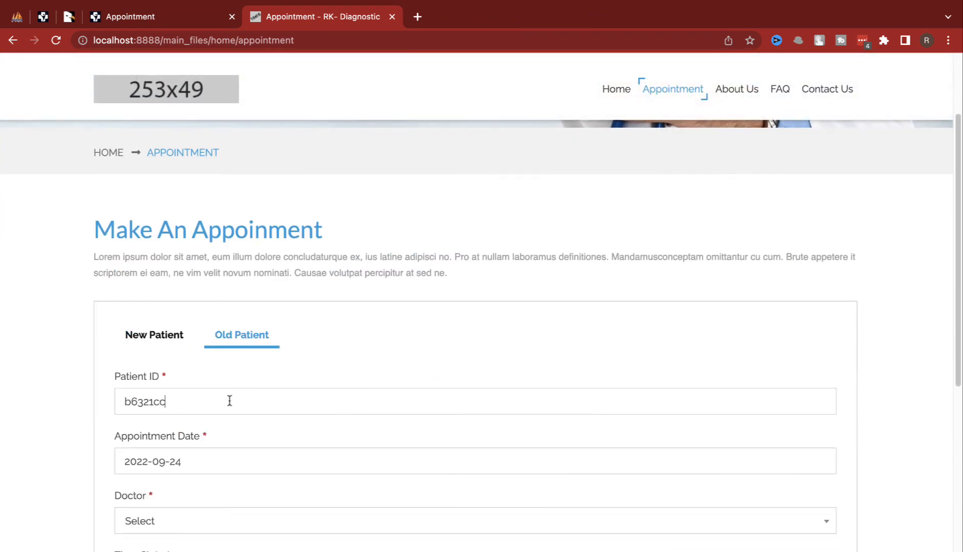
scroll(210, 486, "down", 2)
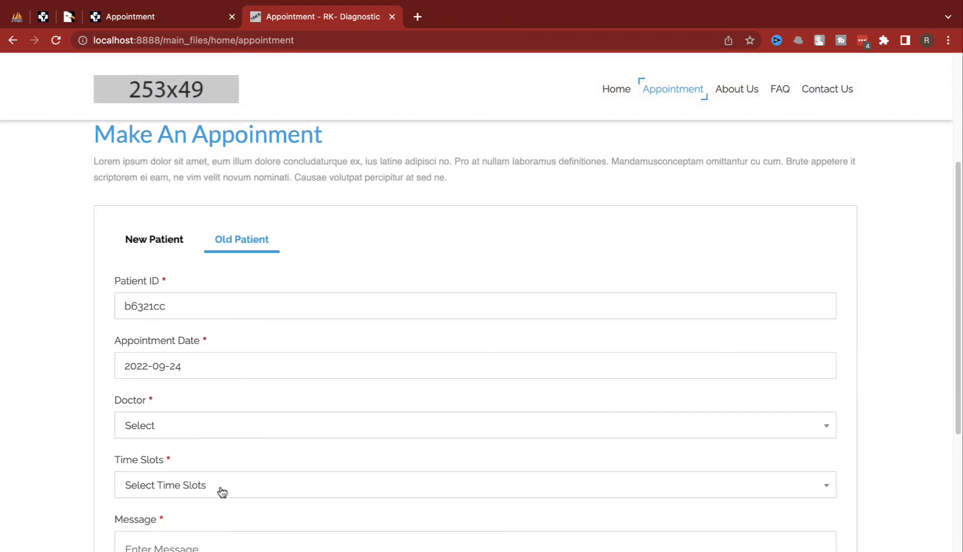
left_click(220, 435)
left_click(181, 483)
Step: Set the appointment date to 24 September 2022
left_click(208, 365)
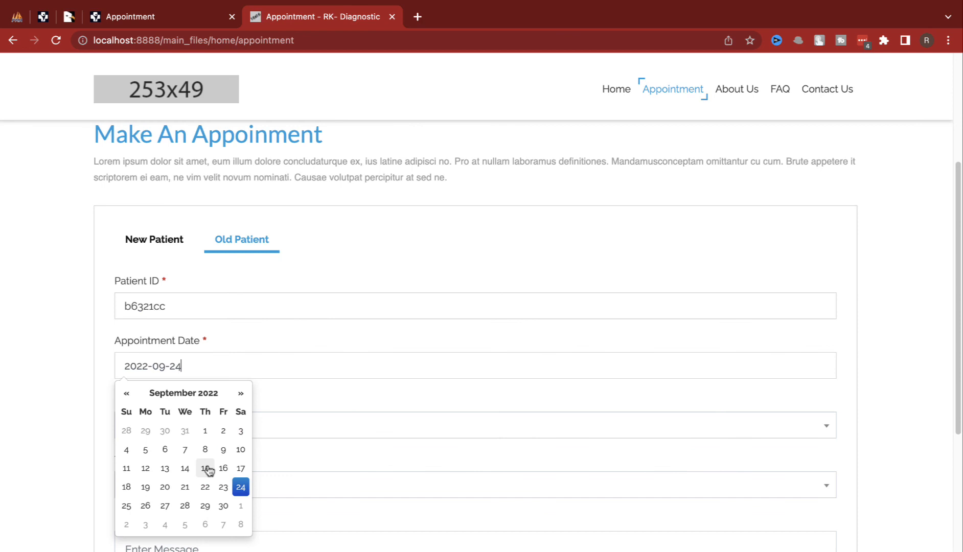
left_click(241, 490)
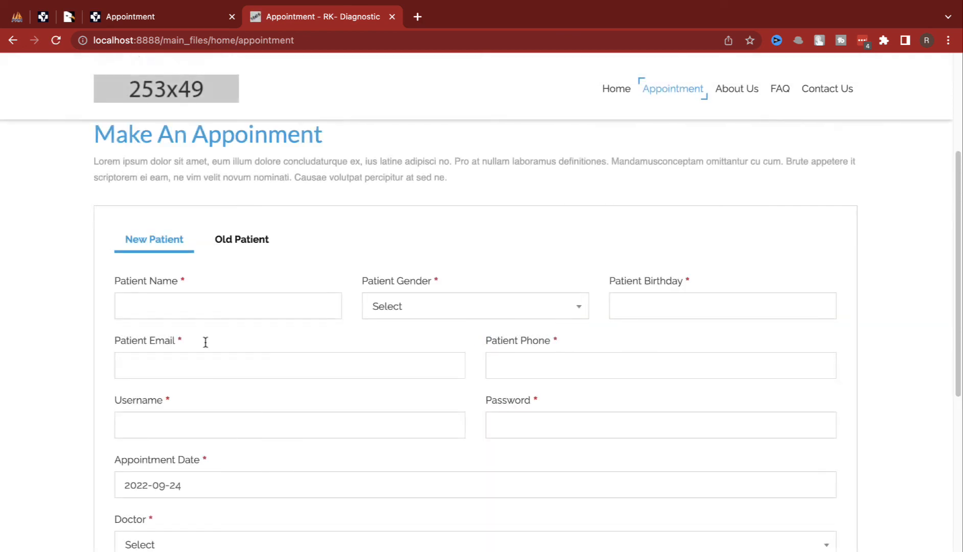
left_click(255, 243)
key("super+v")
left_click(179, 366)
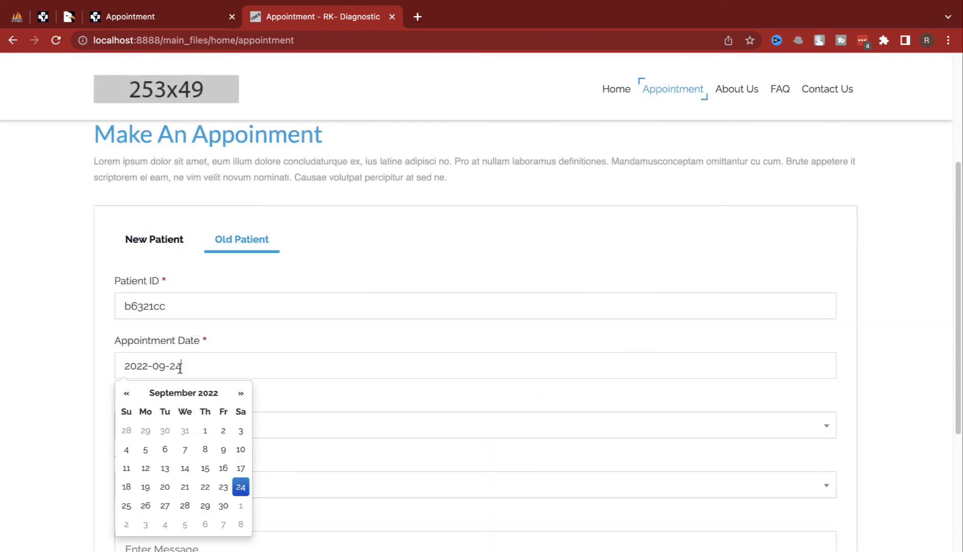
left_click(240, 490)
Step: Choose the doctor, the 03:19 PM - 03:23 PM slot and message 'asd', then book
left_click(241, 438)
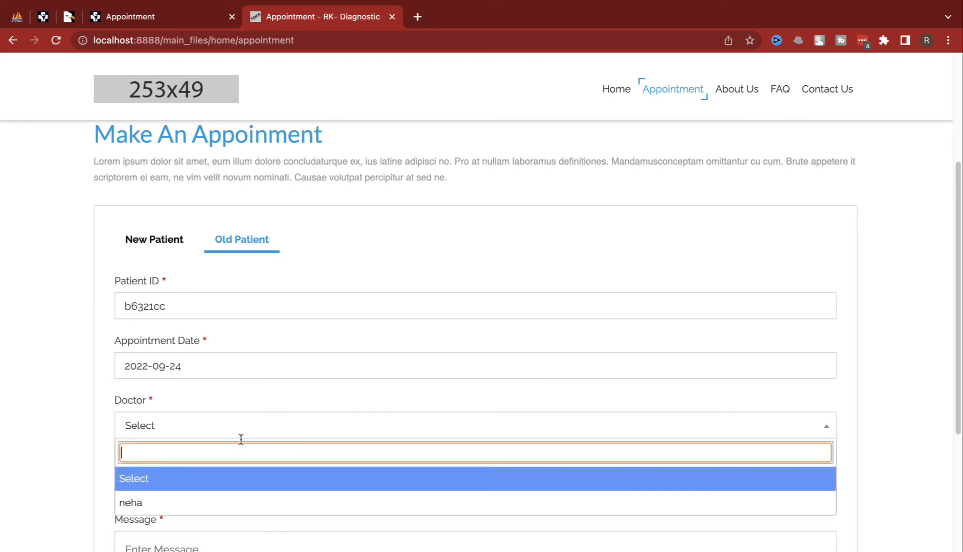
left_click(205, 502)
left_click(206, 487)
left_click(209, 406)
scroll(209, 404, "down", 5)
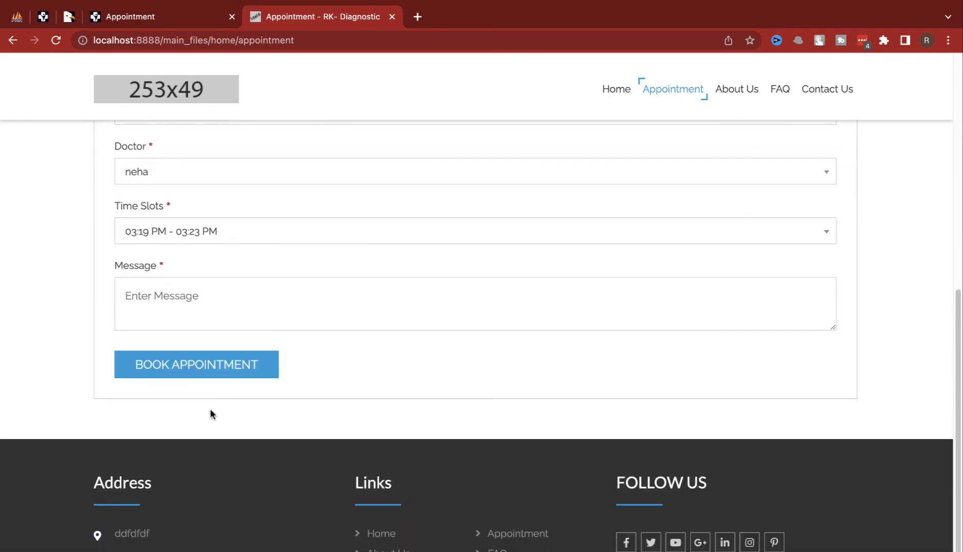
left_click(209, 295)
type("asd")
left_click(207, 370)
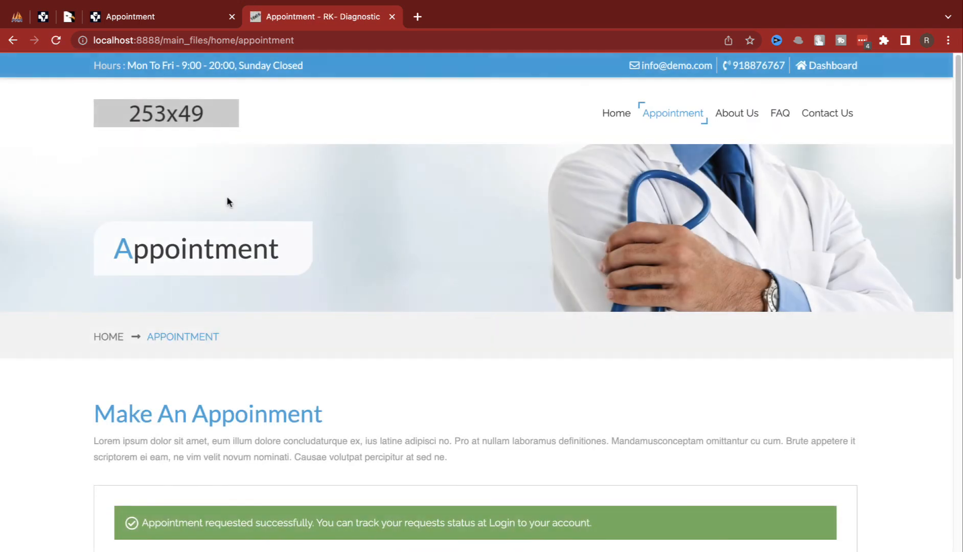
Step: Set the new 2022/09/24 appointment request to Confirmed and view the Appointment List
left_click(161, 21)
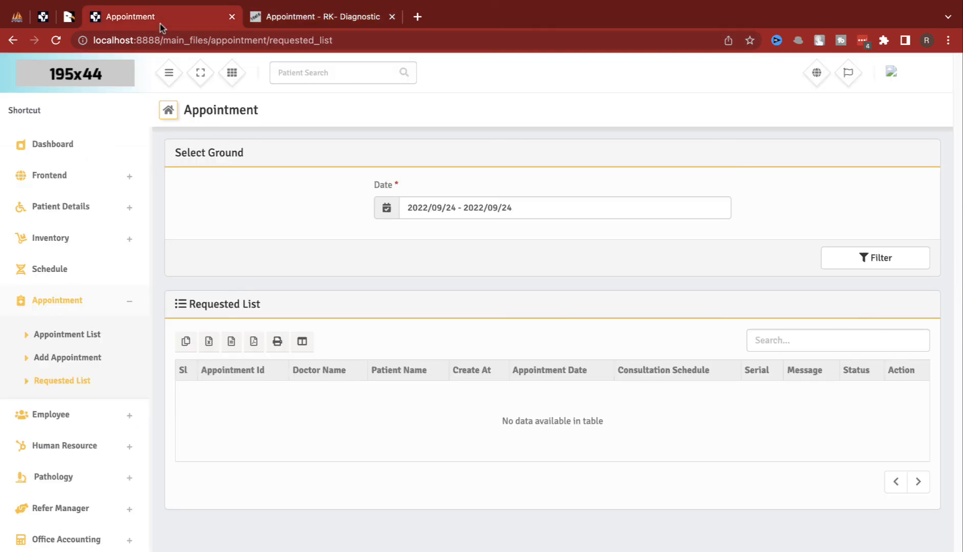
key("super+r")
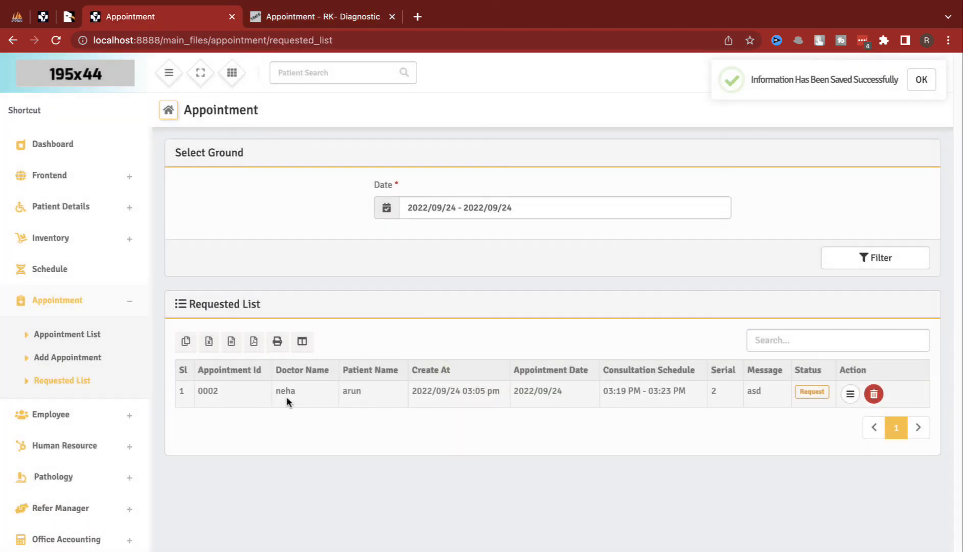
left_click(850, 394)
left_click(462, 395)
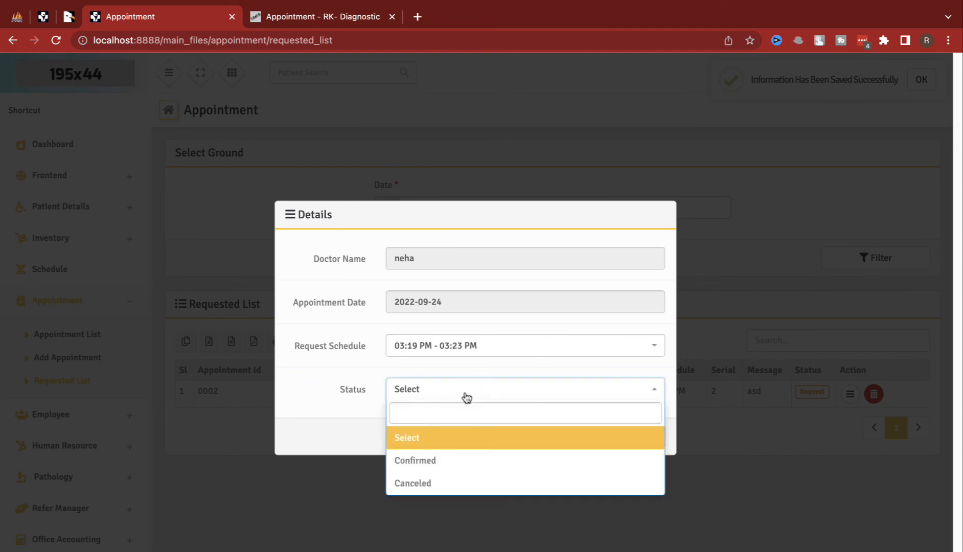
left_click(435, 463)
left_click(614, 438)
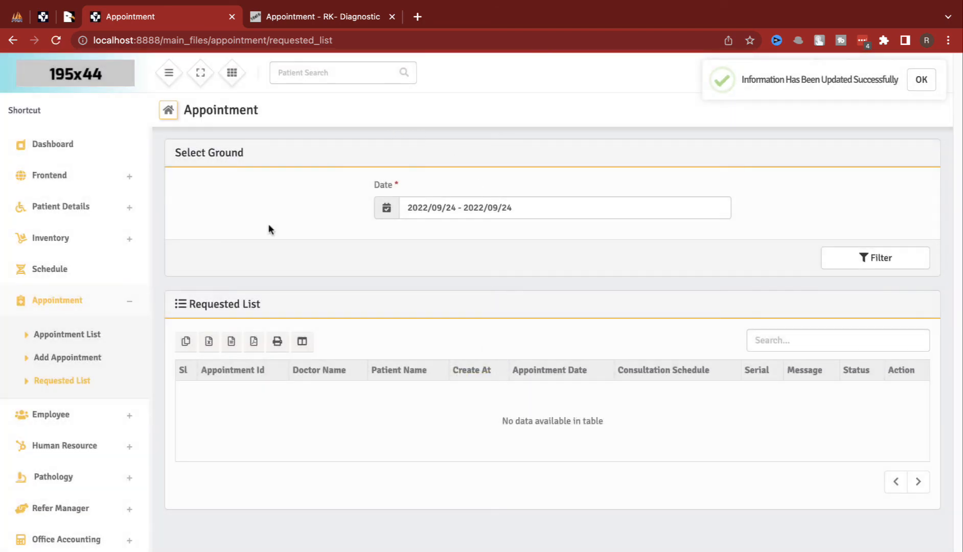
left_click(92, 335)
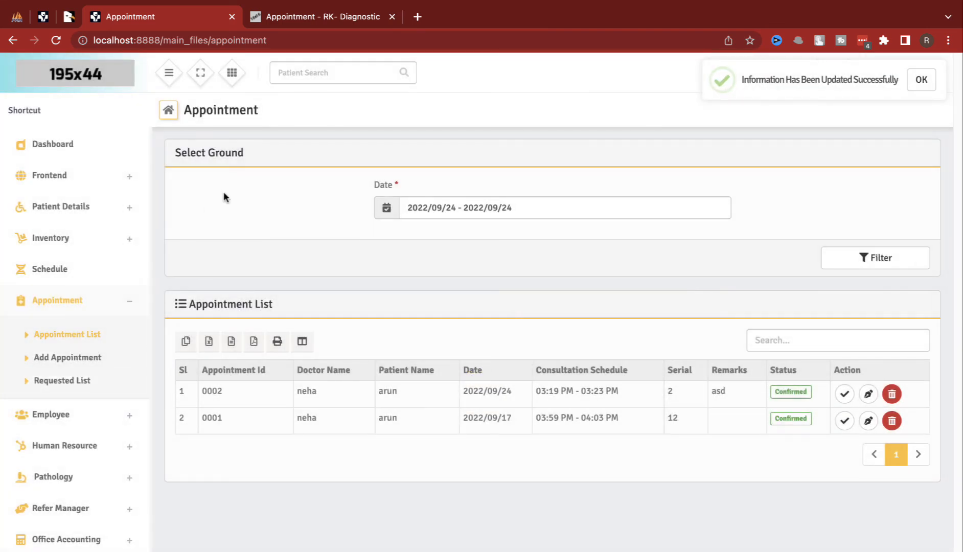
left_click(334, 21)
Step: Enter the new patient's name, gender Female and birthday 2002-09-13
scroll(193, 312, "down", 6)
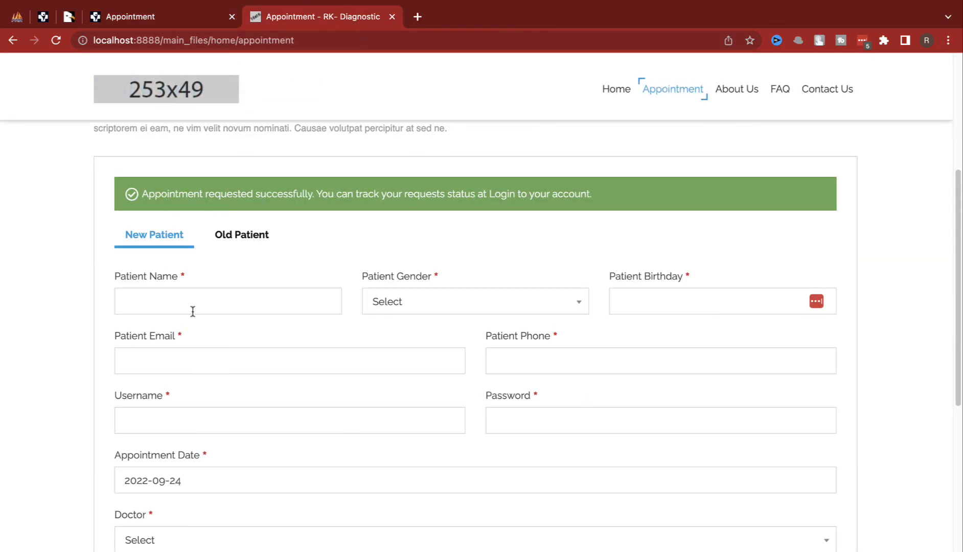
type("anita")
key("Tab")
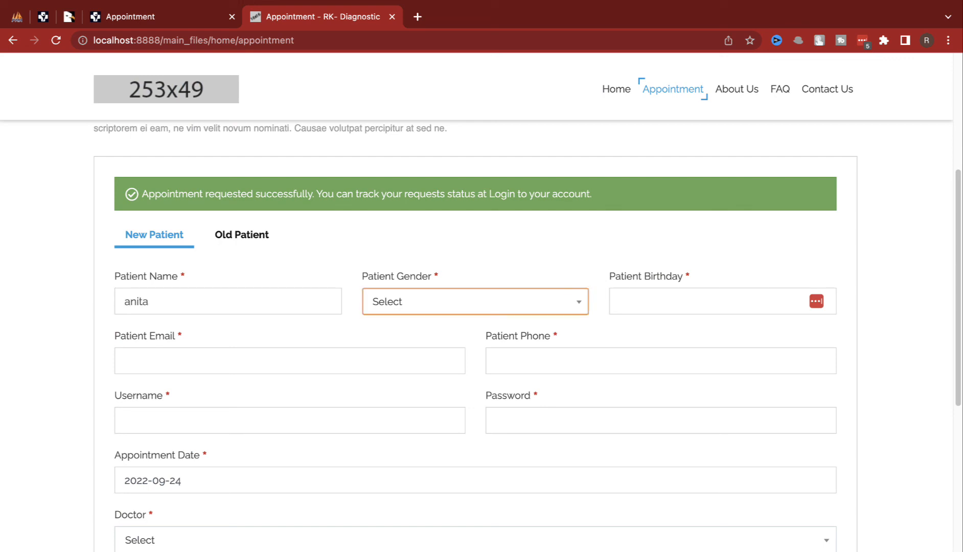
scroll(207, 306, "down", 1)
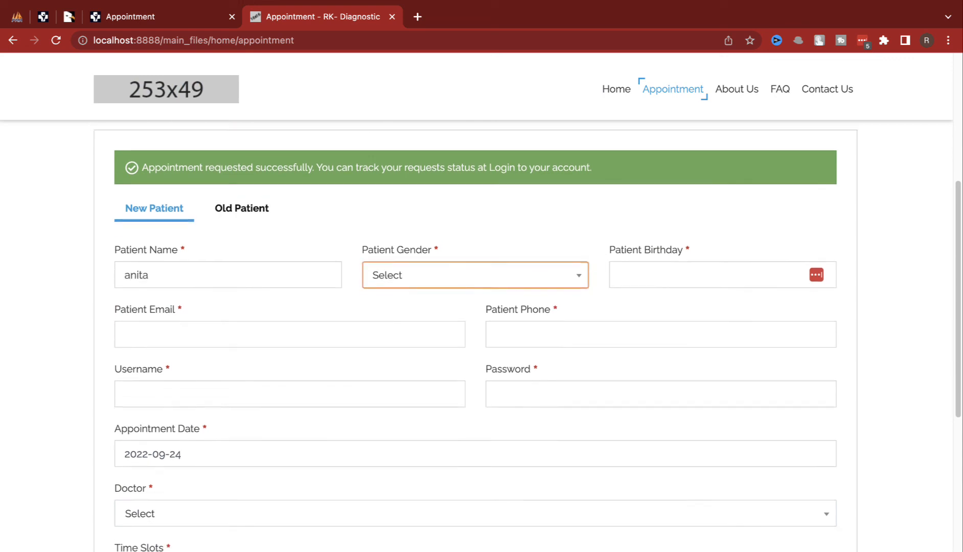
left_click(394, 277)
left_click(390, 377)
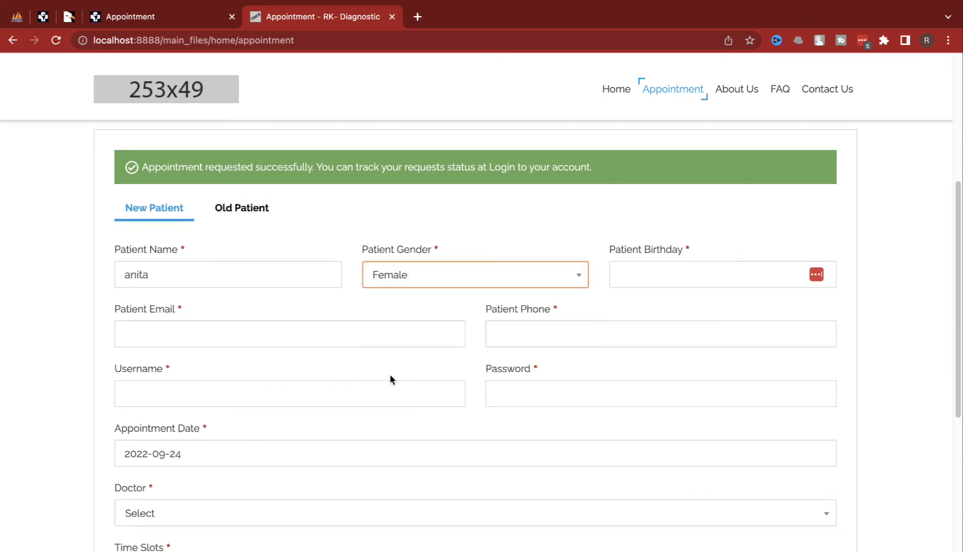
left_click(672, 273)
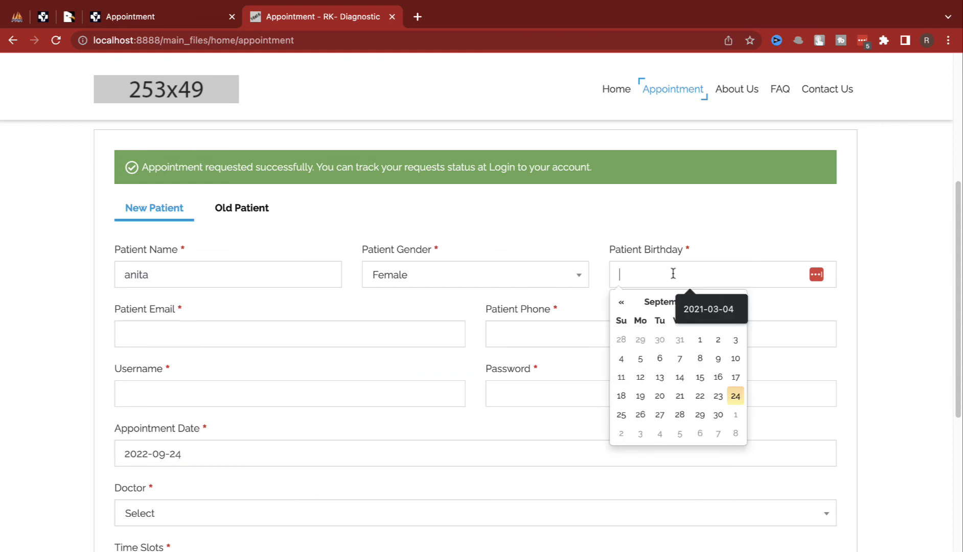
left_click(652, 374)
left_click(636, 279)
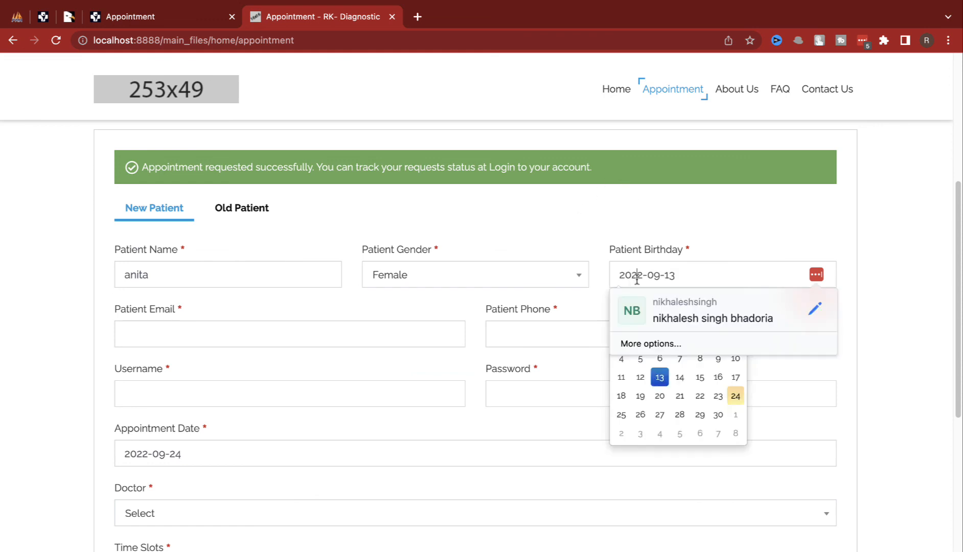
key("BackSpace")
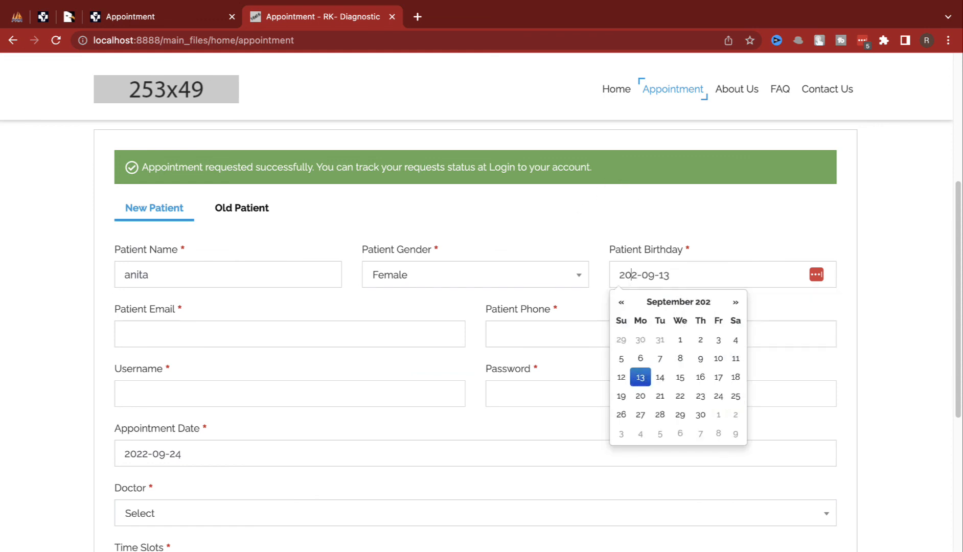
type("0")
key("Return")
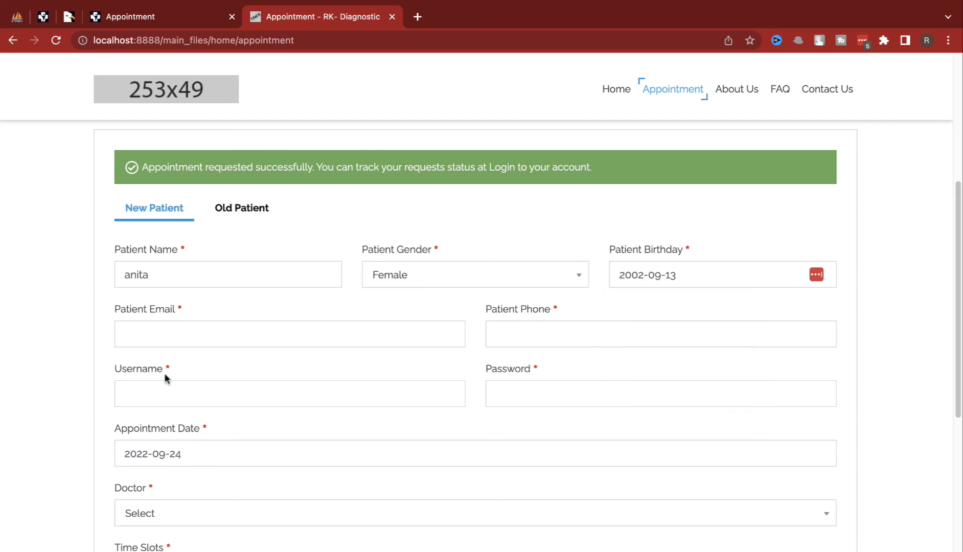
Step: Fill in the patient's e-mail address and phone number
left_click(186, 326)
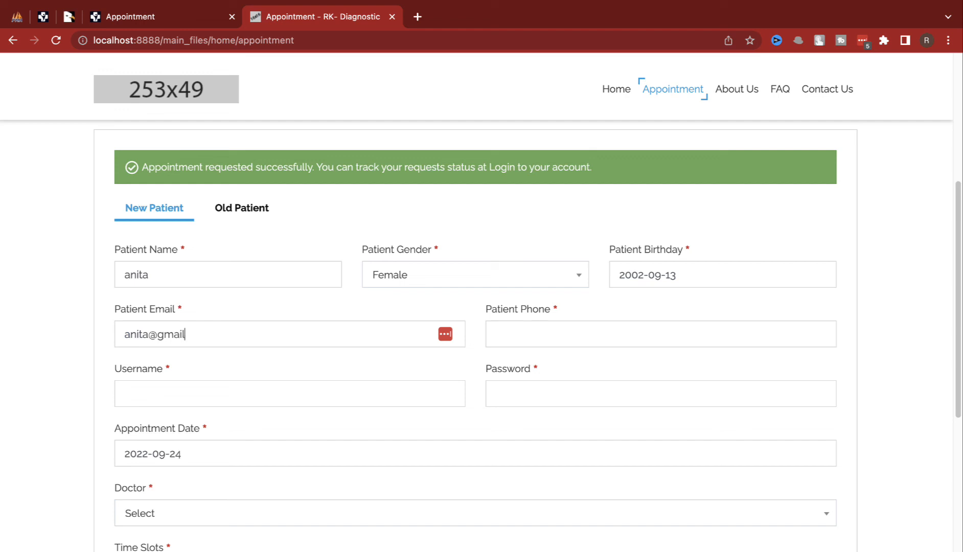
key("Tab")
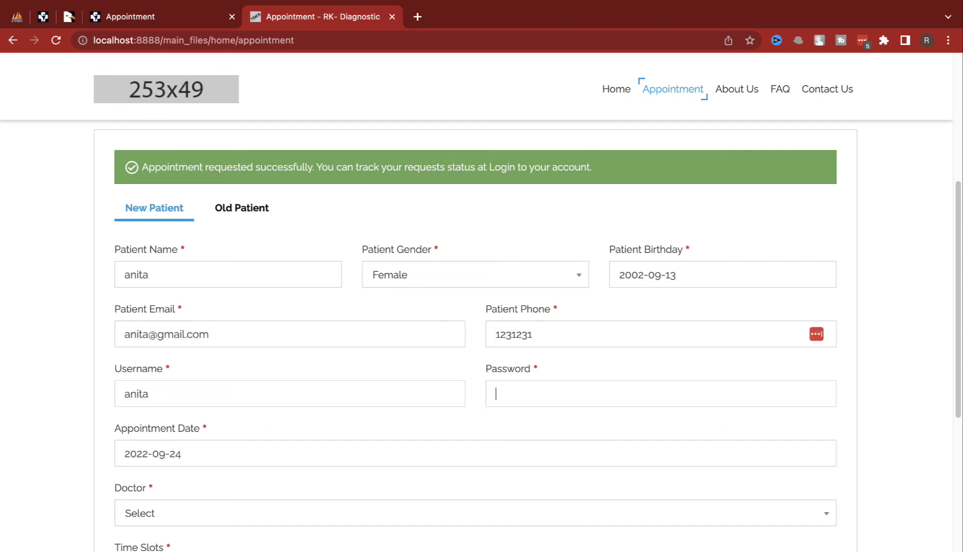
key("Tab")
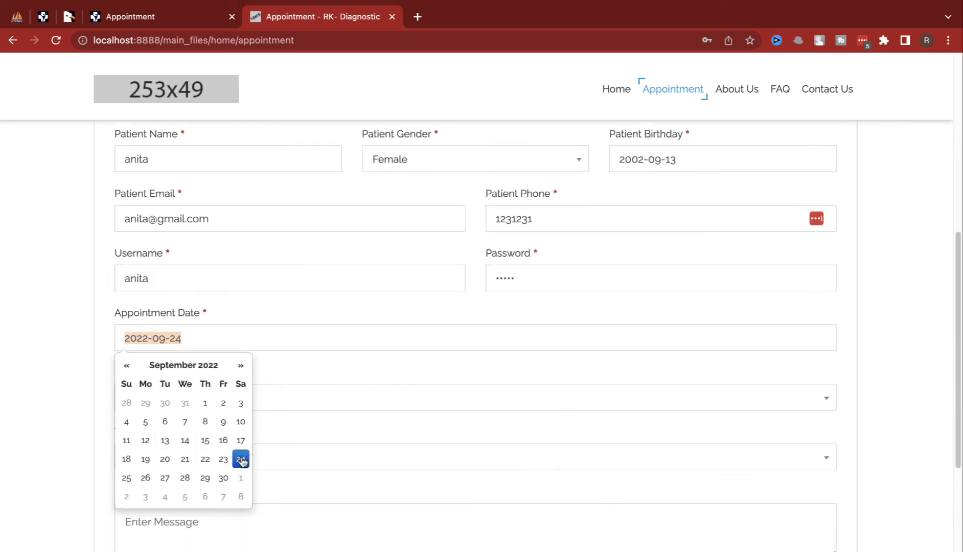
Step: Book 24 September with the doctor, slot 03:35 PM - 03:39 PM and message 'dso'
left_click(243, 461)
left_click(225, 414)
left_click(206, 473)
left_click(204, 465)
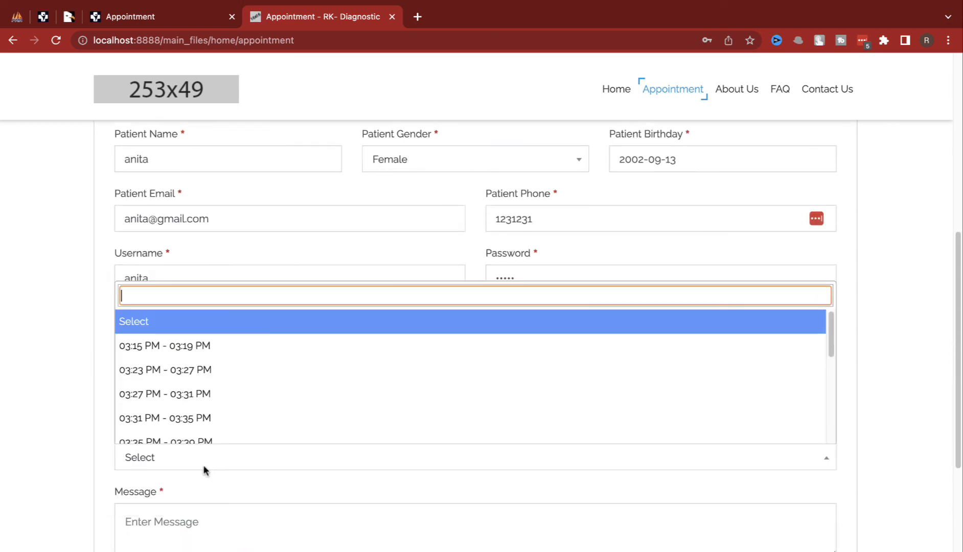
left_click(204, 370)
left_click(217, 458)
left_click(224, 441)
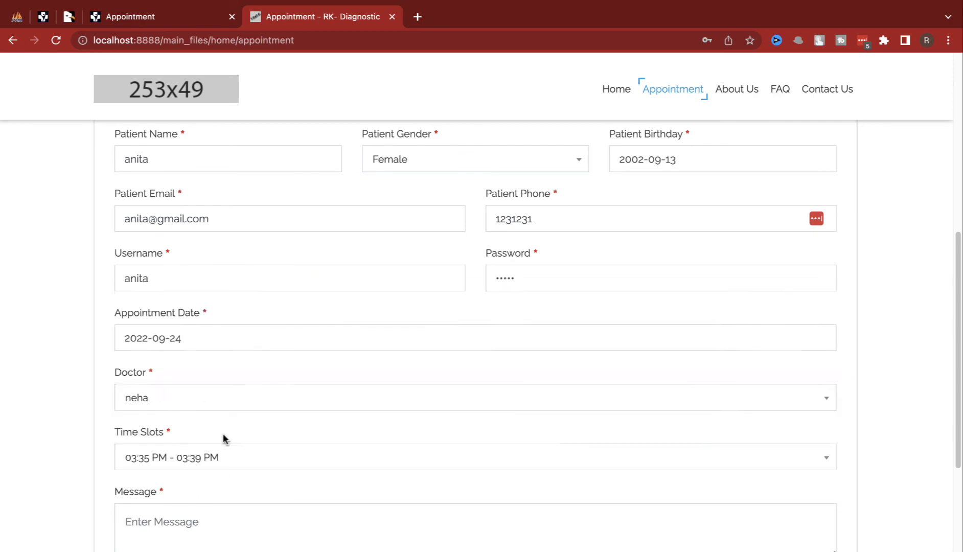
scroll(199, 467, "down", 5)
left_click(195, 283)
type("dso")
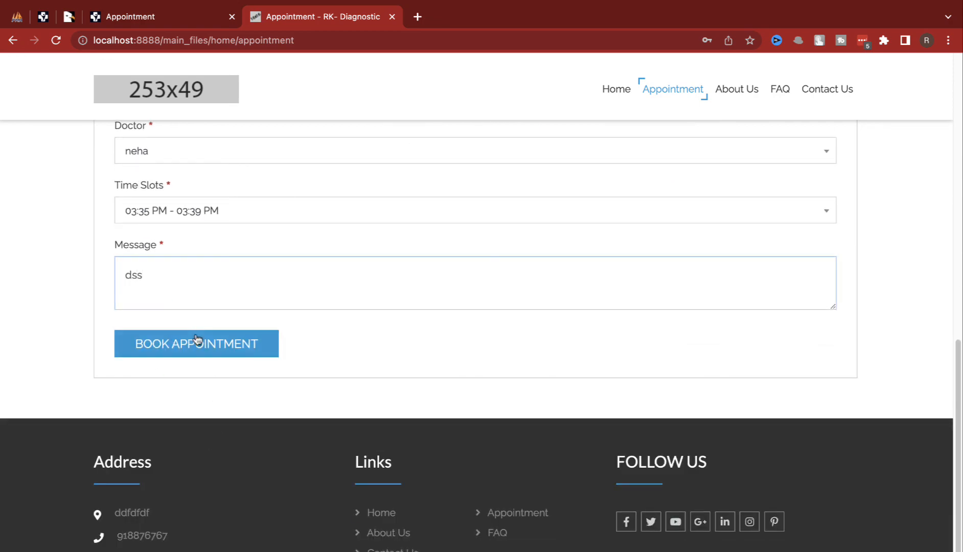
left_click(194, 344)
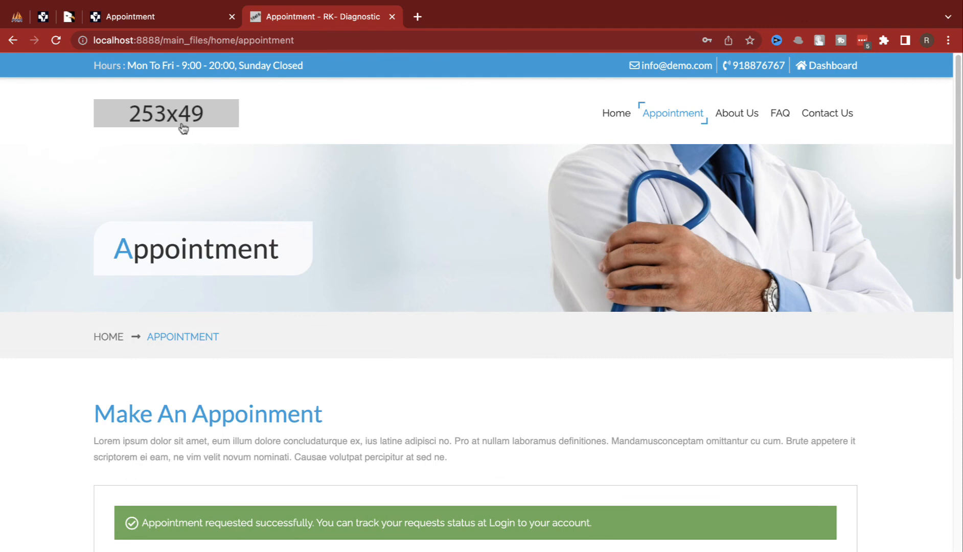
left_click(138, 26)
Step: Check pending request 0003 in the Requested List, then open the Patient List showing arun and anita
left_click(66, 208)
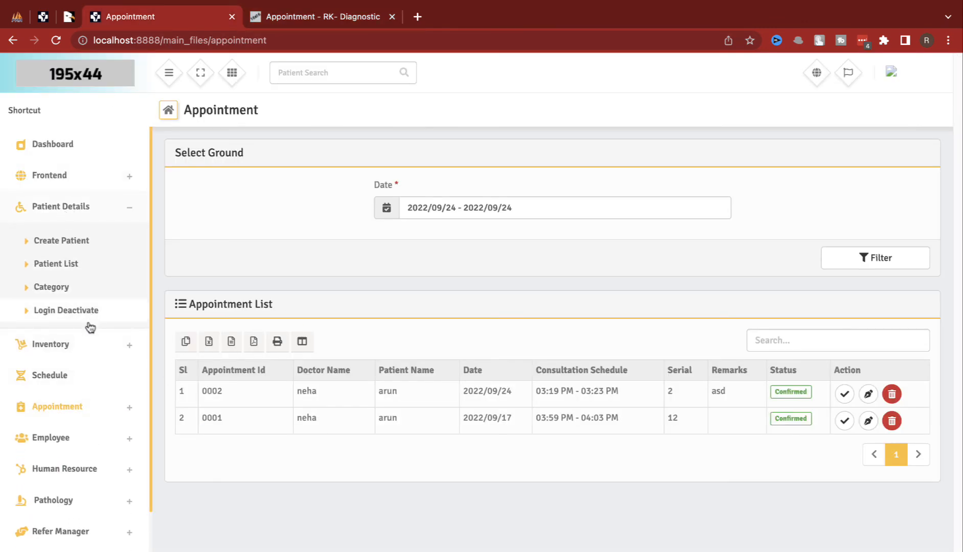
left_click(75, 405)
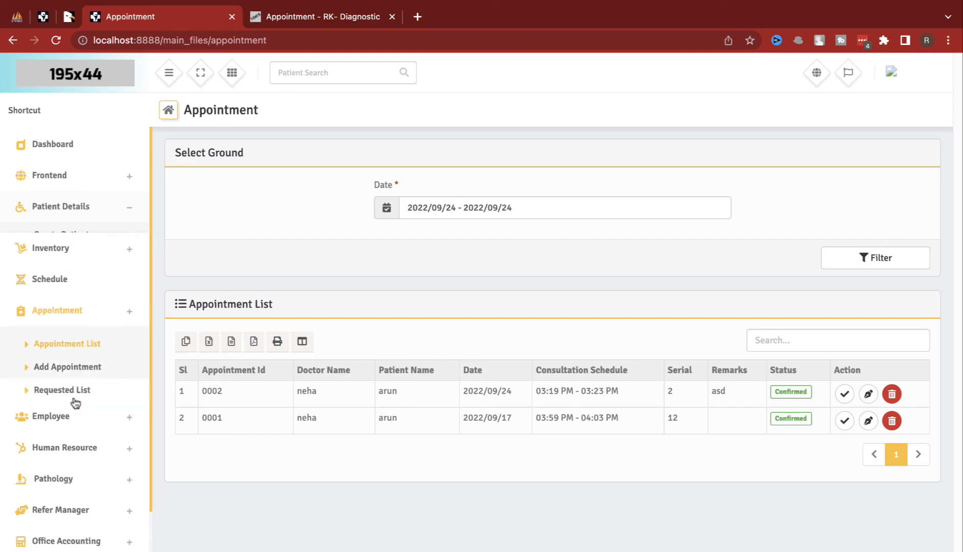
left_click(77, 384)
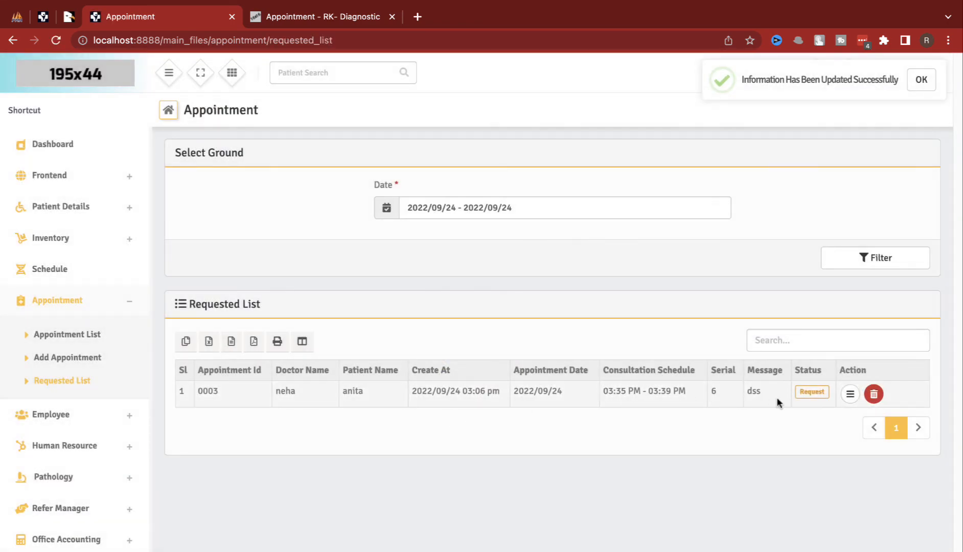
left_click(76, 215)
left_click(67, 266)
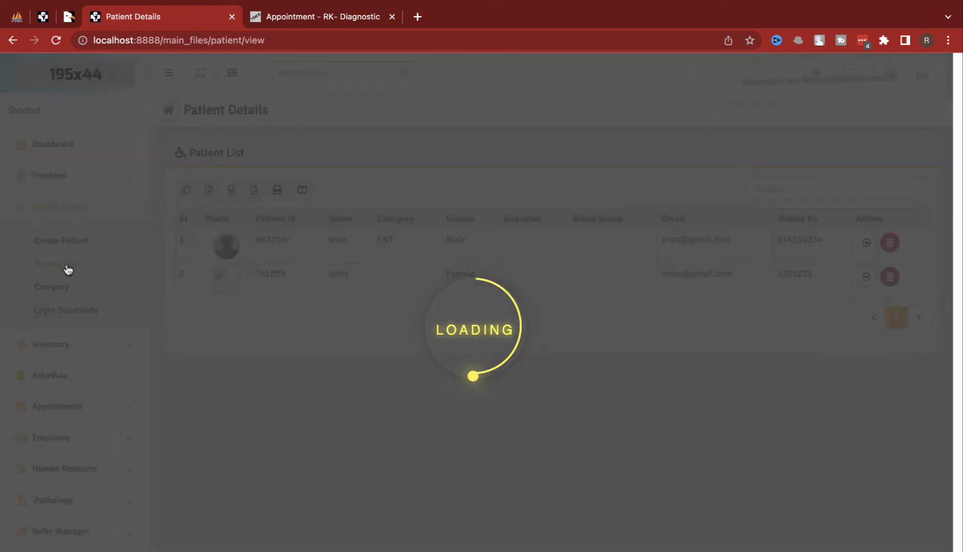